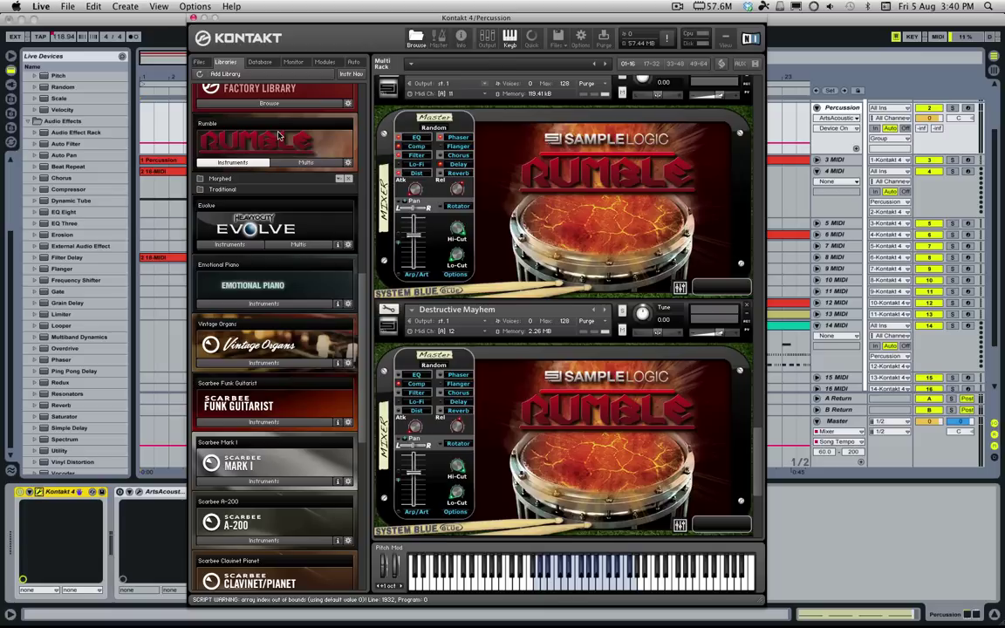
# Close the Kontakt window and play the arrangement from the start of the first Percussion clip on track 3
pyautogui.click(192, 17)
pyautogui.moveTo(303, 59); pyautogui.dragTo(320, 70)
pyautogui.click(185, 162)
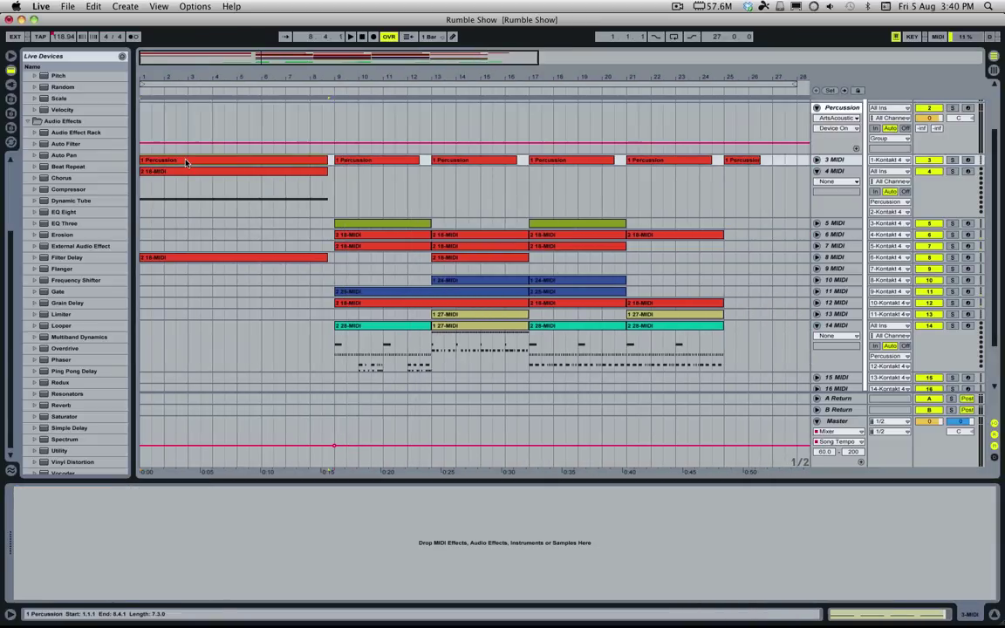
pyautogui.press('space')
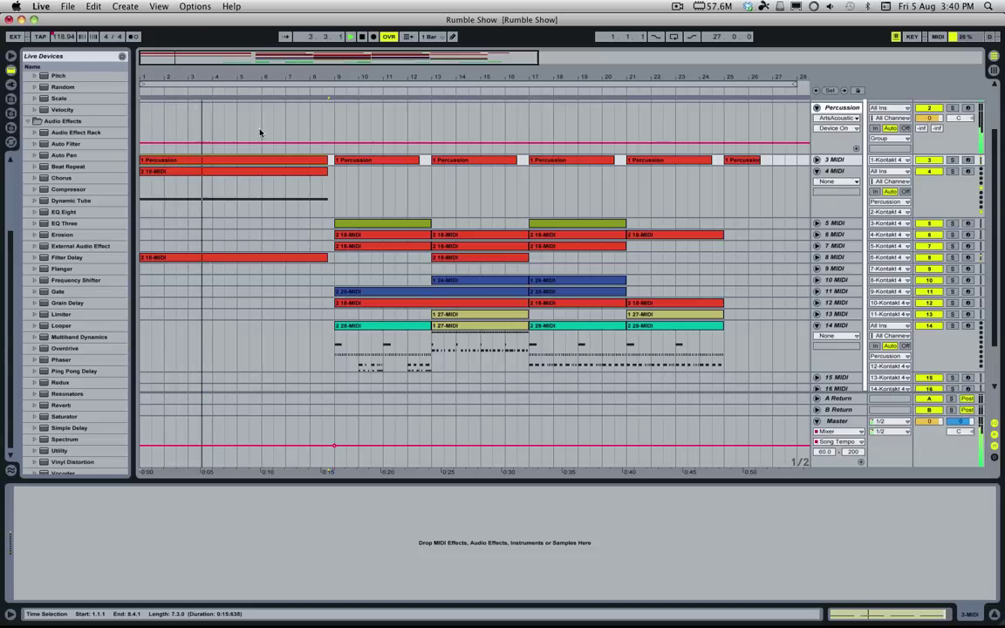
# Unfold tracks 5 MIDI, 6 MIDI and 7 MIDI to show their clip contents during playback
pyautogui.scroll(-1, 259, 132)
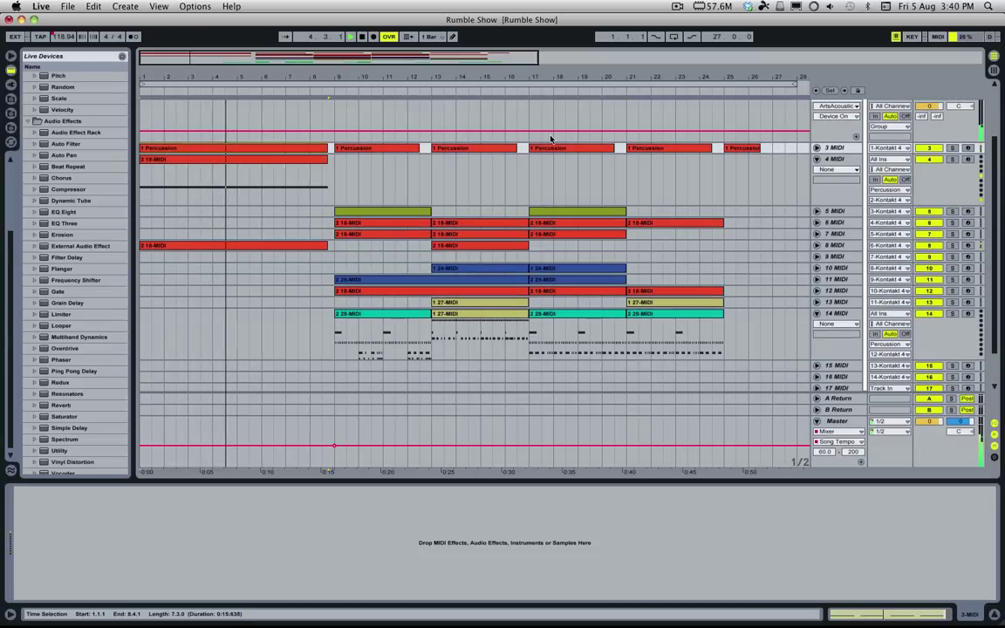
pyautogui.scroll(-2, 551, 138)
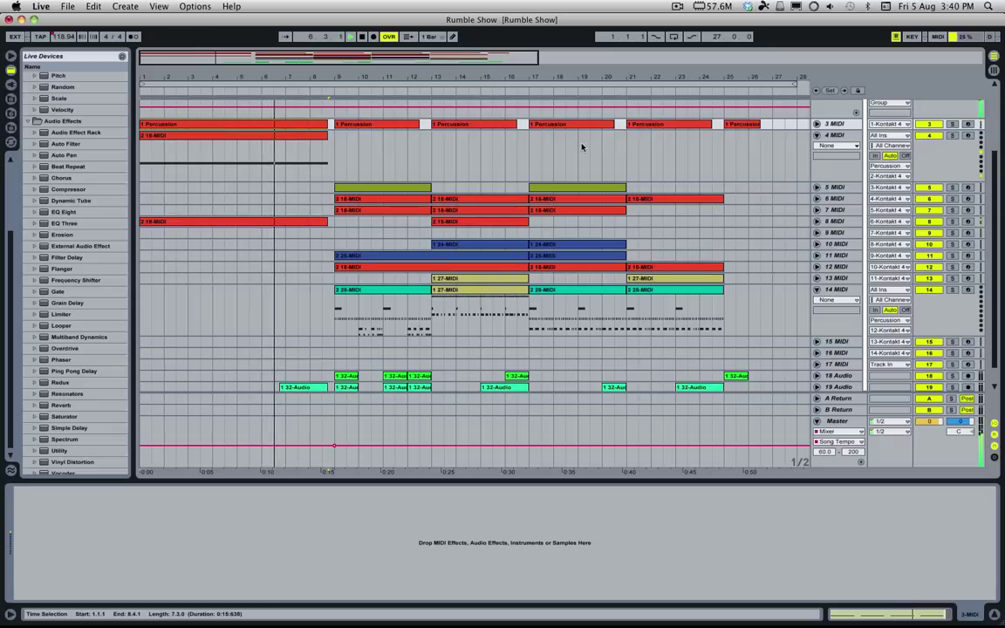
pyautogui.click(817, 186)
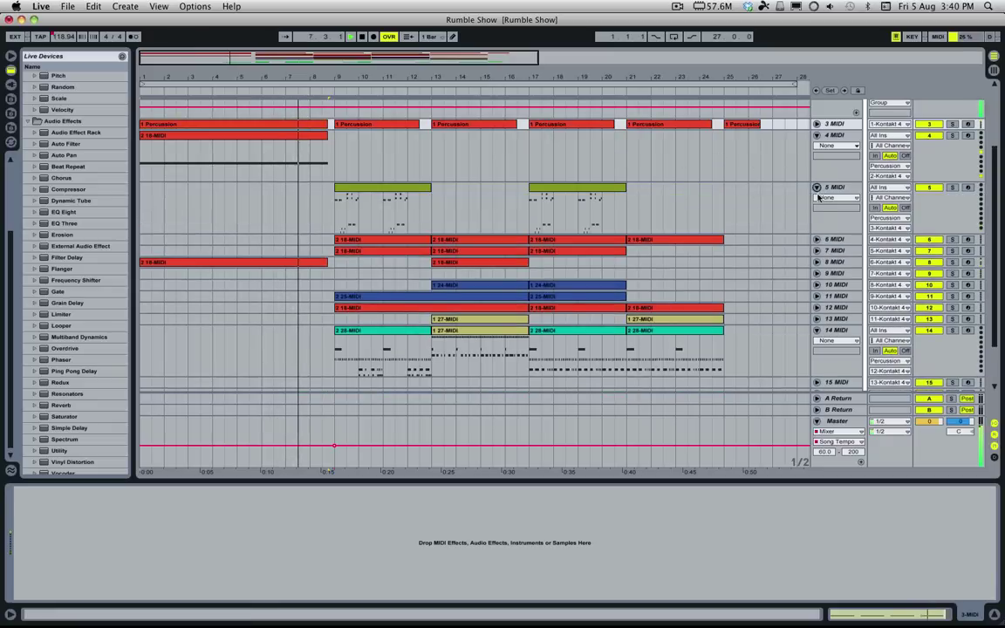
pyautogui.click(816, 239)
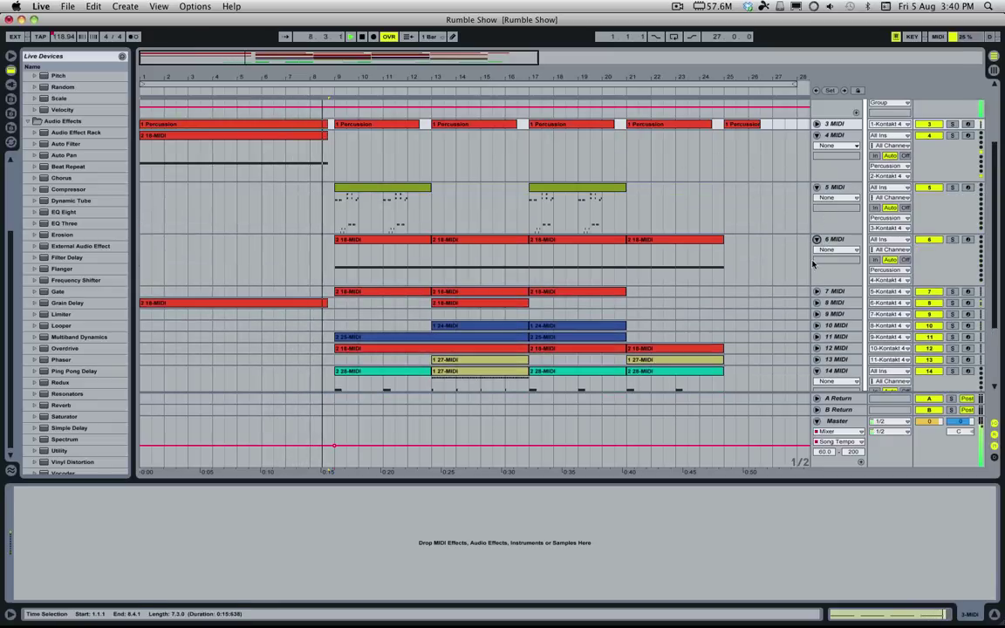
pyautogui.click(816, 290)
# Unfold tracks 11 MIDI, 12 MIDI and 13 MIDI to show the notes in their clips
pyautogui.scroll(-2, 648, 233)
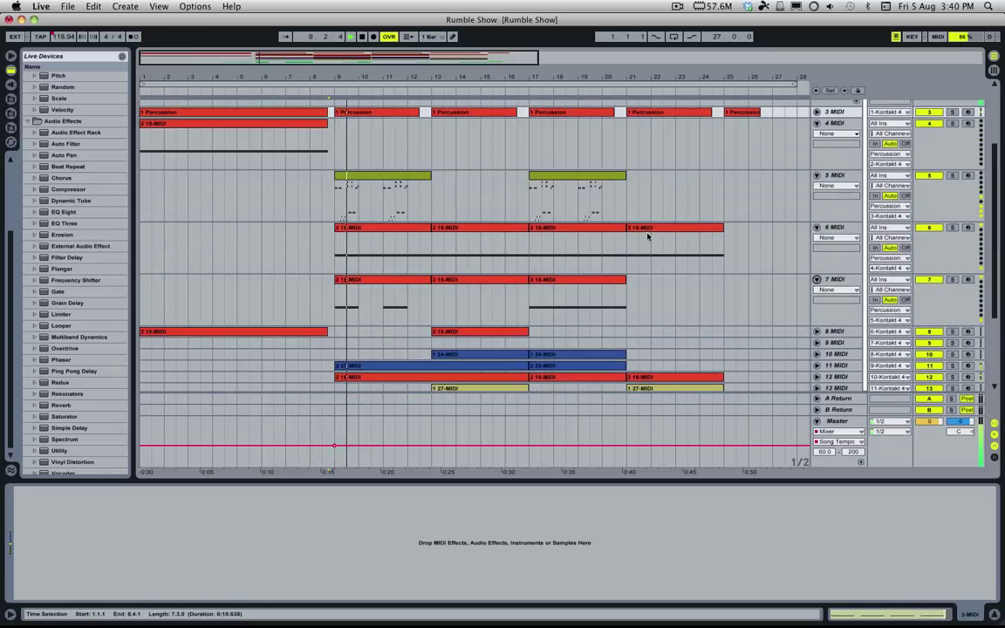
pyautogui.scroll(-3, 648, 236)
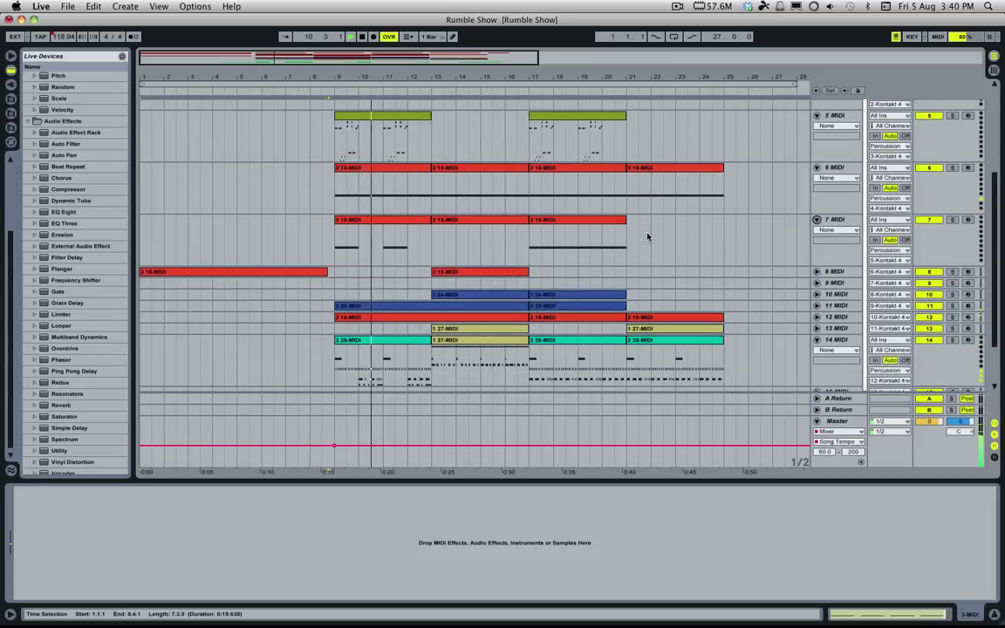
pyautogui.click(816, 306)
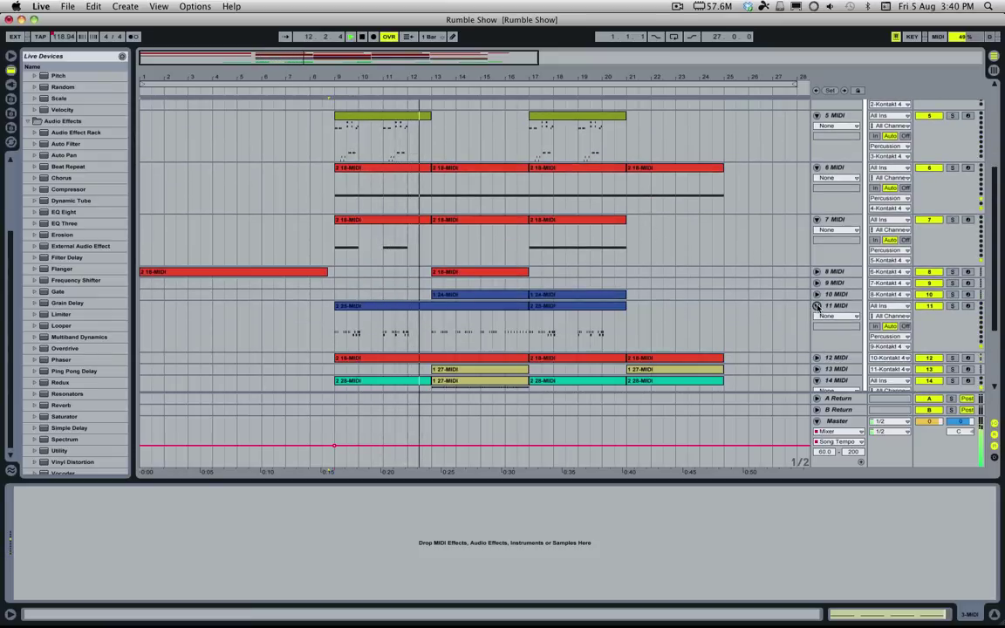
pyautogui.scroll(-2, 817, 307)
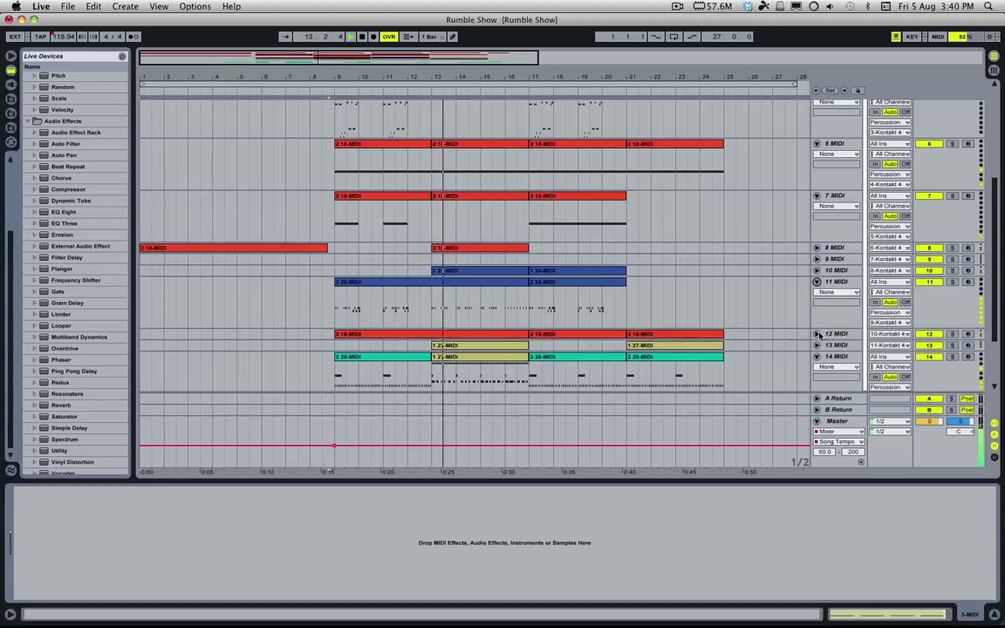
pyautogui.click(816, 334)
pyautogui.scroll(-4, 816, 334)
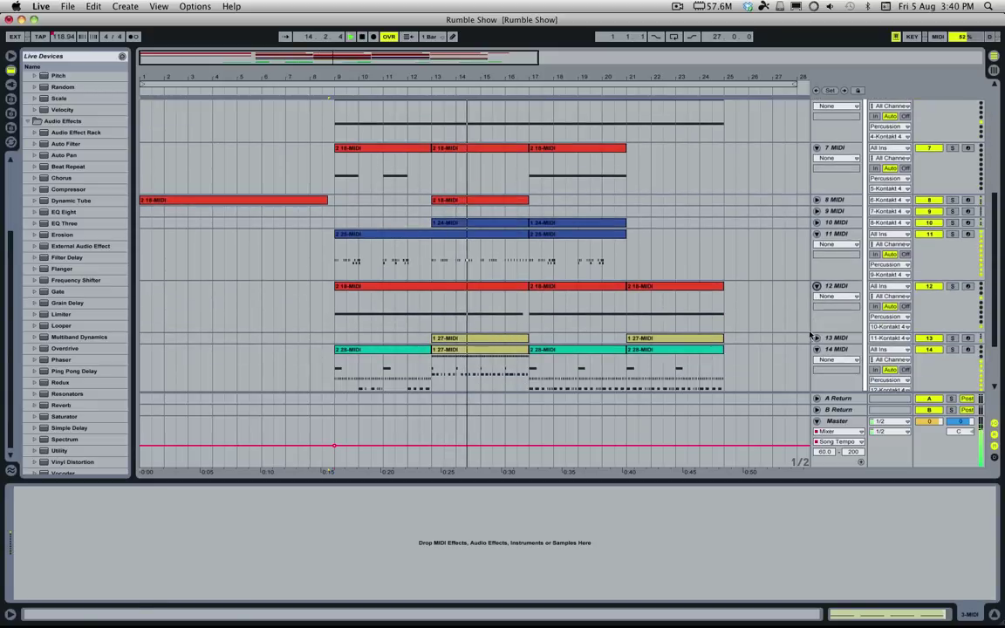
pyautogui.click(816, 337)
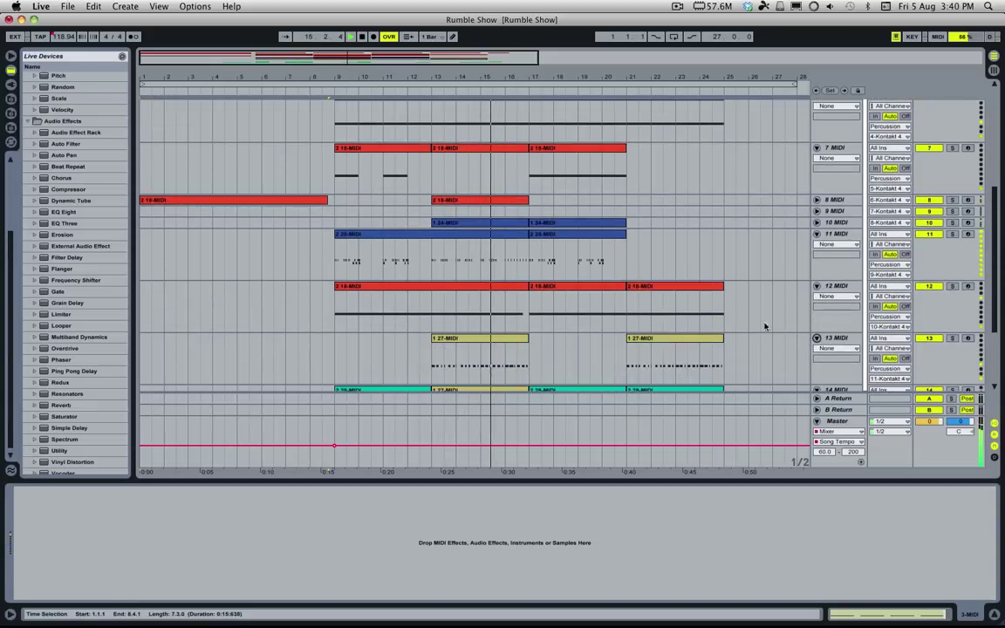
# Examine the MIDI and audio clips across all tracks while the arrangement plays to its end
pyautogui.scroll(-4, 742, 319)
pyautogui.scroll(-6, 742, 318)
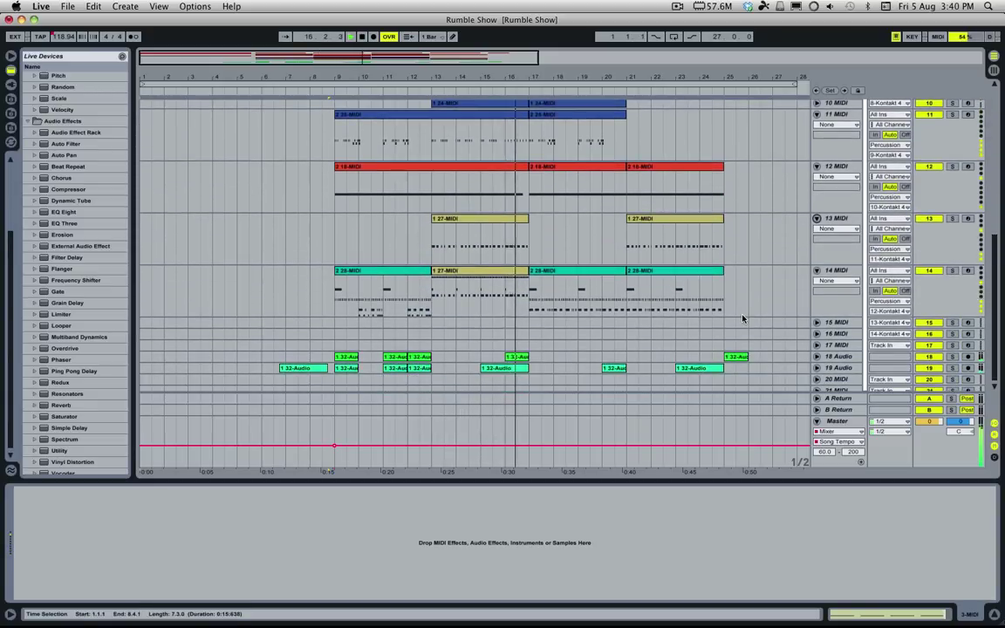
pyautogui.scroll(4, 742, 318)
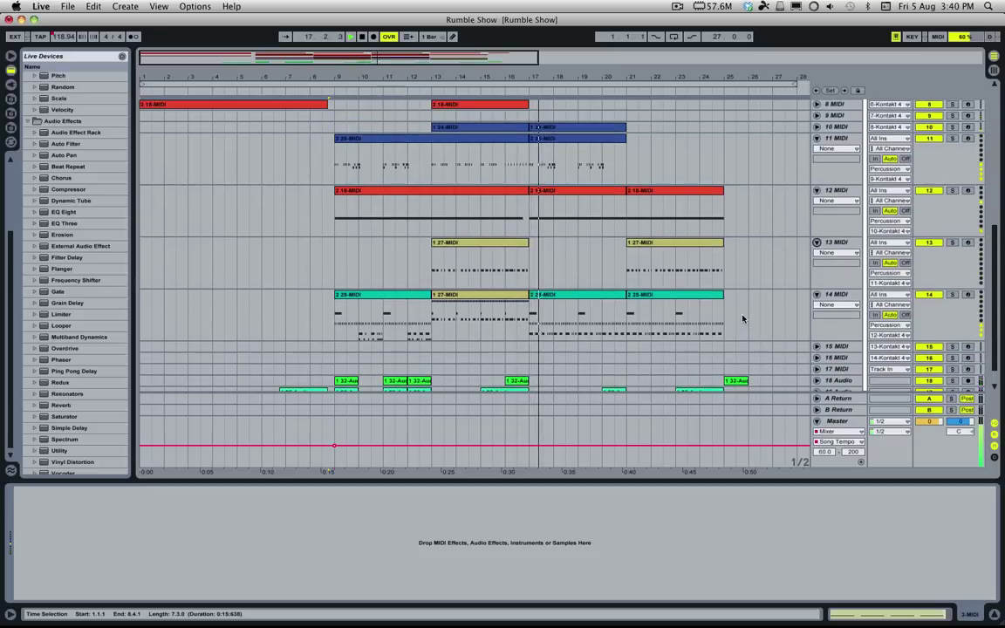
pyautogui.scroll(5, 742, 319)
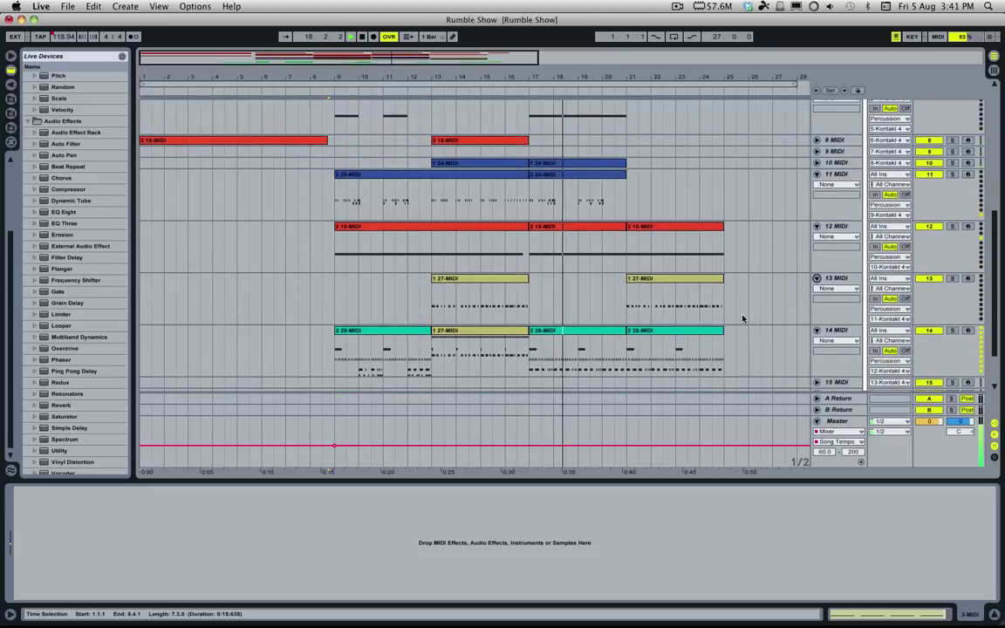
pyautogui.scroll(10, 742, 318)
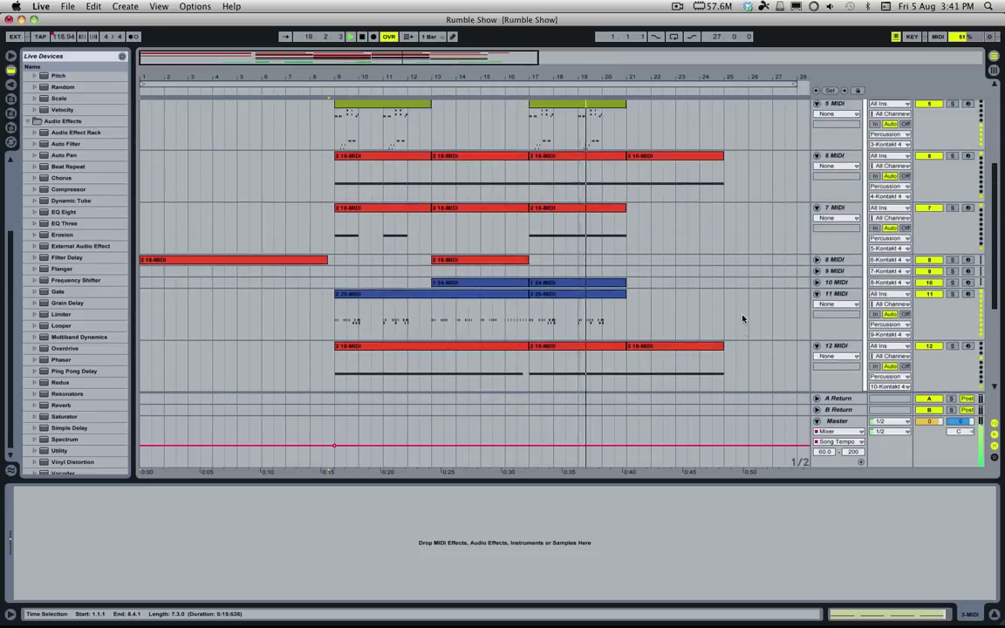
pyautogui.scroll(4, 742, 319)
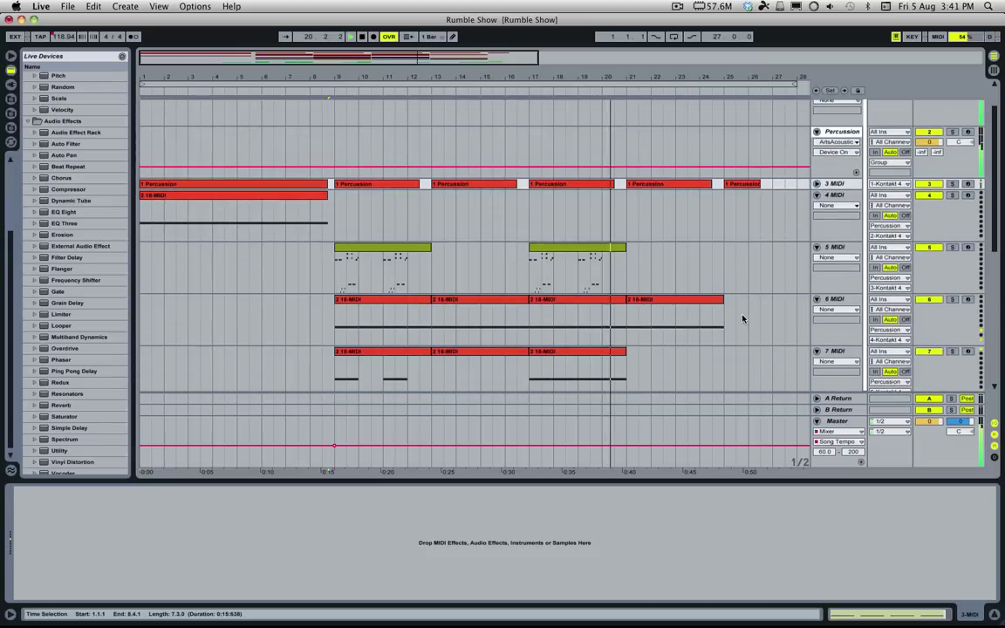
pyautogui.scroll(-18, 742, 319)
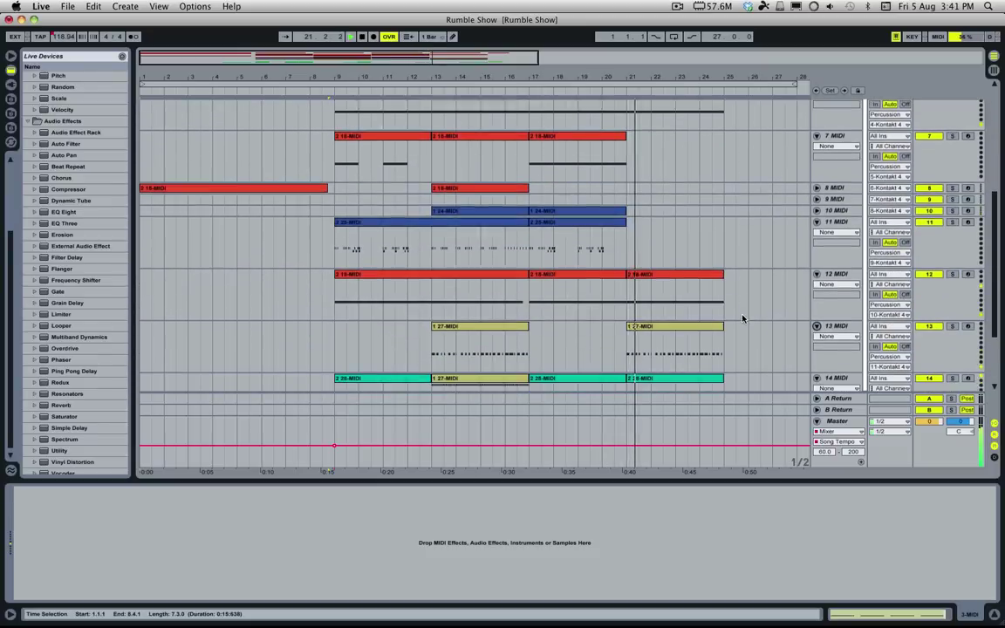
pyautogui.scroll(-4, 743, 319)
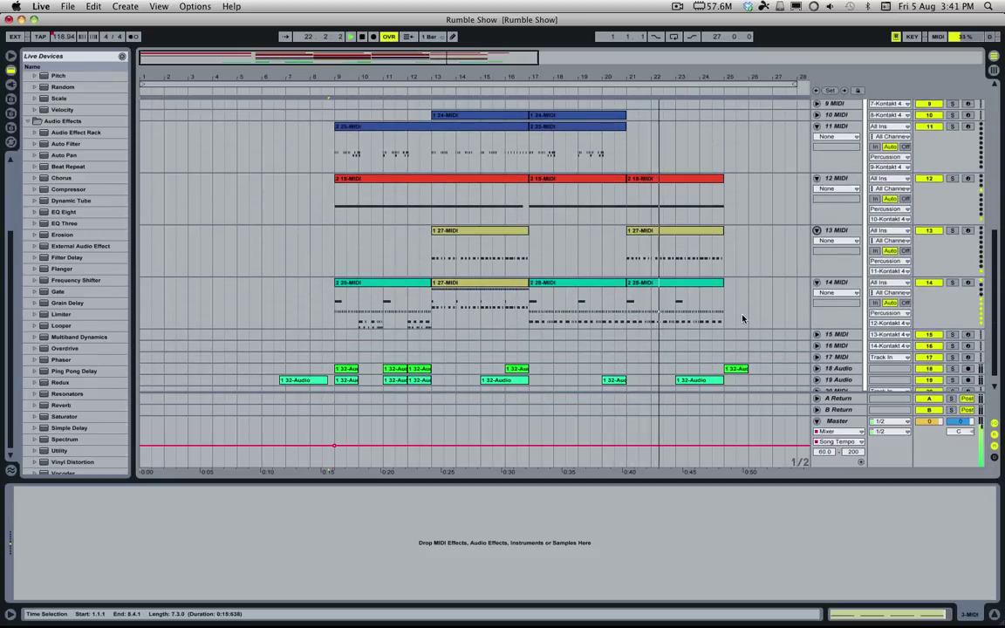
pyautogui.scroll(2, 742, 319)
pyautogui.scroll(2, 742, 318)
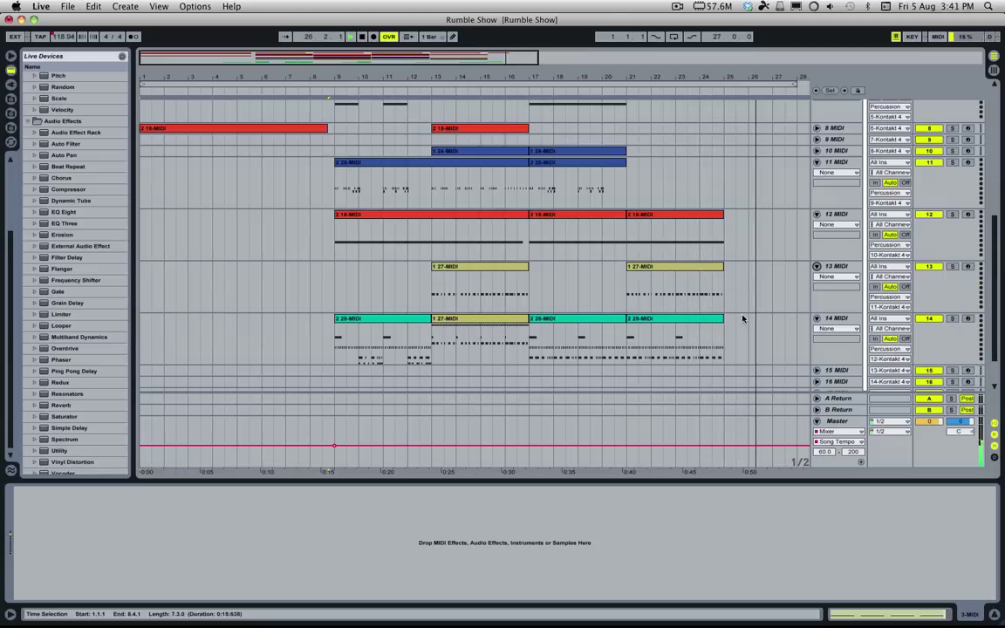
pyautogui.scroll(10, 742, 318)
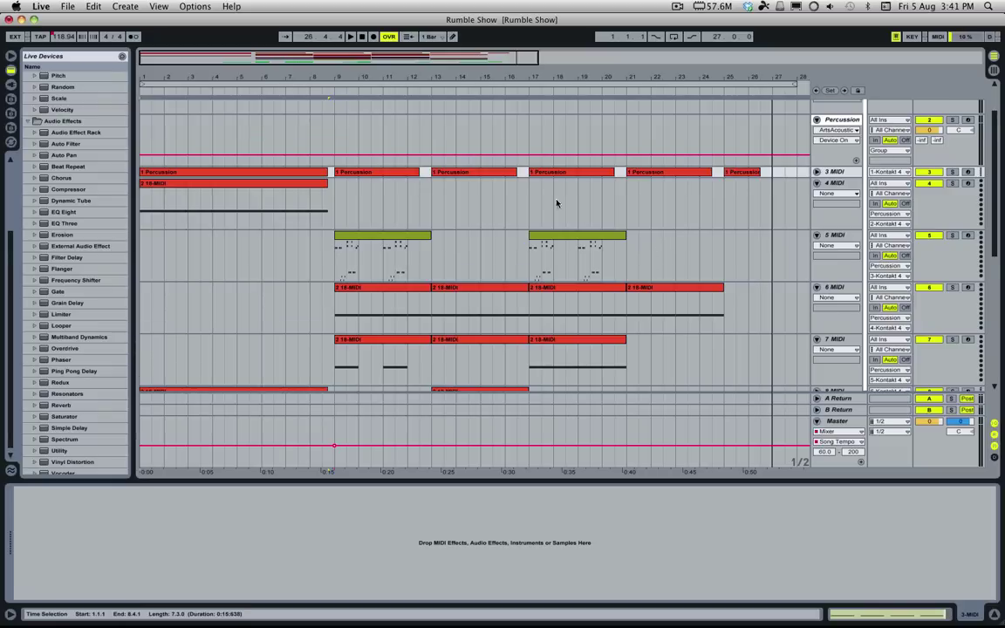
pyautogui.scroll(-4, 451, 174)
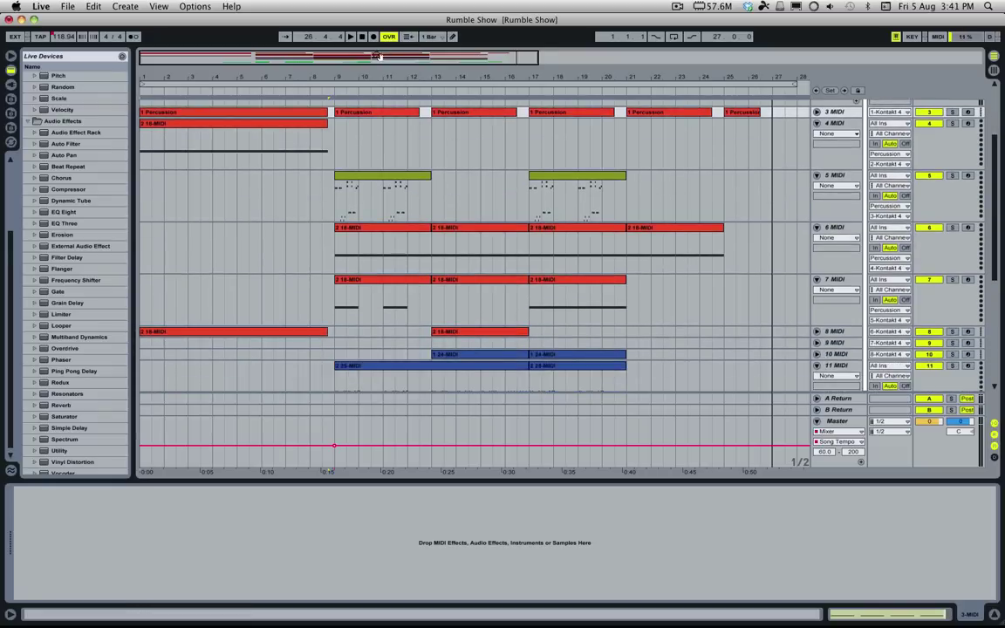
pyautogui.scroll(3, 504, 168)
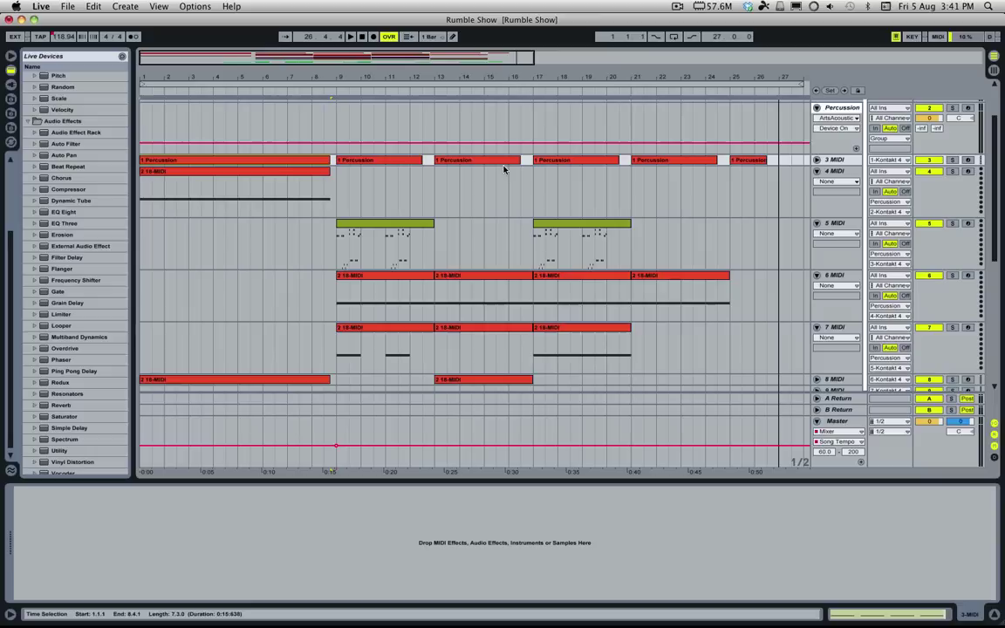
# Open the Kontakt 4 instrument on the Percussion track and show Brain Punch 1, the first instrument in its rack
pyautogui.click(831, 112)
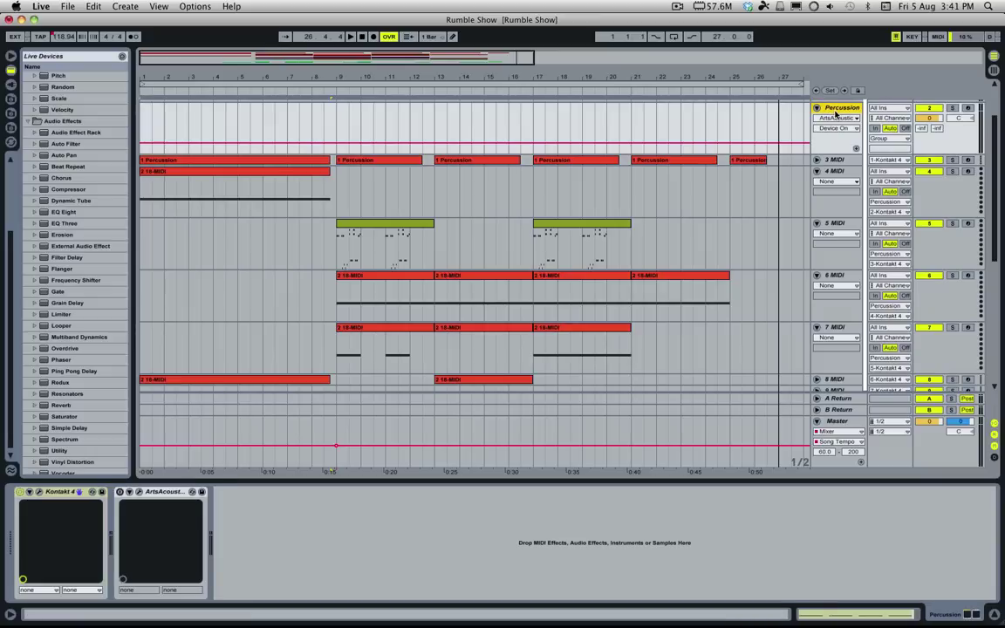
pyautogui.click(38, 493)
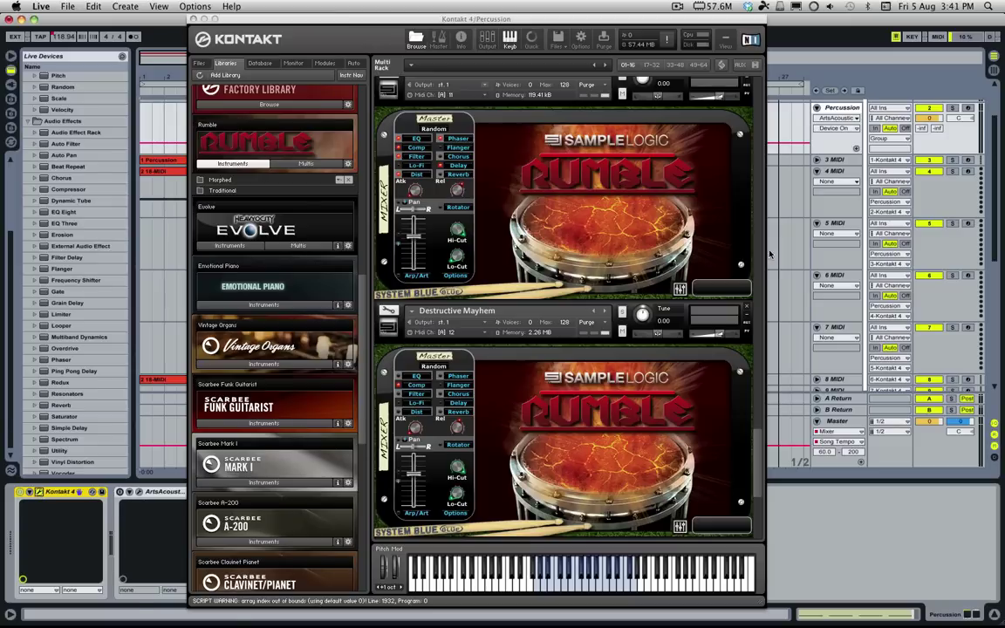
pyautogui.moveTo(757, 457); pyautogui.dragTo(752, 100)
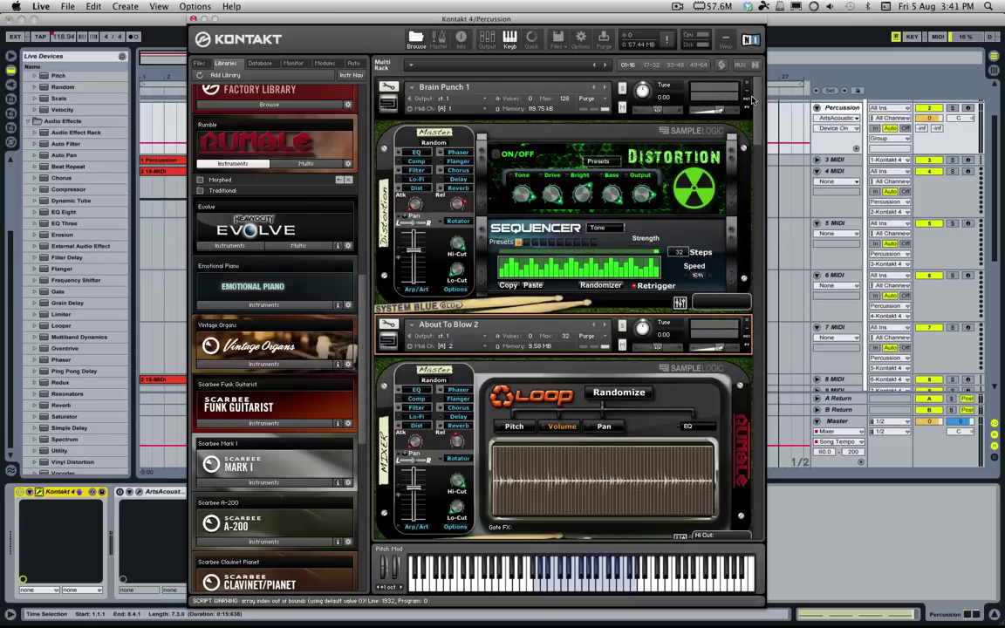
pyautogui.click(145, 168)
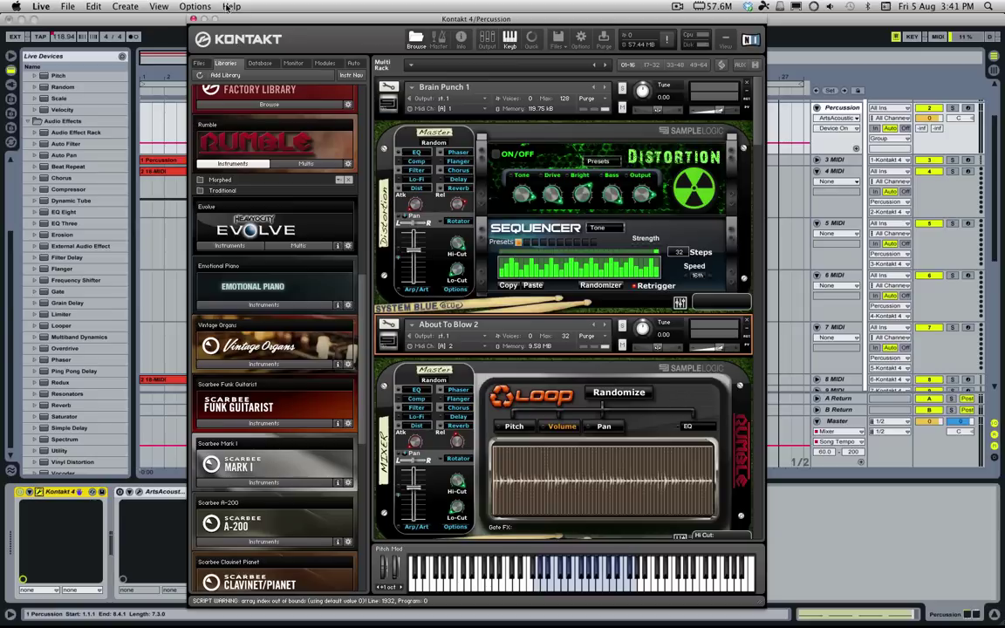
pyautogui.moveTo(233, 18); pyautogui.dragTo(233, 16)
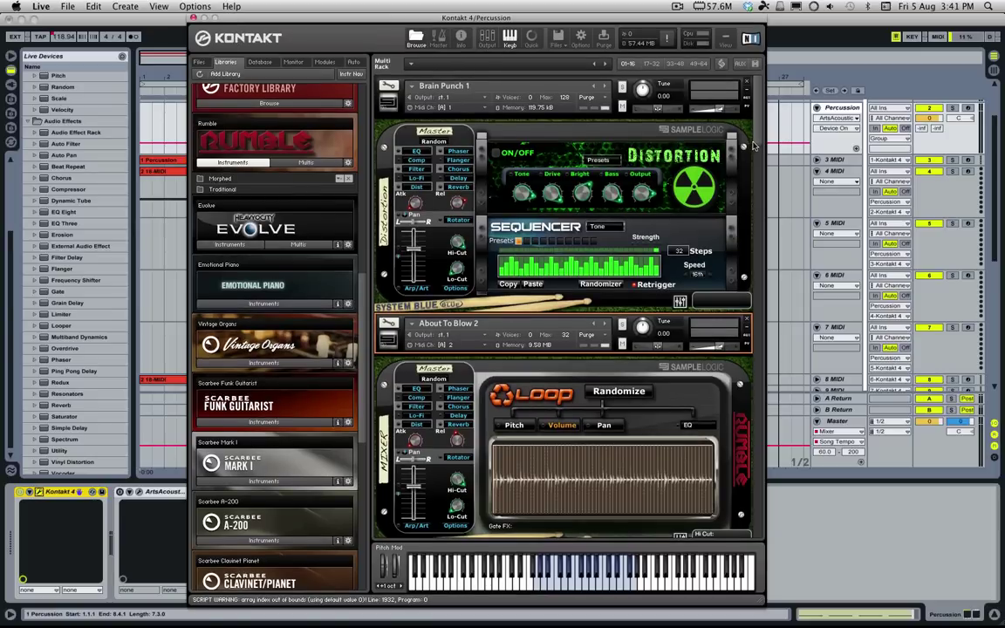
# Examine the Rumble instruments in the Kontakt rack, including About To Blow 2 and Full Battery Hit Collection, and close the plug-in window
pyautogui.scroll(-5, 760, 153)
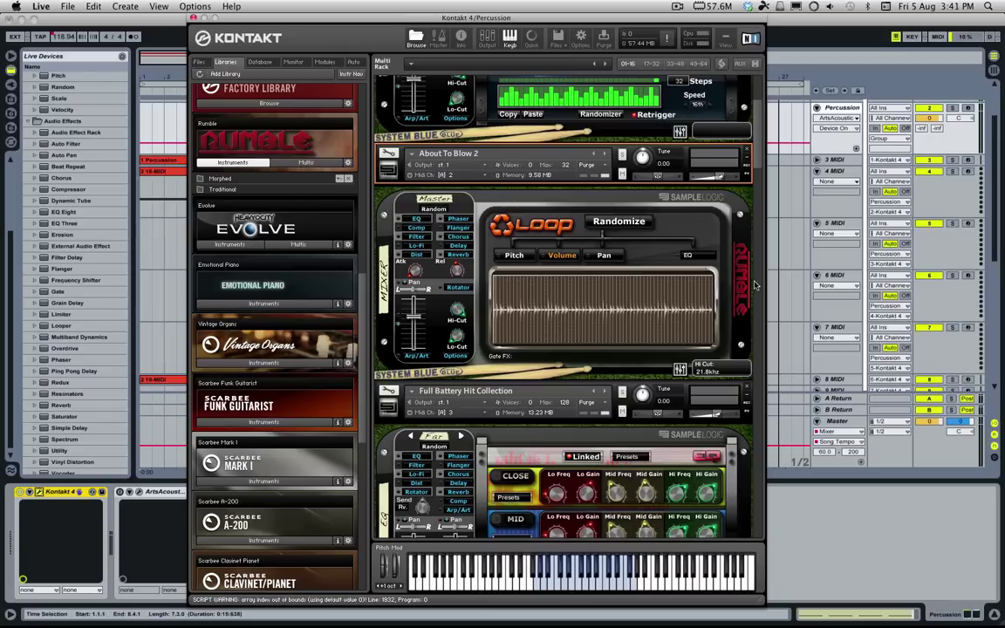
pyautogui.moveTo(758, 136); pyautogui.dragTo(758, 153)
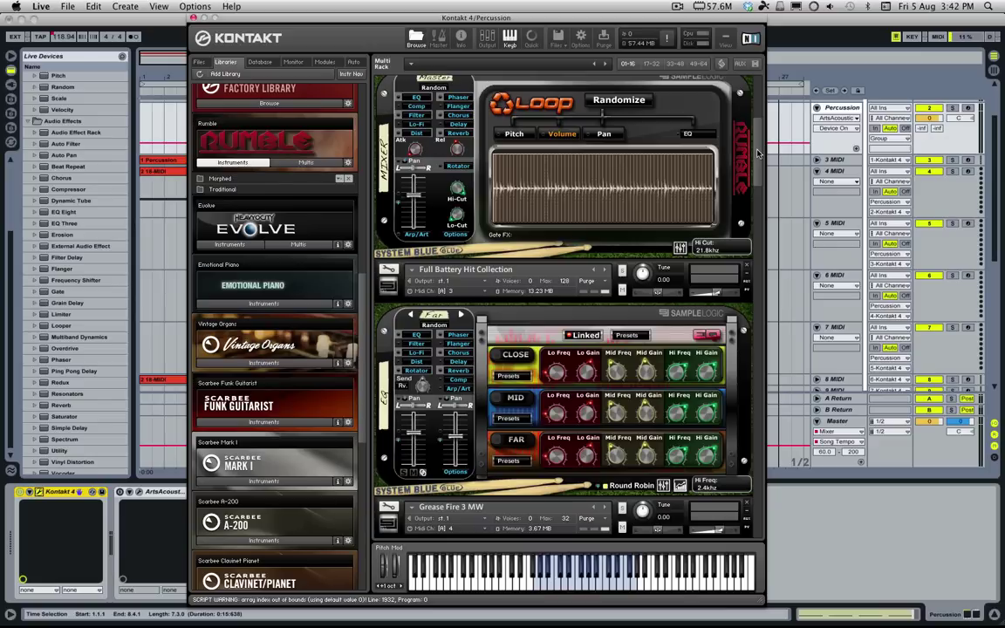
pyautogui.moveTo(757, 154); pyautogui.dragTo(747, 109)
pyautogui.scroll(-3, 727, 161)
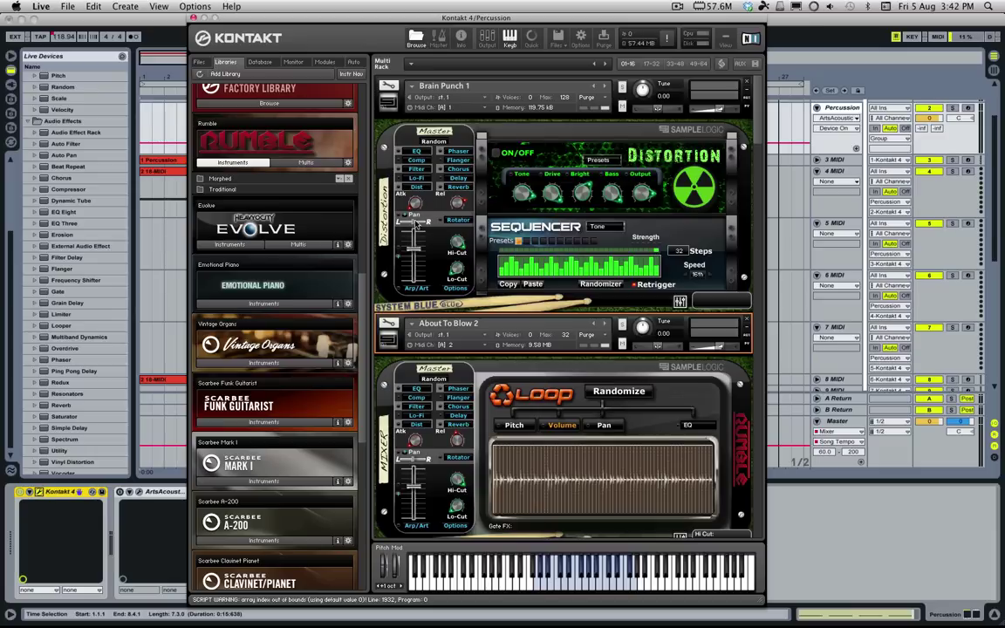
pyautogui.scroll(-3, 560, 334)
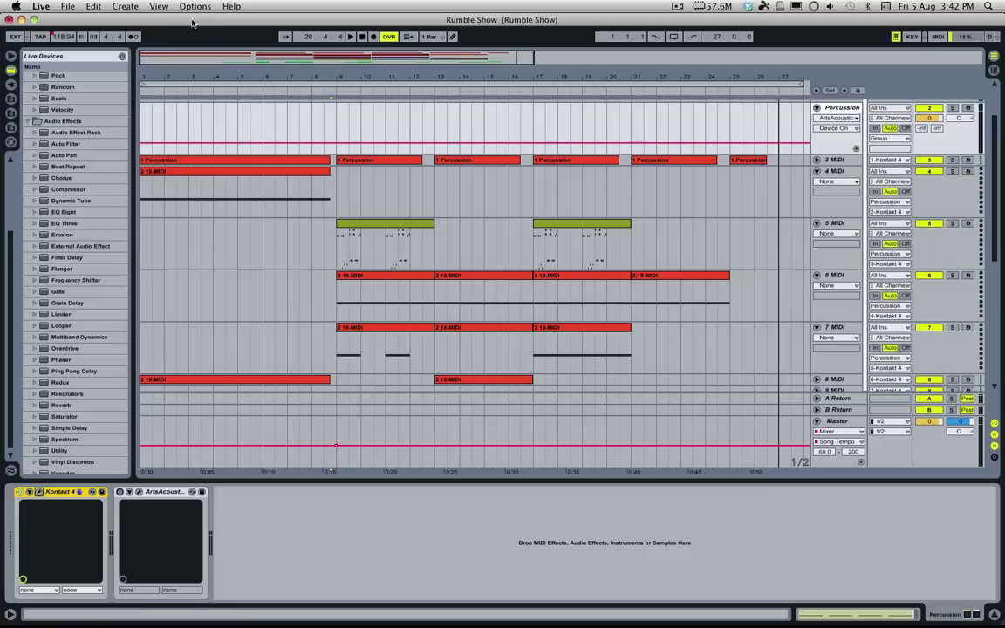
pyautogui.click(194, 17)
# Look over the MIDI tracks routed to Kontakt, from the last track back up to the Percussion group track
pyautogui.scroll(-10, 964, 326)
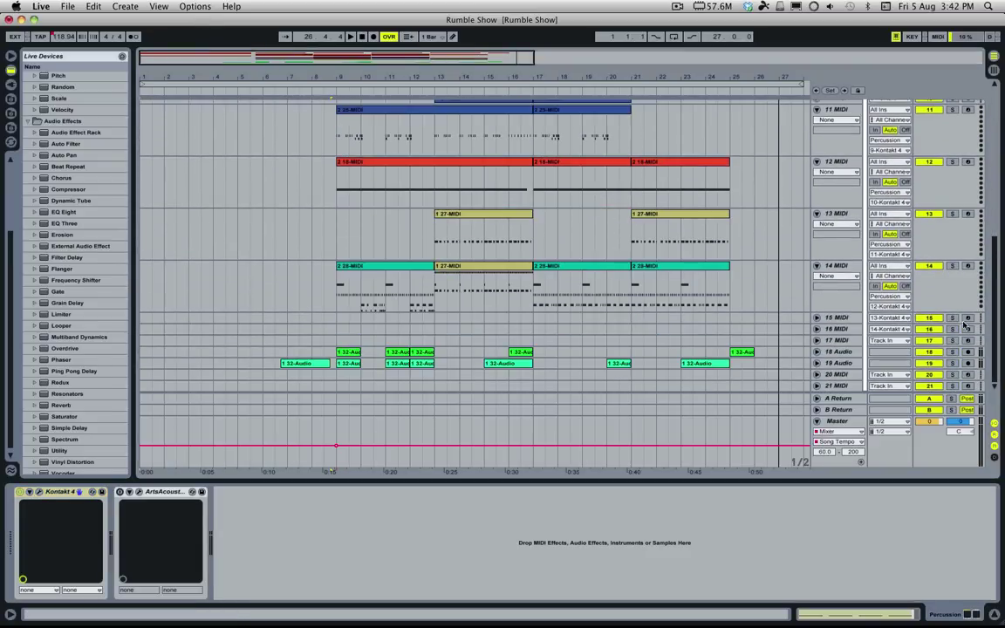
pyautogui.scroll(10, 874, 334)
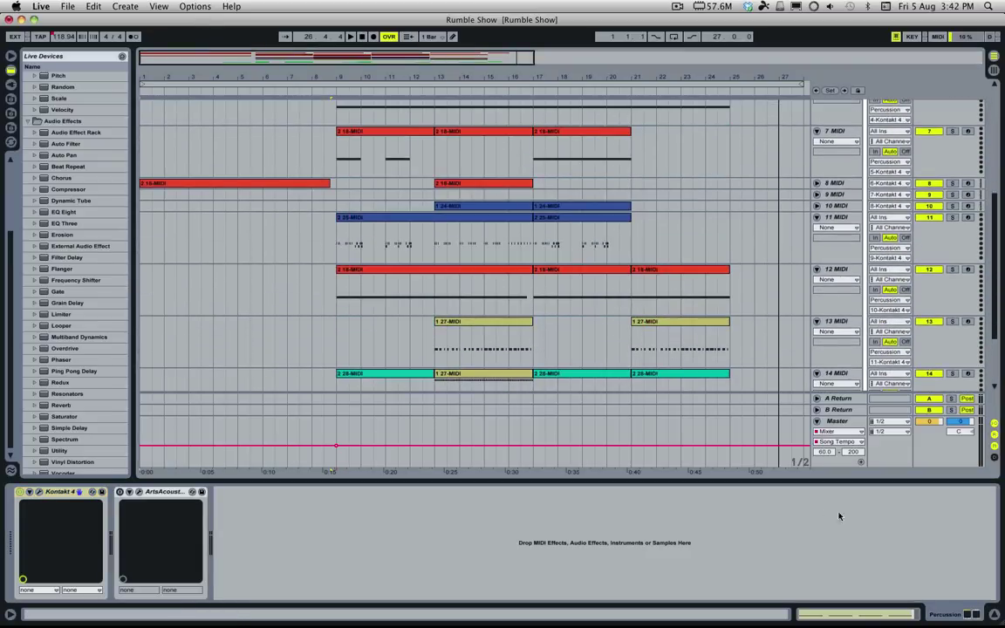
pyautogui.scroll(3, 877, 114)
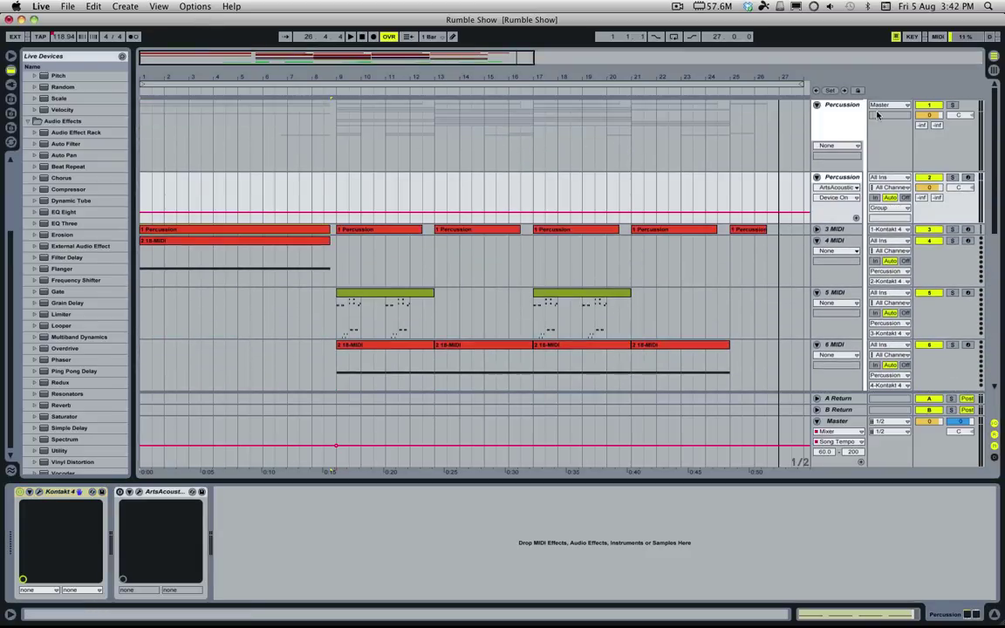
# Solo track 3 MIDI and play its first Percussion clip from bar 1
pyautogui.scroll(-2, 792, 159)
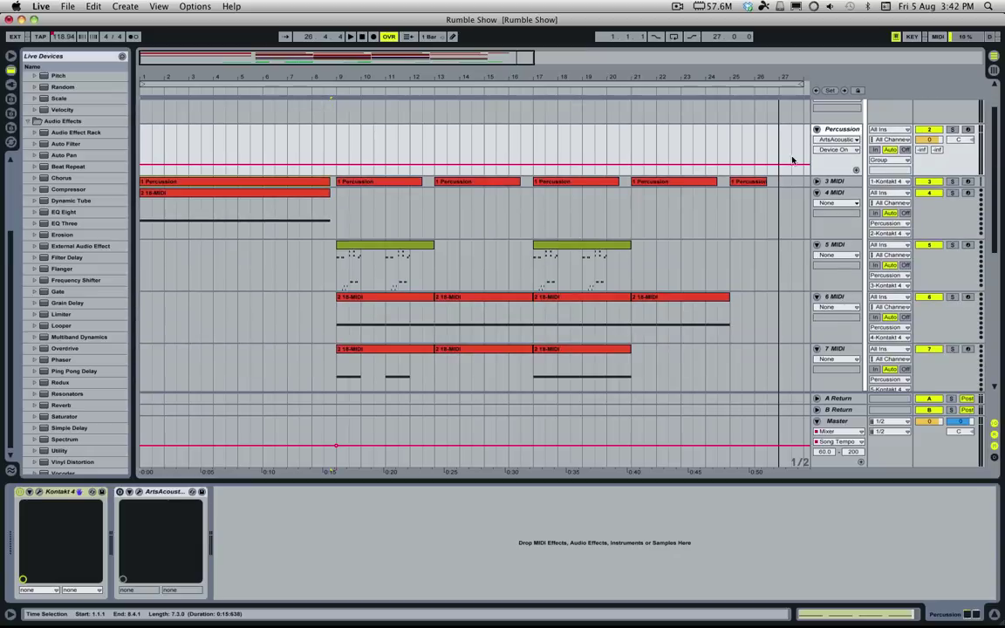
pyautogui.click(204, 182)
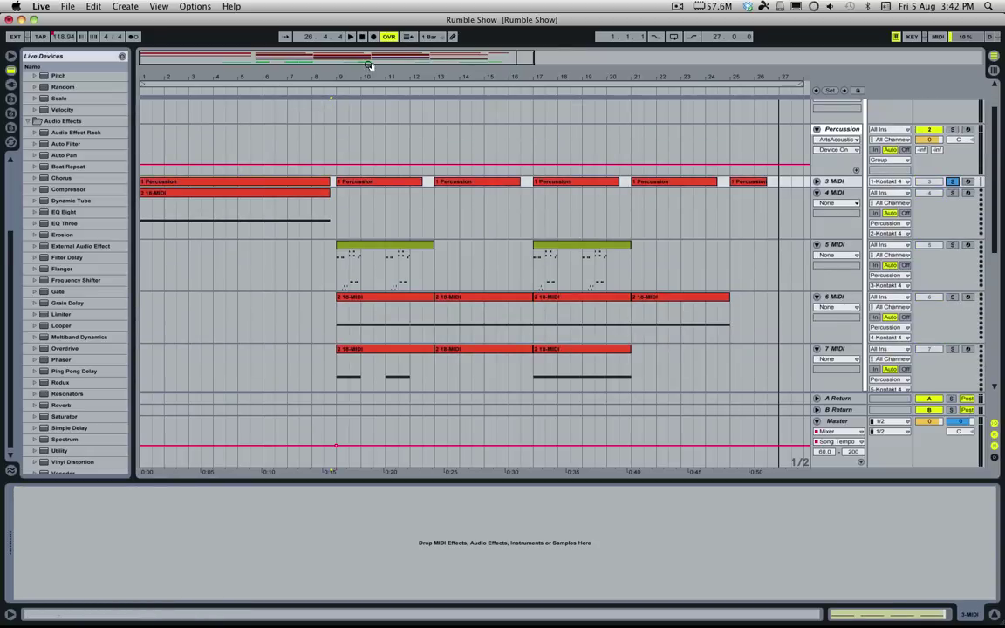
pyautogui.moveTo(368, 66); pyautogui.dragTo(306, 83)
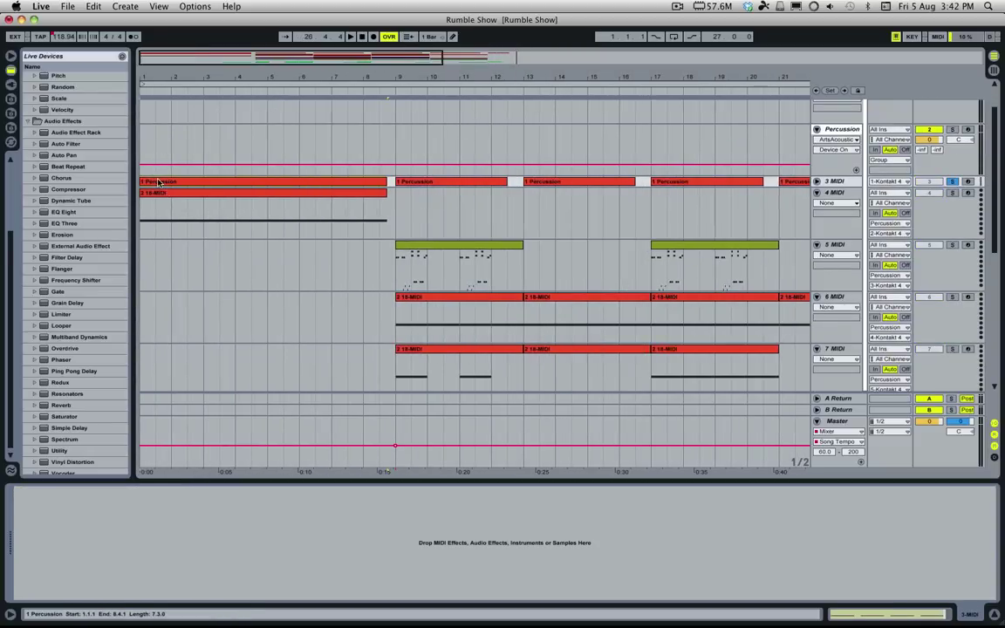
pyautogui.press('space')
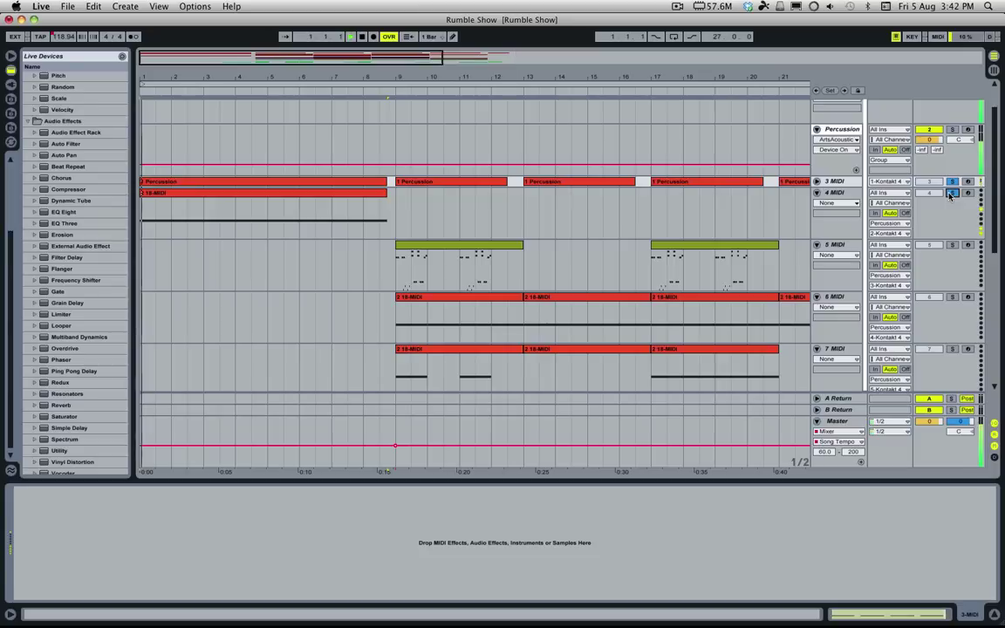
# Show the notes of track 3's first Percussion clip during playback and stop the transport
pyautogui.scroll(-4, 216, 196)
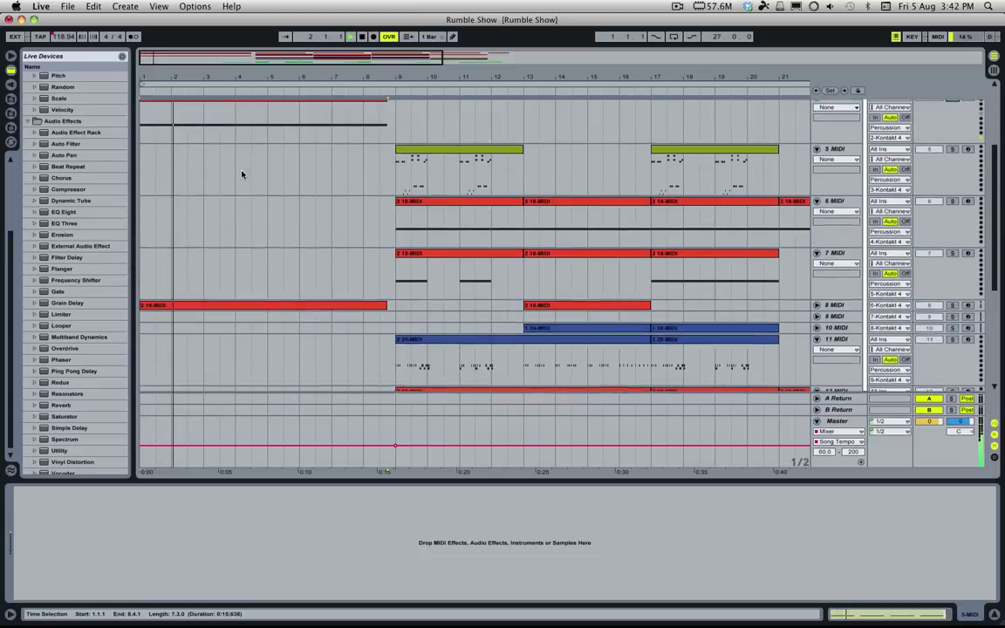
pyautogui.scroll(1, 236, 166)
pyautogui.doubleClick(205, 111)
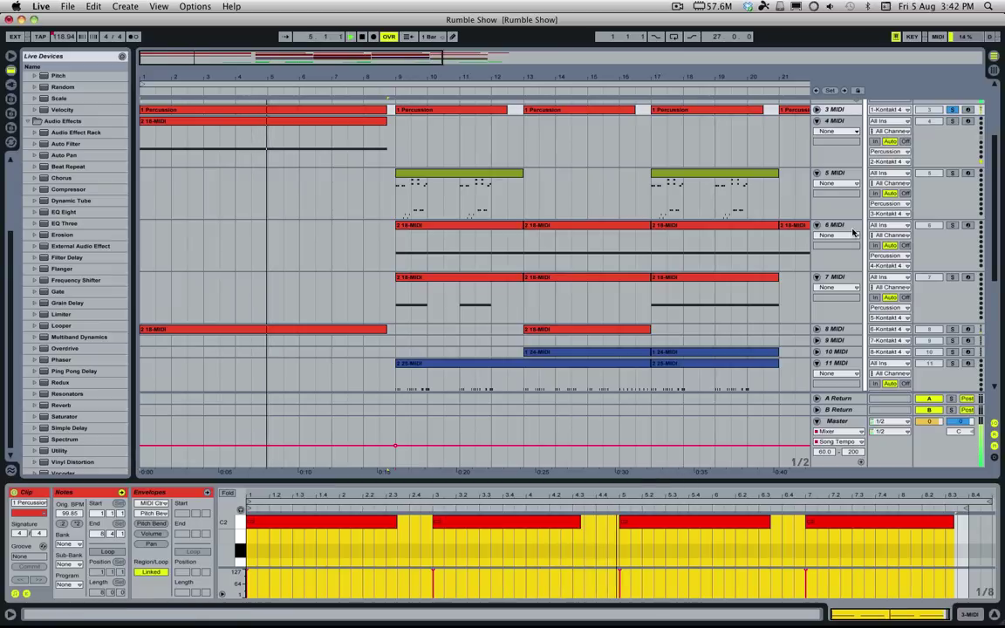
pyautogui.press('space')
# Solo track 4 MIDI instead of track 3 and show the controller 14 envelope of its 2 18-MIDI clip
pyautogui.click(952, 109)
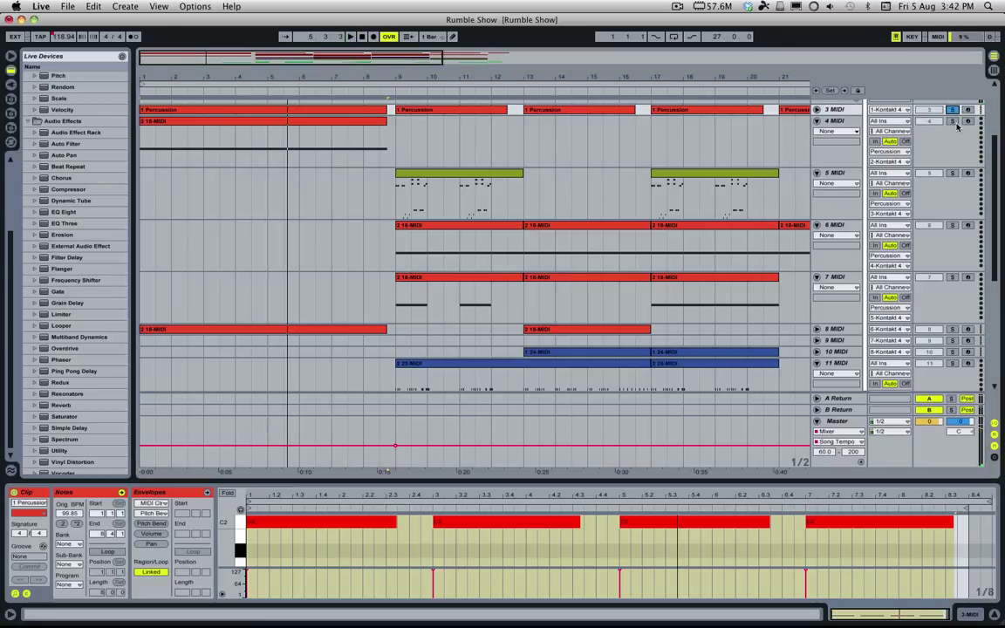
pyautogui.click(168, 121)
pyautogui.scroll(3, 824, 154)
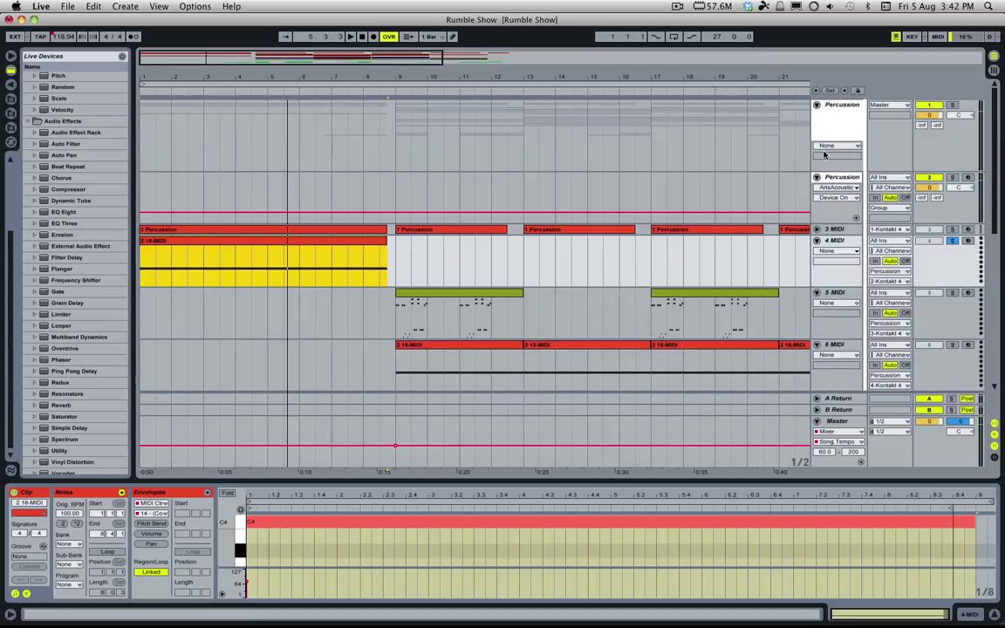
pyautogui.click(835, 178)
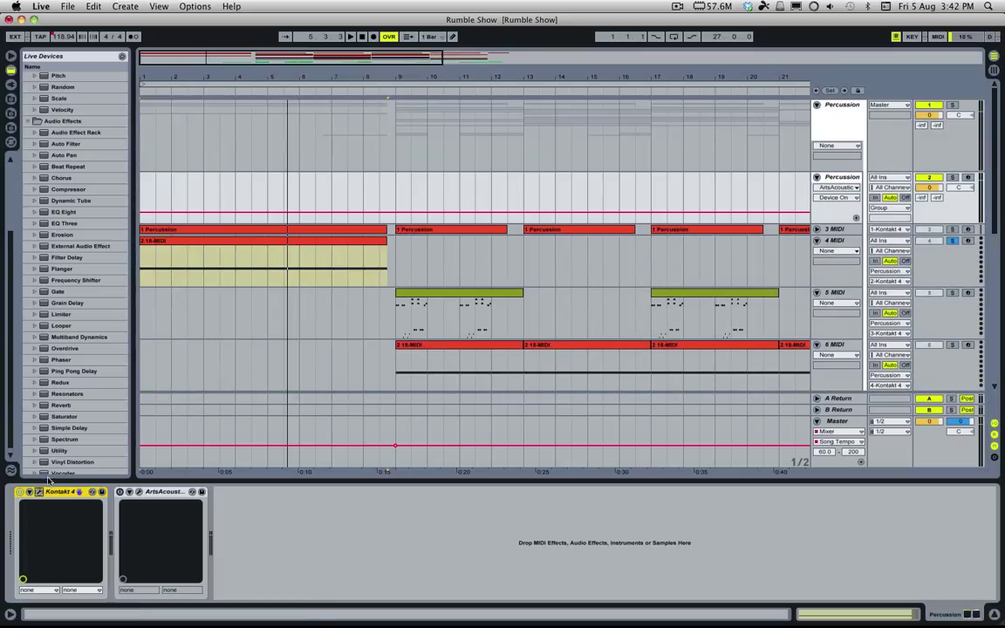
pyautogui.click(173, 244)
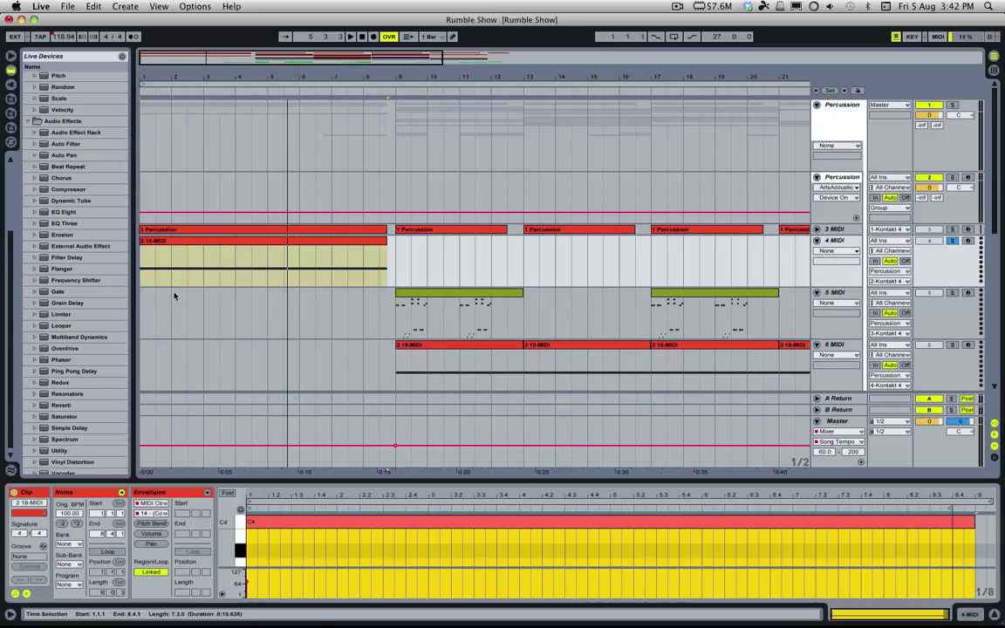
pyautogui.click(152, 492)
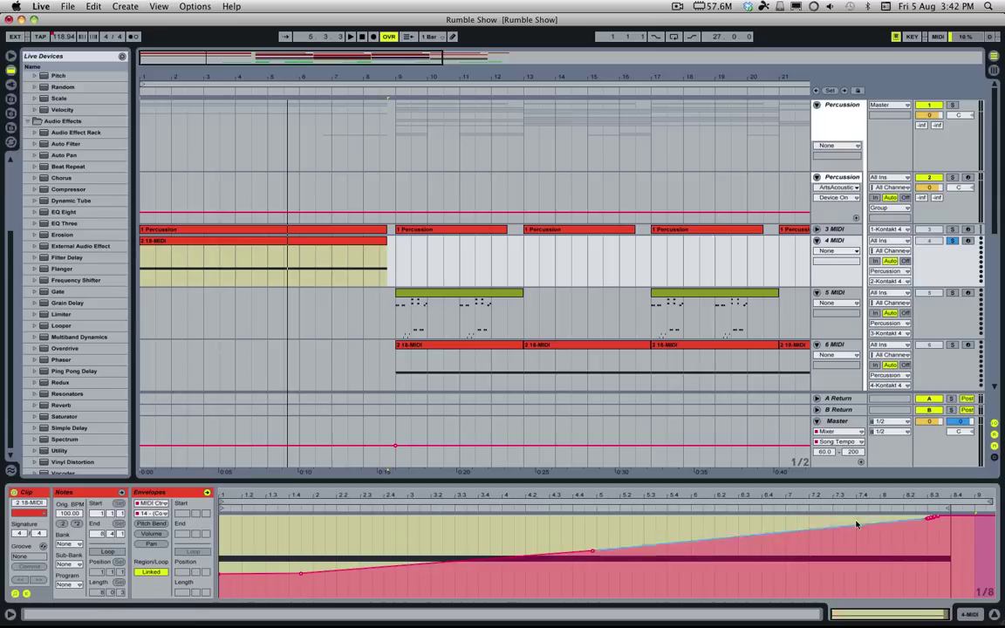
# Open the Percussion track's Kontakt 4 instrument and play track 4's 2 18-MIDI clip through About To Blow 2
pyautogui.click(848, 177)
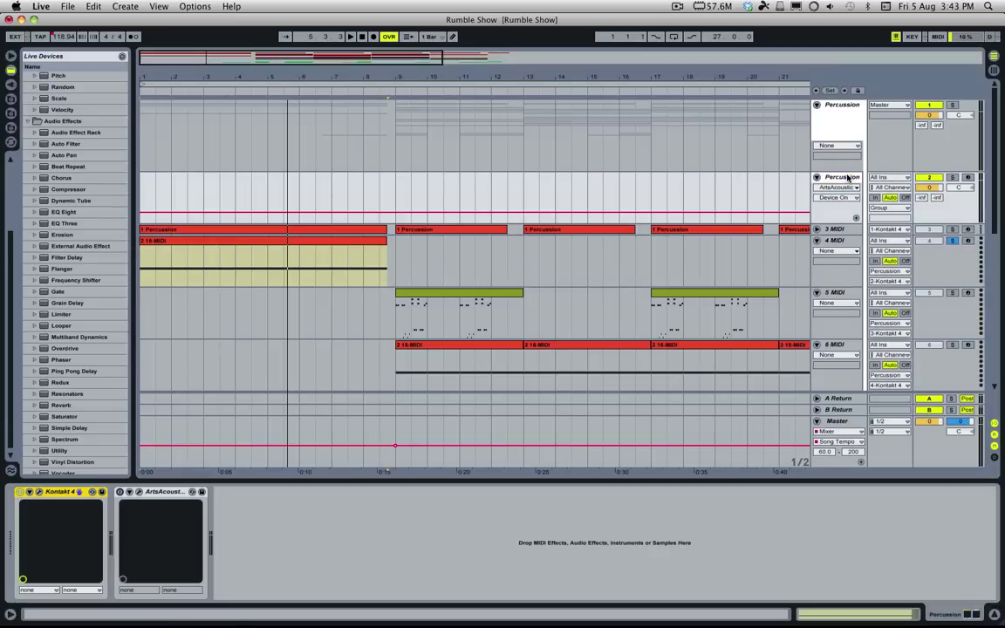
pyautogui.click(39, 492)
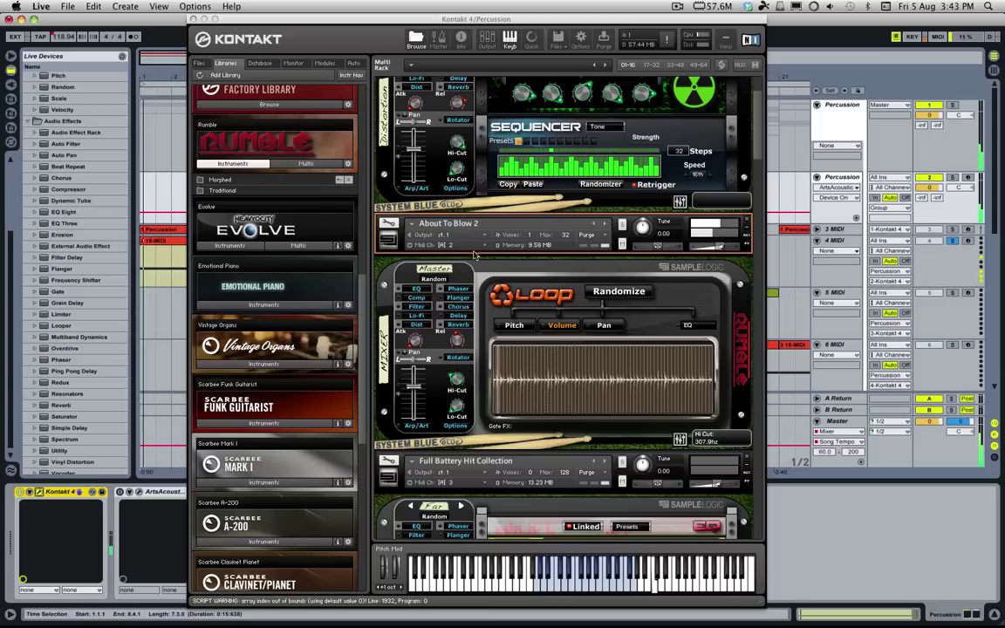
pyautogui.click(175, 244)
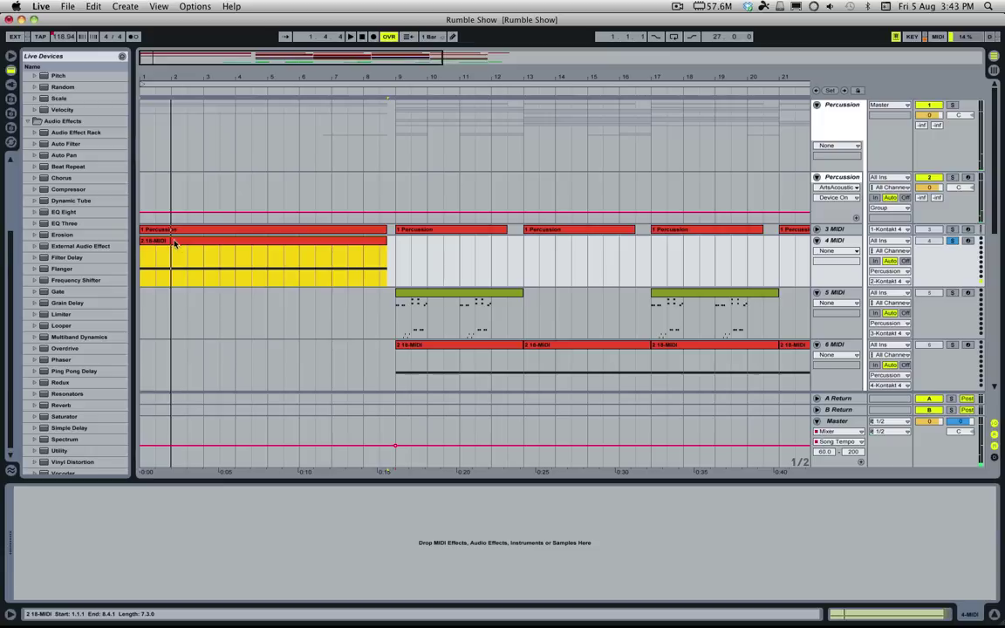
pyautogui.click(841, 177)
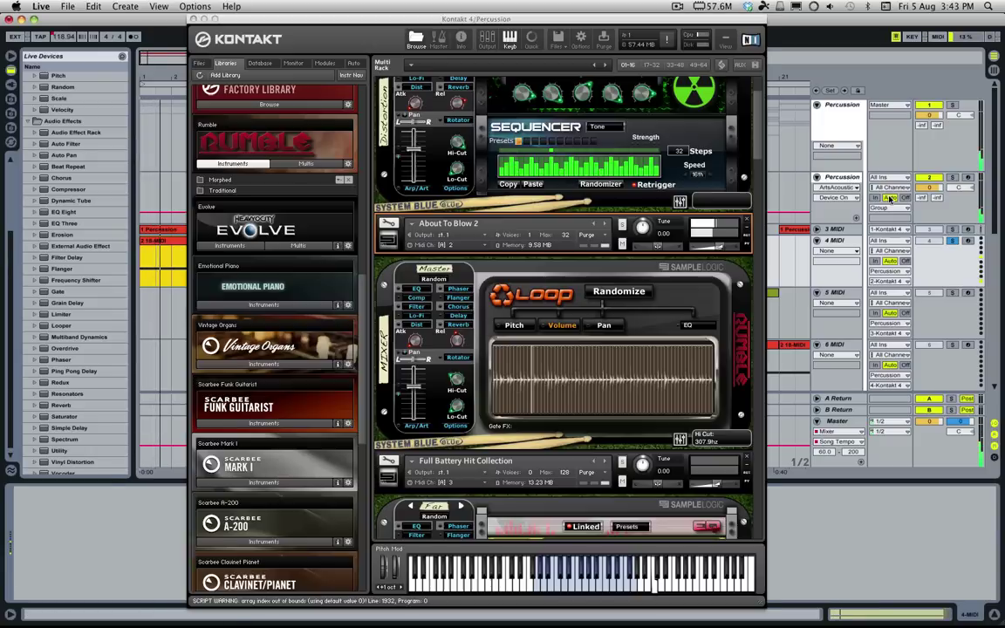
# Solo track 3 together with track 4 and examine the Hi-Cut movement on About To Blow 2 during playback
pyautogui.click(951, 228)
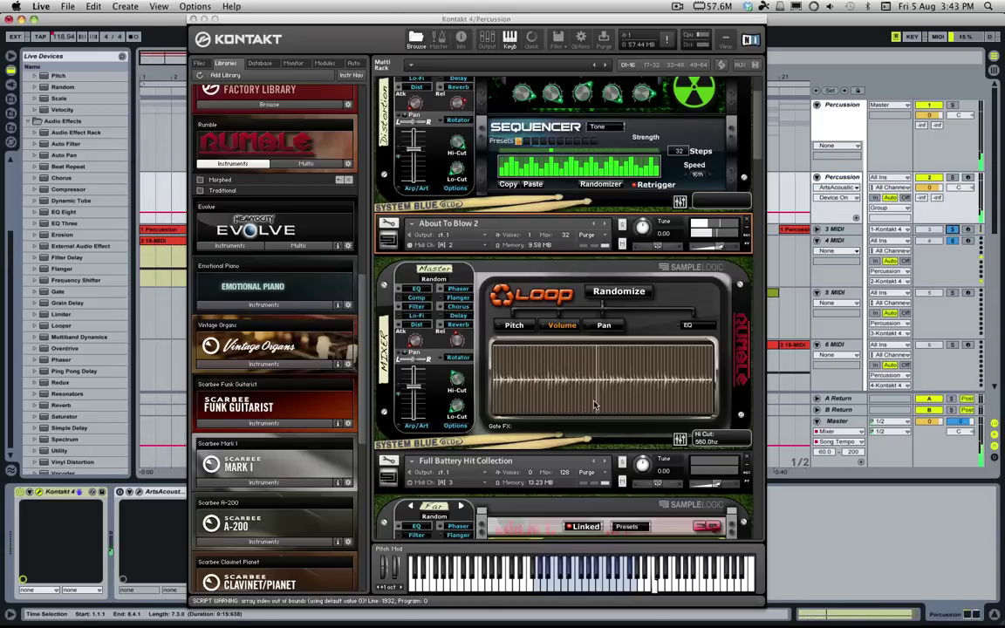
pyautogui.moveTo(461, 386)
pyautogui.mouseDown()
pyautogui.moveTo(485, 394)
pyautogui.moveTo(463, 387)
pyautogui.mouseUp()
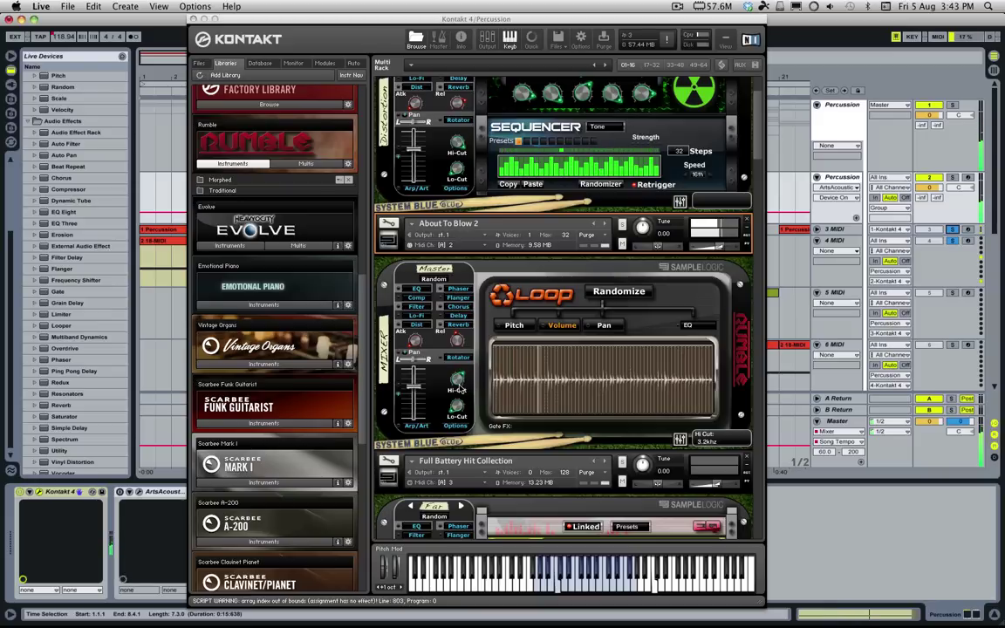
pyautogui.moveTo(460, 389); pyautogui.dragTo(623, 341)
pyautogui.moveTo(658, 300); pyautogui.dragTo(749, 209)
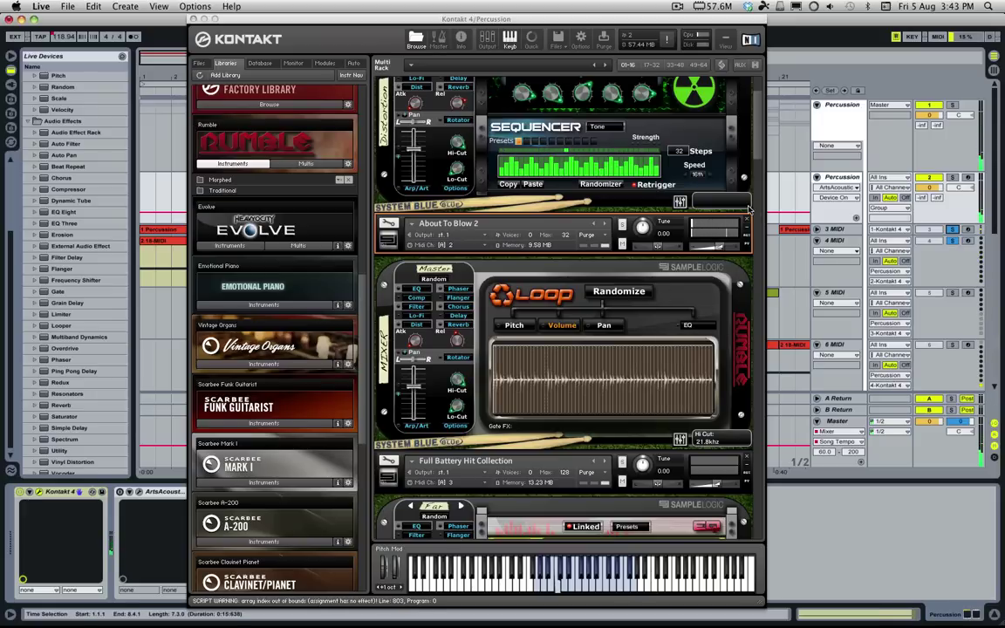
# Stop playback and turn off the solo on tracks 3 and 4
pyautogui.press('space')
pyautogui.click(952, 229)
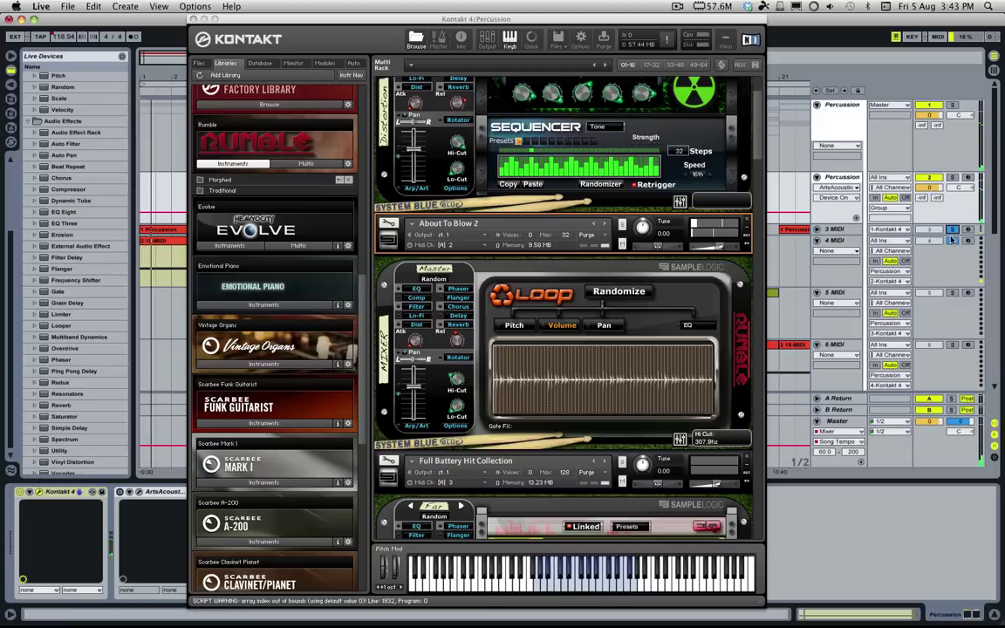
pyautogui.click(952, 240)
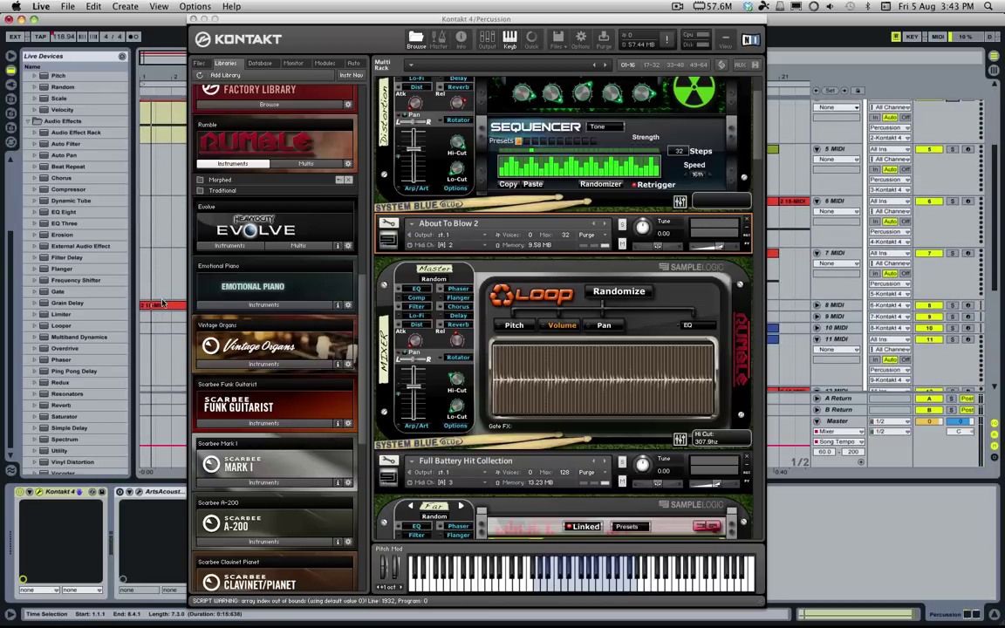
# Examine Keepin It Lite 1 and its Hi-Cut in the Kontakt rack during playback, and close the plug-in window
pyautogui.click(161, 302)
pyautogui.scroll(3, 776, 285)
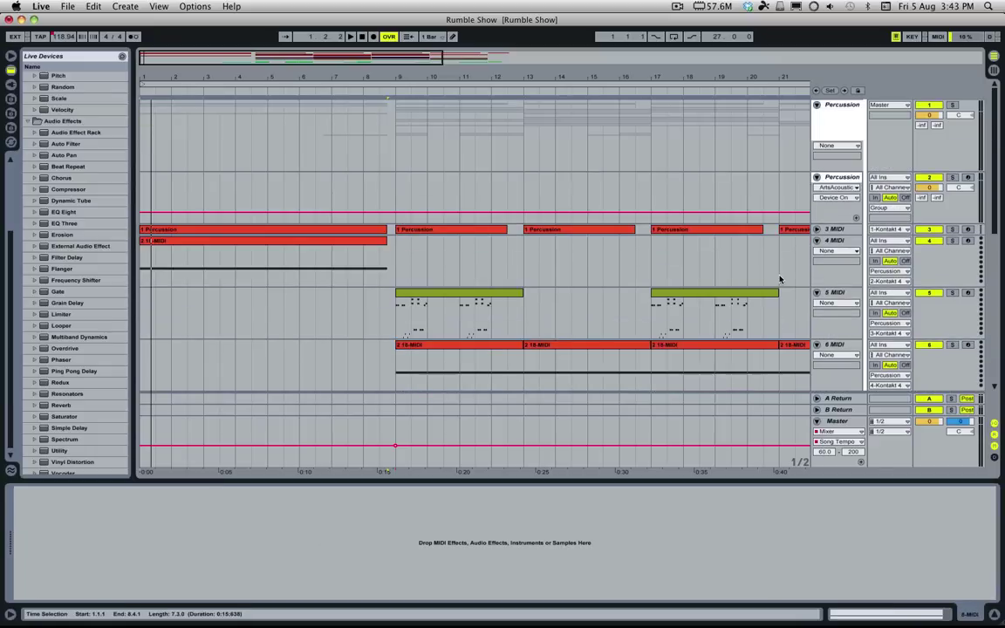
pyautogui.click(841, 178)
pyautogui.moveTo(757, 146); pyautogui.dragTo(751, 276)
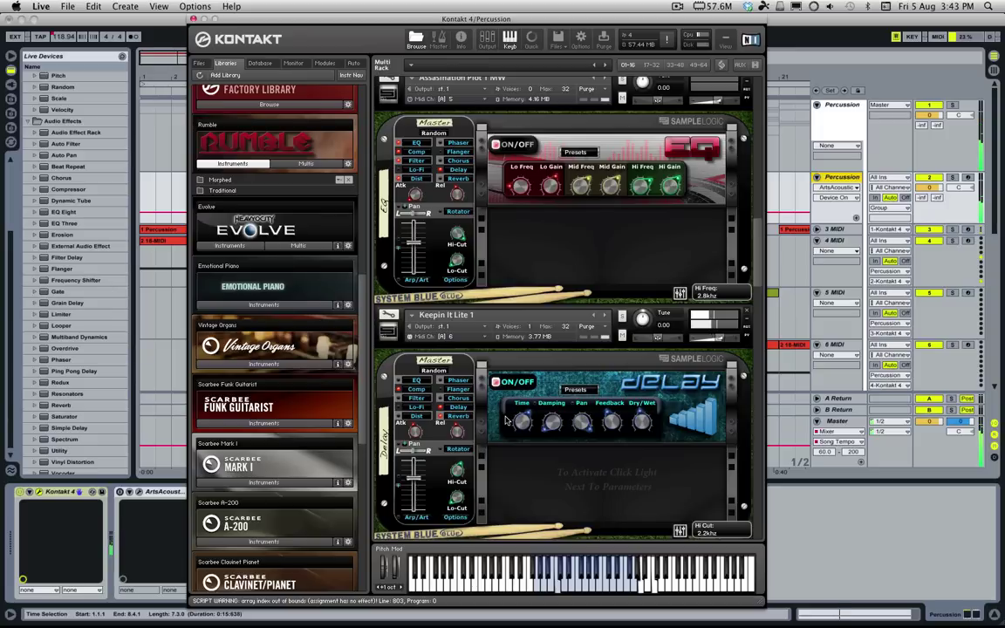
pyautogui.moveTo(456, 471)
pyautogui.mouseDown()
pyautogui.moveTo(457, 441)
pyautogui.moveTo(458, 464)
pyautogui.mouseUp()
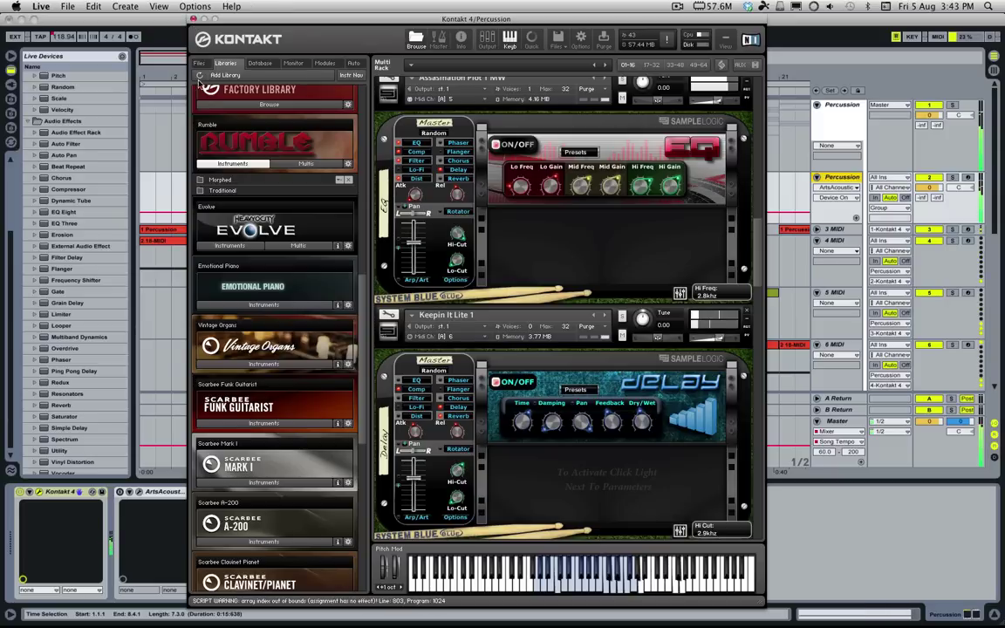
pyautogui.click(193, 19)
# Select the half bar before bar 9 on track 6 MIDI and look over the clips on the surrounding tracks
pyautogui.click(318, 252)
pyautogui.scroll(-5, 375, 288)
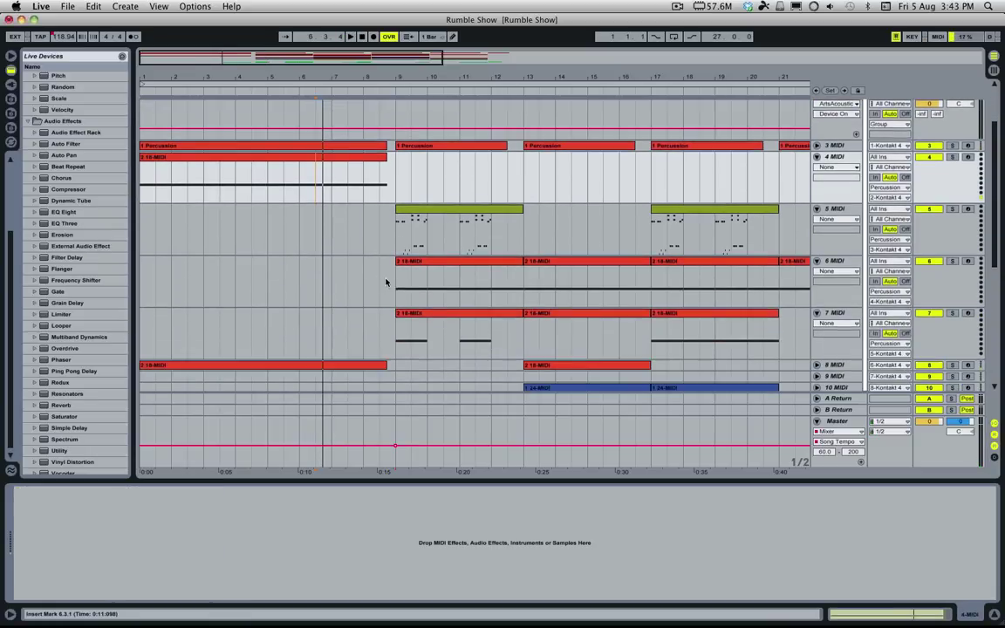
pyautogui.moveTo(381, 277); pyautogui.dragTo(394, 277)
pyautogui.scroll(-5, 394, 269)
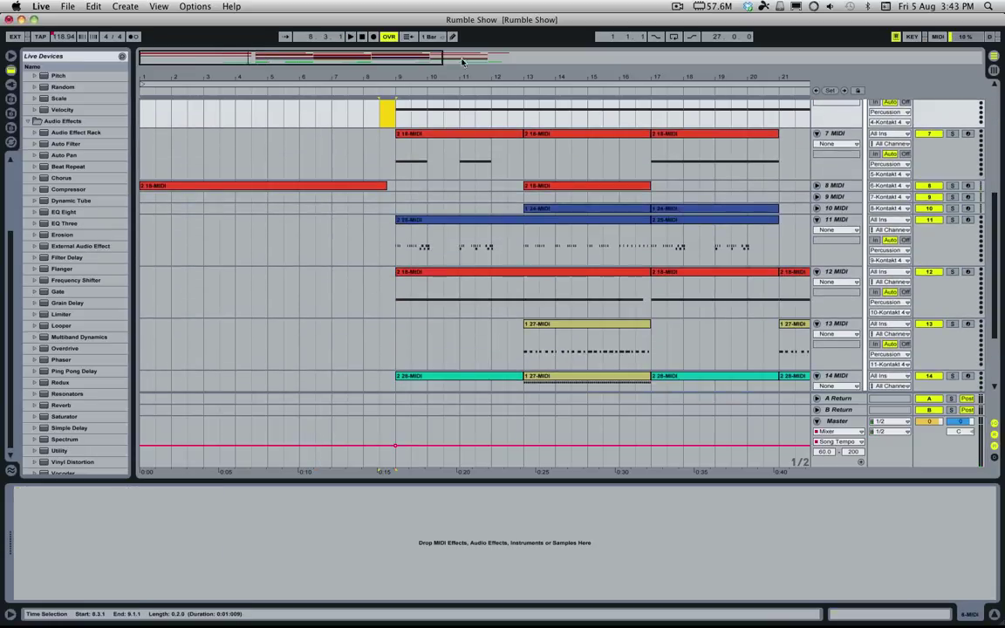
pyautogui.scroll(5, 389, 227)
pyautogui.scroll(-6, 392, 279)
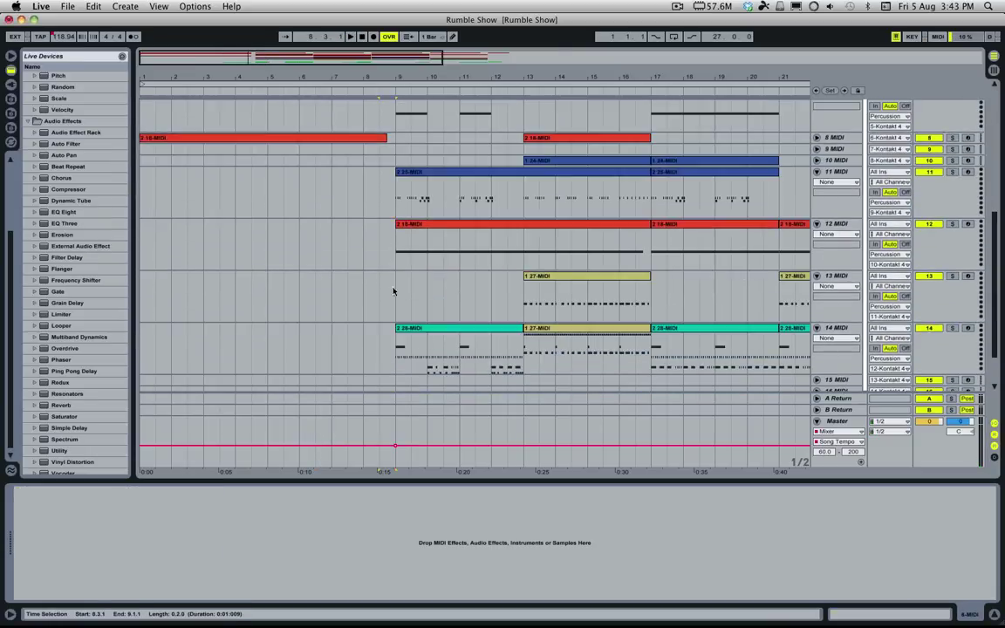
pyautogui.scroll(6, 393, 290)
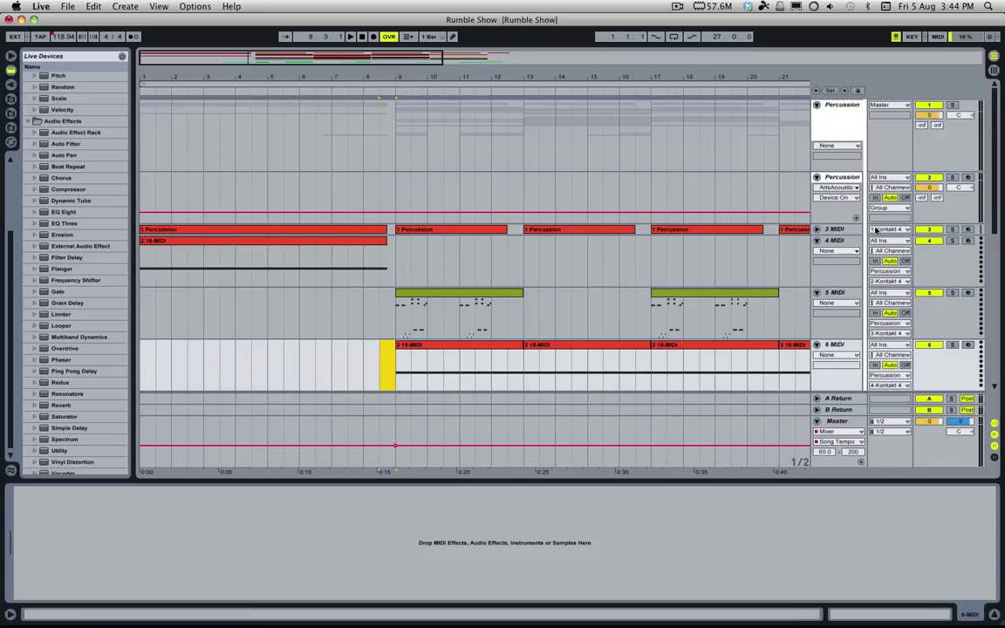
# Play all tracks from the start of track 6's first 2 18-MIDI clip at bar 9 and stop
pyautogui.scroll(-3, 436, 240)
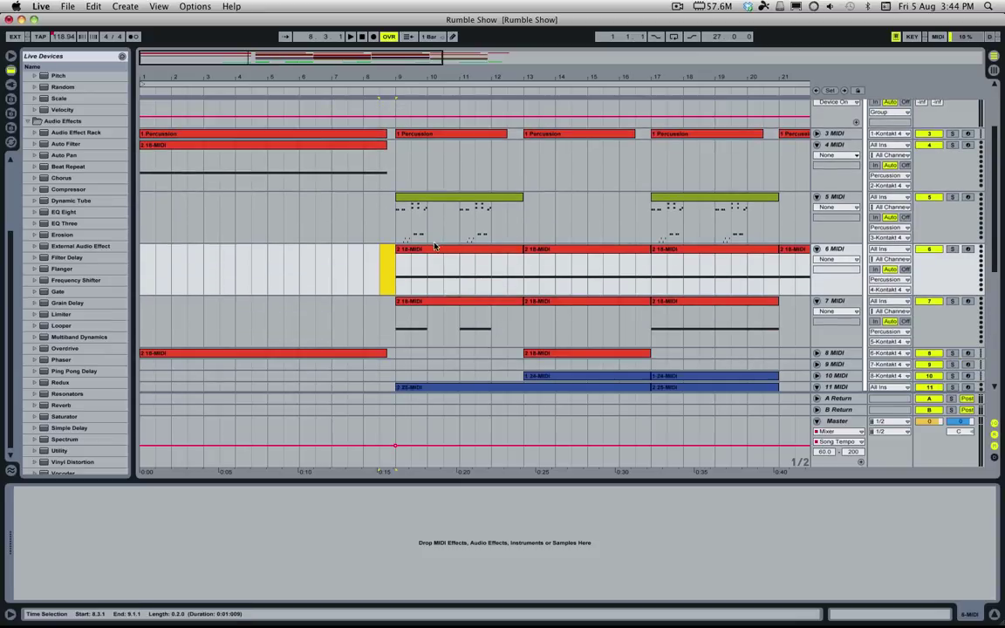
pyautogui.click(436, 250)
pyautogui.press('space')
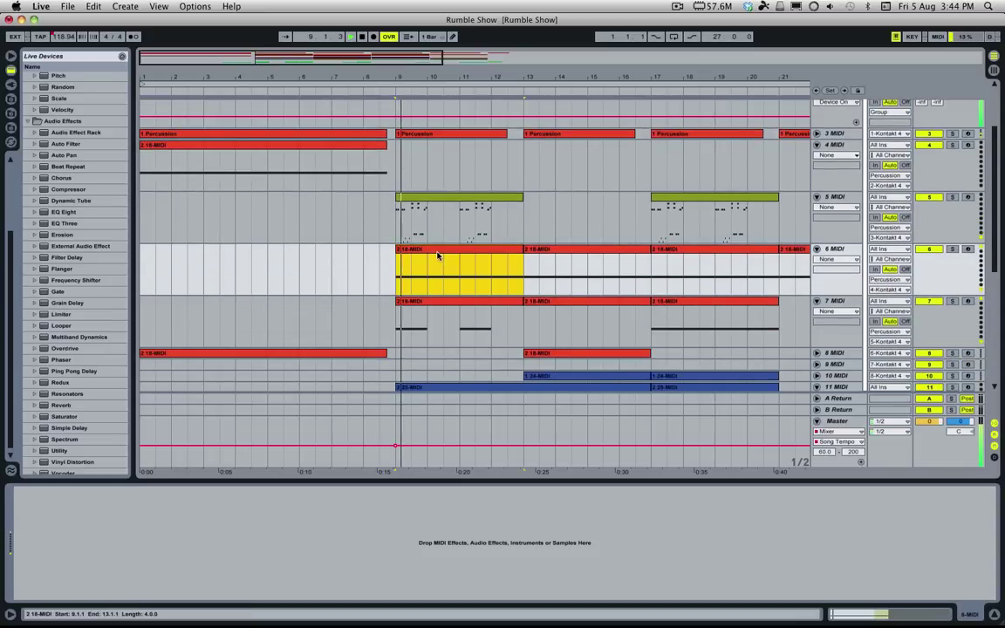
pyautogui.press('space')
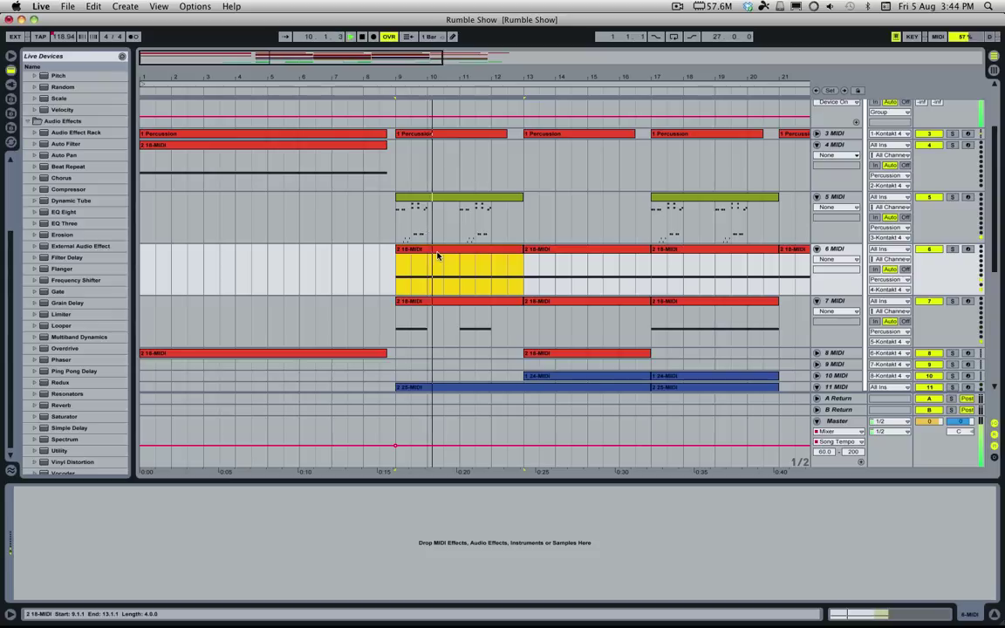
# Solo track 6 MIDI, listen to it from bar 9, and turn its solo off
pyautogui.scroll(-3, 443, 258)
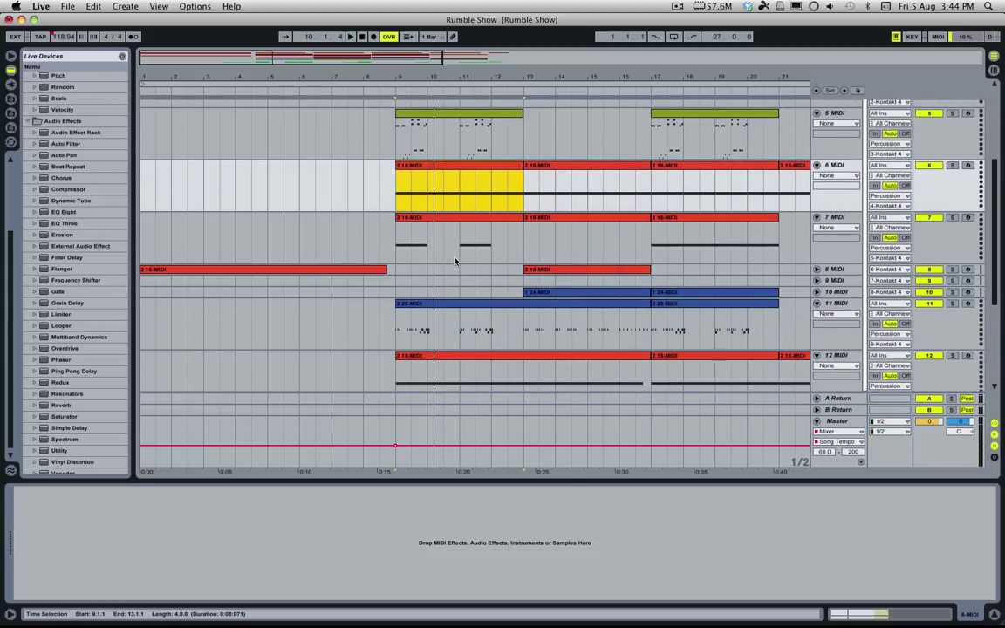
pyautogui.scroll(2, 460, 258)
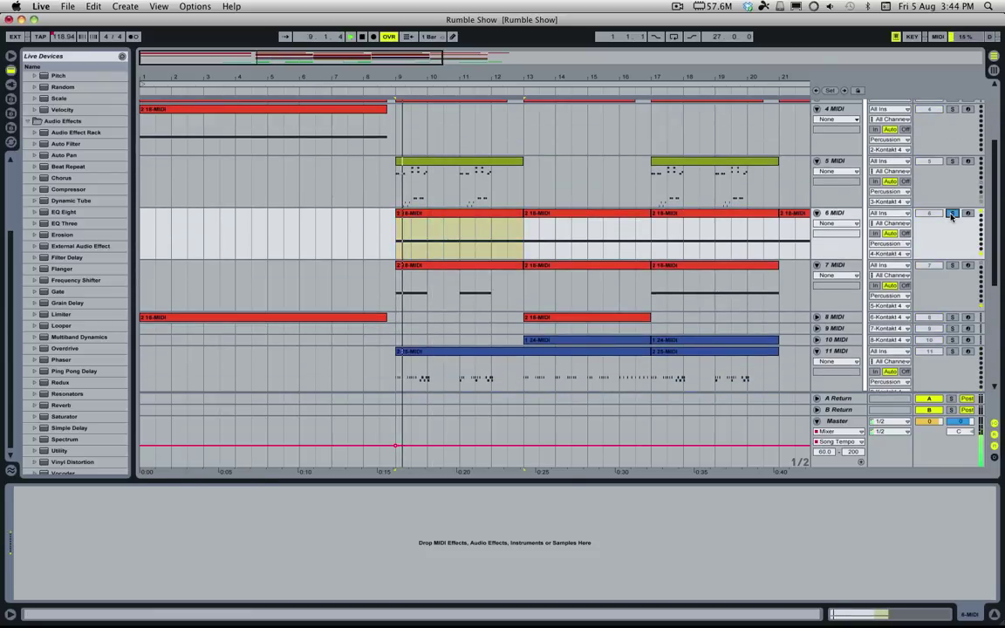
pyautogui.press('space')
pyautogui.click(950, 214)
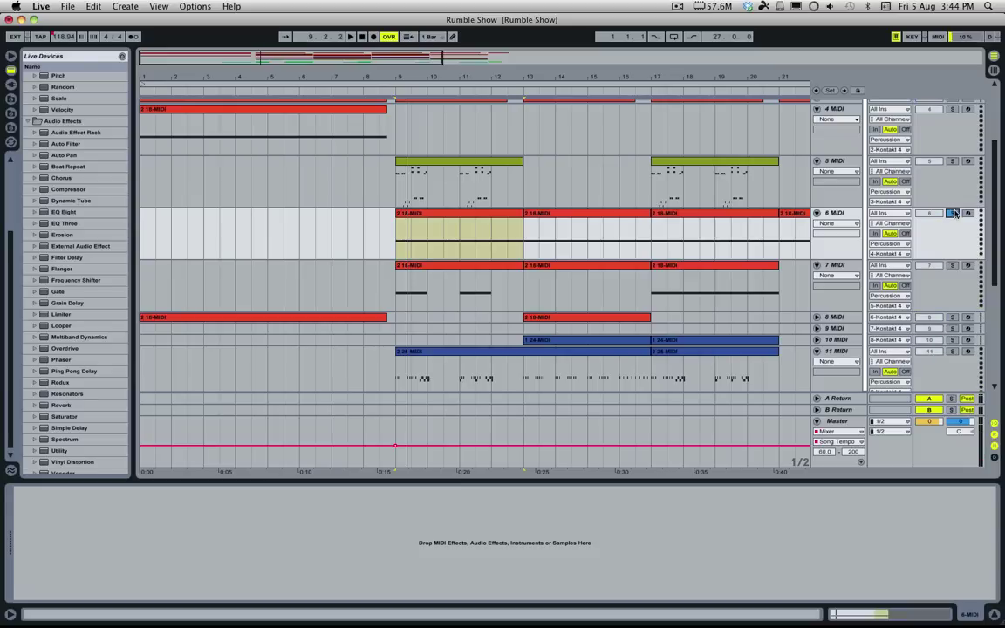
# Solo track 5 MIDI, listen to its green clip from bar 9, and turn its solo off
pyautogui.click(953, 161)
pyautogui.press('space')
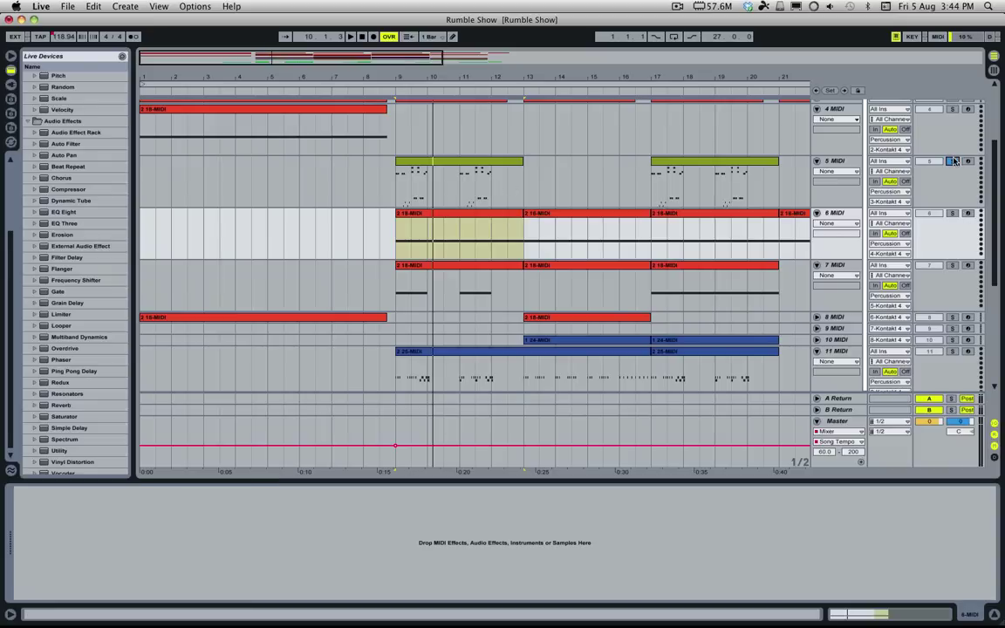
pyautogui.scroll(1, 951, 168)
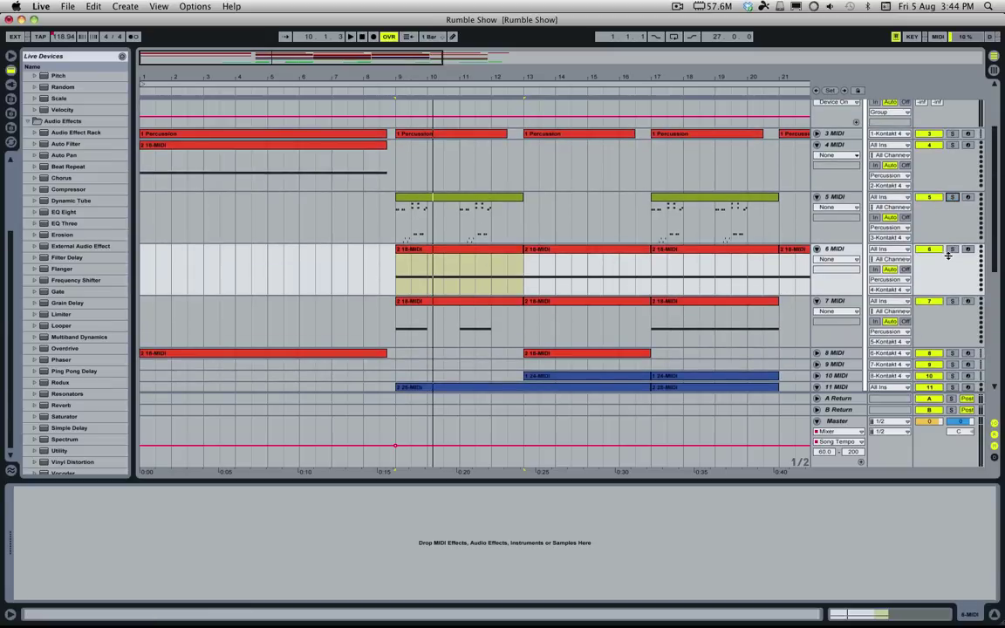
# Solo track 6 MIDI, play it from its first 2 18-MIDI clip at bar 9, and stop
pyautogui.click(952, 250)
pyautogui.click(484, 249)
pyautogui.press('space')
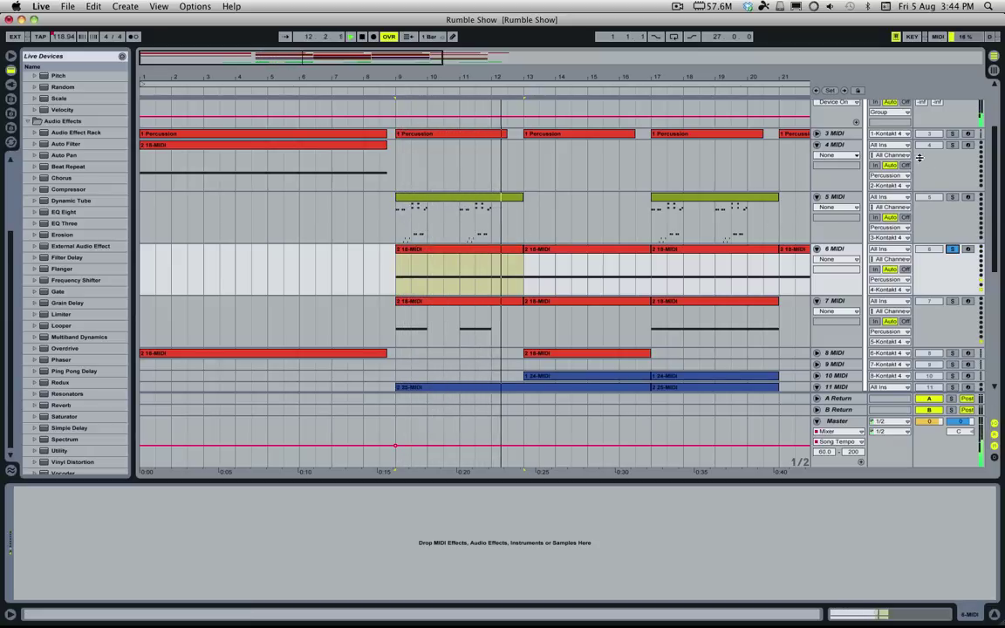
pyautogui.press('space')
# Add track 5 MIDI to the solo, play both tracks from bar 9, and examine the green clip's notes in an enlarged note editor
pyautogui.keyDown('super'); pyautogui.click(954, 199); pyautogui.keyUp('super')
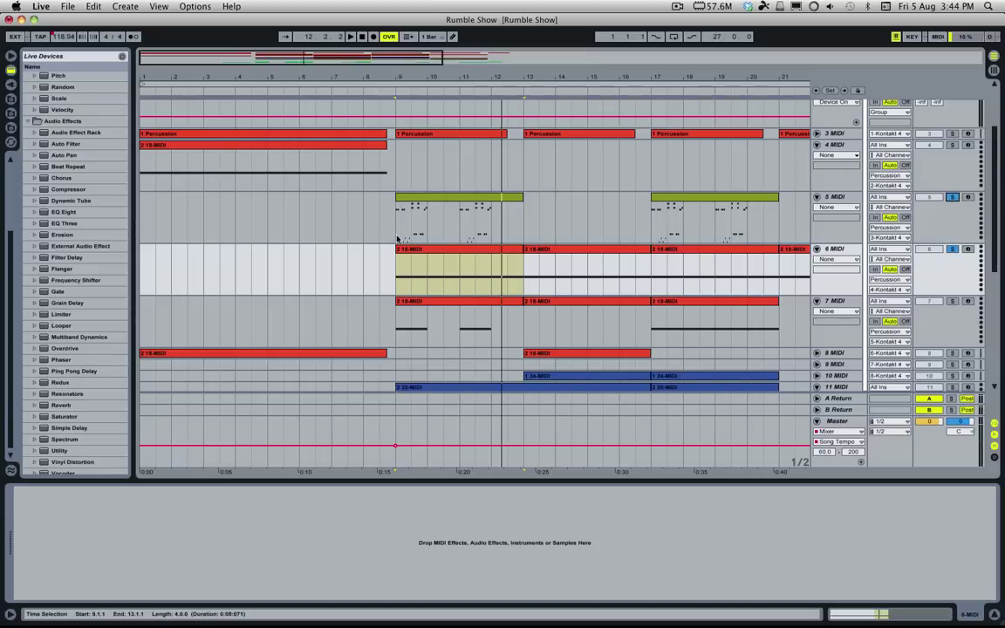
pyautogui.doubleClick(421, 198)
pyautogui.press('space')
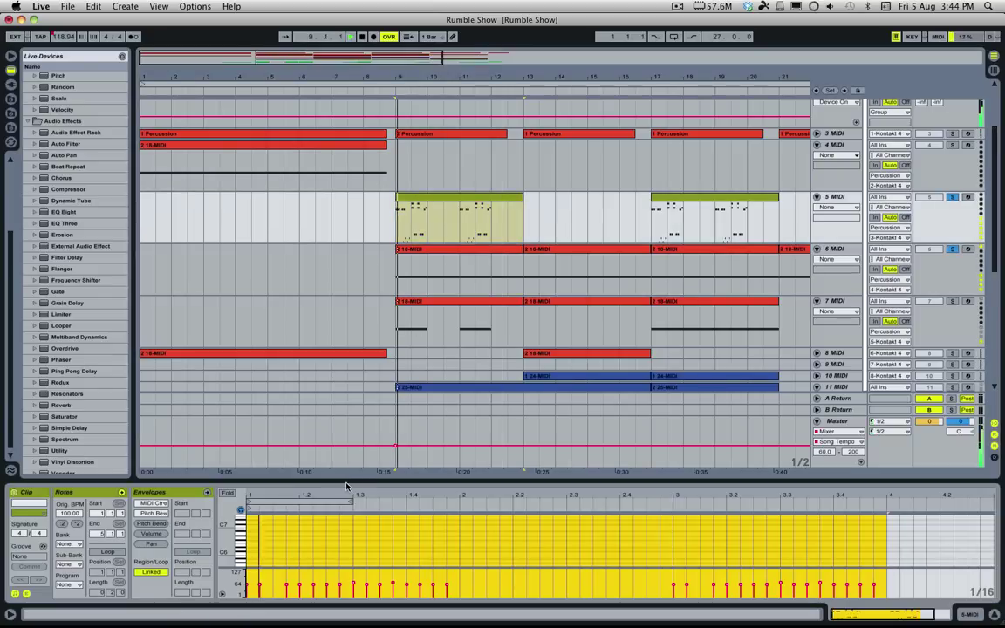
pyautogui.moveTo(348, 483); pyautogui.dragTo(345, 373)
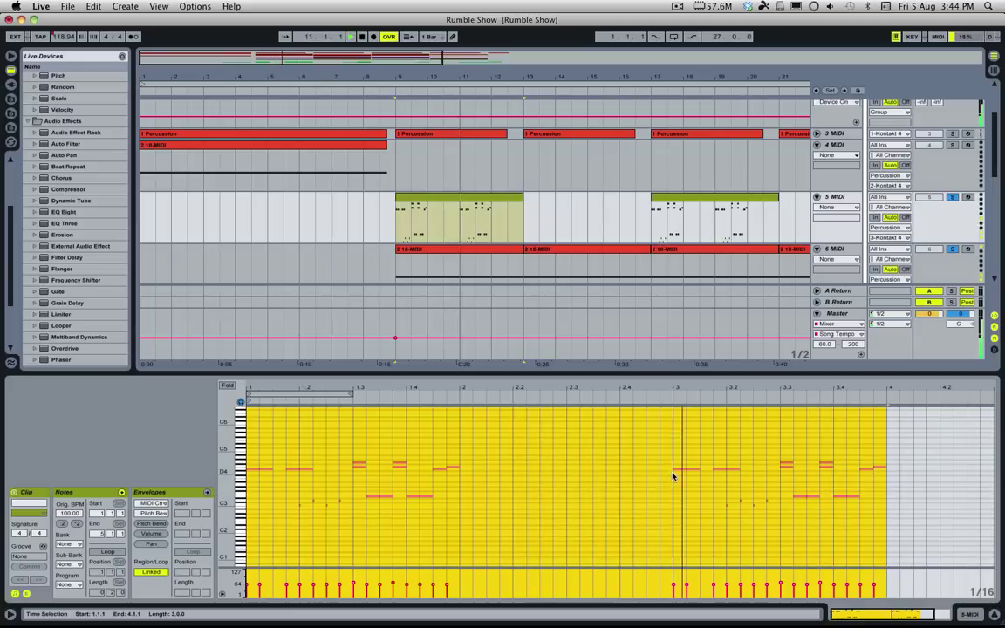
pyautogui.click(676, 502)
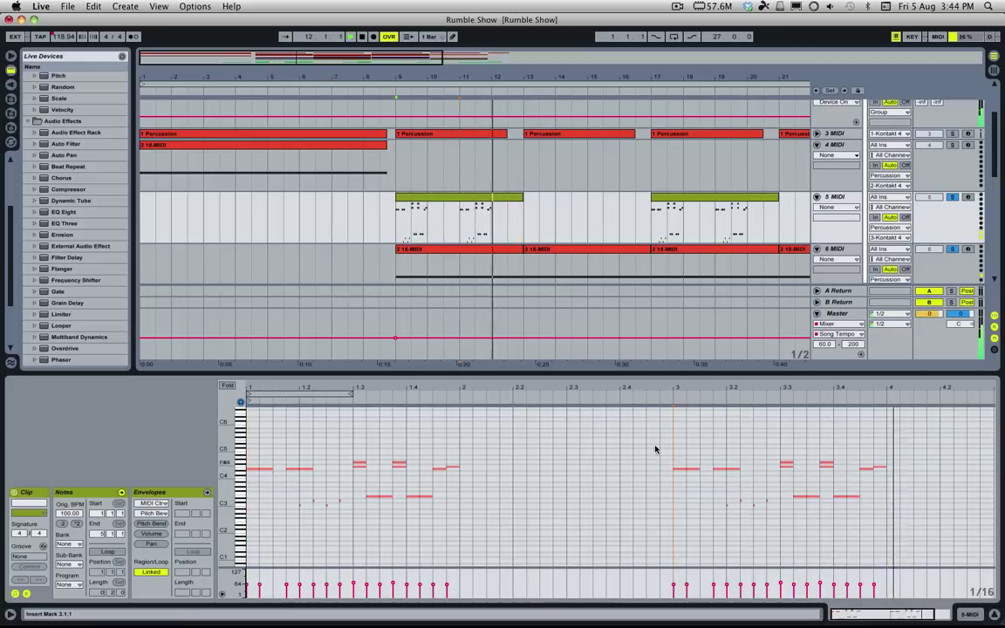
pyautogui.moveTo(605, 377); pyautogui.dragTo(604, 418)
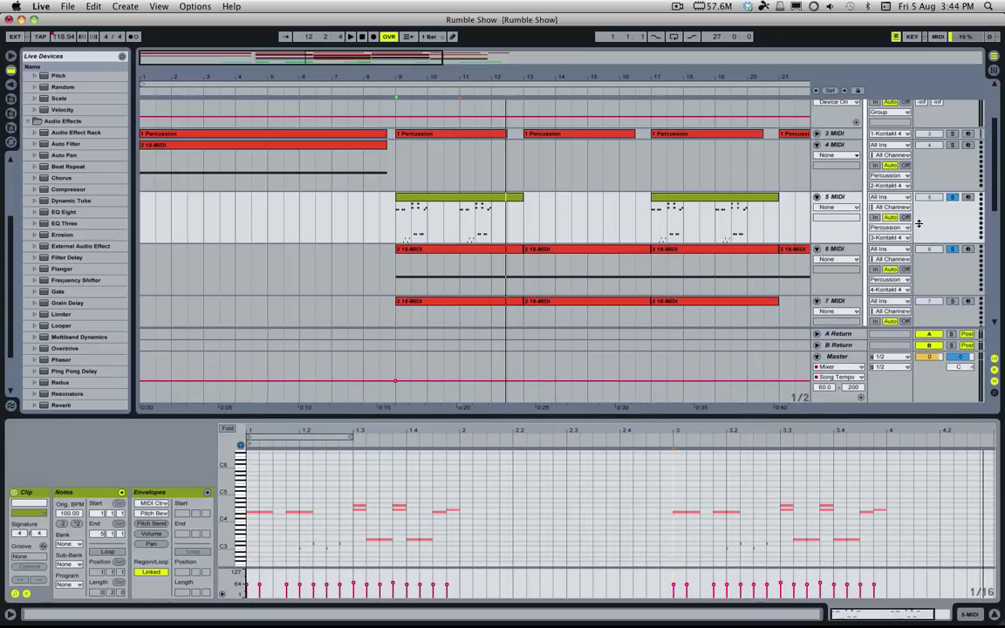
# Show the devices of the Percussion instrument track and open its Kontakt 4 window
pyautogui.scroll(1, 697, 249)
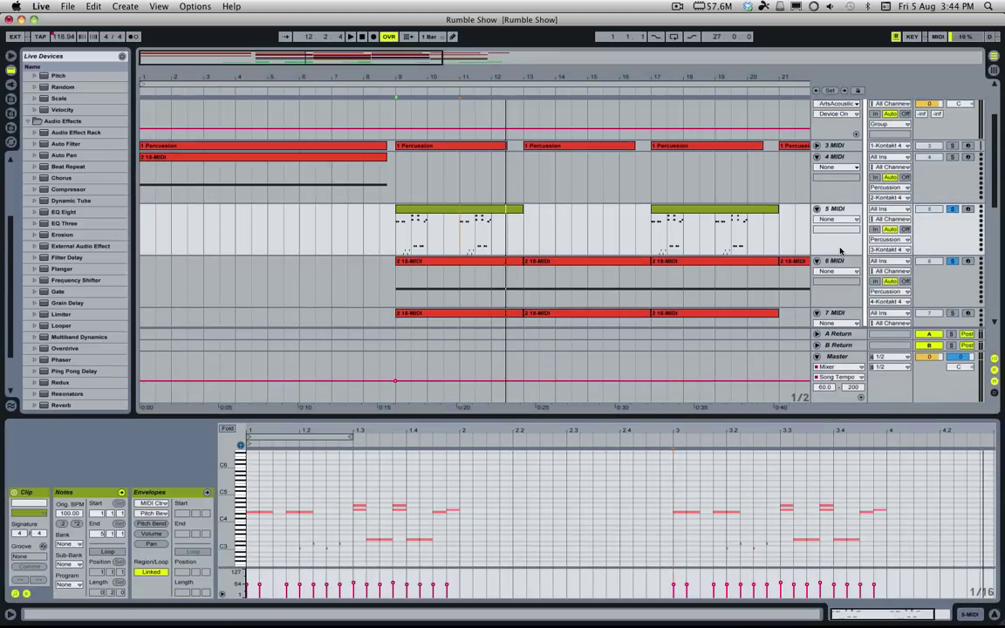
pyautogui.click(843, 269)
pyautogui.scroll(5, 839, 262)
pyautogui.click(845, 180)
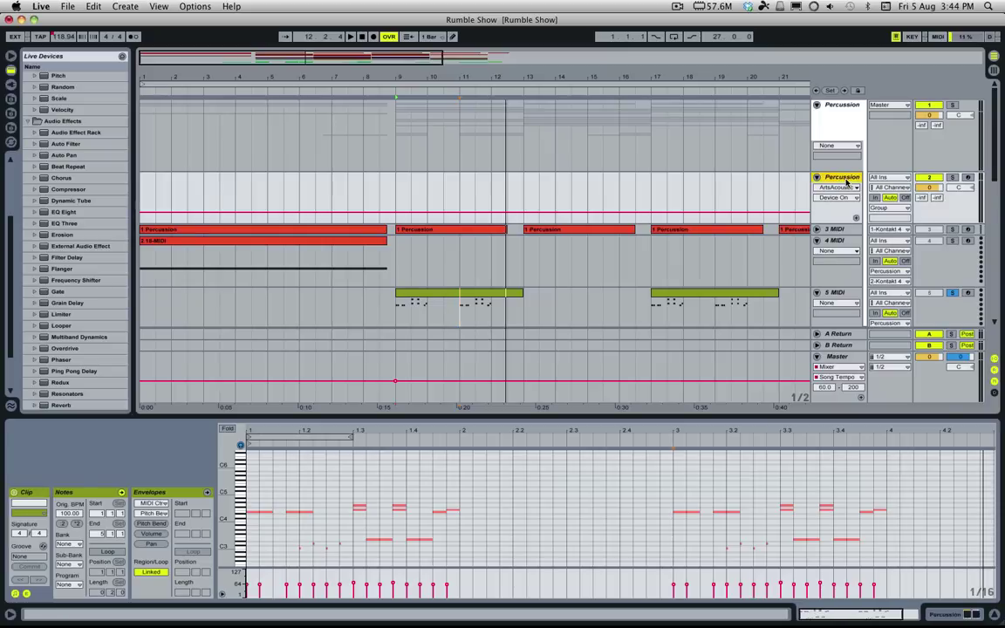
pyautogui.click(896, 37)
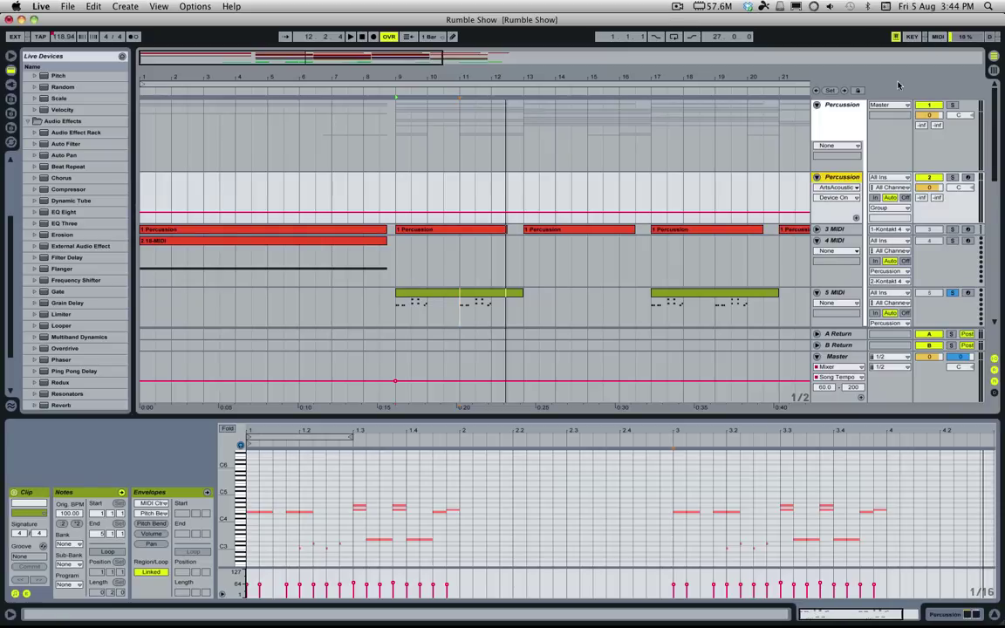
pyautogui.doubleClick(827, 173)
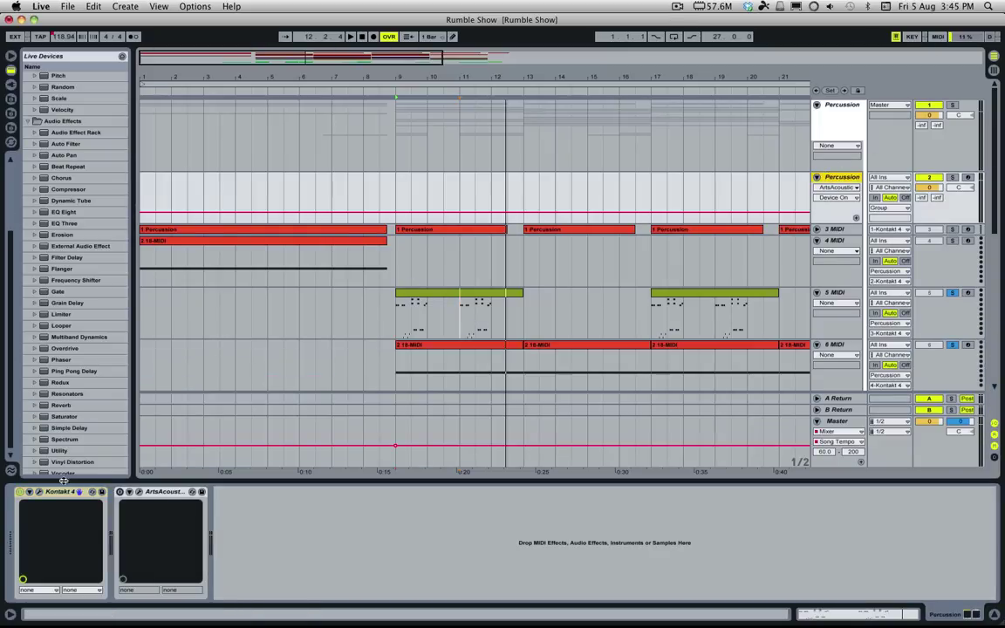
pyautogui.click(39, 494)
pyautogui.scroll(-2, 539, 284)
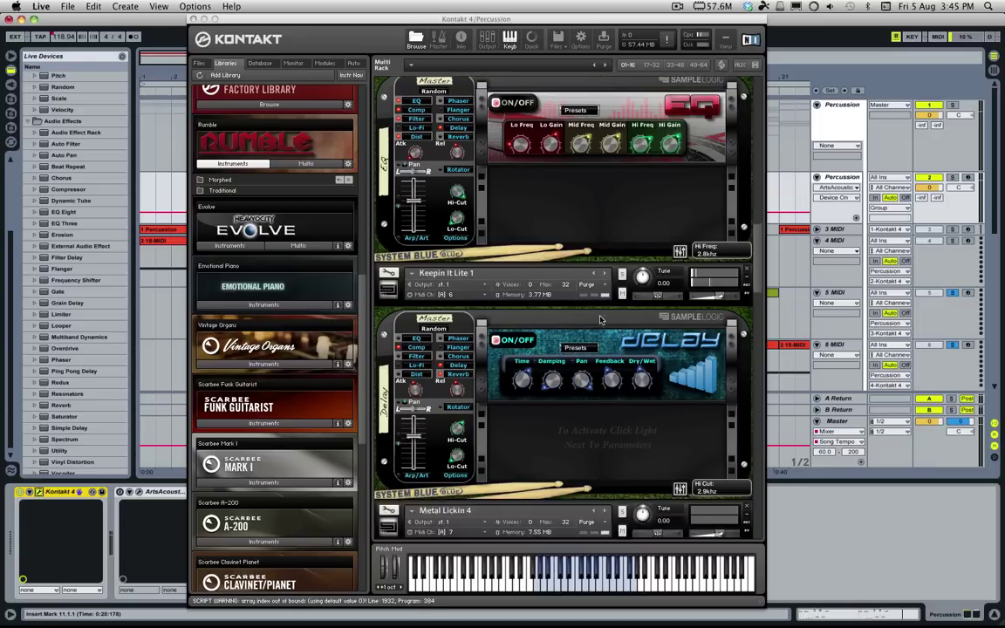
# Review the Filter, Delay, Distortion and Volume sequencer pages of the Grease Fire 3 MW patch
pyautogui.scroll(10, 523, 279)
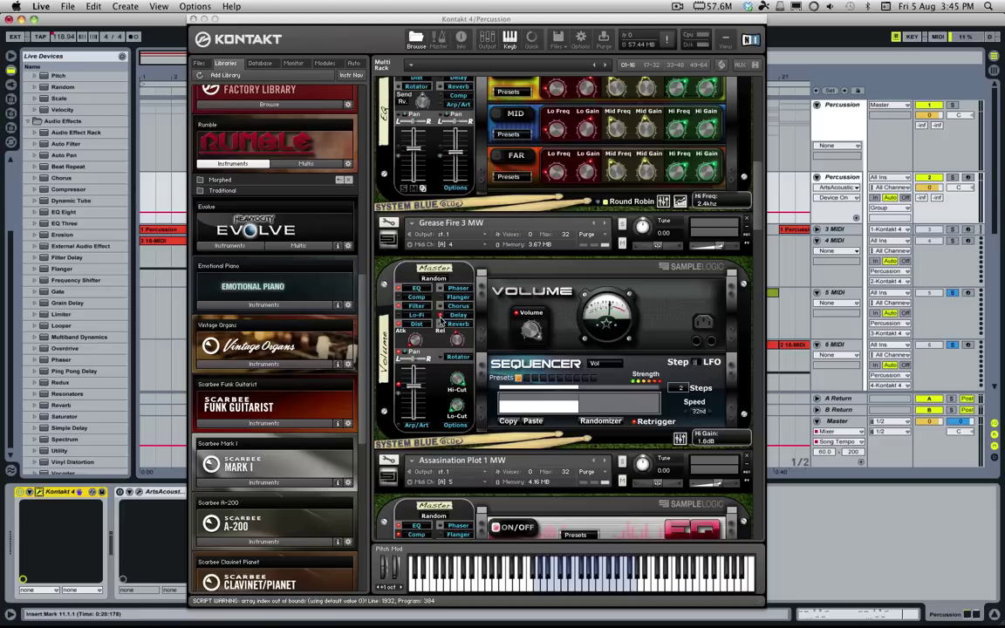
pyautogui.click(416, 306)
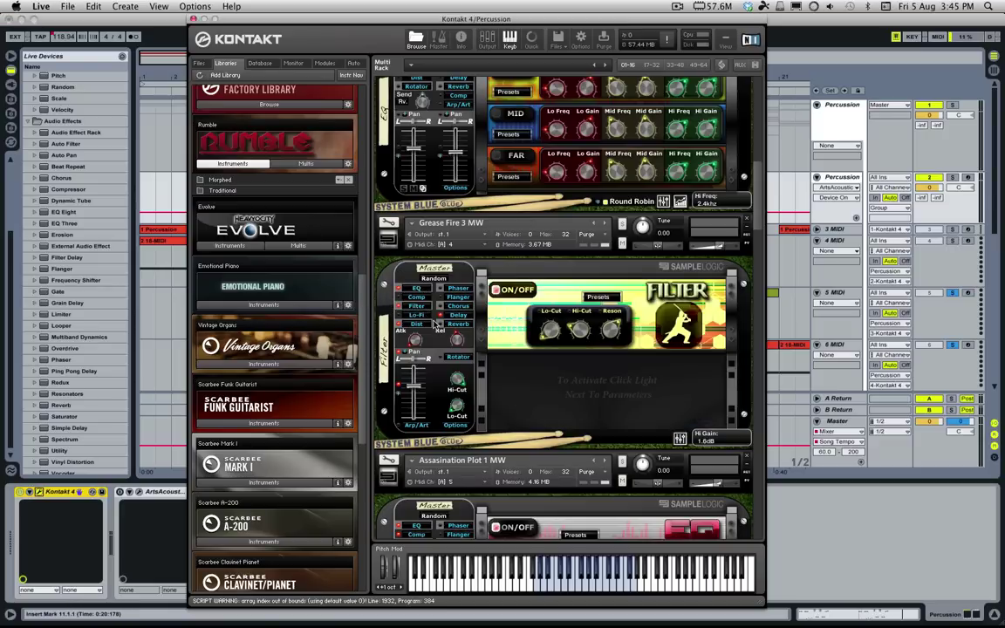
pyautogui.click(443, 316)
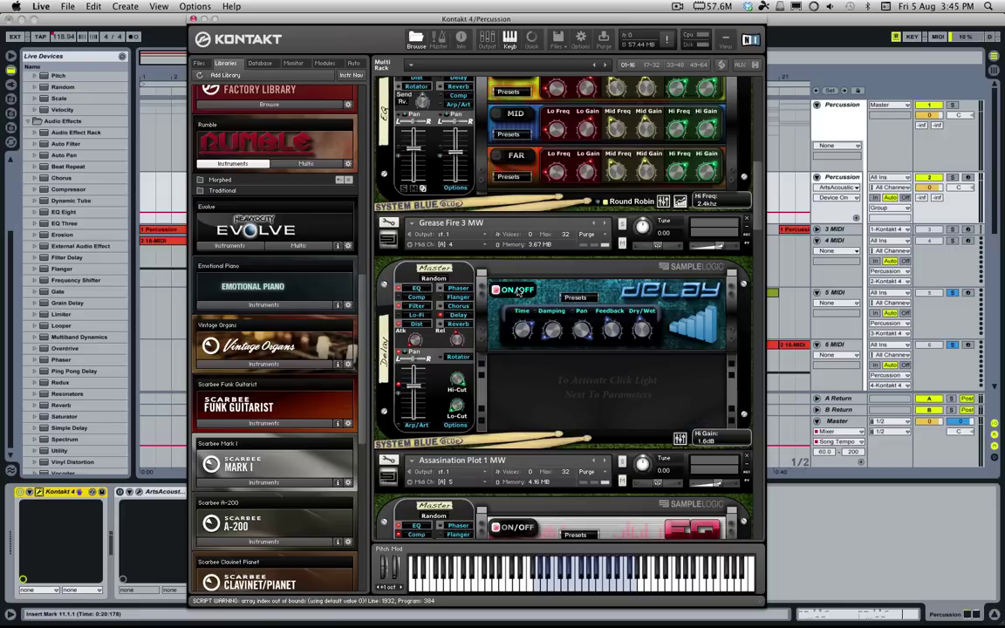
pyautogui.click(417, 324)
pyautogui.click(416, 306)
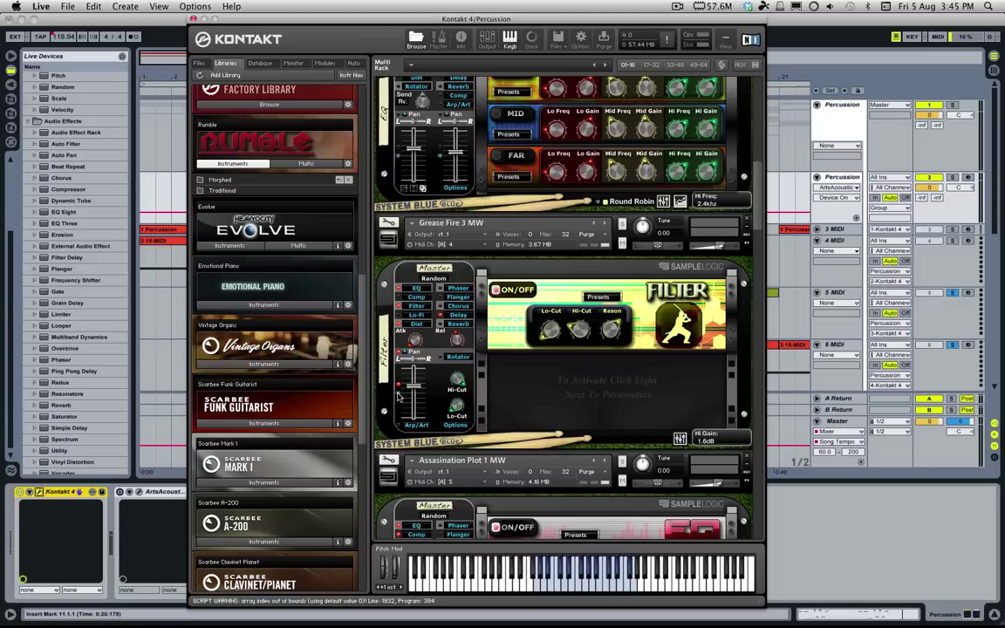
pyautogui.click(398, 397)
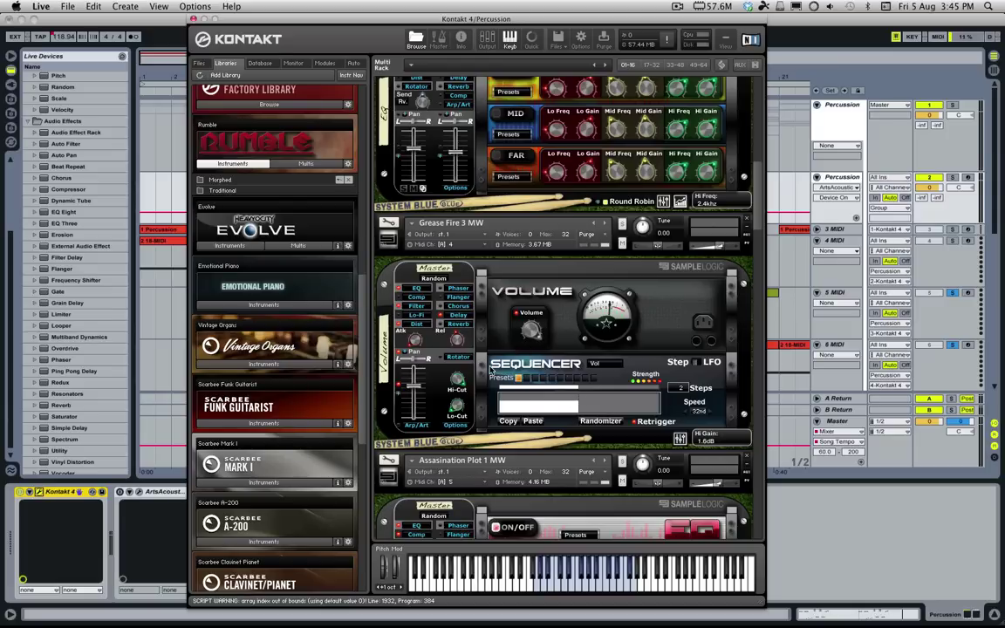
# Remove track 5 MIDI from the solo and switch off the Pan and Volume sequencers of Grease Fire 3 MW
pyautogui.click(779, 346)
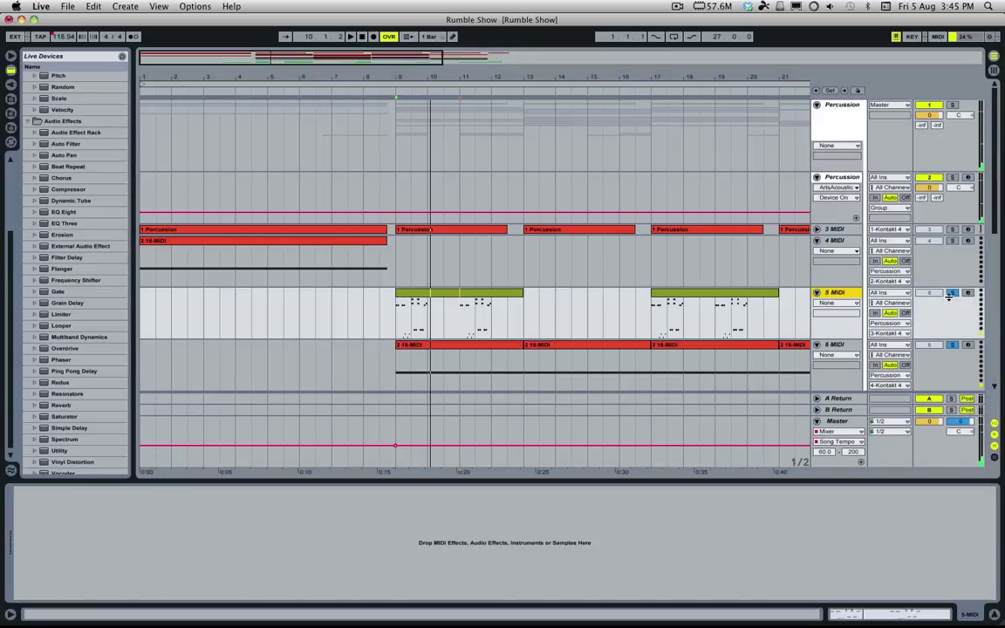
pyautogui.click(833, 179)
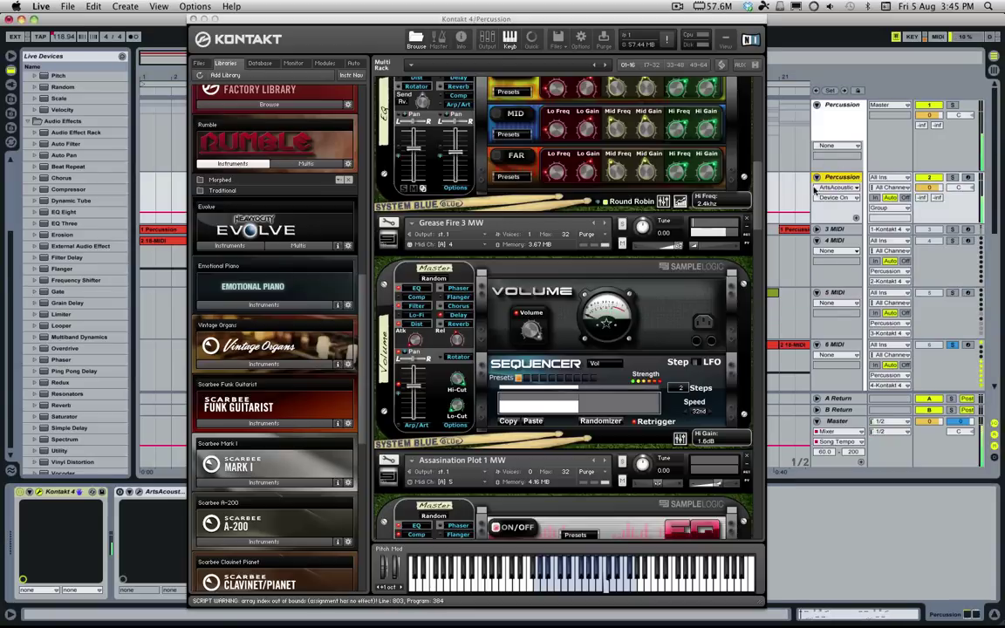
pyautogui.click(406, 354)
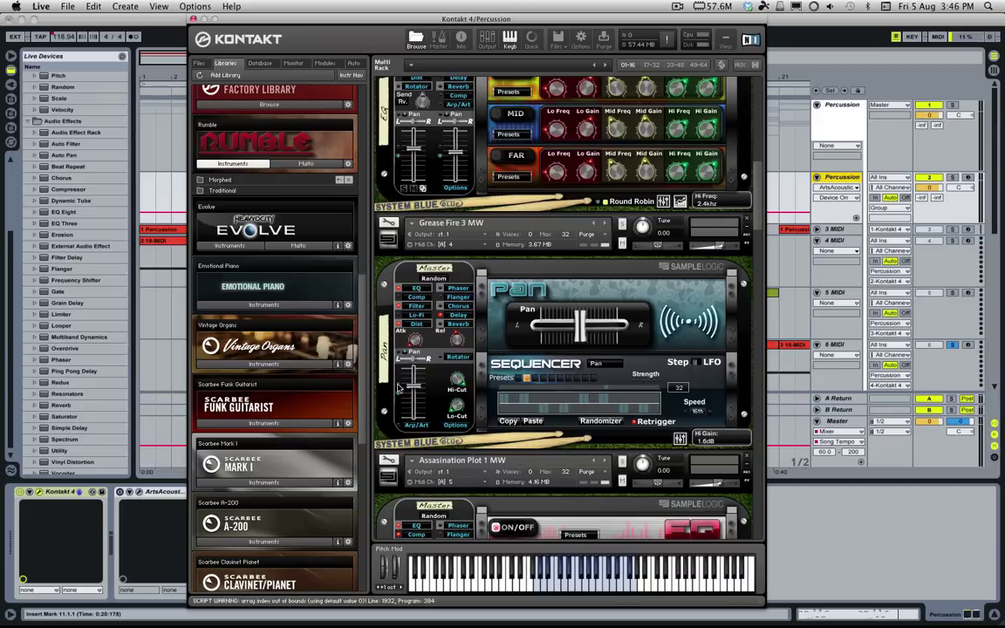
pyautogui.click(397, 396)
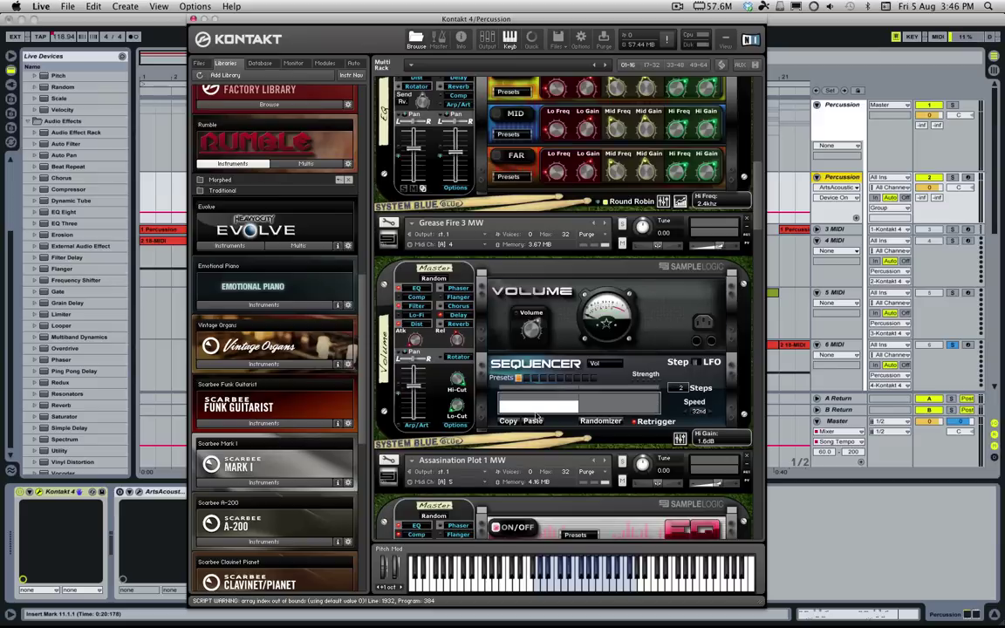
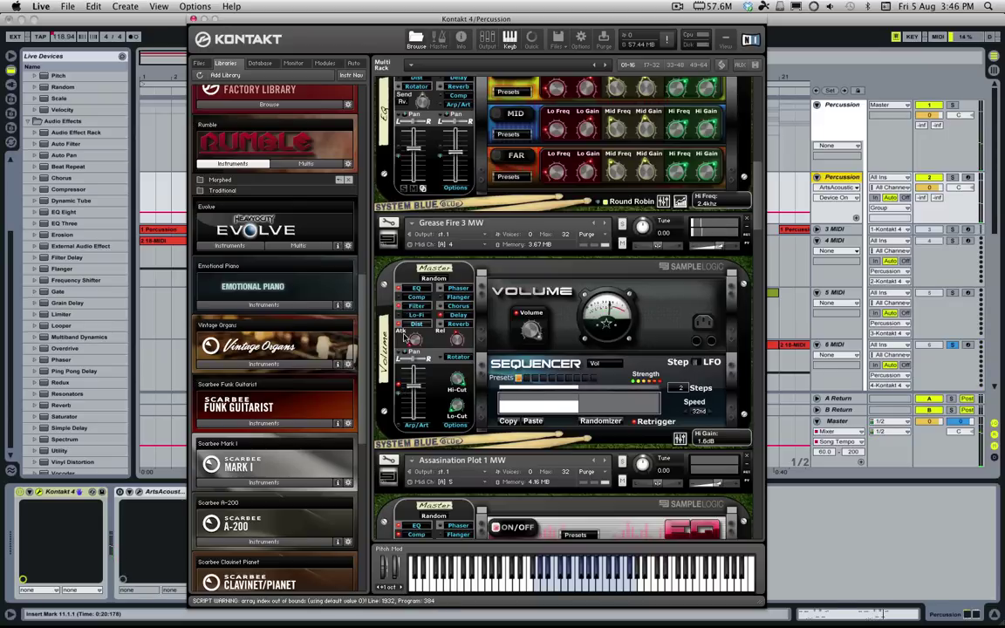
# Listen to Grease Fire 3 MW with its Pan sequencer on and review its Delay, Filter, Distortion and EQ pages
pyautogui.click(422, 348)
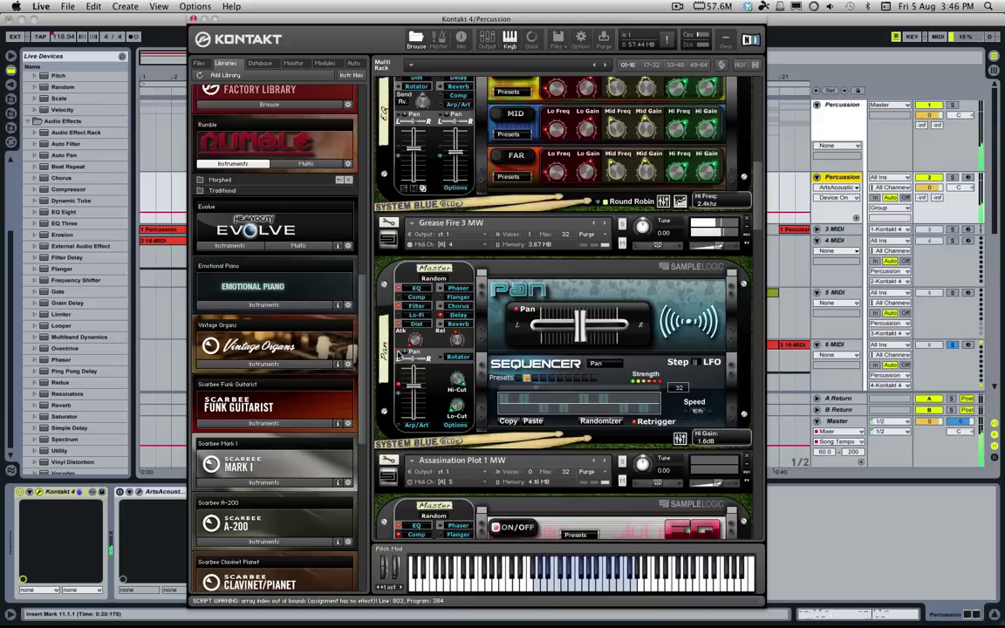
pyautogui.click(448, 317)
pyautogui.click(523, 331)
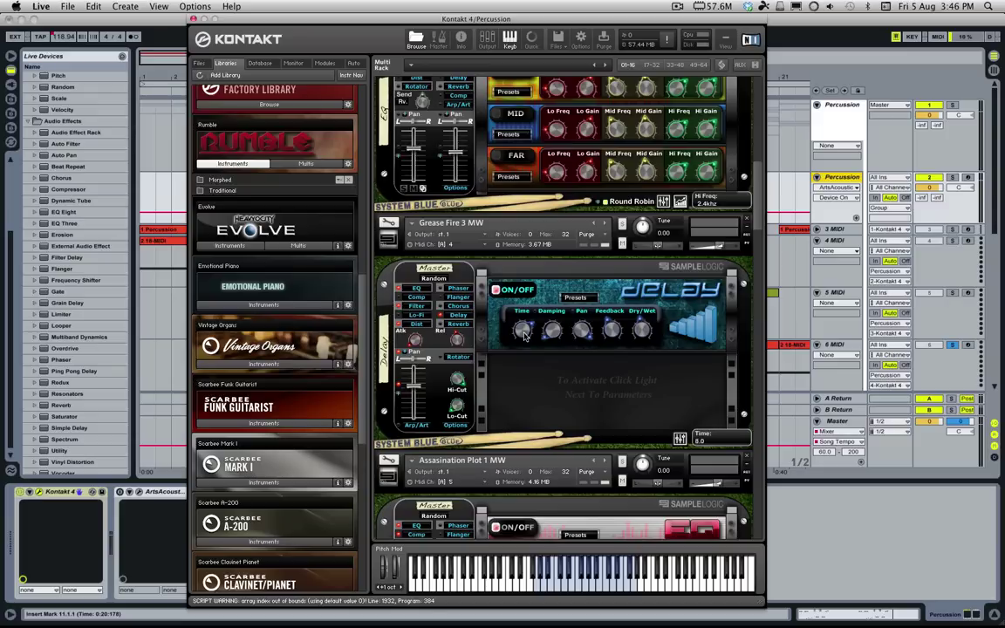
pyautogui.click(414, 307)
pyautogui.click(416, 324)
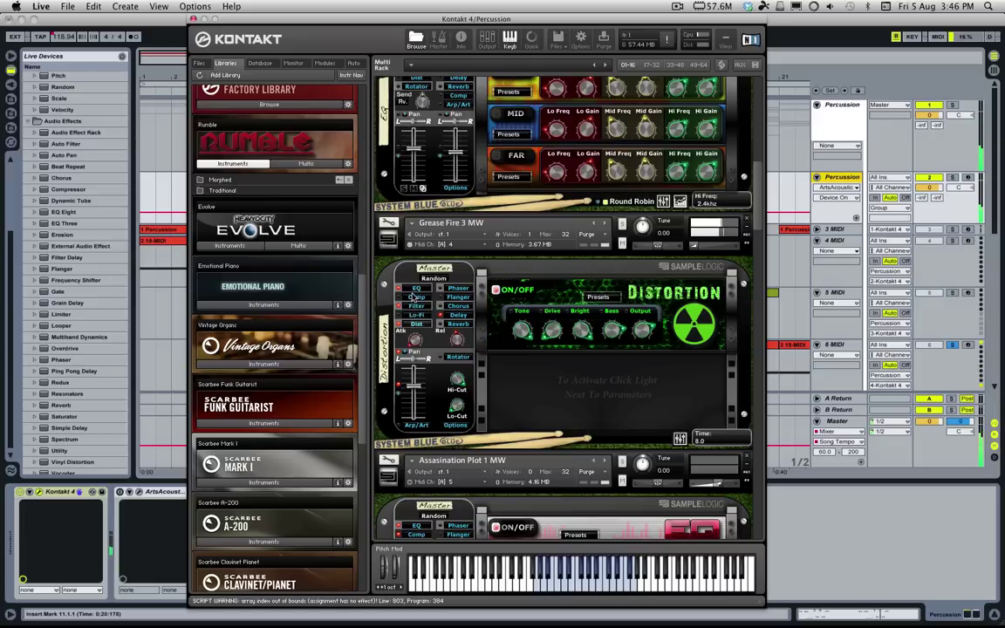
pyautogui.click(410, 288)
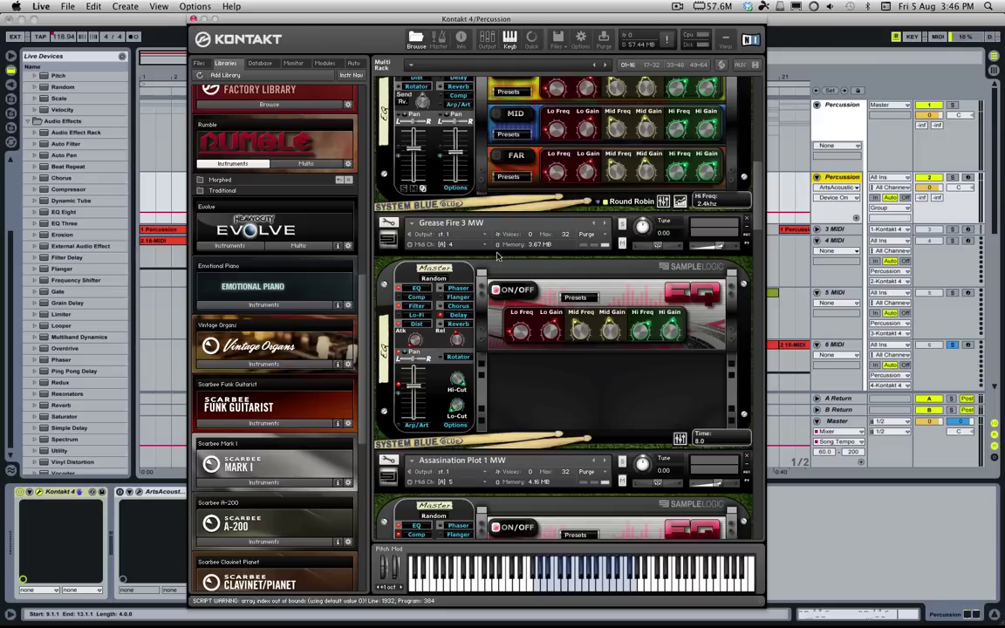
# Close the Kontakt window and turn off the solo on track 6 MIDI
pyautogui.moveTo(759, 191); pyautogui.dragTo(756, 223)
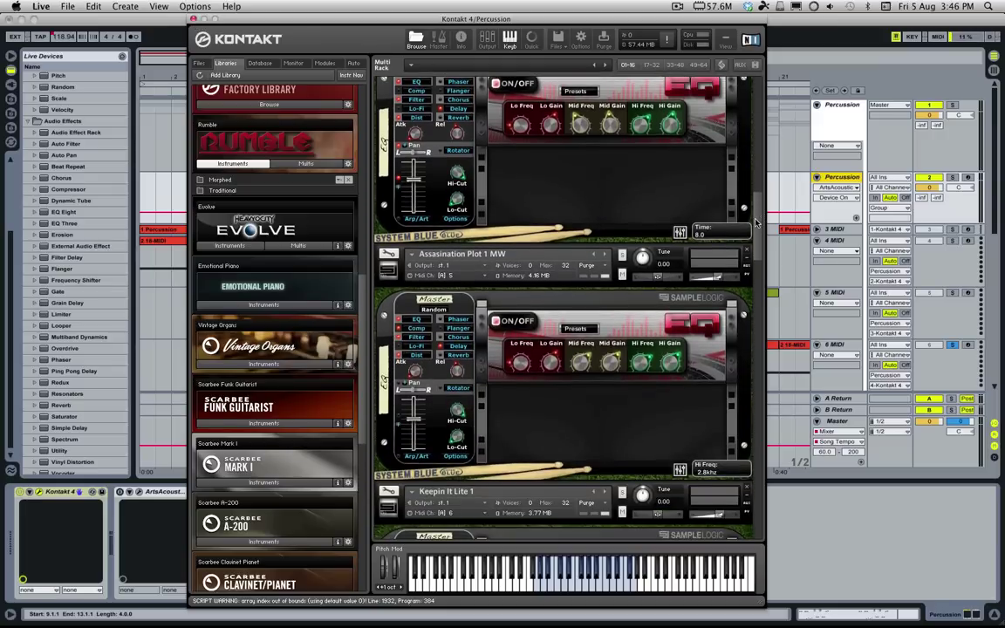
pyautogui.click(192, 20)
pyautogui.scroll(-6, 351, 334)
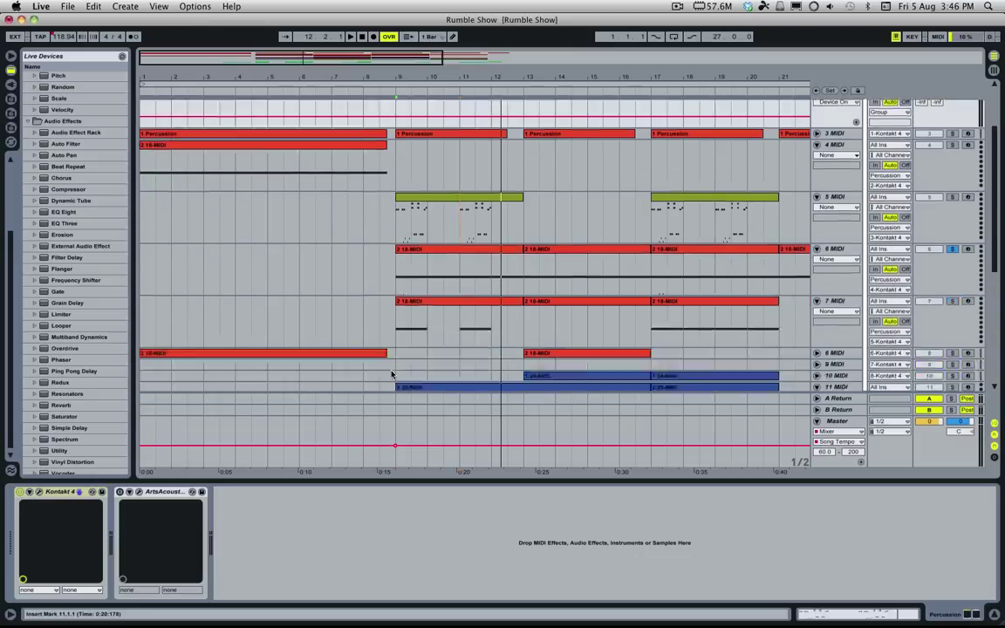
pyautogui.scroll(2, 779, 178)
pyautogui.click(445, 220)
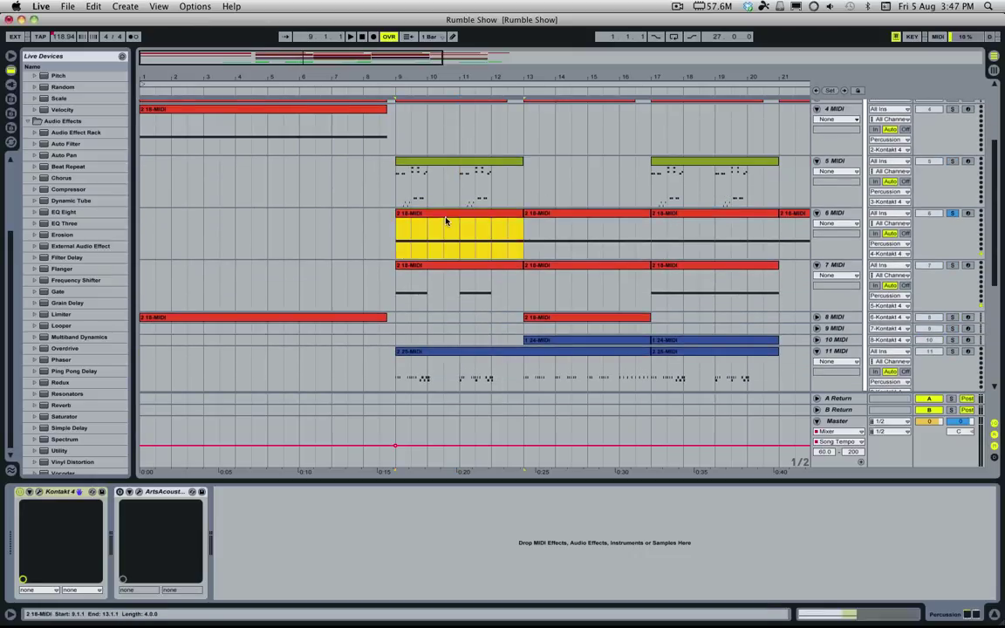
pyautogui.click(954, 210)
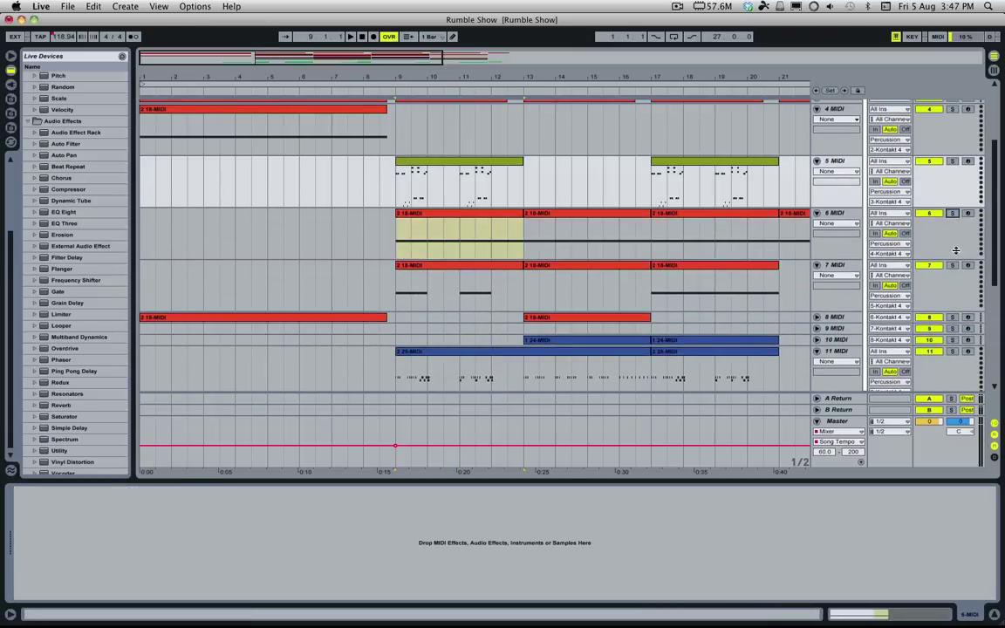
# Solo track 7 MIDI and play it from its first 2 18-MIDI clip at bar 9
pyautogui.click(455, 267)
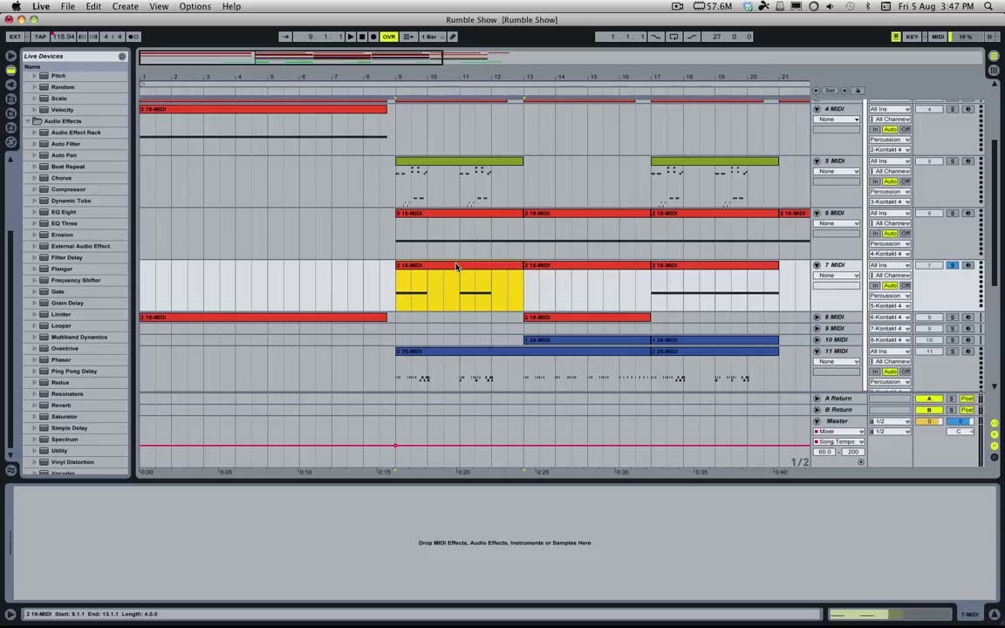
pyautogui.press('space')
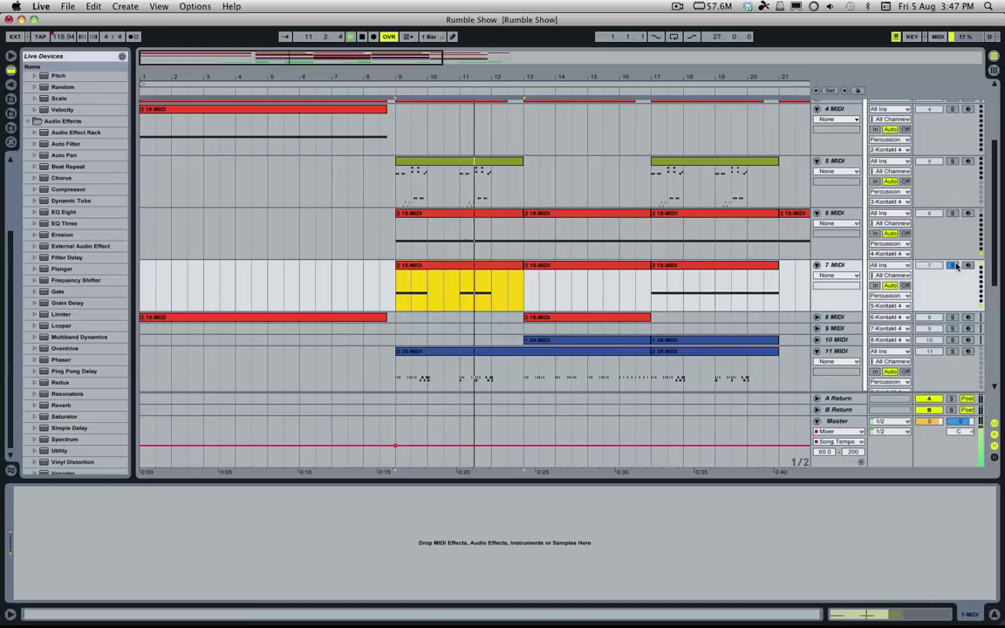
pyautogui.scroll(-1, 750, 280)
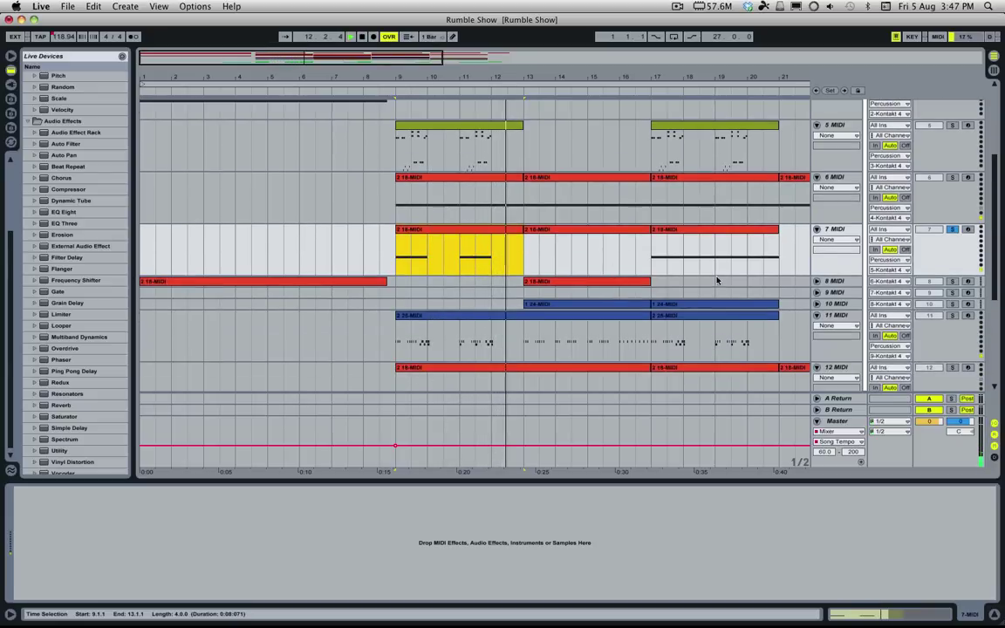
# Unfold track 8 MIDI and open the Percussion track's Kontakt 4 at the Assasination Plot 1 MW instrument
pyautogui.click(817, 282)
pyautogui.scroll(5, 751, 263)
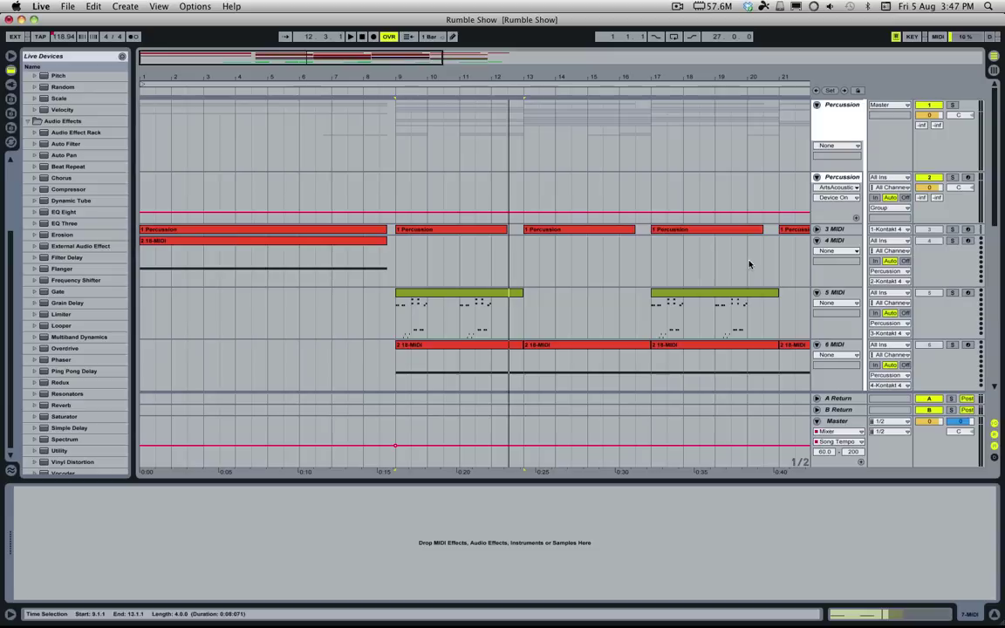
pyautogui.scroll(-3, 785, 279)
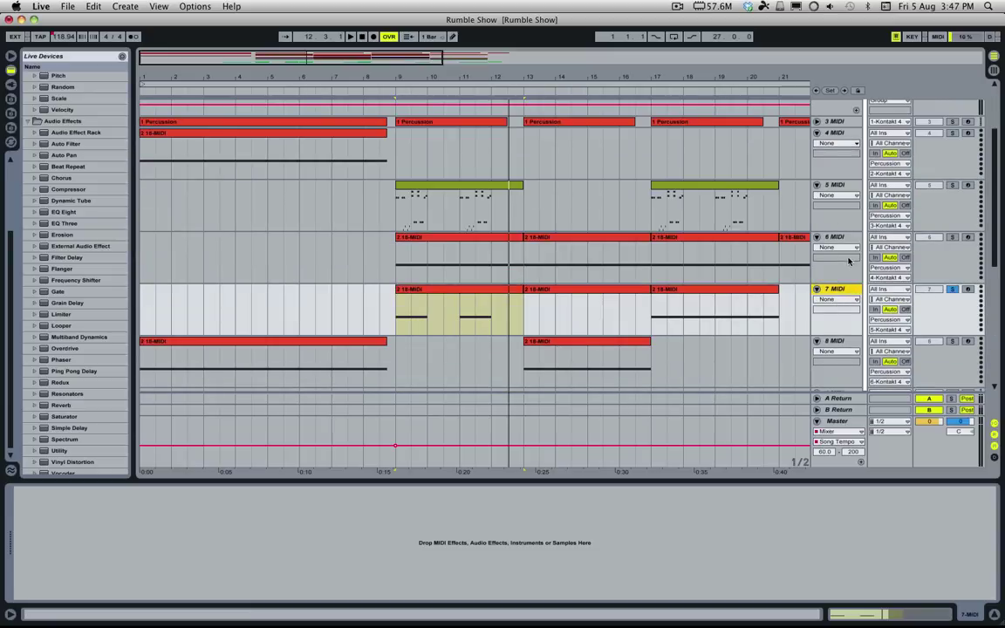
pyautogui.scroll(3, 844, 253)
pyautogui.click(833, 182)
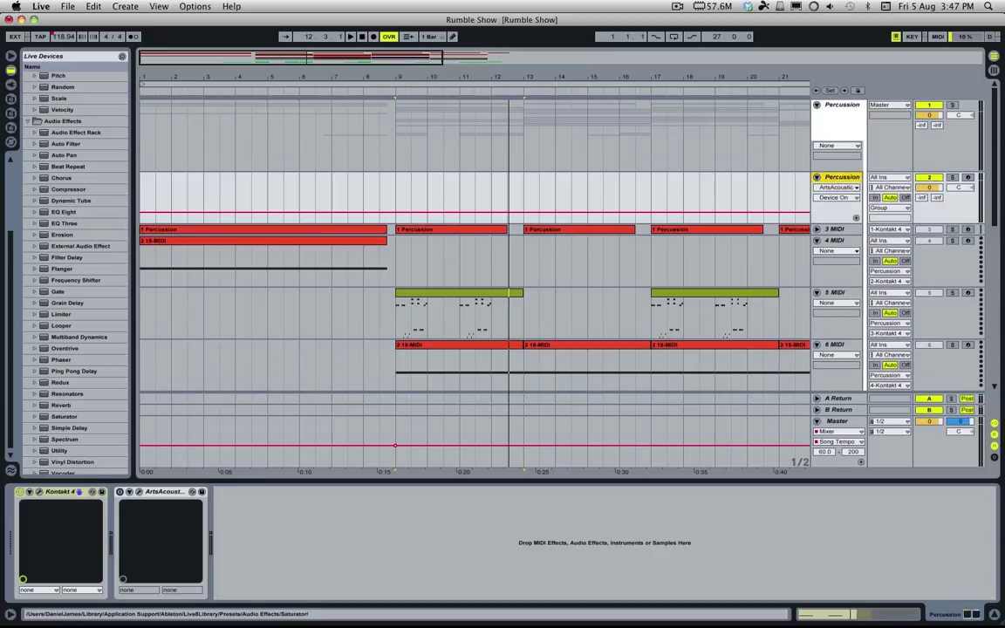
pyautogui.click(39, 492)
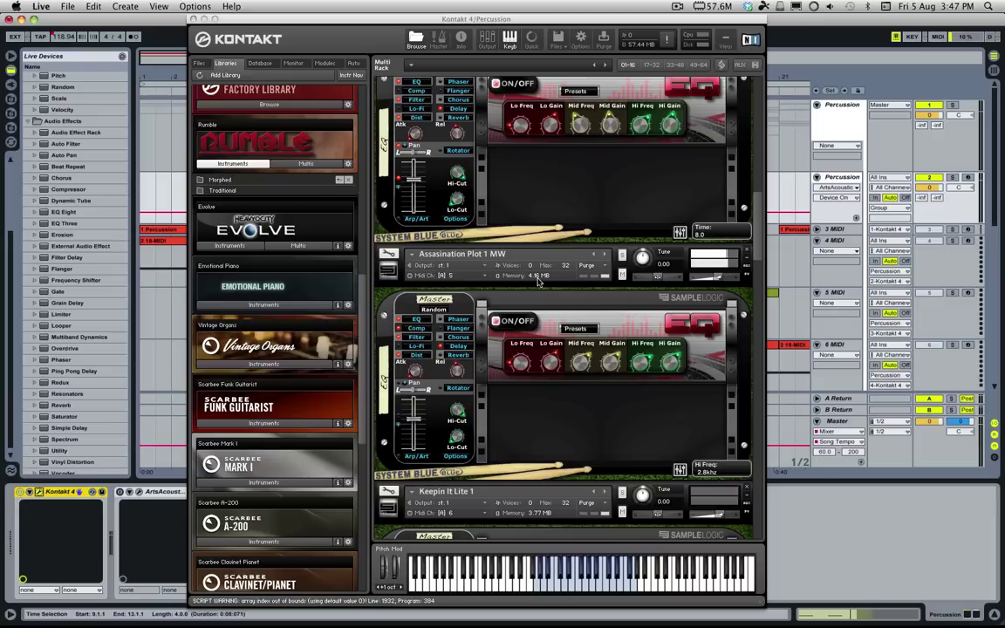
pyautogui.scroll(-3, 584, 271)
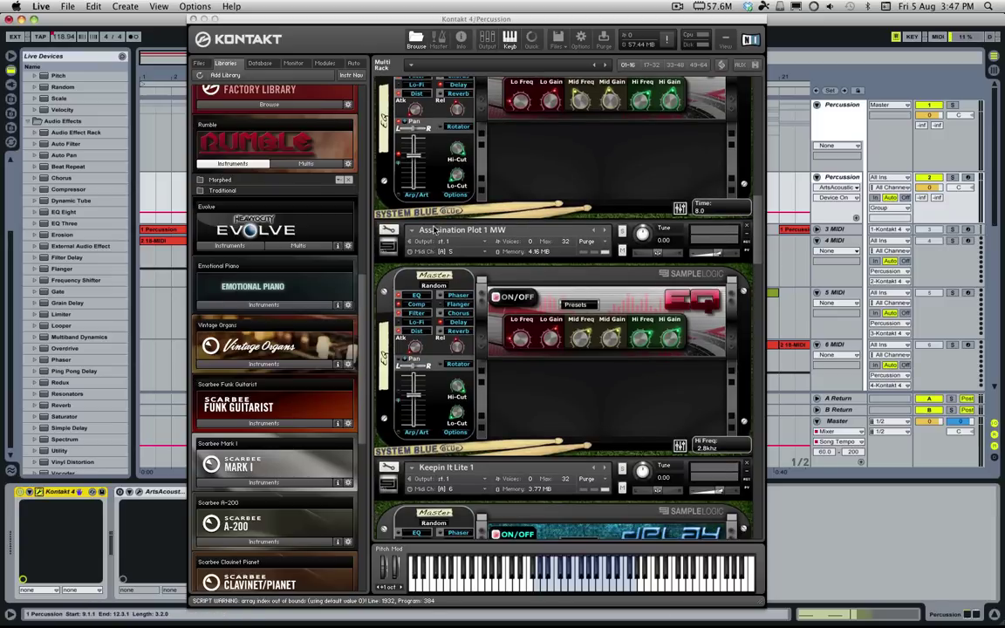
pyautogui.click(442, 276)
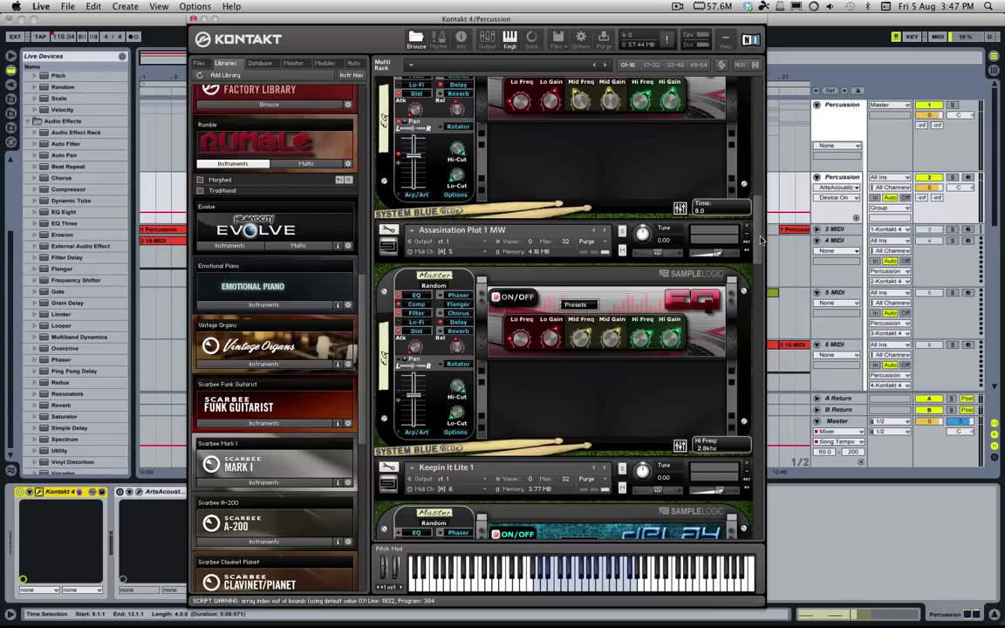
pyautogui.moveTo(760, 241); pyautogui.dragTo(760, 249)
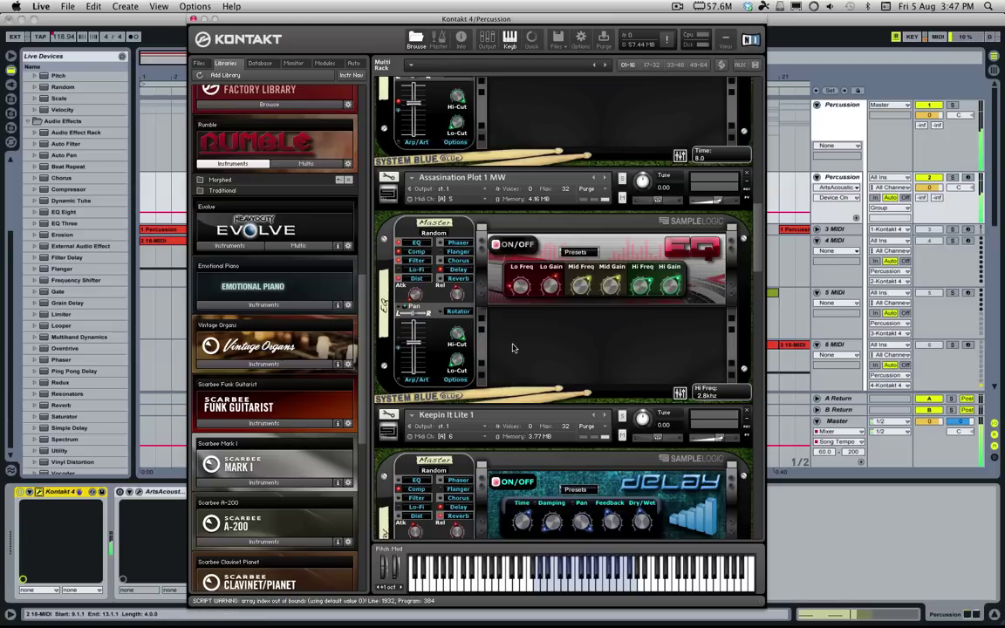
# Review the EQ and Comp pages of Assasination Plot 1 MW
pyautogui.click(419, 243)
pyautogui.click(419, 251)
pyautogui.click(418, 244)
pyautogui.click(418, 244)
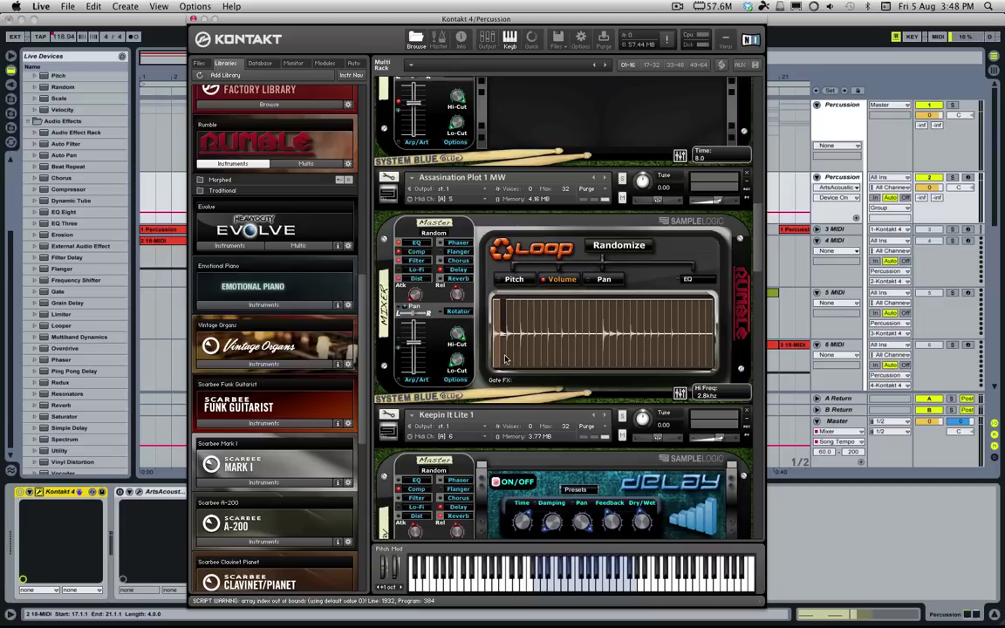
# Draw an uneven Volume automation pattern across the Loop slices of Assasination Plot 1 MW
pyautogui.moveTo(513, 322)
pyautogui.mouseDown()
pyautogui.moveTo(516, 373)
pyautogui.moveTo(517, 332)
pyautogui.moveTo(530, 372)
pyautogui.moveTo(546, 339)
pyautogui.moveTo(545, 368)
pyautogui.mouseUp()
pyautogui.moveTo(528, 316)
pyautogui.mouseDown()
pyautogui.moveTo(541, 328)
pyautogui.moveTo(543, 370)
pyautogui.mouseUp()
pyautogui.moveTo(558, 330); pyautogui.dragTo(560, 356)
pyautogui.moveTo(593, 312)
pyautogui.mouseDown()
pyautogui.moveTo(590, 358)
pyautogui.moveTo(555, 338)
pyautogui.moveTo(555, 322)
pyautogui.moveTo(554, 334)
pyautogui.moveTo(586, 333)
pyautogui.moveTo(582, 370)
pyautogui.moveTo(575, 343)
pyautogui.mouseUp()
pyautogui.moveTo(634, 351)
pyautogui.mouseDown()
pyautogui.moveTo(631, 391)
pyautogui.moveTo(596, 366)
pyautogui.mouseUp()
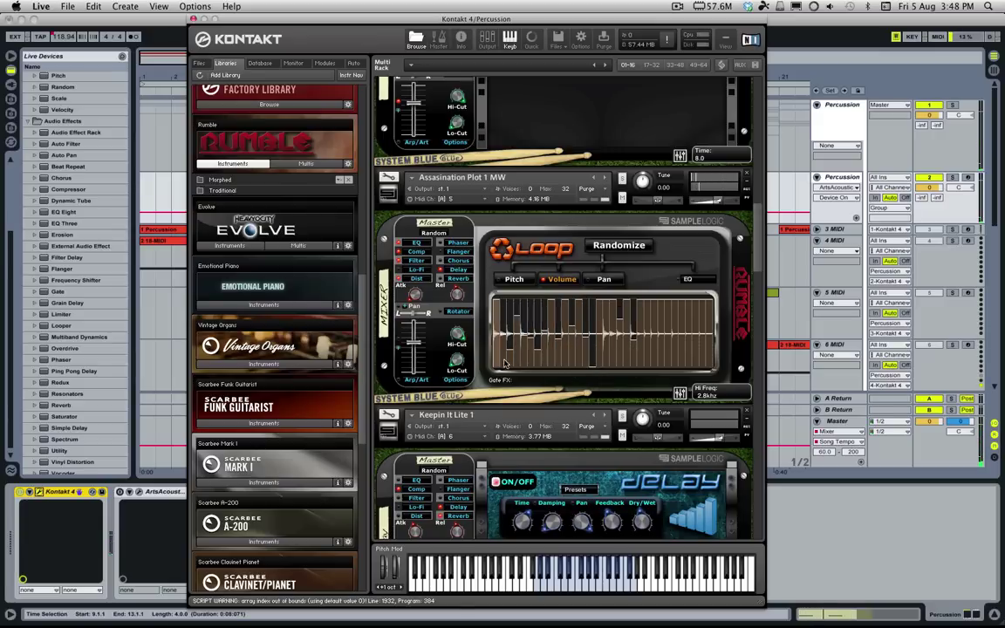
# Draw Pan automation in the Loop editor that alternates between opposite extremes over the first slices
pyautogui.click(588, 280)
pyautogui.click(611, 279)
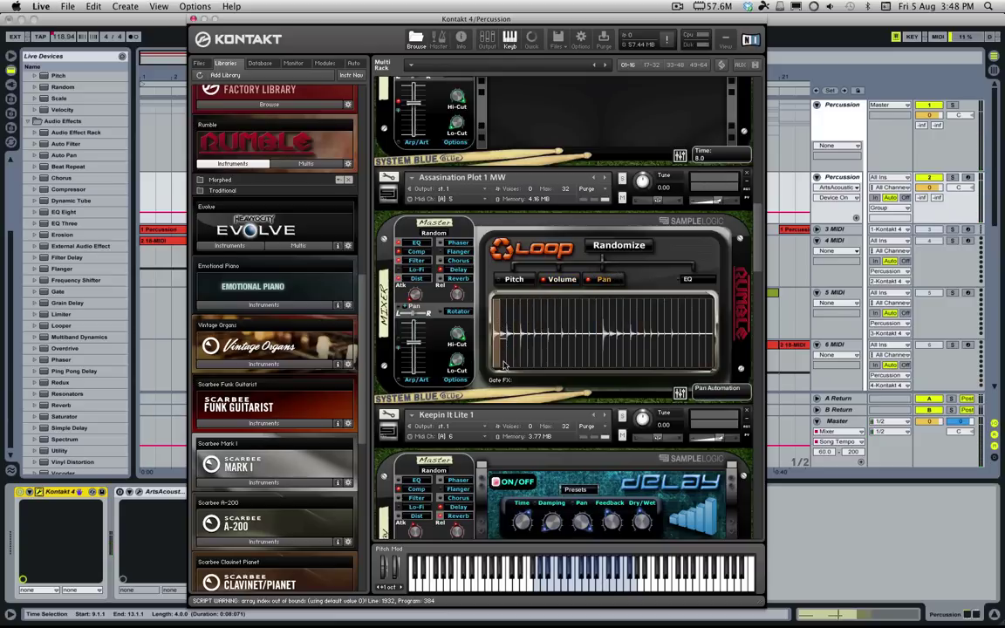
pyautogui.moveTo(529, 348)
pyautogui.mouseDown()
pyautogui.moveTo(530, 368)
pyautogui.moveTo(544, 291)
pyautogui.mouseUp()
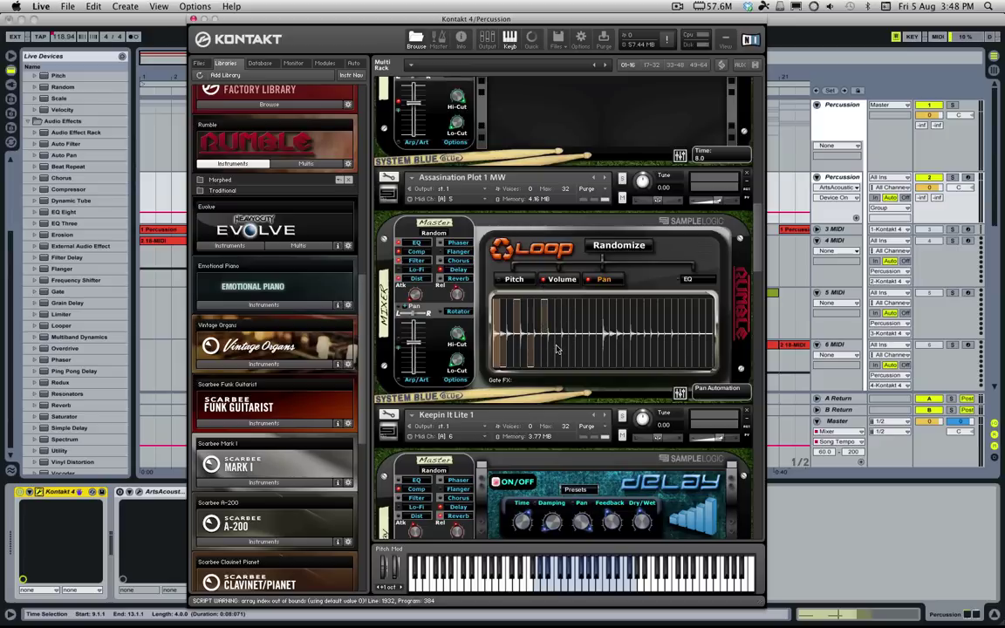
pyautogui.moveTo(557, 354); pyautogui.dragTo(558, 383)
pyautogui.moveTo(571, 326); pyautogui.dragTo(572, 312)
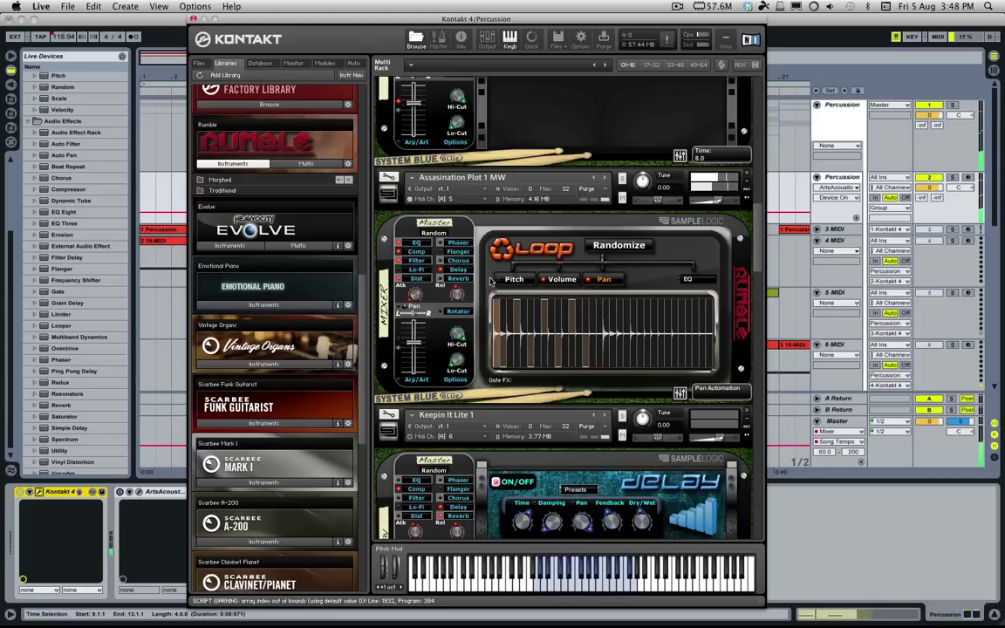
# Draw a varied Pitch automation pattern over the opening slices in the Loop editor
pyautogui.click(504, 280)
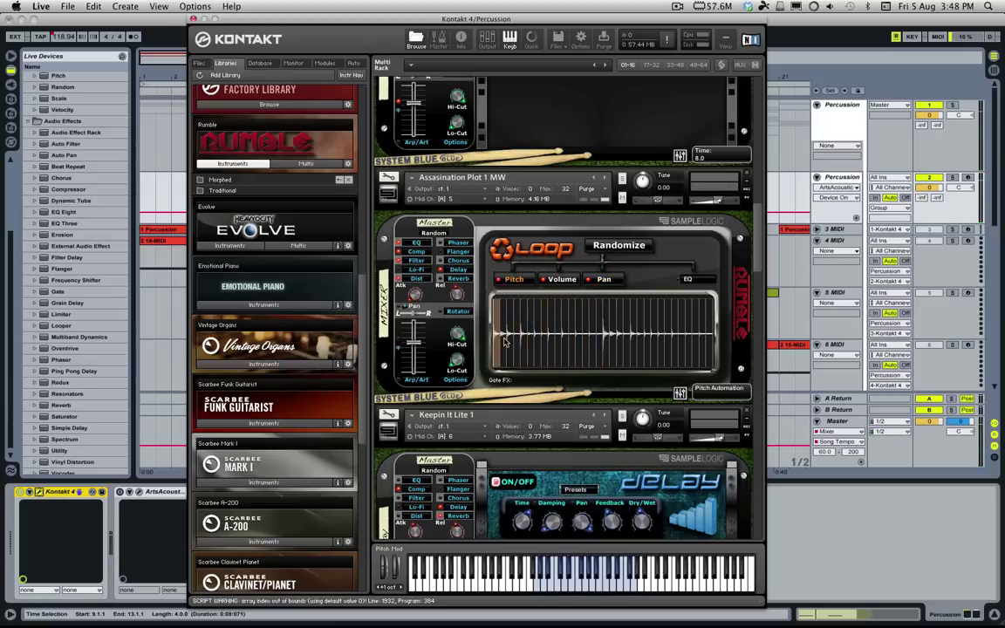
pyautogui.click(497, 309)
pyautogui.click(516, 325)
pyautogui.moveTo(526, 316); pyautogui.dragTo(526, 293)
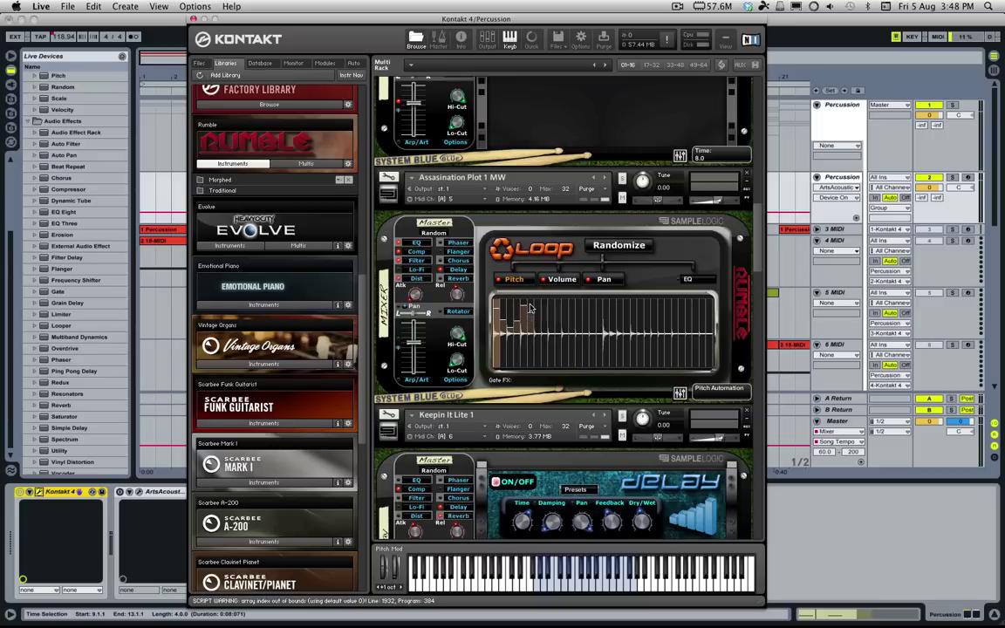
pyautogui.moveTo(540, 331); pyautogui.dragTo(551, 303)
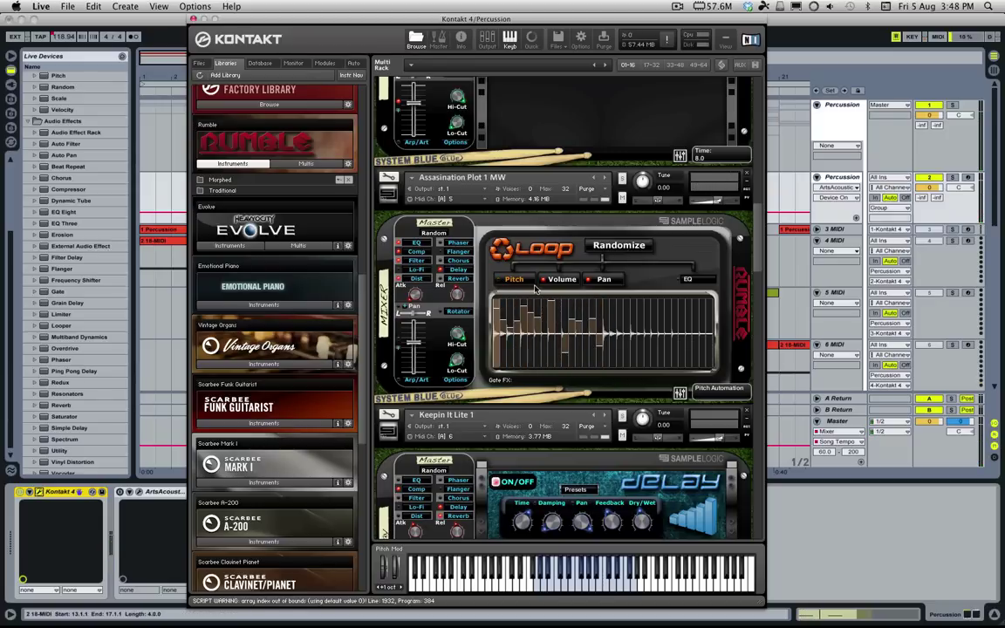
# Return to the Loop's Volume automation, then open the instrument's Volume page and switch on its sequencer
pyautogui.click(558, 280)
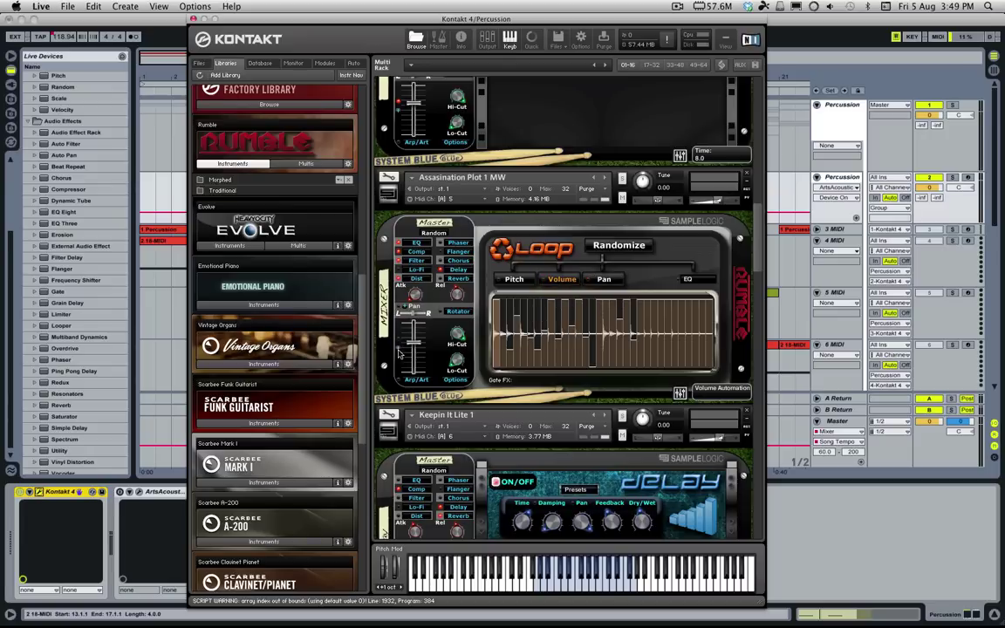
pyautogui.click(399, 348)
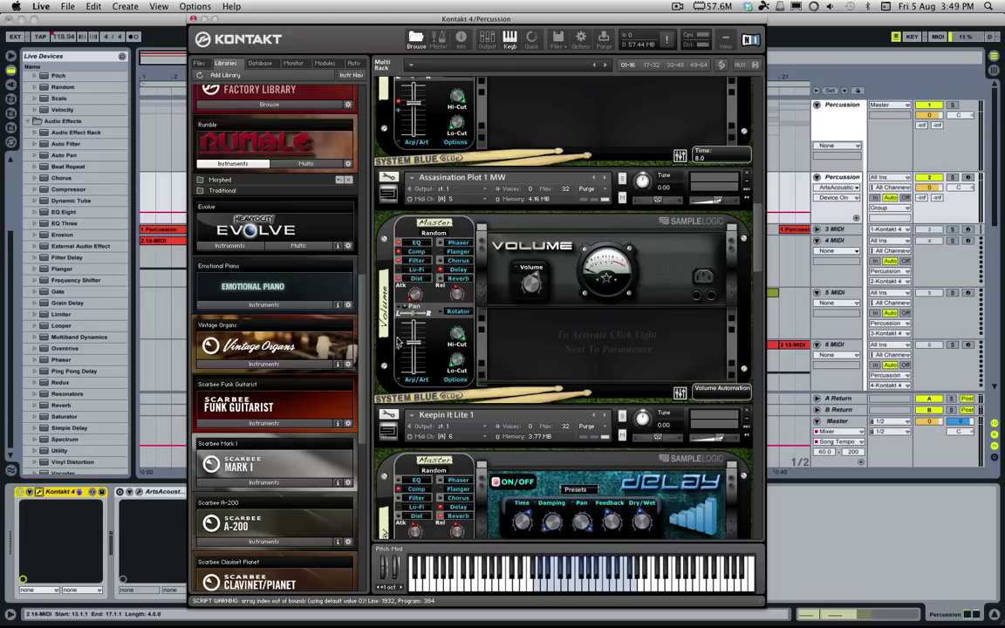
pyautogui.click(400, 340)
pyautogui.click(591, 367)
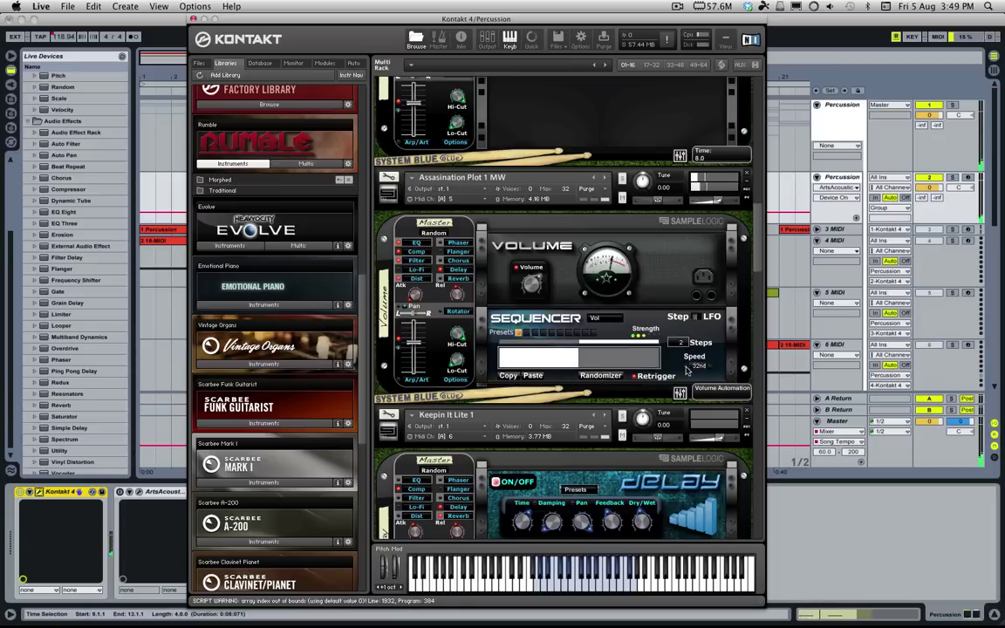
# Set the Volume sequencer to 12 steps and draw an uneven level pattern across them
pyautogui.moveTo(677, 345); pyautogui.dragTo(674, 322)
pyautogui.moveTo(526, 360); pyautogui.dragTo(658, 358)
pyautogui.click(558, 361)
pyautogui.click(585, 358)
pyautogui.click(599, 348)
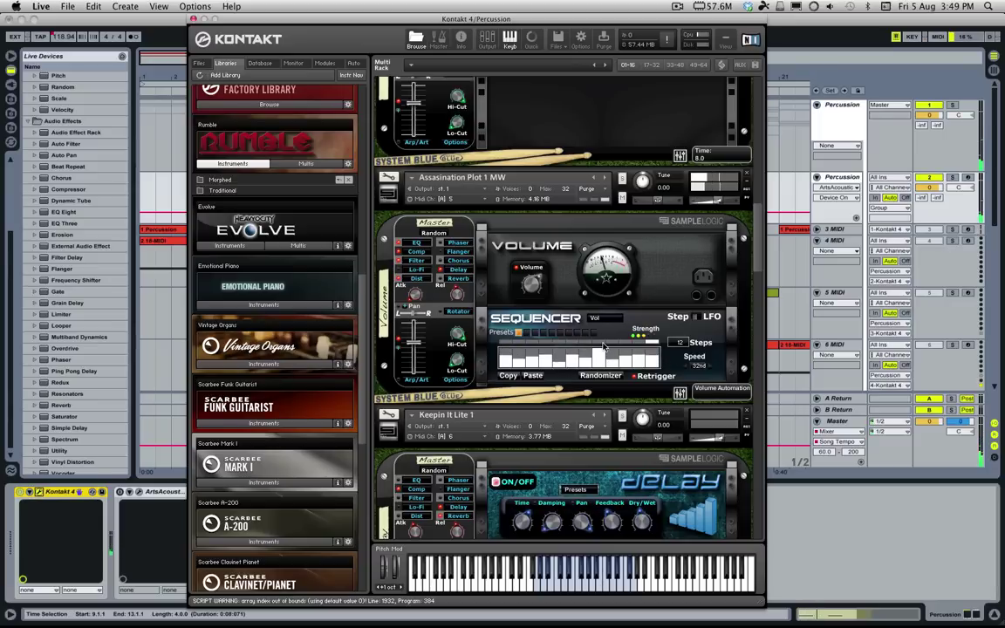
# Randomize the Volume sequencer's step pattern four times
pyautogui.click(602, 376)
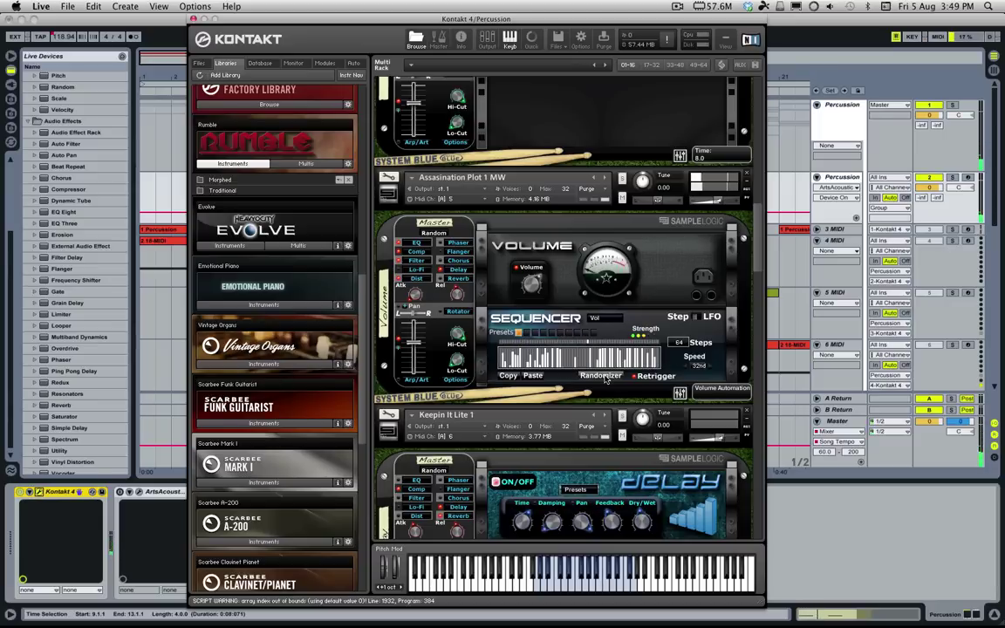
pyautogui.click(602, 376)
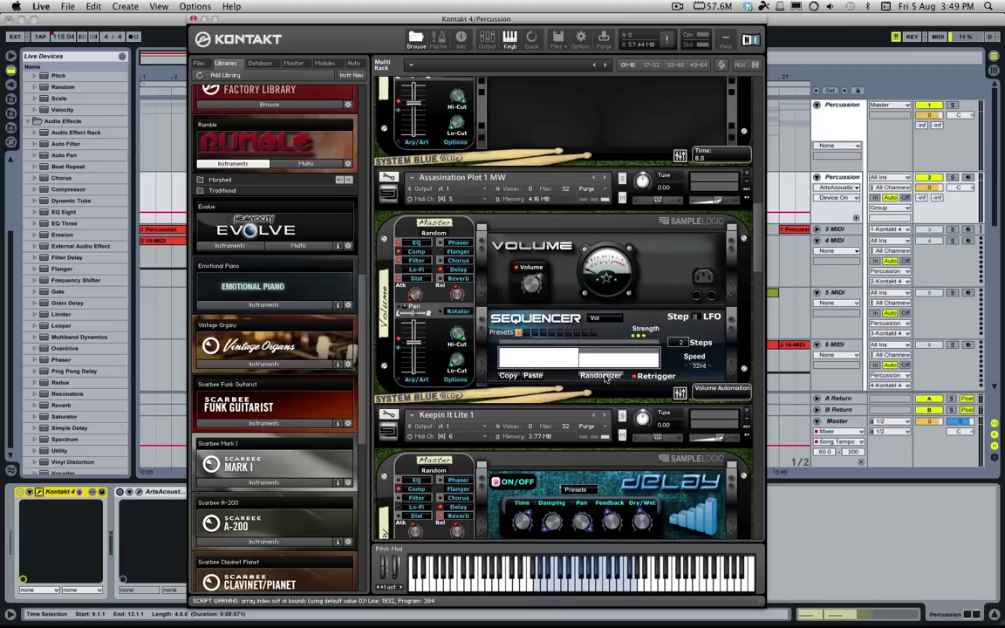
pyautogui.click(601, 376)
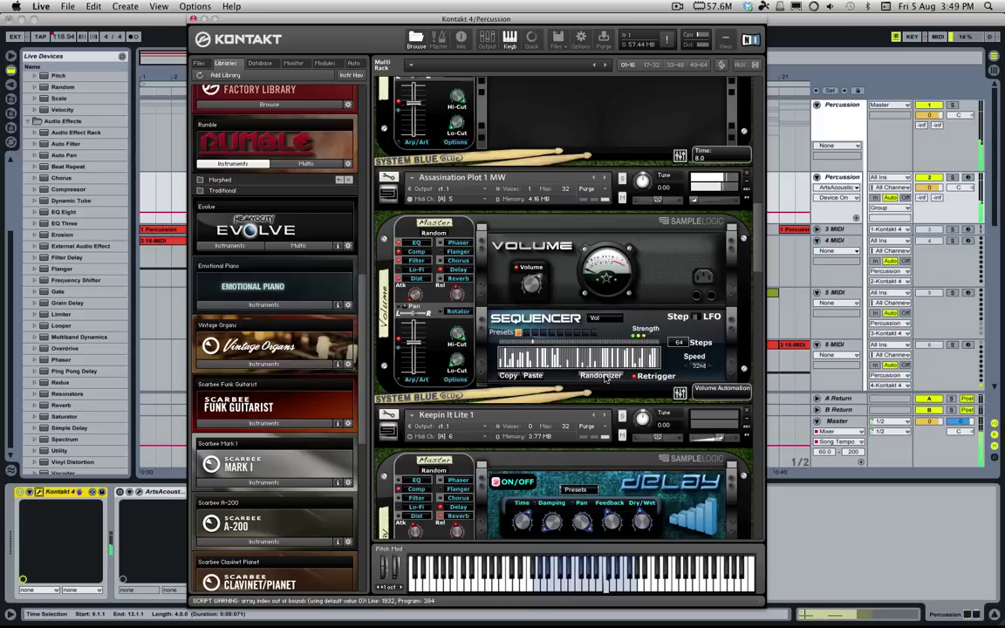
pyautogui.click(603, 376)
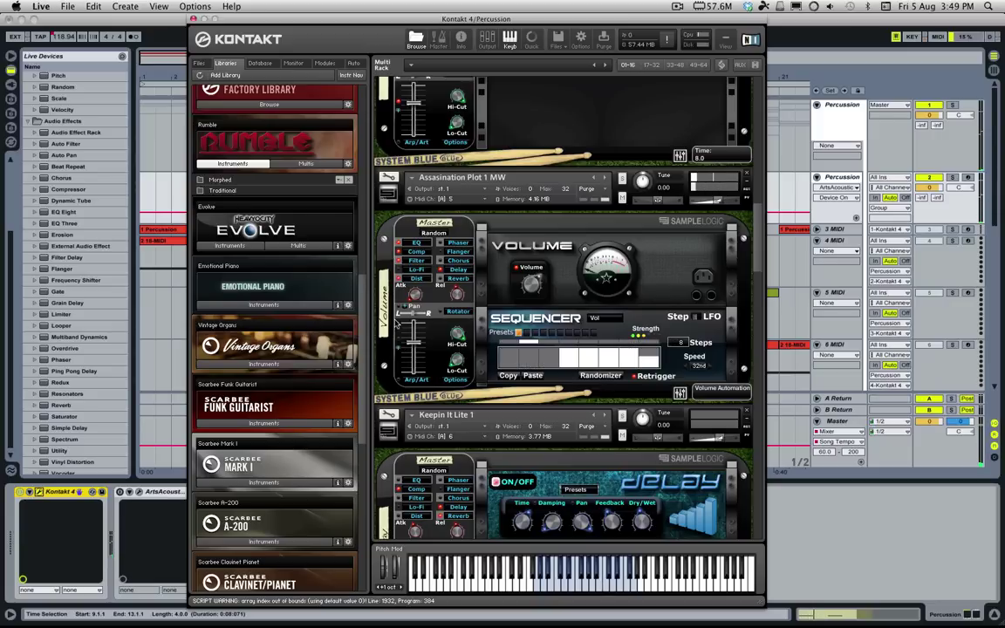
# View the Pan page with its sequencer, then set the Lo-Fi page's bitrate to 5.1bit
pyautogui.click(415, 307)
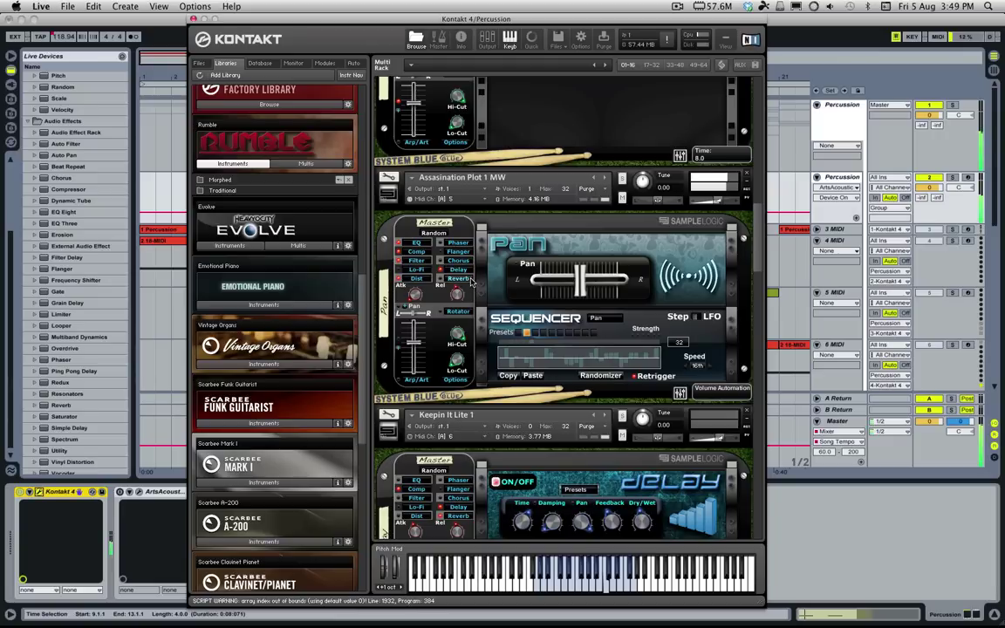
pyautogui.click(411, 270)
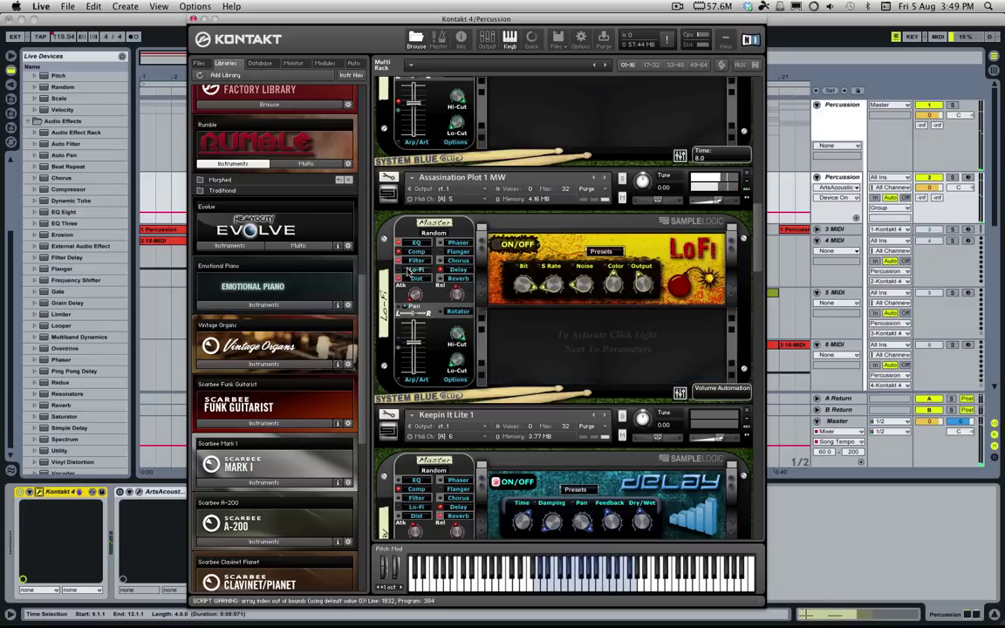
pyautogui.moveTo(526, 286); pyautogui.dragTo(521, 354)
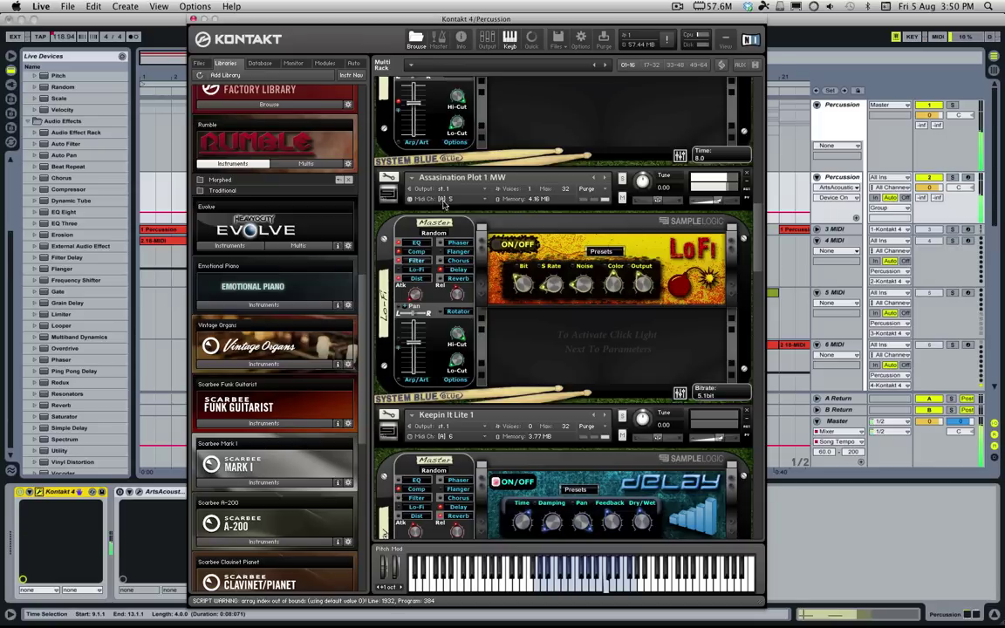
# Move the Kontakt window aside, play track 6 MIDI soloed with 7 MIDI from bar 9, and clear the solos
pyautogui.moveTo(524, 18); pyautogui.dragTo(379, 396)
pyautogui.scroll(-5, 480, 330)
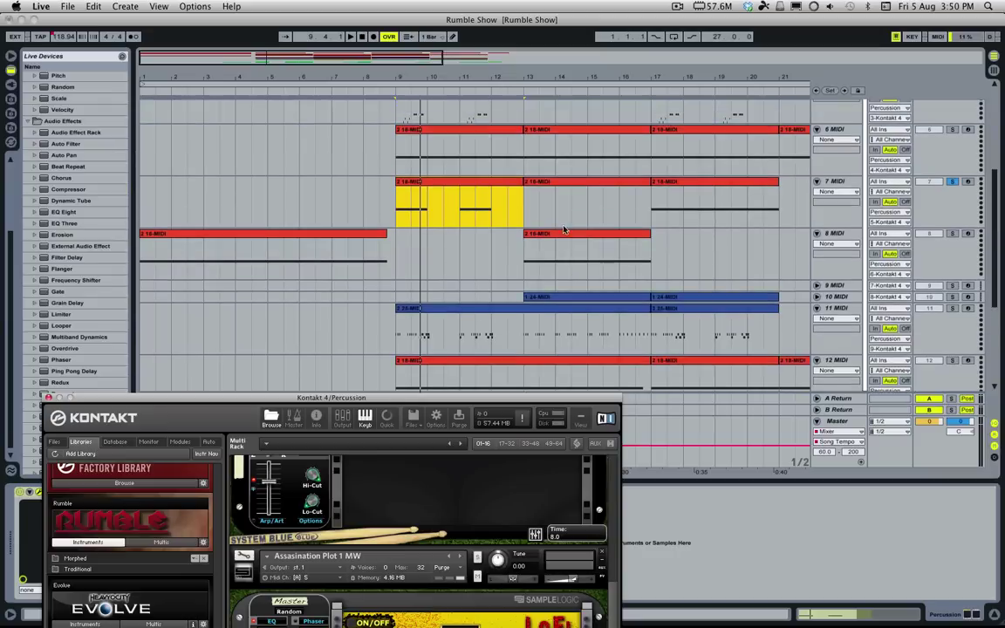
pyautogui.click(471, 133)
pyautogui.press('space')
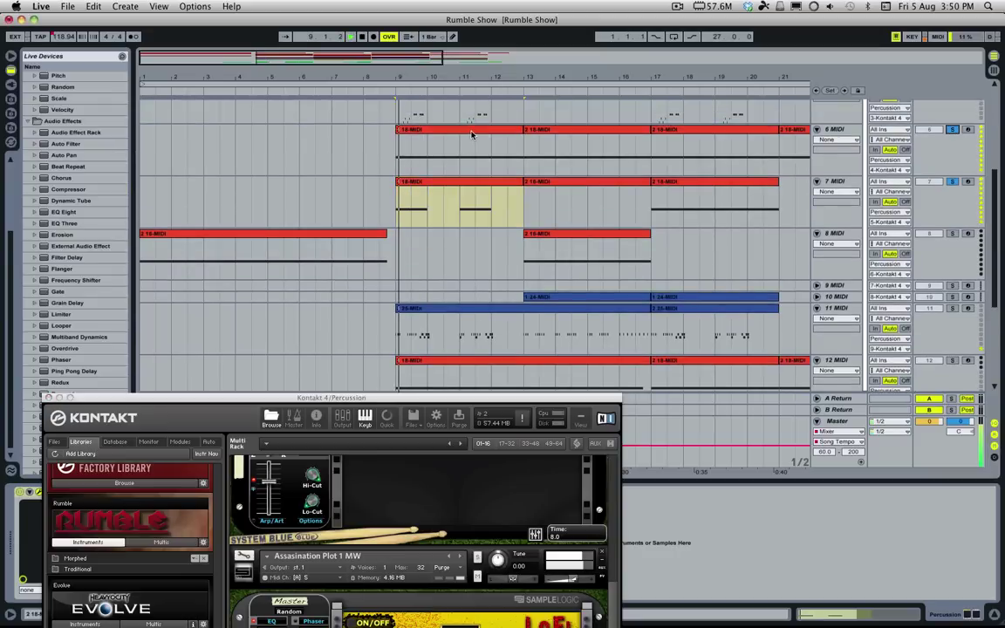
pyautogui.click(950, 130)
pyautogui.press('space')
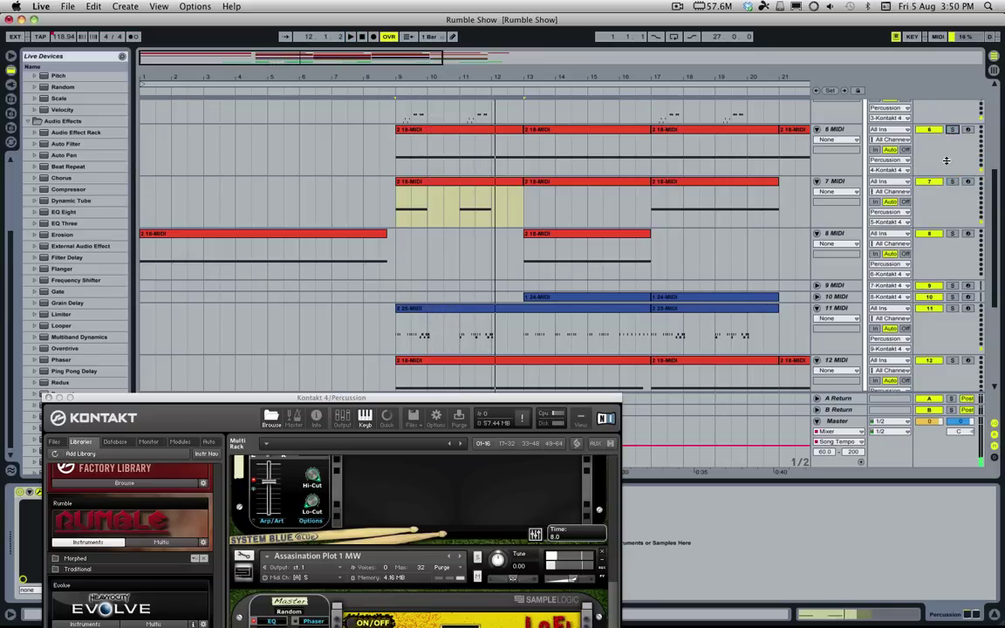
# Solo track 11 MIDI and play it from its first clip at bar 9
pyautogui.click(454, 311)
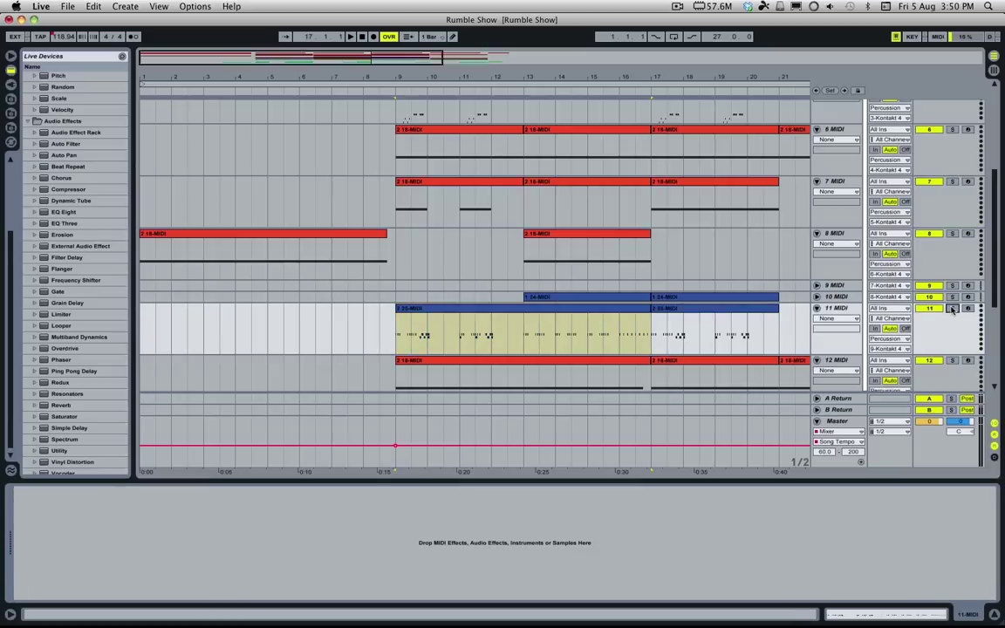
pyautogui.scroll(5, 789, 224)
pyautogui.press('space')
# Bring up the Cymbals instrument in the Percussion track's Kontakt and open its Mixer page with the Close, Mid and Far channels
pyautogui.click(839, 177)
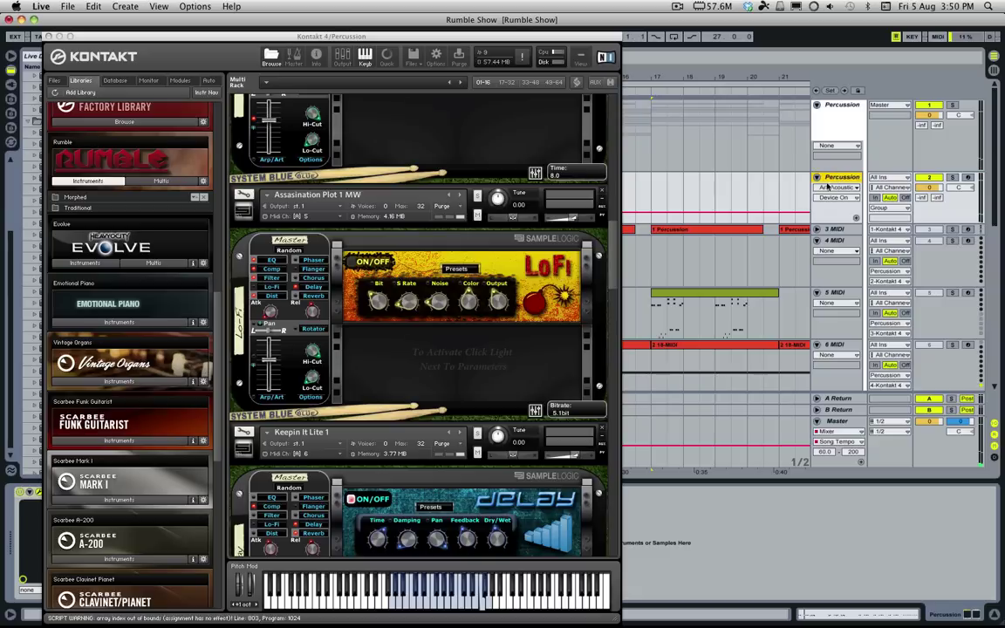
pyautogui.scroll(-5, 609, 245)
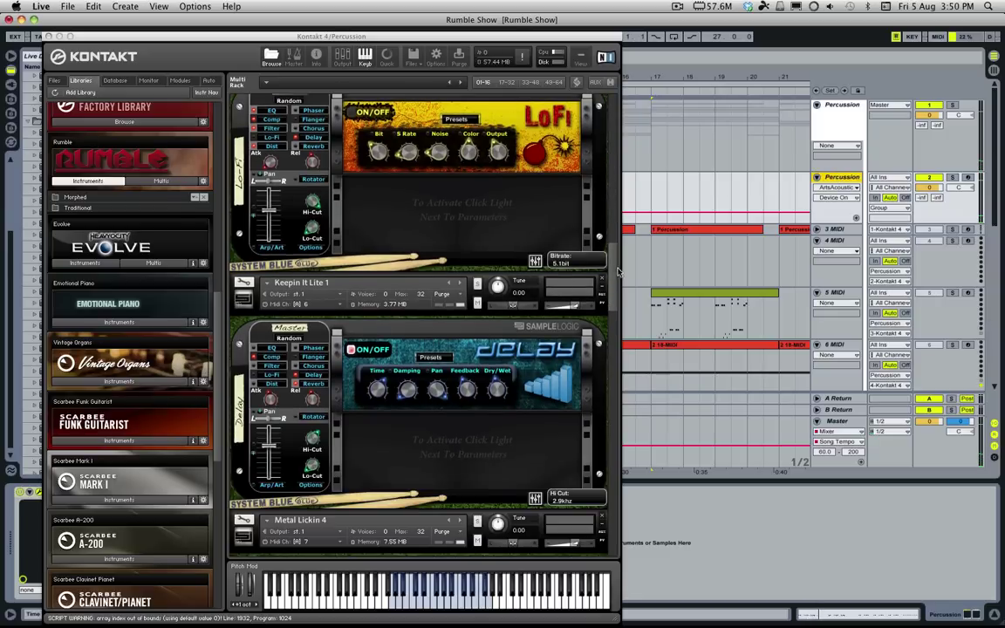
pyautogui.scroll(-10, 609, 245)
pyautogui.scroll(1, 606, 370)
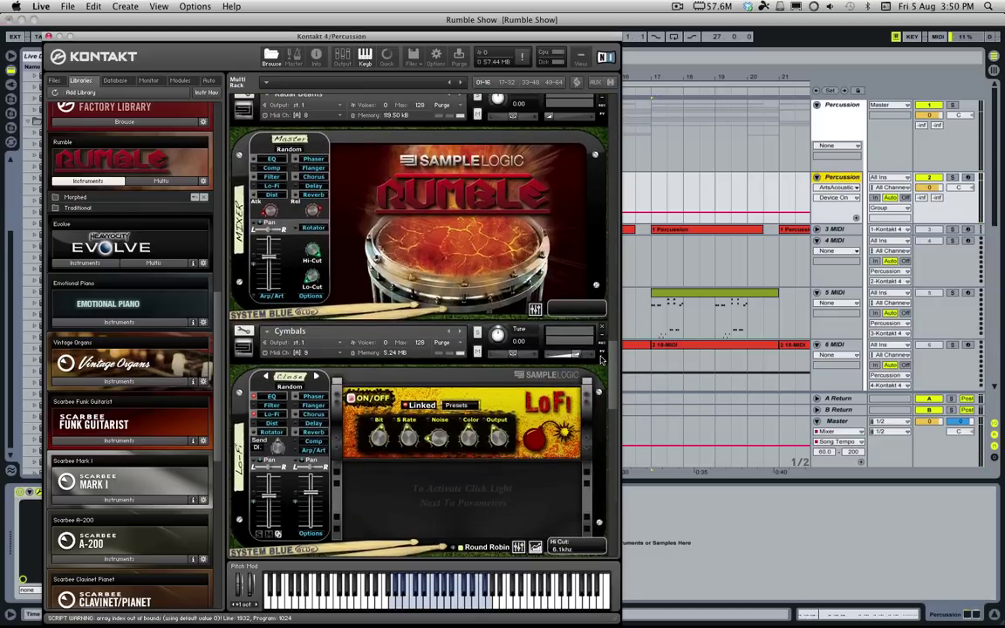
pyautogui.moveTo(413, 38); pyautogui.dragTo(494, 21)
pyautogui.scroll(-5, 481, 191)
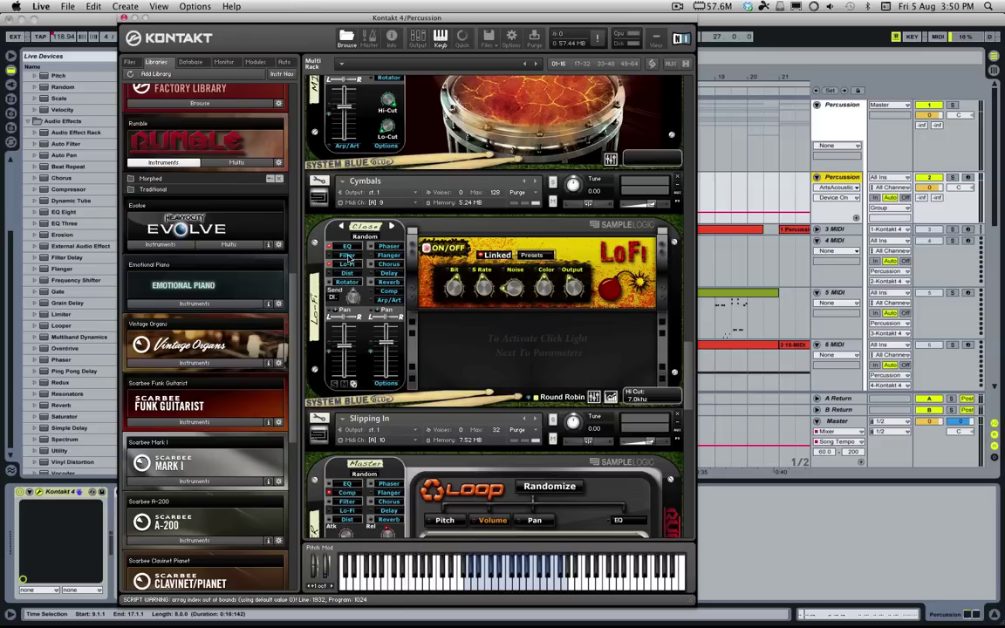
pyautogui.click(315, 237)
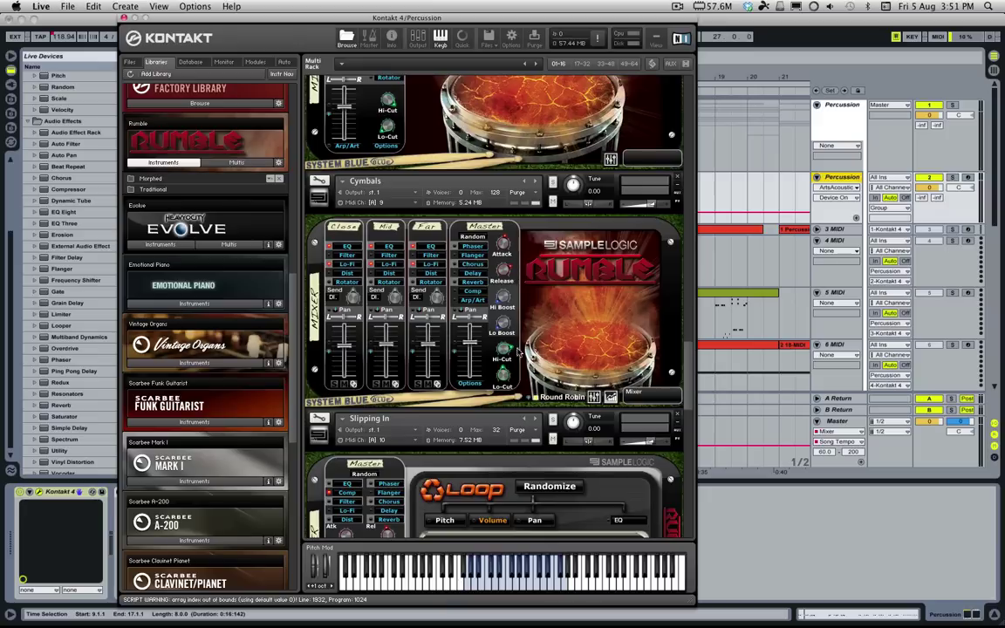
# Close the Kontakt window, clear the solo on track 11 MIDI and play the full percussion mix
pyautogui.click(124, 17)
pyautogui.scroll(-6, 558, 288)
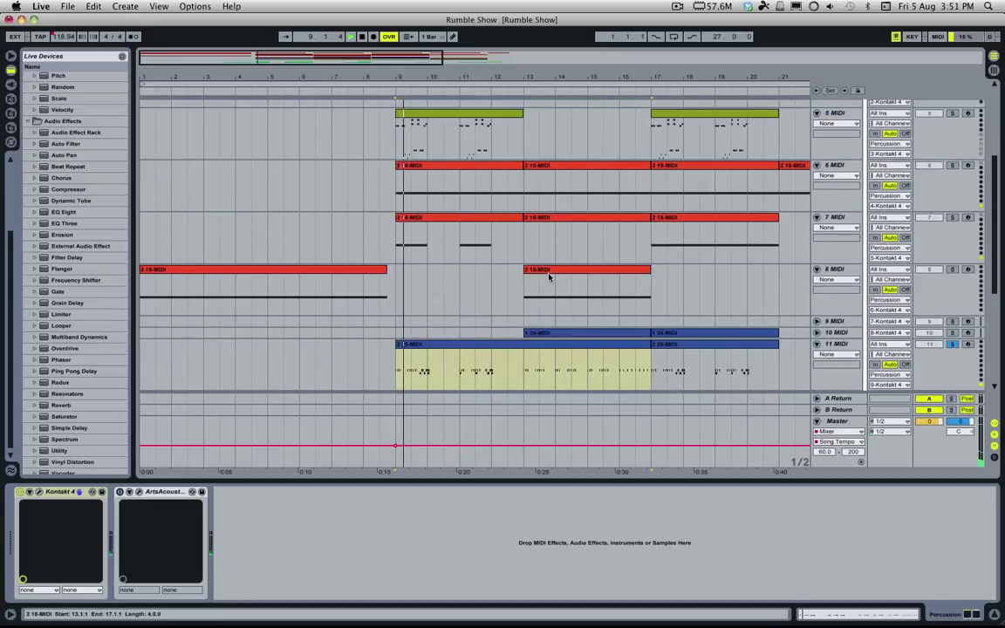
pyautogui.scroll(-2, 549, 277)
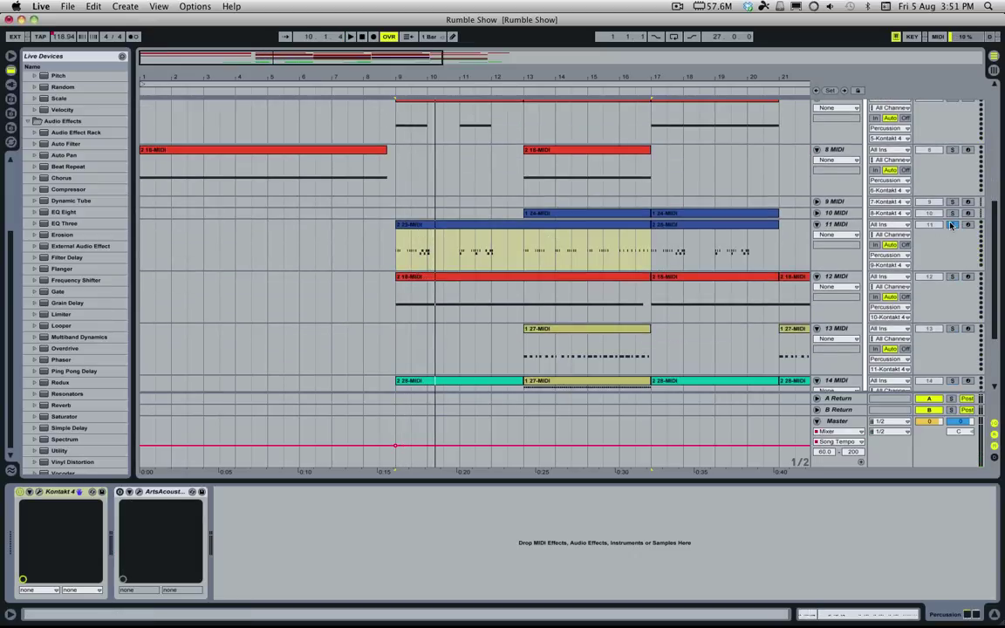
pyautogui.click(952, 225)
pyautogui.press('space')
# Deactivate track 11 MIDI and play the mix without it from bar 9
pyautogui.click(929, 225)
pyautogui.press('space')
pyautogui.press('space')
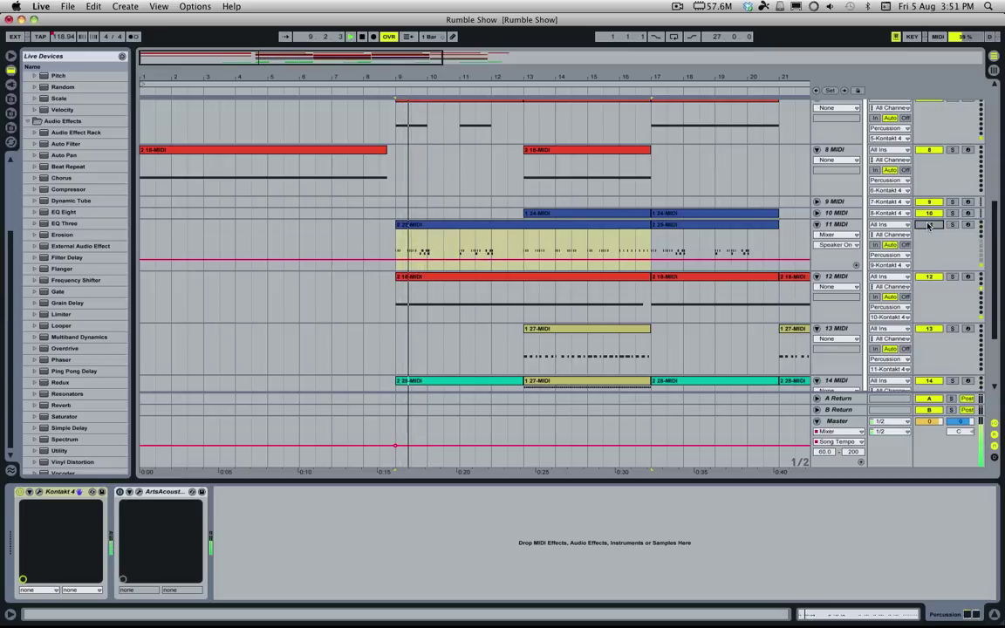
pyautogui.press('space')
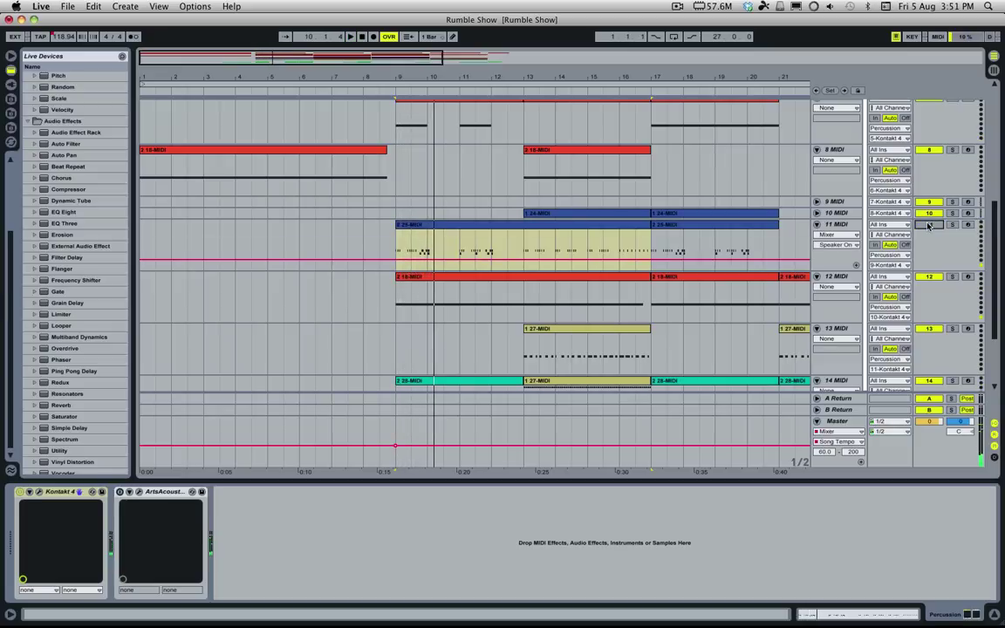
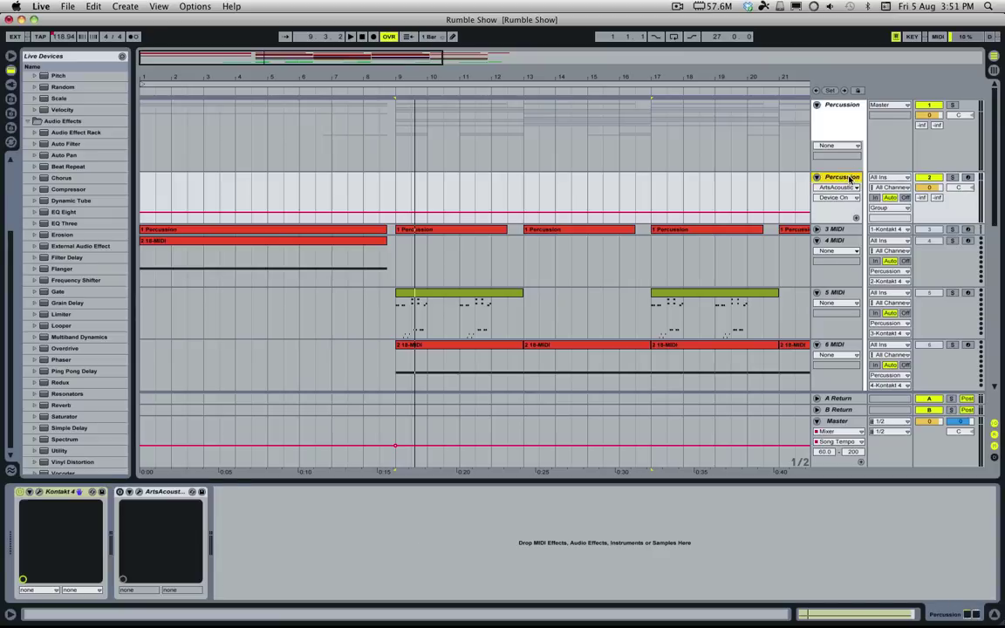
# Open the Percussion track's Kontakt at the Slipping In instrument and randomize its loop's Volume automation
pyautogui.click(38, 492)
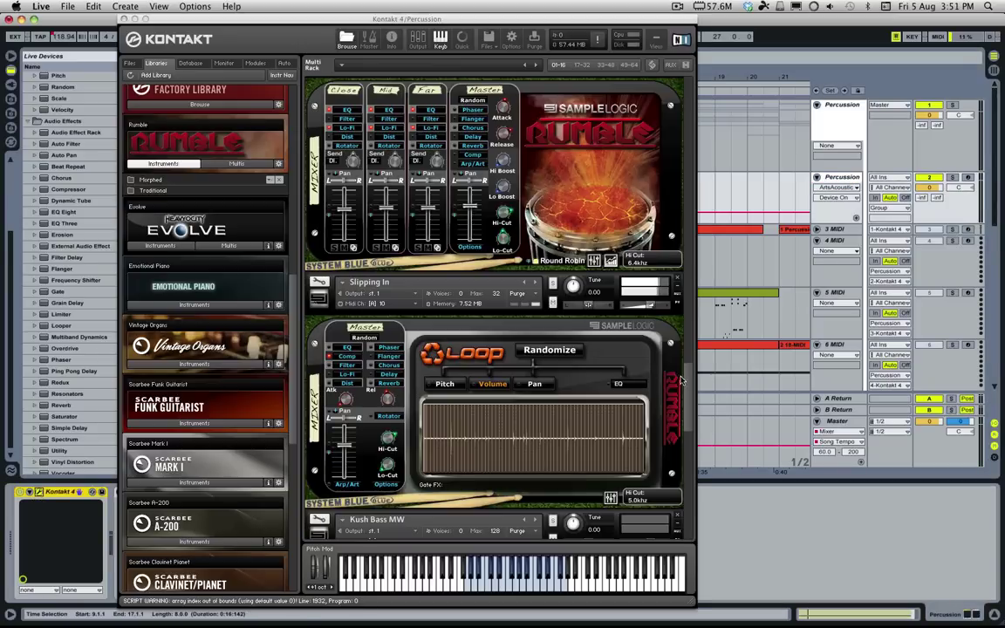
pyautogui.scroll(-3, 683, 380)
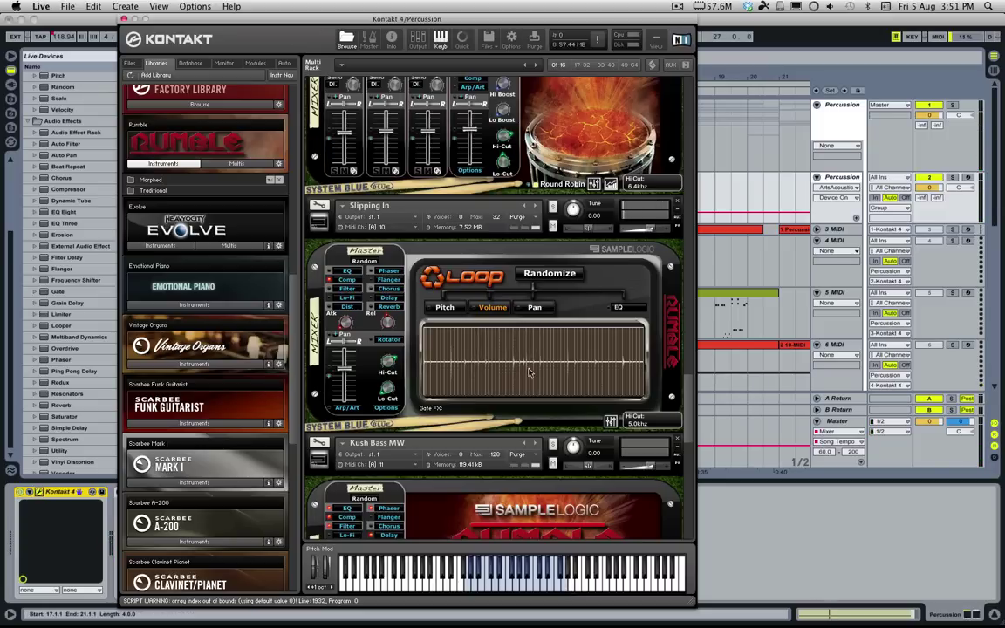
pyautogui.click(531, 275)
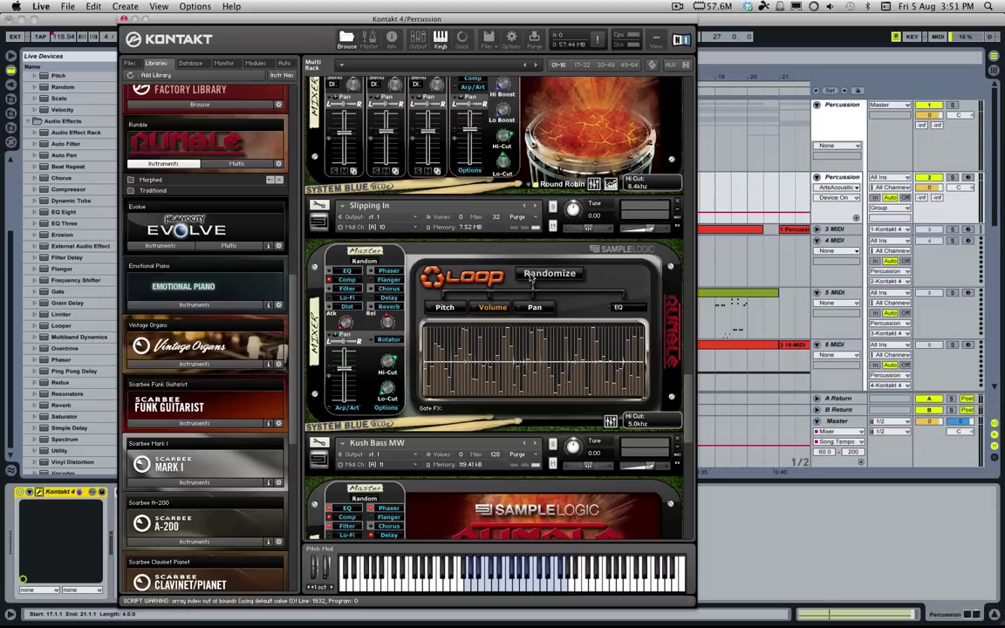
# Enable the Slipping In loop's Pitch, Volume and Pan automation and randomize each pattern
pyautogui.click(534, 307)
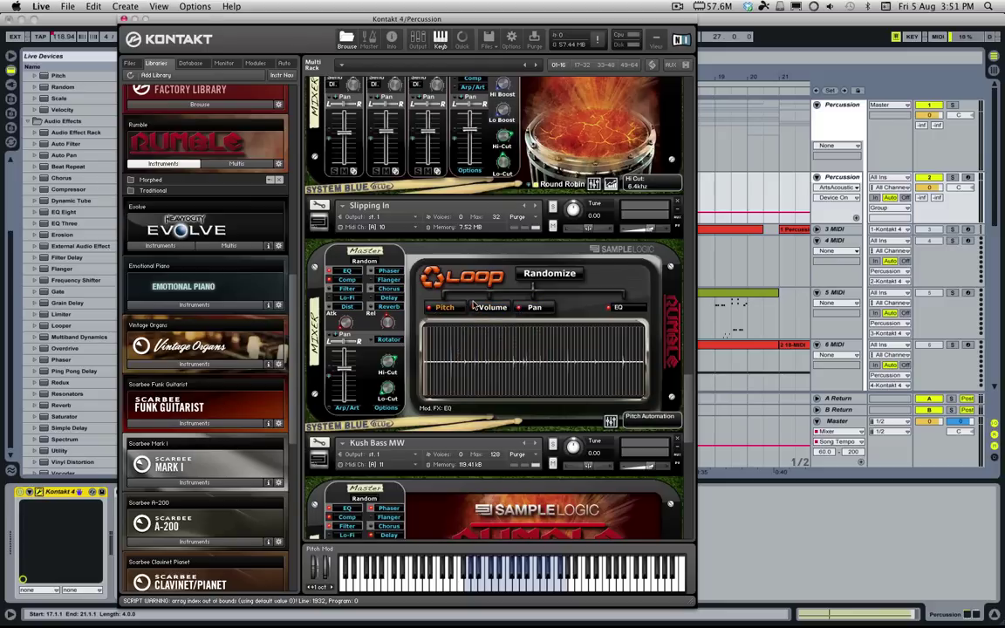
pyautogui.click(573, 277)
pyautogui.click(493, 310)
pyautogui.click(545, 272)
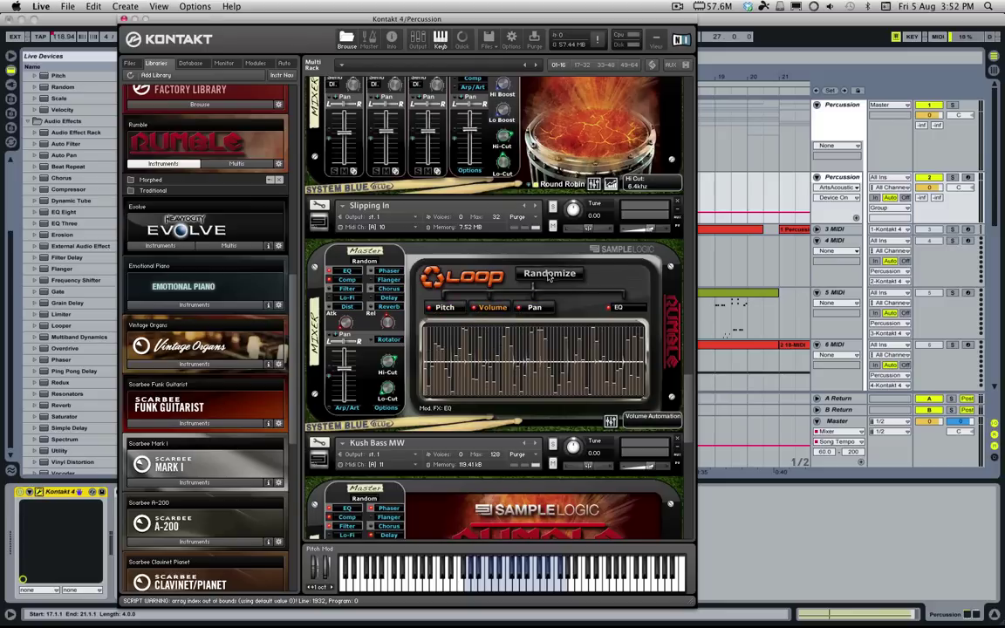
pyautogui.click(534, 308)
pyautogui.click(561, 273)
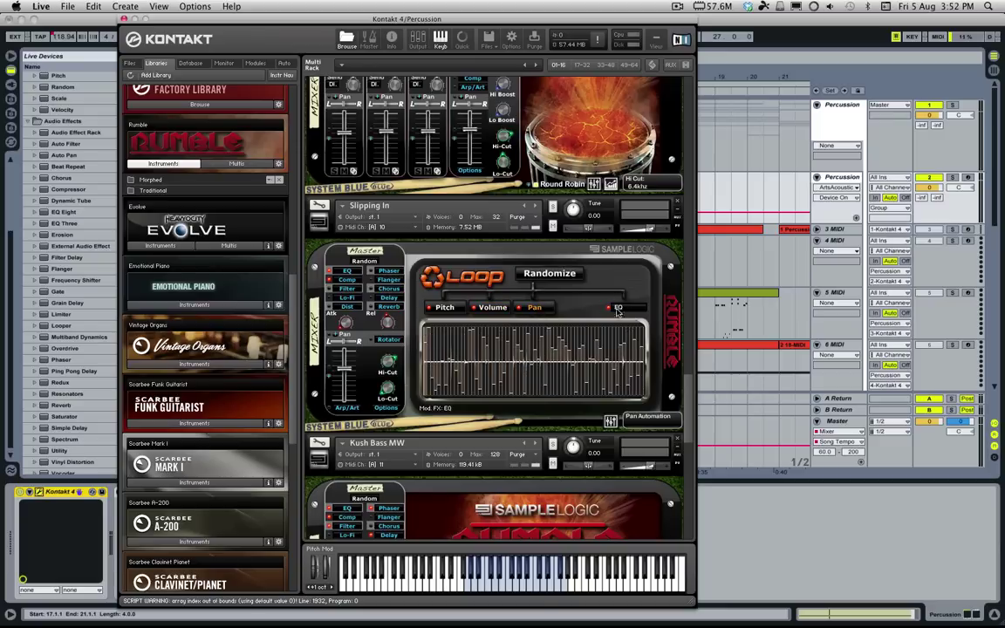
# View the effects available for the loop's modulation lane, keeping EQ selected
pyautogui.click(619, 307)
pyautogui.click(550, 278)
pyautogui.click(620, 308)
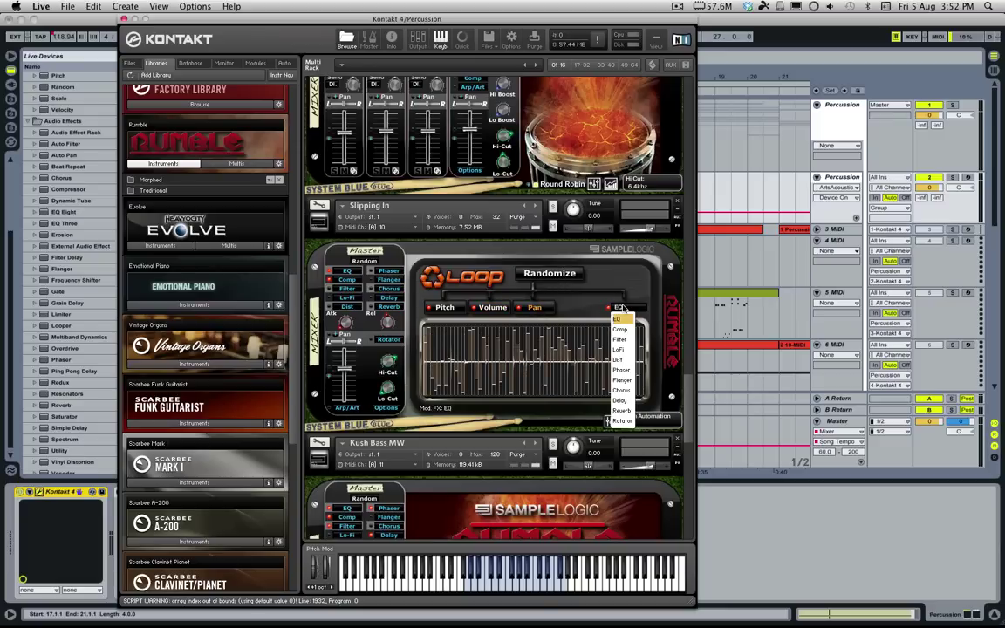
pyautogui.click(530, 274)
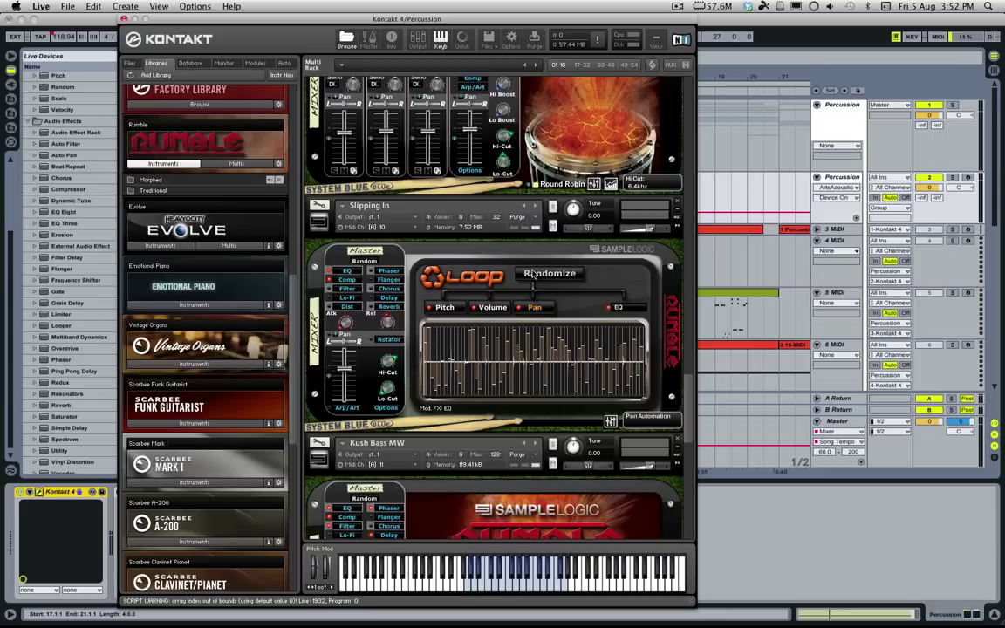
# Play the Slipping In loop and switch on its Volume, Pan and EQ automation
pyautogui.press('space')
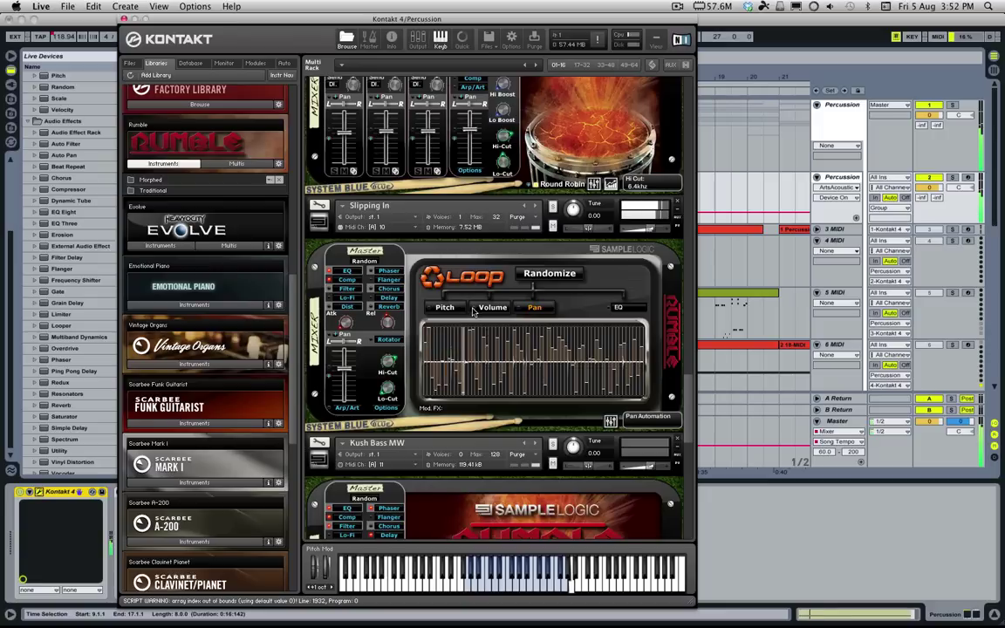
pyautogui.click(472, 307)
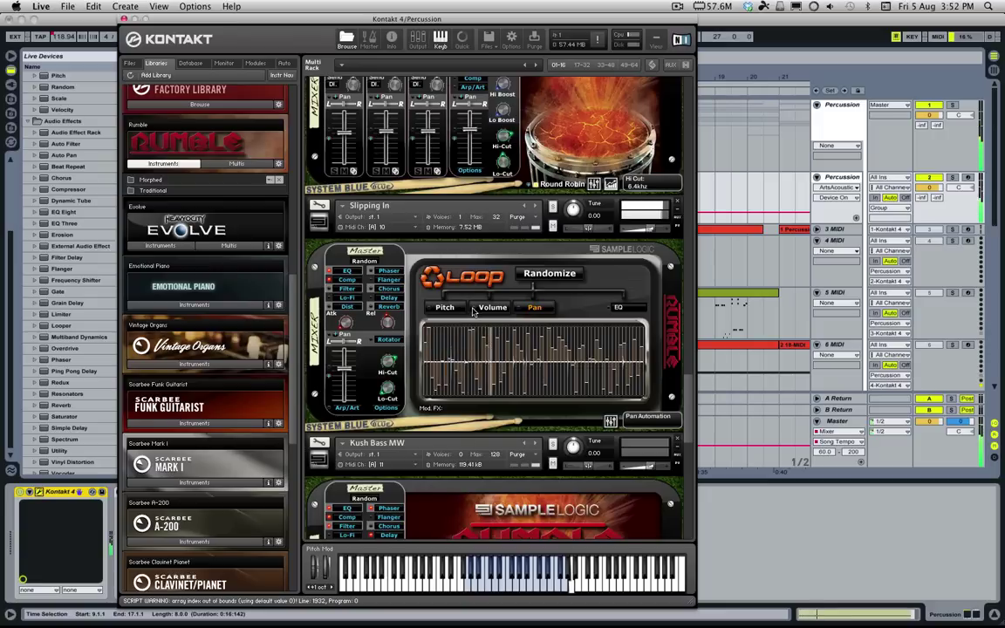
pyautogui.click(518, 307)
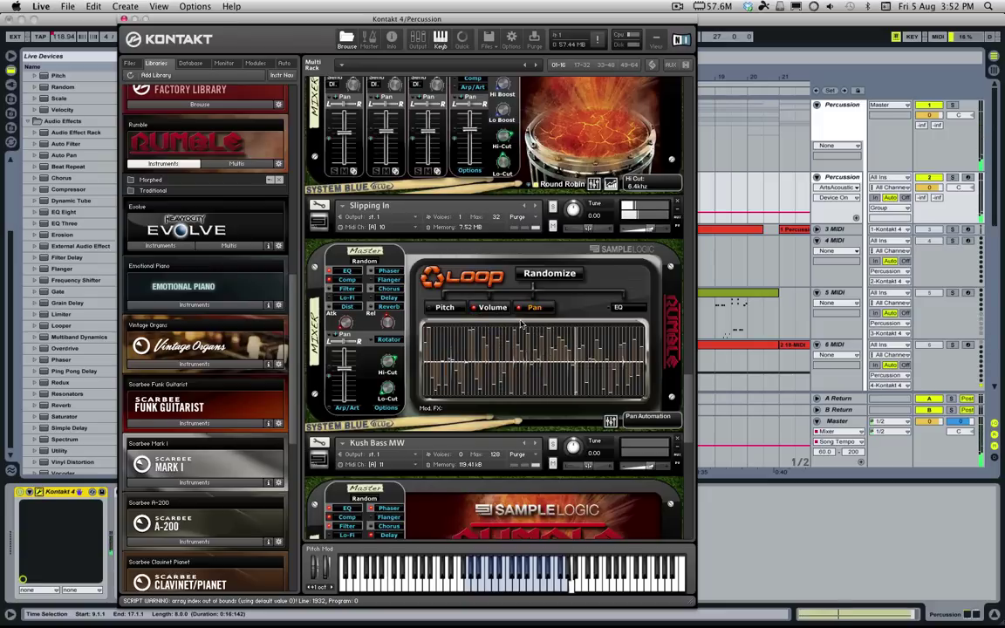
pyautogui.click(610, 310)
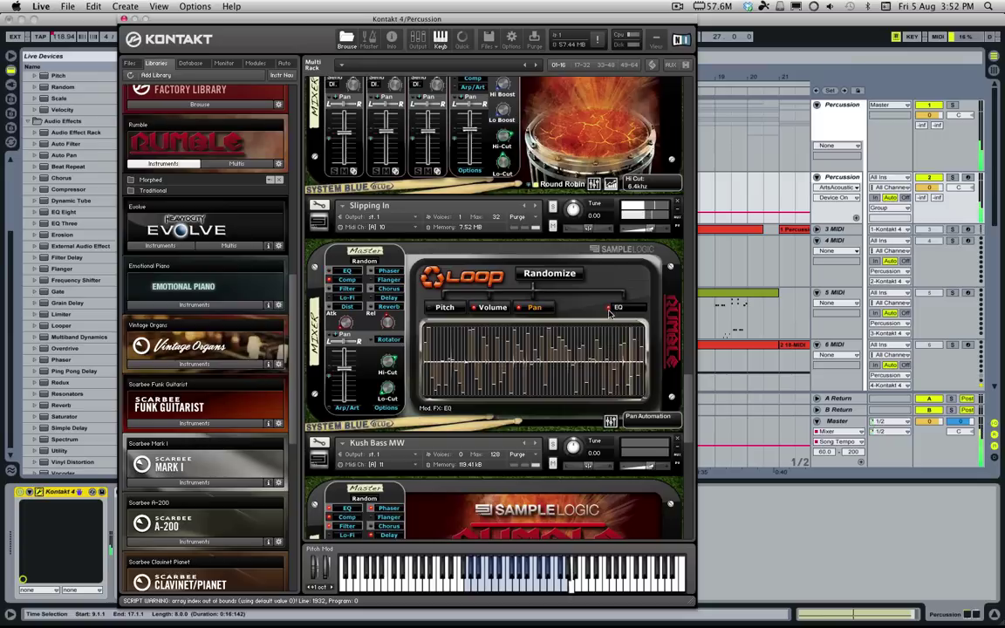
# Switch the loop's effect lane to LoFi, enable it and randomize its pattern
pyautogui.click(615, 308)
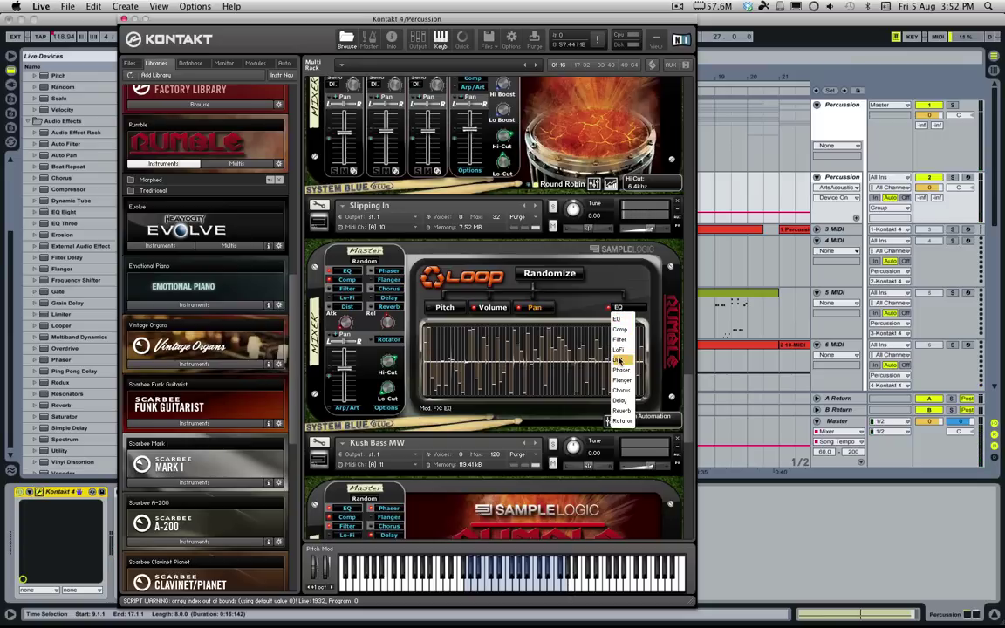
pyautogui.click(619, 349)
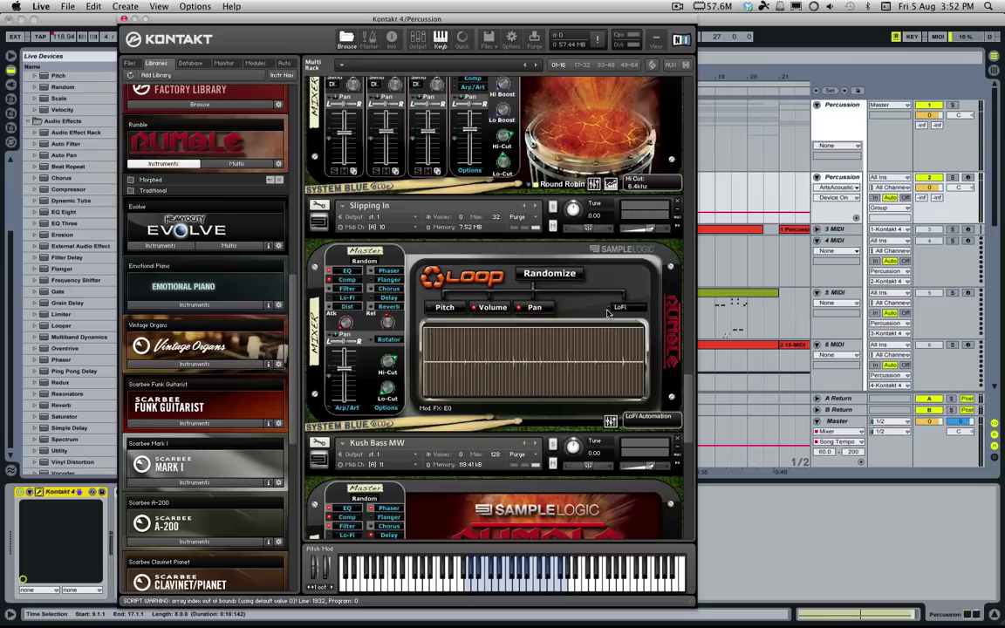
pyautogui.click(563, 274)
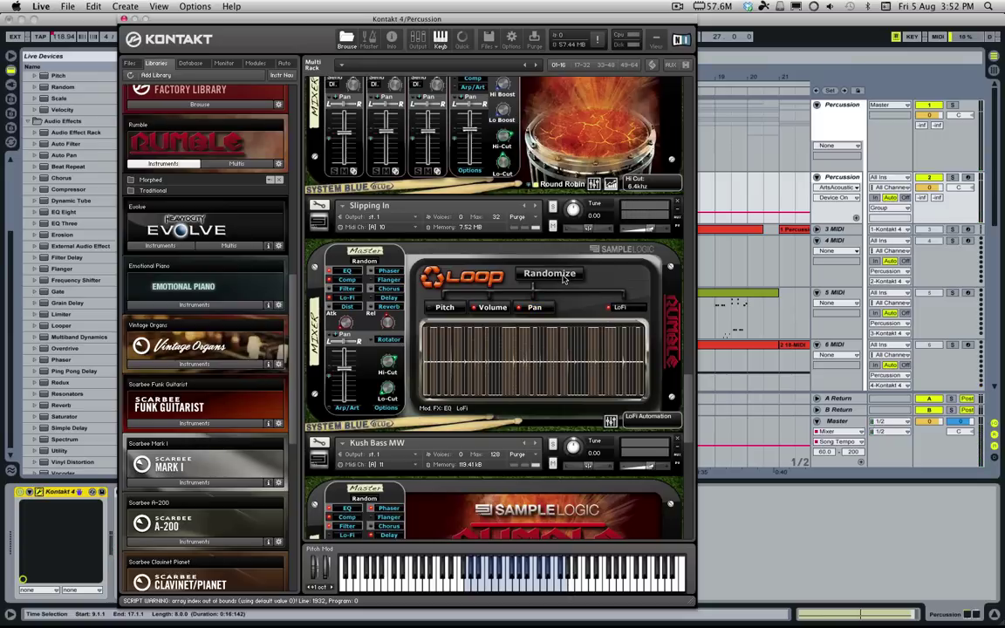
# Switch the loop's effect lane to Dist, enable it and randomize its pattern
pyautogui.click(619, 310)
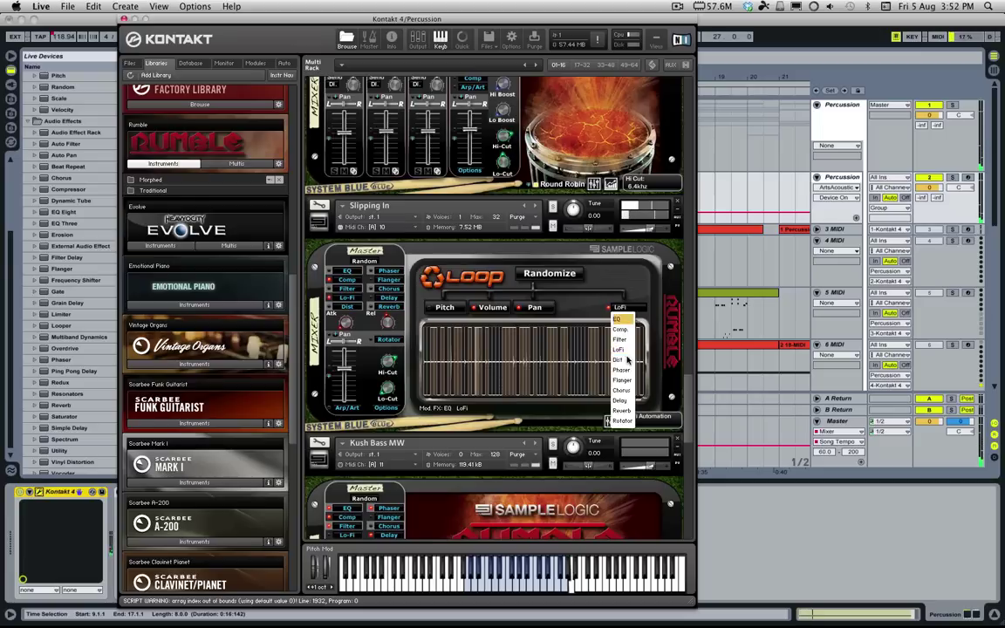
pyautogui.click(618, 362)
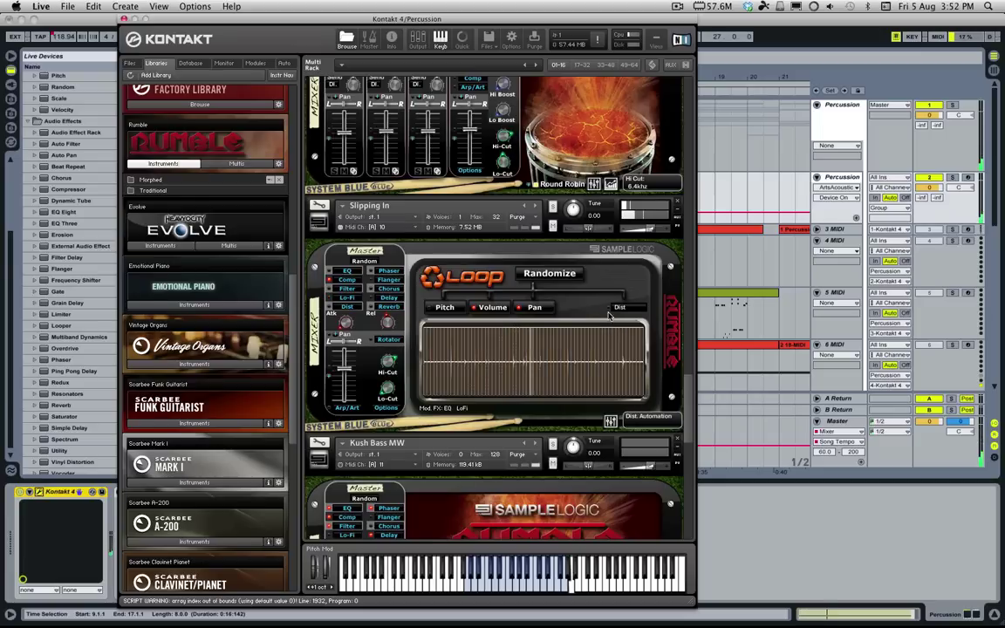
pyautogui.click(609, 310)
pyautogui.click(551, 275)
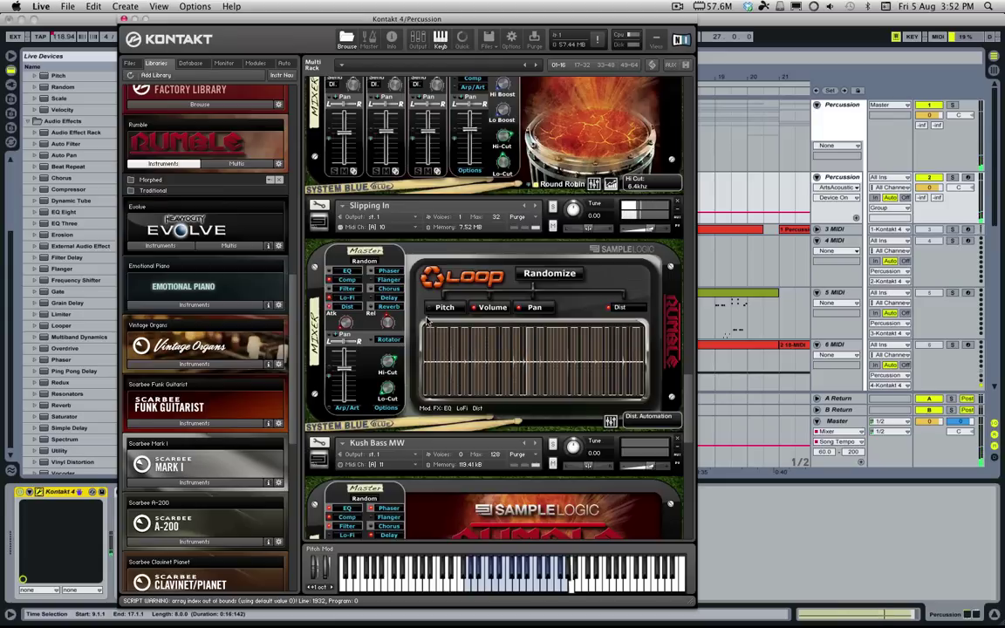
# Turn off the loop's Dist, EQ and LoFi automation, then open the Lo-Fi effect page
pyautogui.click(609, 307)
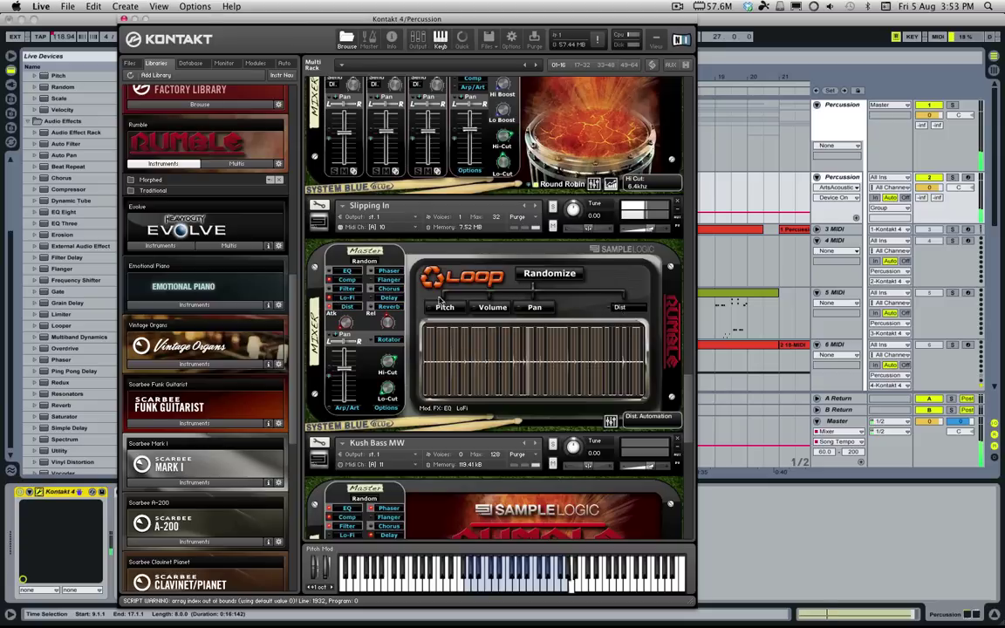
pyautogui.click(618, 309)
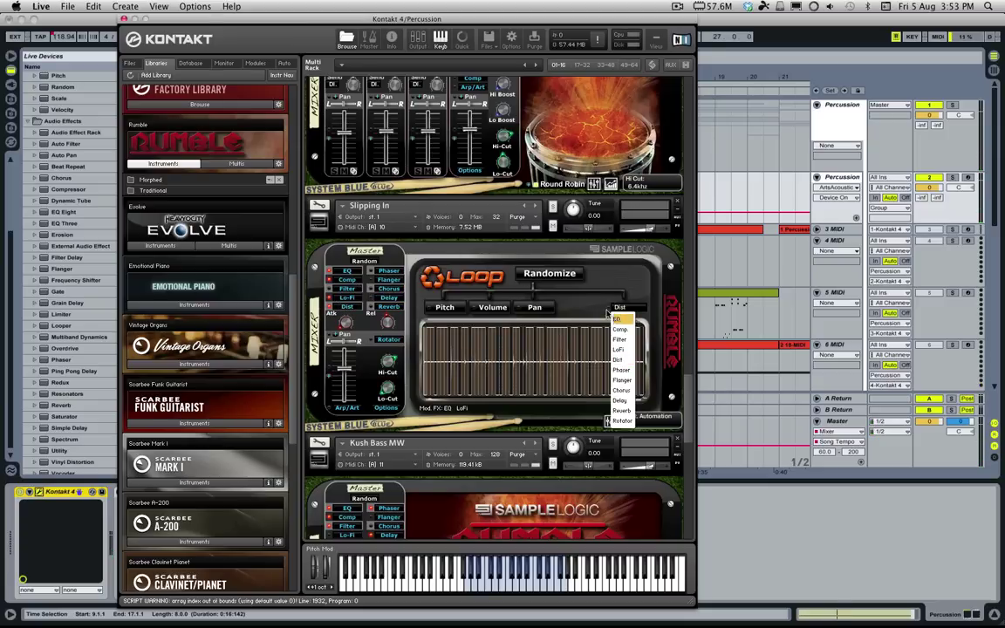
pyautogui.click(616, 319)
pyautogui.click(628, 307)
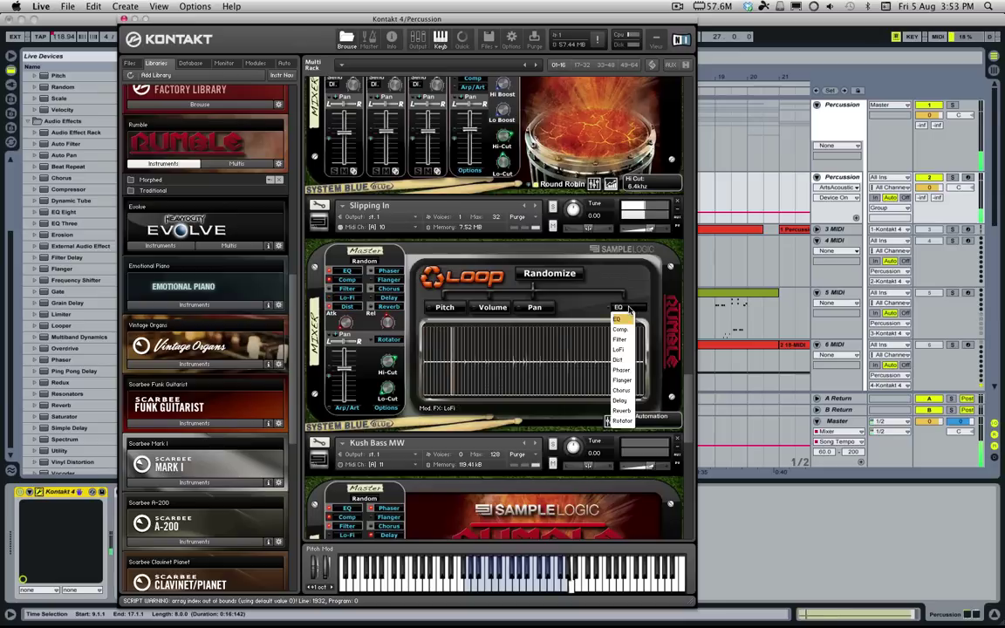
pyautogui.click(614, 317)
pyautogui.click(615, 311)
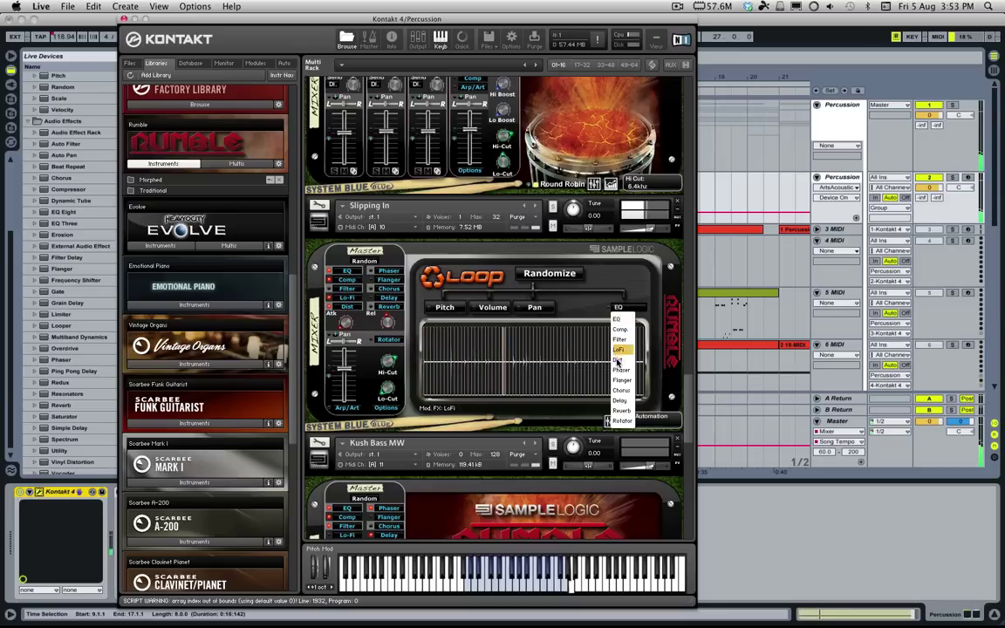
pyautogui.click(618, 349)
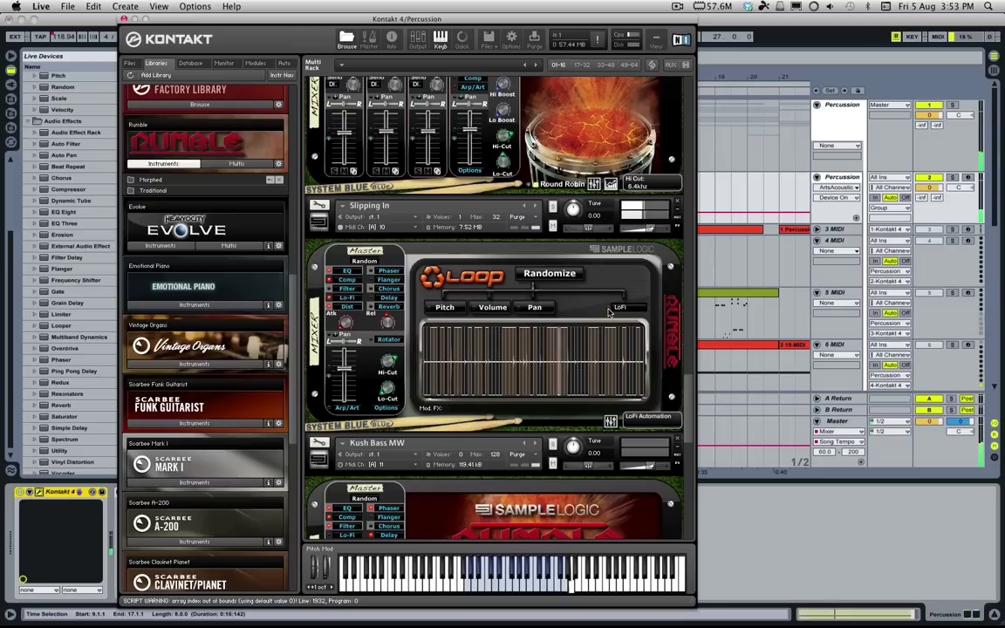
pyautogui.click(330, 297)
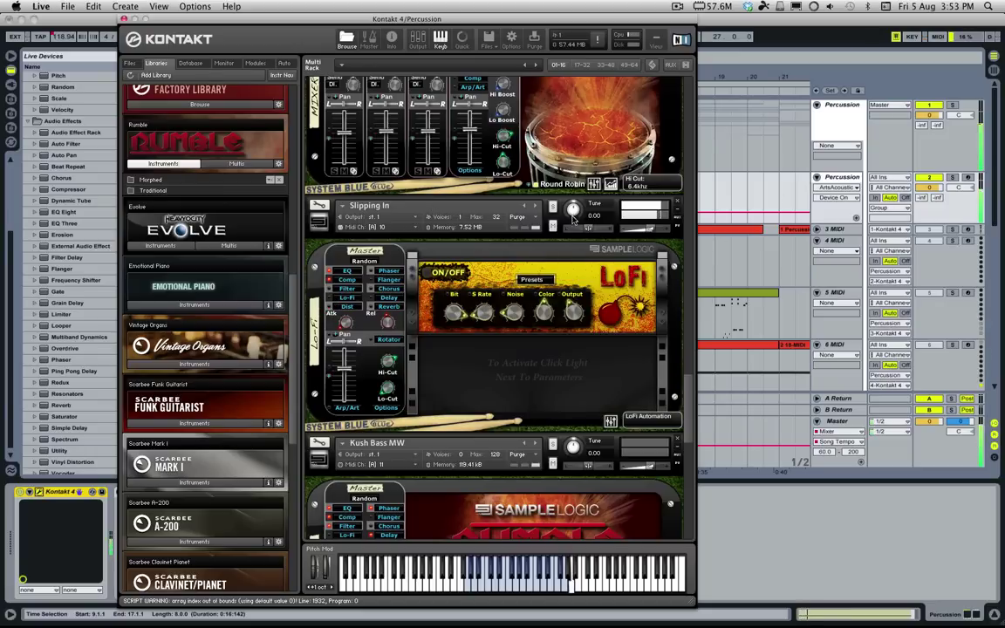
# Move the Kontakt window aside and clear the solos on tracks 11 MIDI and 12 MIDI
pyautogui.moveTo(584, 19); pyautogui.dragTo(208, 19)
pyautogui.scroll(-5, 638, 305)
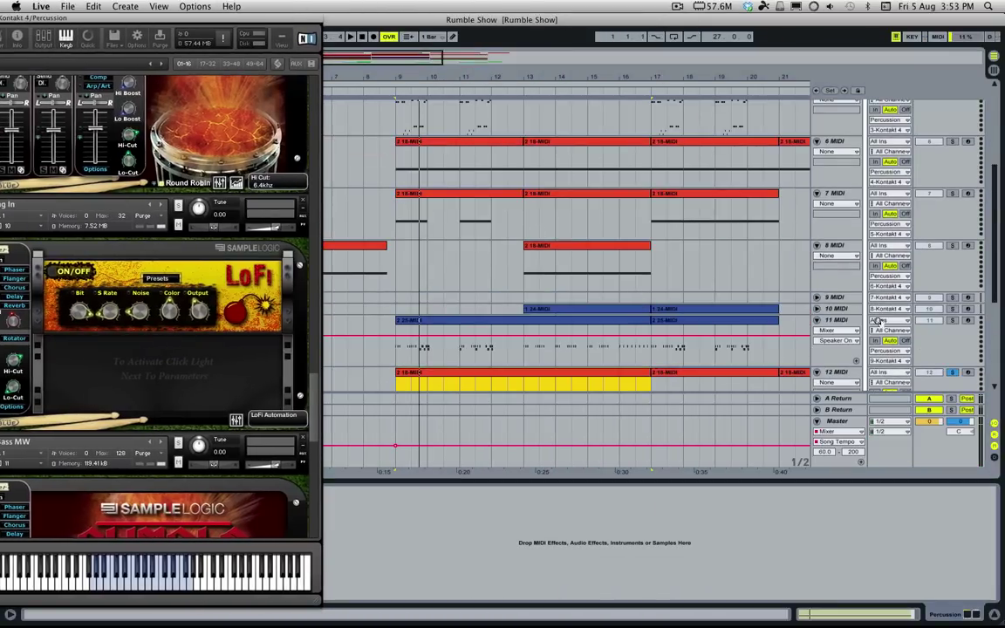
pyautogui.click(951, 321)
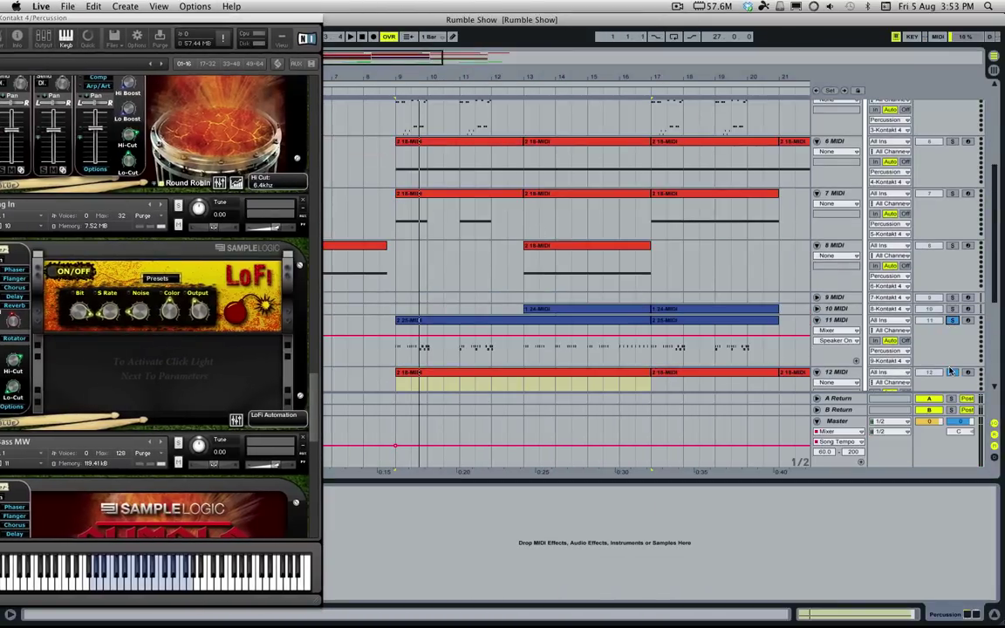
pyautogui.scroll(-3, 942, 314)
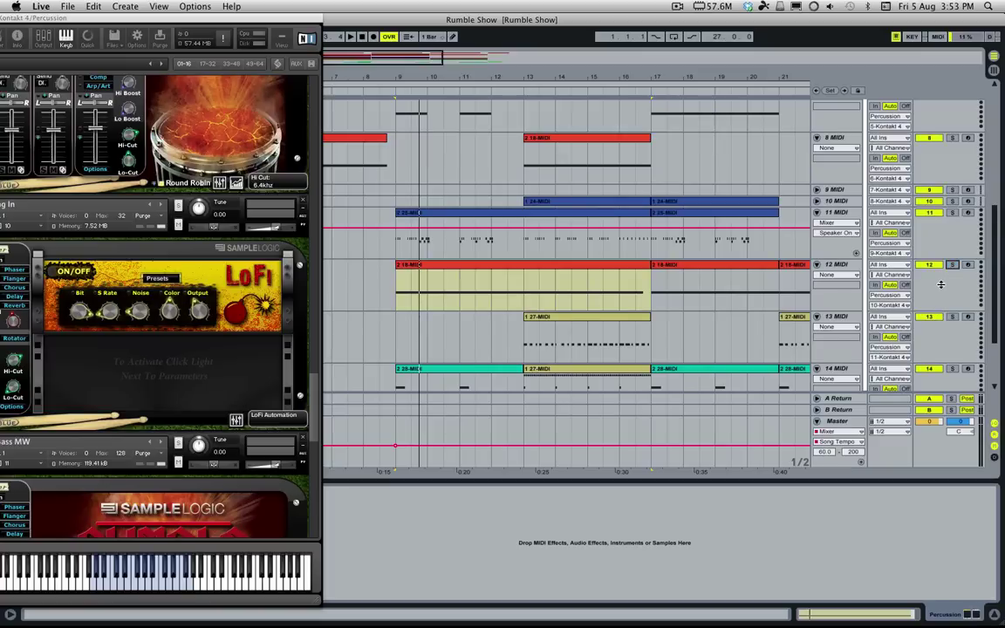
# Solo track 14 MIDI and play it from its first clip at bar 9
pyautogui.scroll(-2, 940, 284)
pyautogui.click(952, 297)
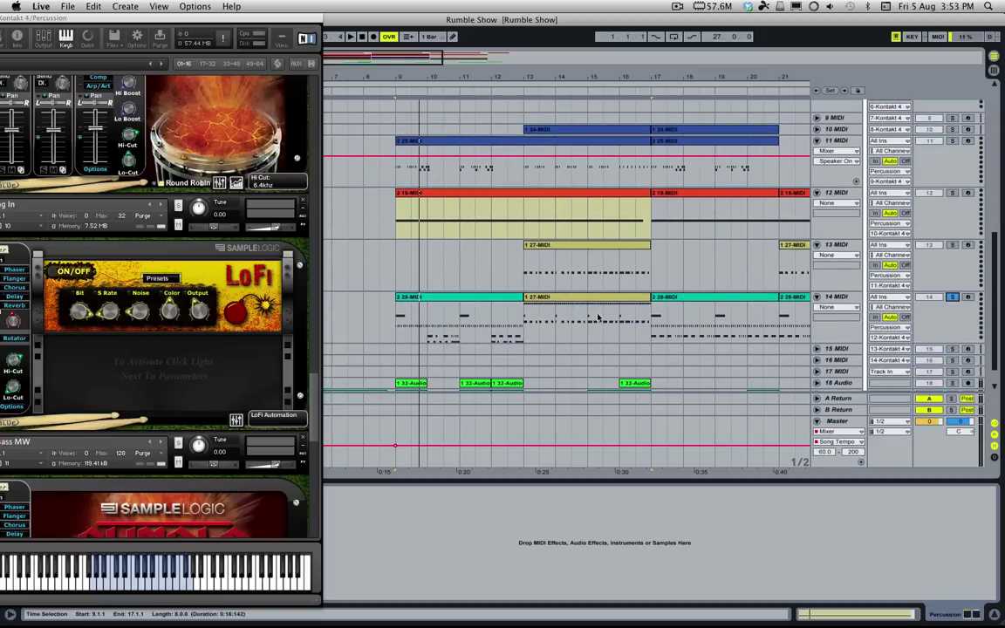
pyautogui.click(433, 298)
pyautogui.press('space')
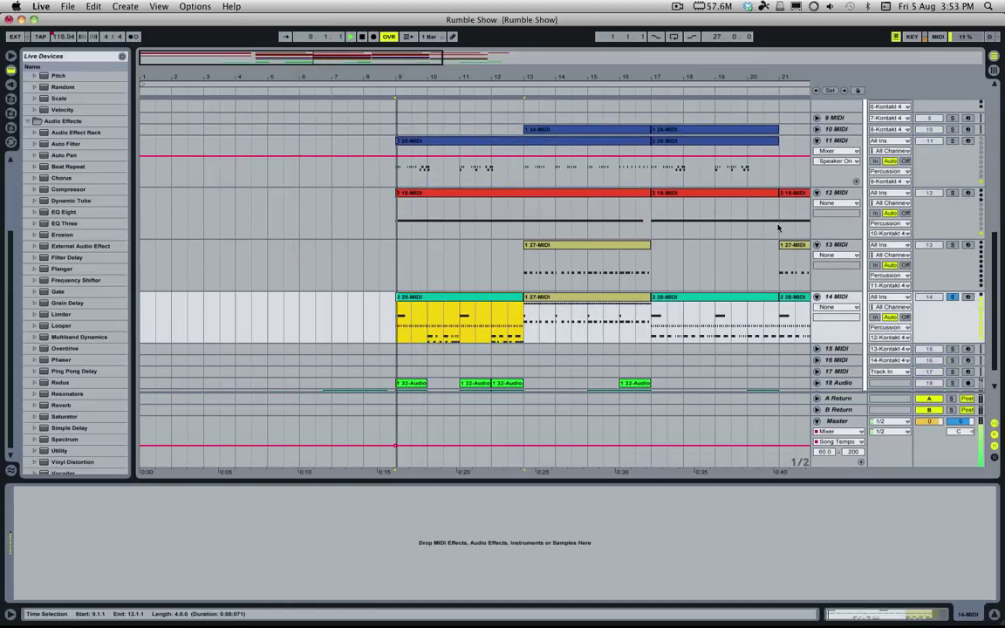
# Open the Percussion track's Kontakt instrument and move its window off the device browser
pyautogui.scroll(10, 845, 143)
pyautogui.scroll(2, 845, 142)
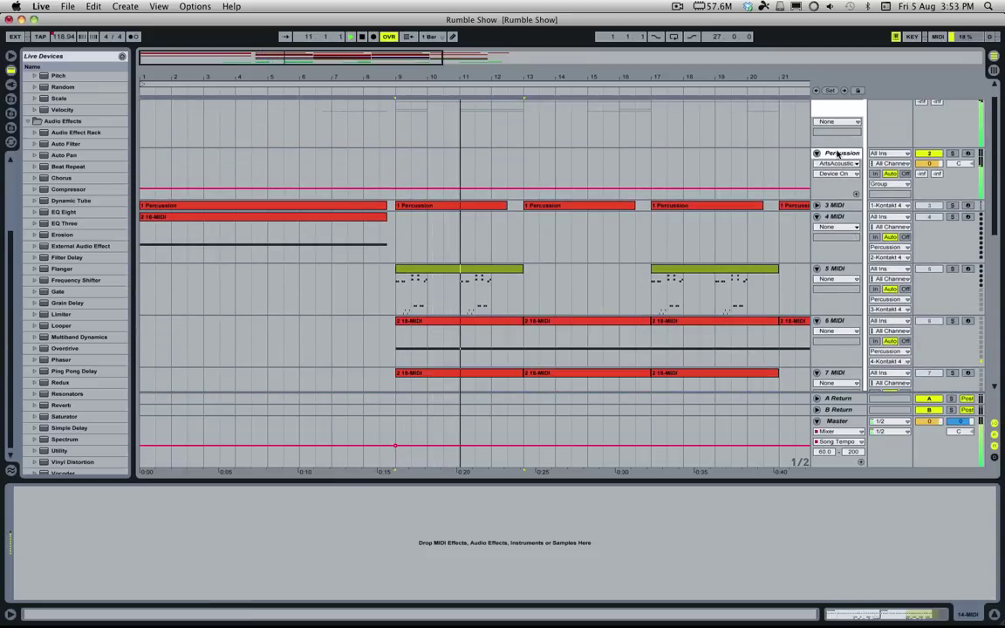
pyautogui.scroll(-8, 458, 263)
pyautogui.scroll(8, 724, 191)
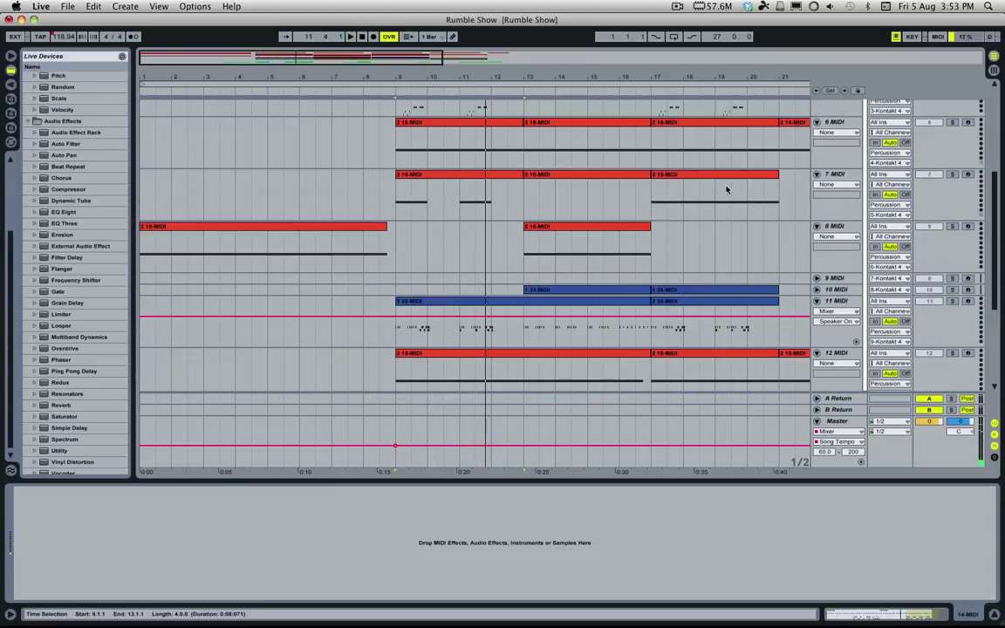
pyautogui.click(808, 200)
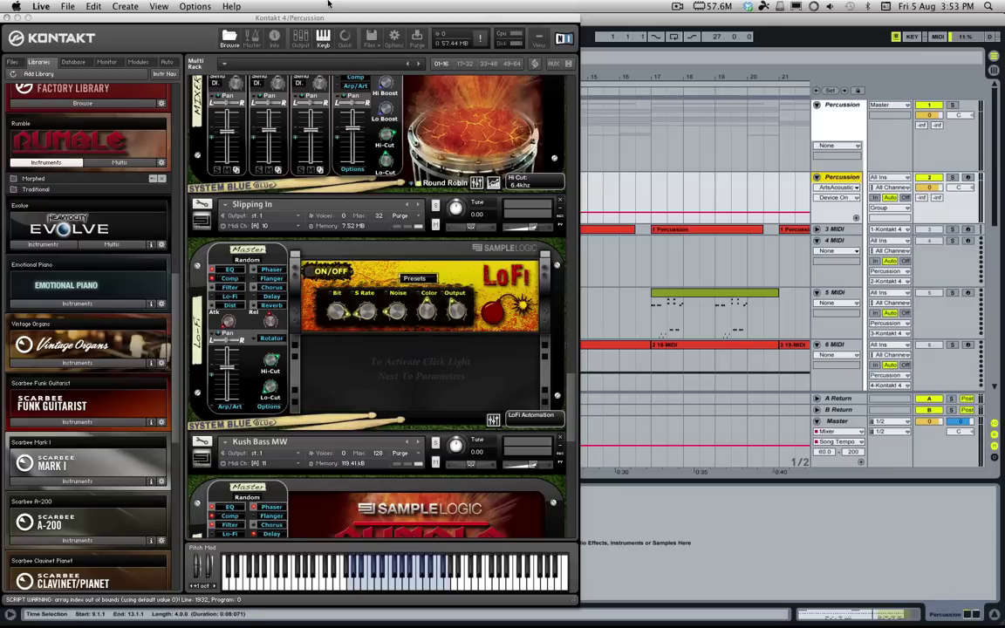
pyautogui.moveTo(297, 15); pyautogui.dragTo(462, 16)
# Open Rumble's Morphed instrument folder, bring up the Destructive Mayhem patch and check its Comp effect
pyautogui.click(207, 160)
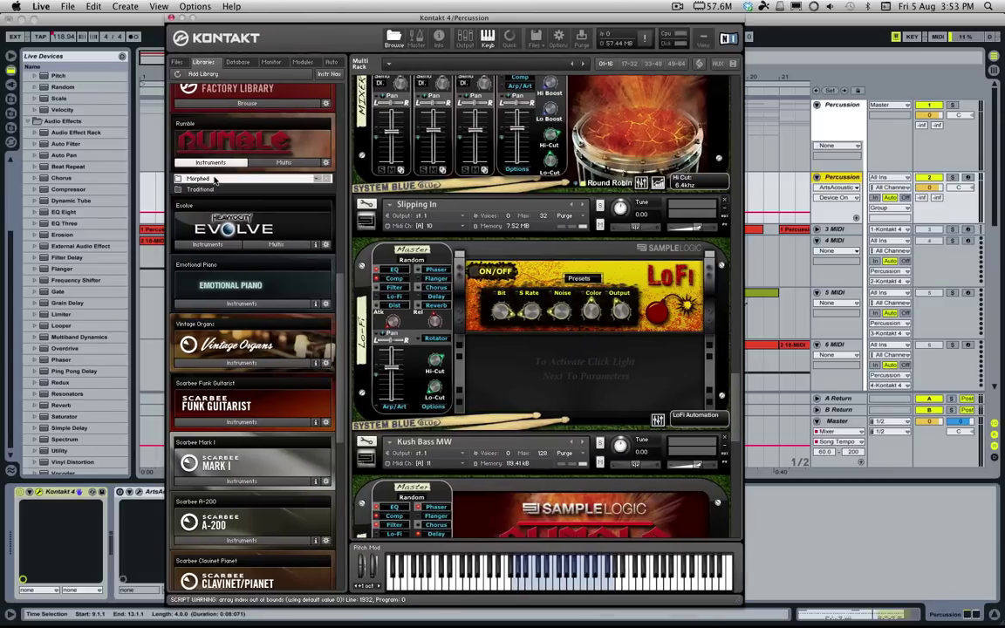
pyautogui.scroll(-5, 469, 295)
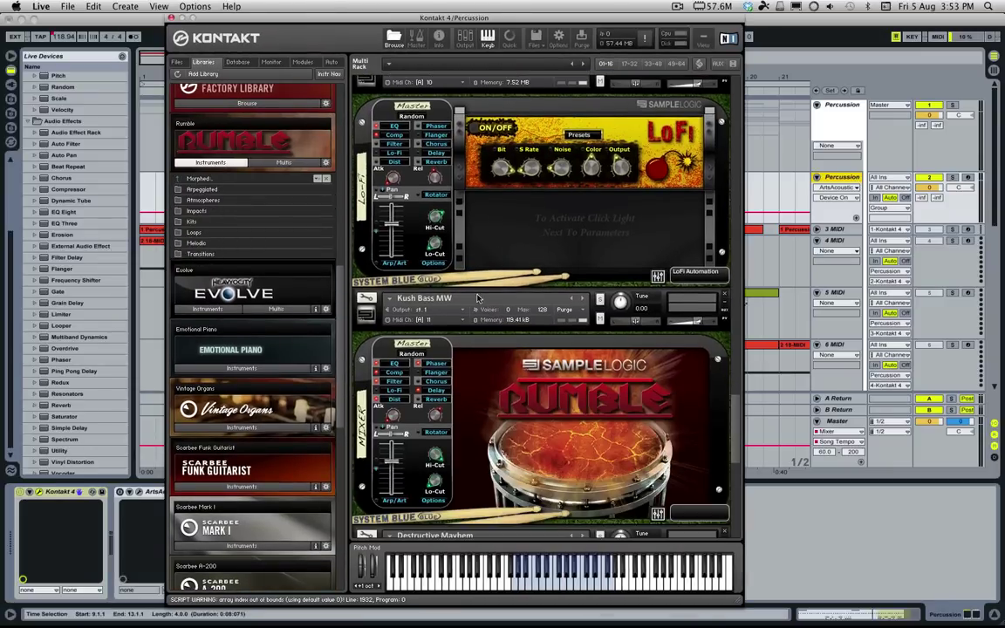
pyautogui.scroll(-5, 545, 315)
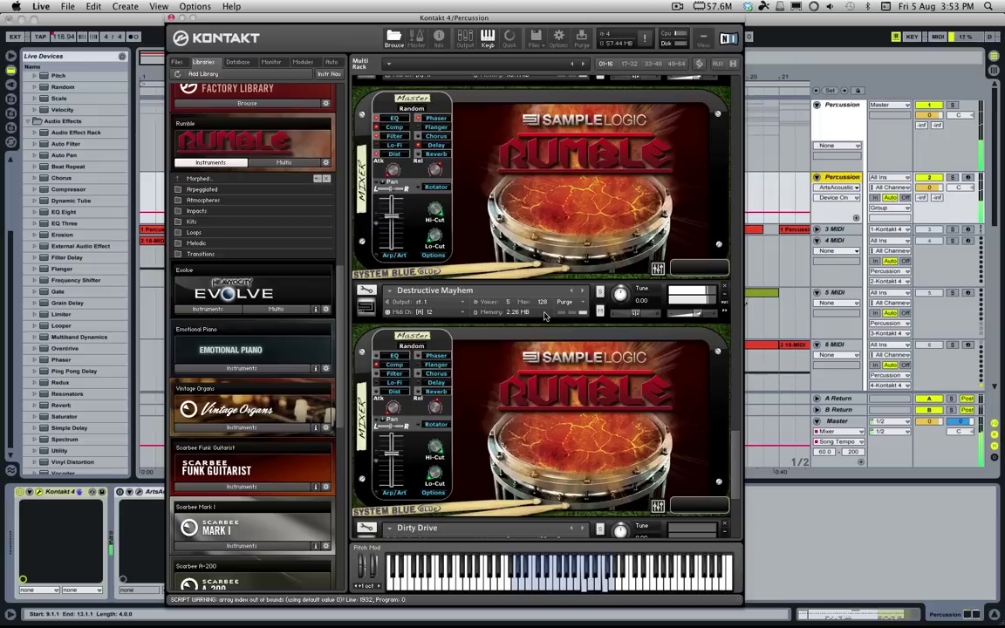
pyautogui.click(398, 364)
pyautogui.click(397, 364)
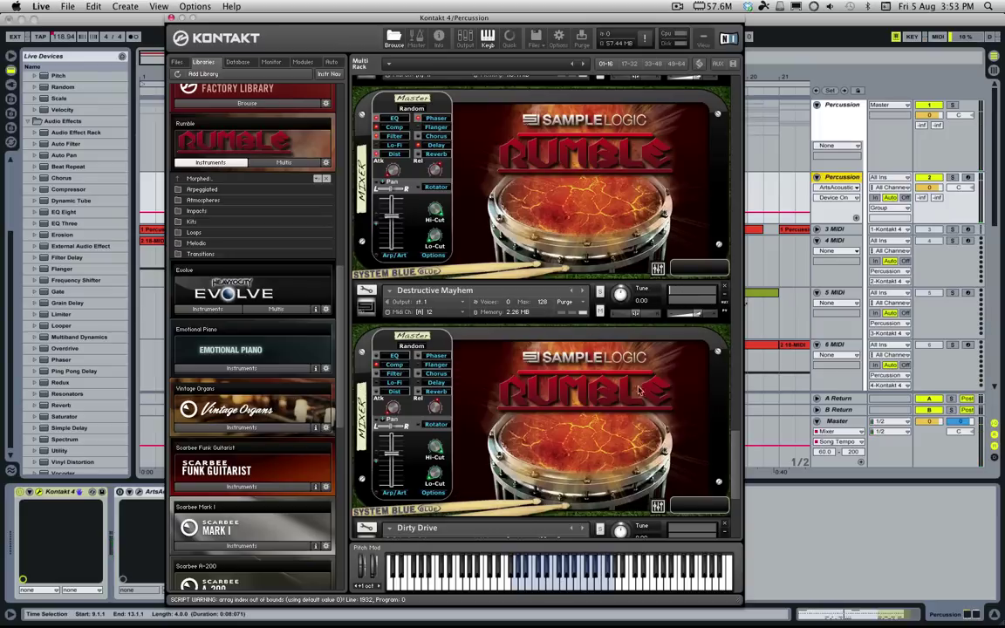
# Return to the arrangement and arm track 14 MIDI for recording
pyautogui.scroll(-10, 941, 284)
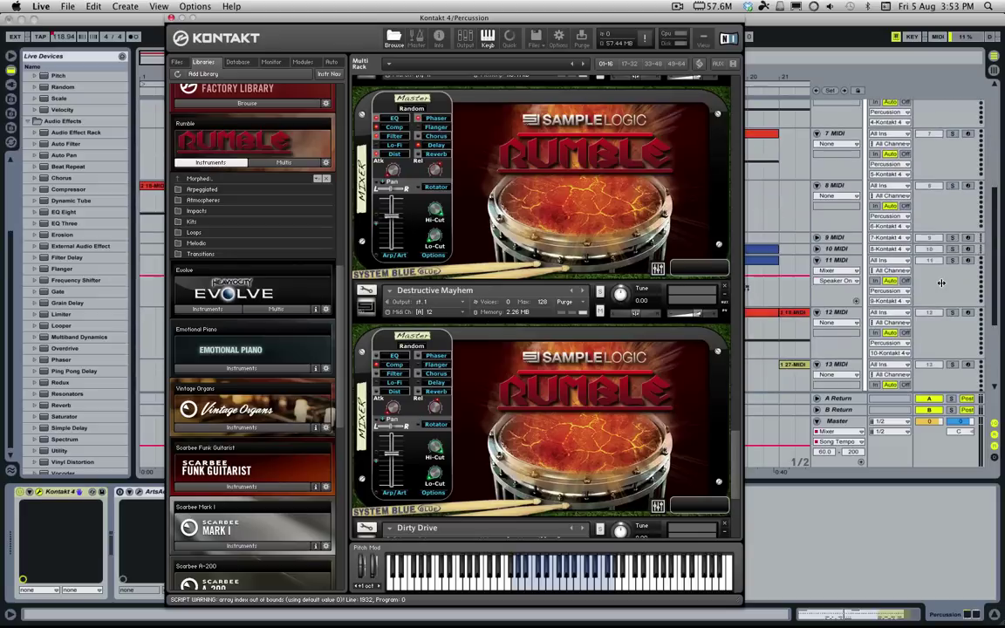
pyautogui.click(968, 266)
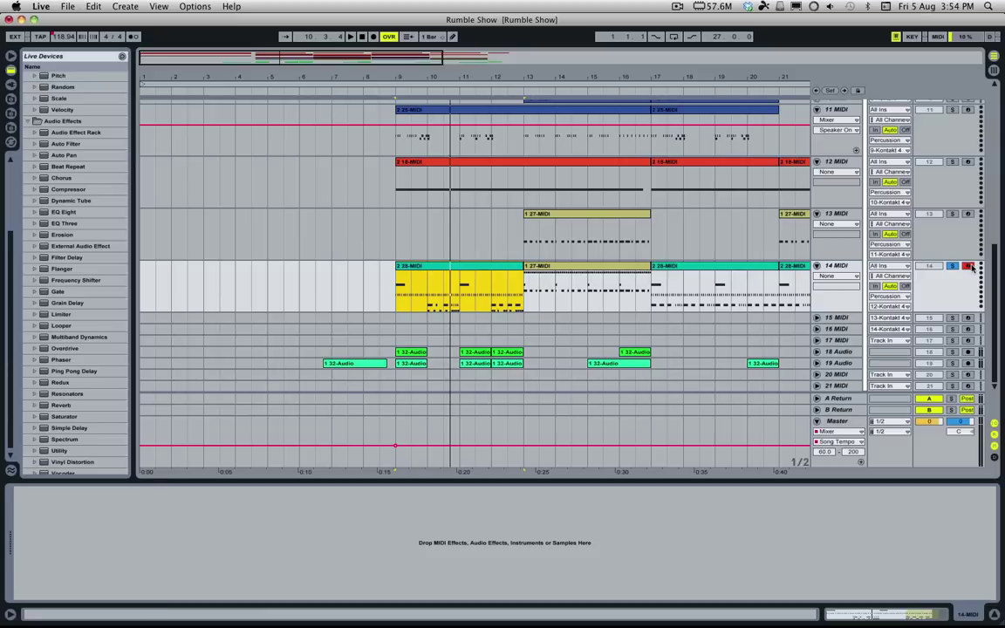
# Solo track 7 MIDI alongside 14 MIDI and play the arrangement from bar 9
pyautogui.scroll(10, 597, 195)
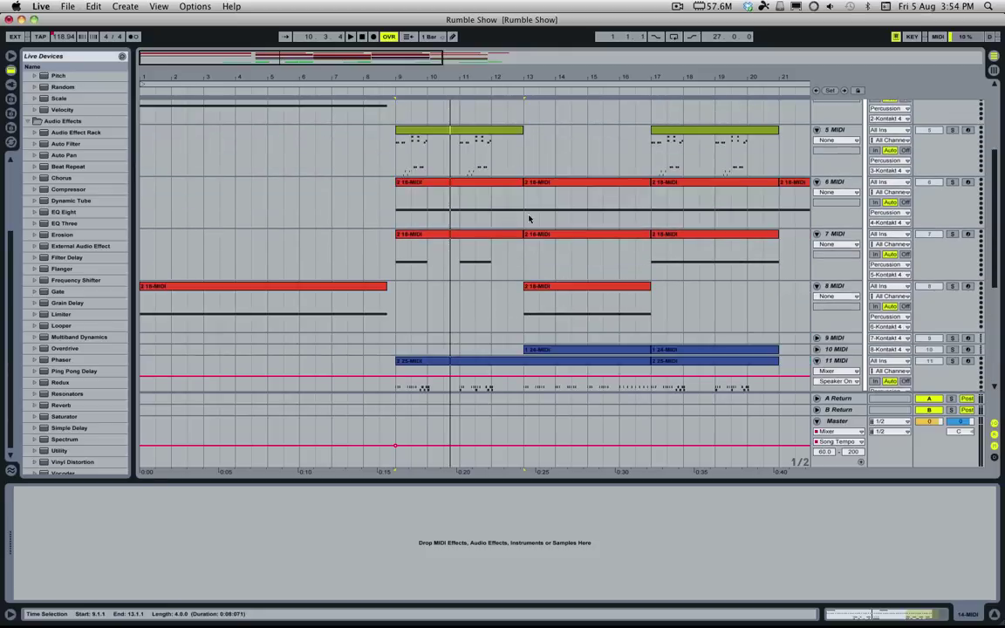
pyautogui.press('space')
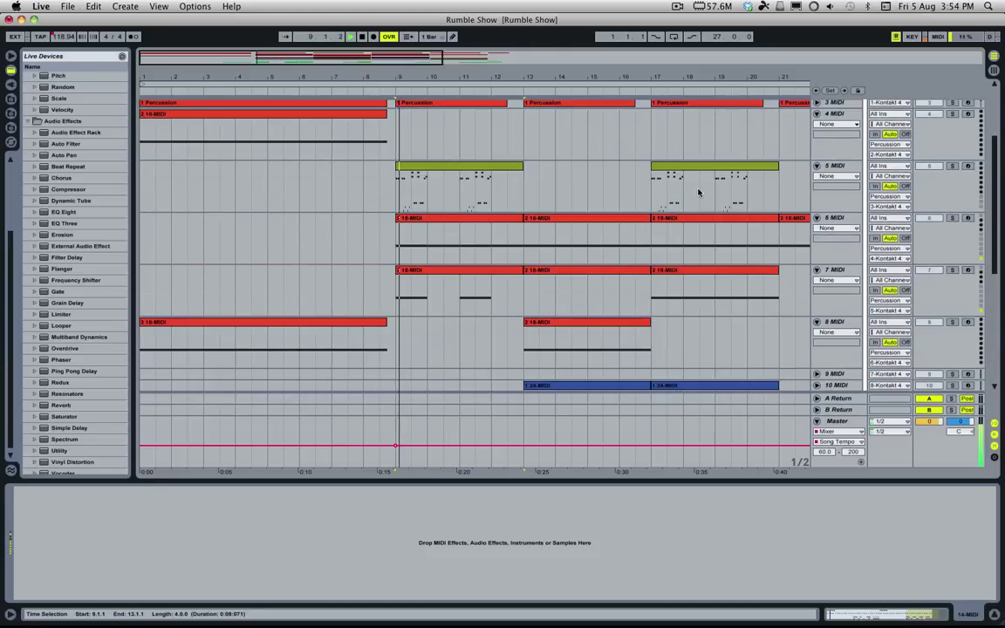
pyautogui.click(951, 272)
pyautogui.scroll(-4, 652, 243)
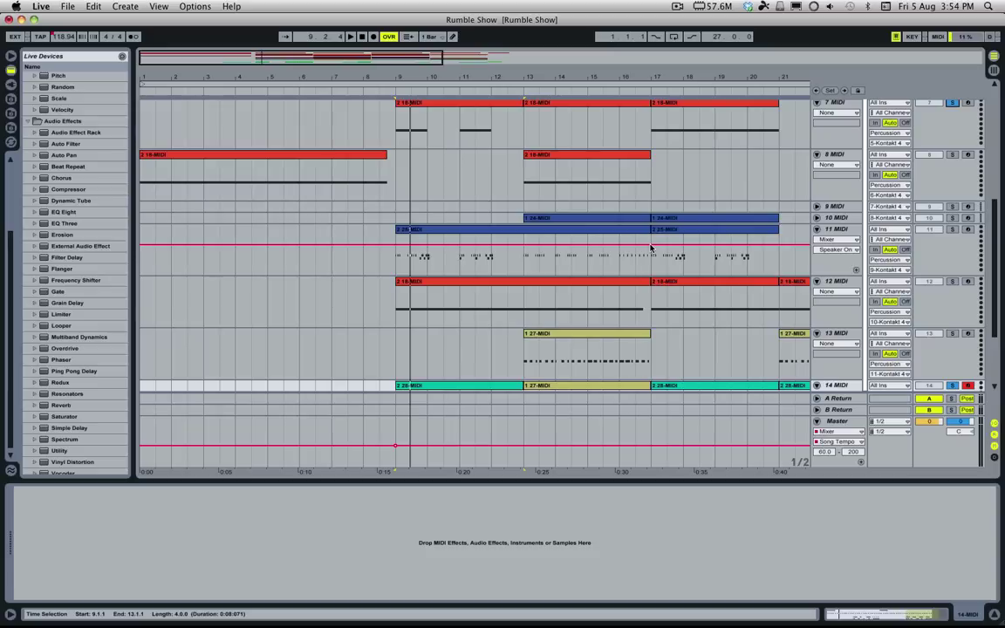
pyautogui.press('space')
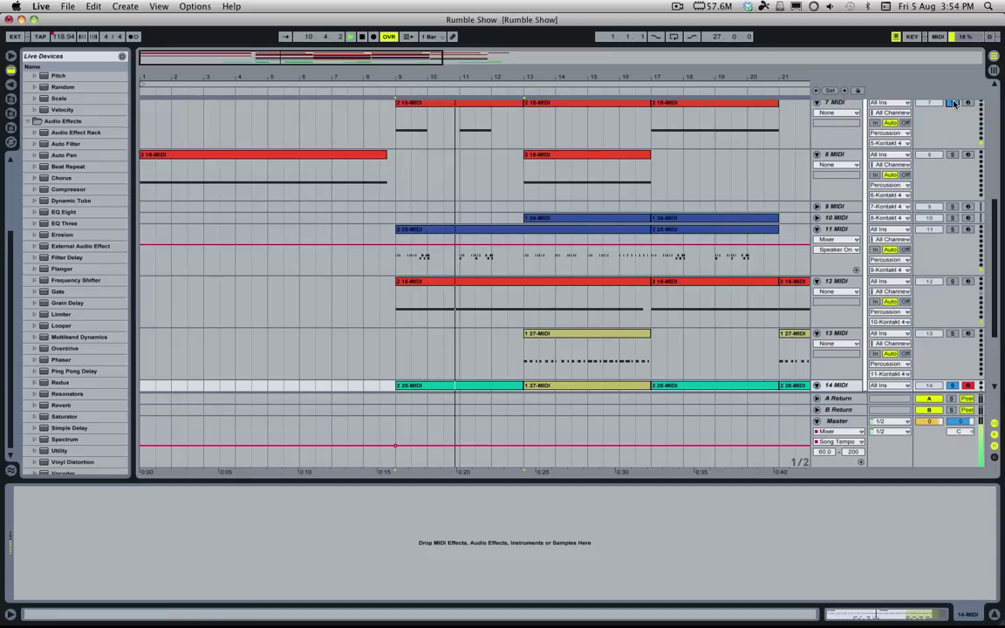
pyautogui.scroll(2, 951, 166)
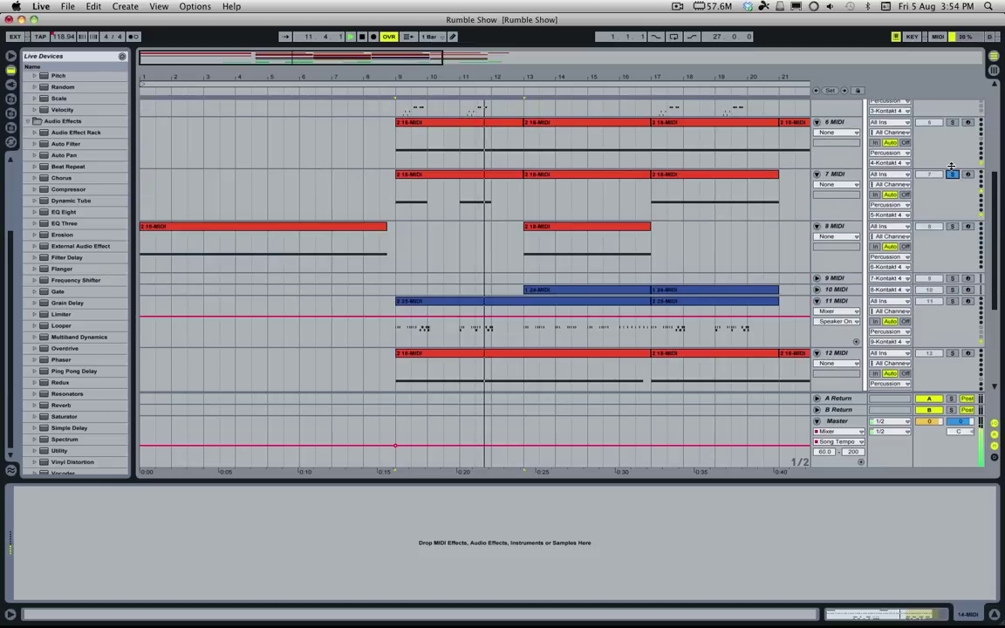
# Replay from bar 9 with 6 MIDI soloed in place of 7 MIDI, and stop after clearing its solo
pyautogui.press('space')
pyautogui.press('space')
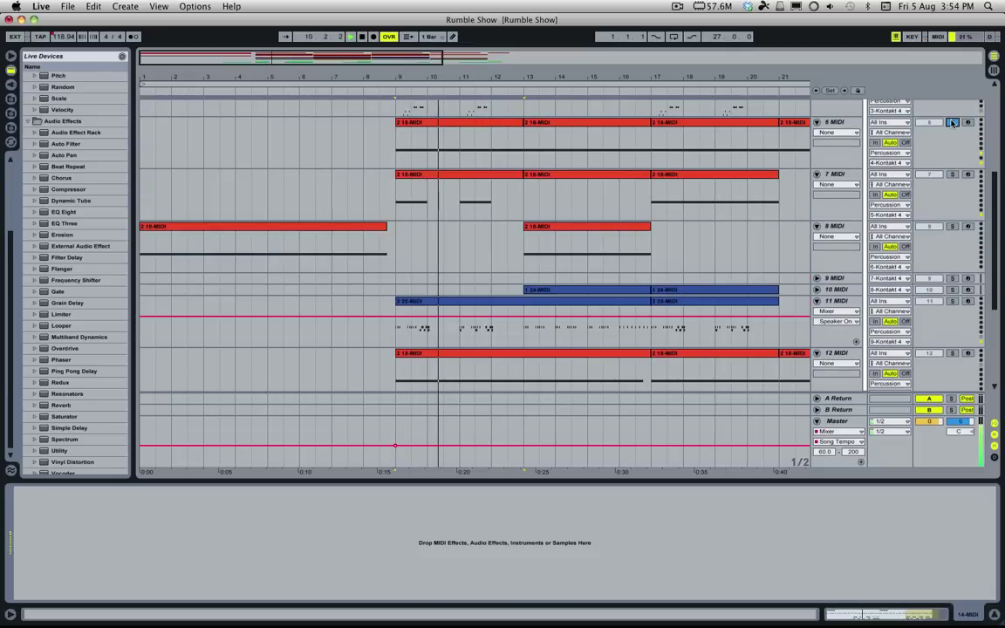
pyautogui.click(951, 122)
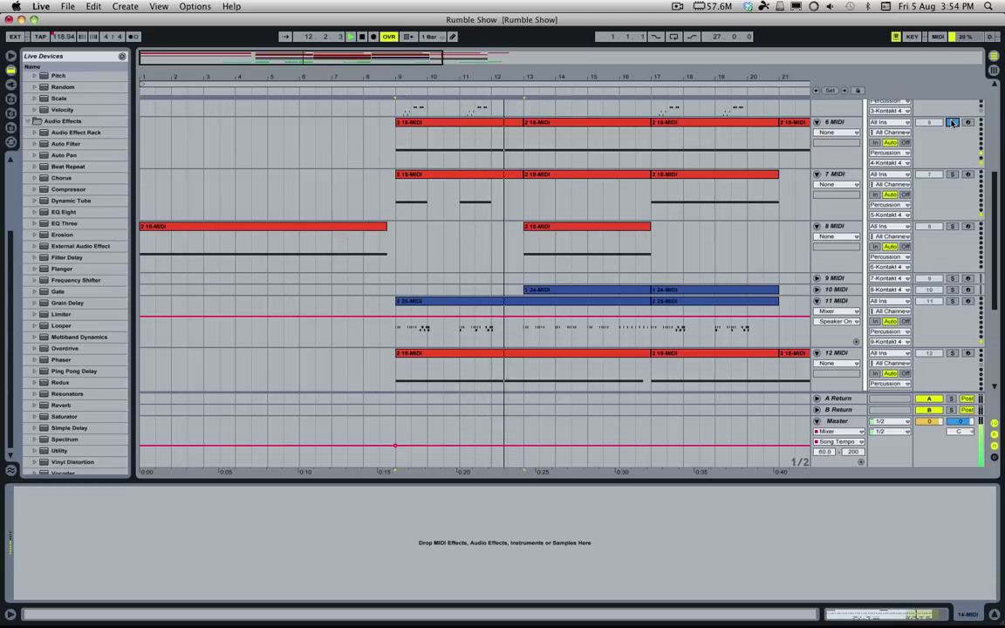
pyautogui.click(952, 123)
pyautogui.press('space')
# Unfold track 18 Audio, solo it in place of 14 MIDI and play its clip from bar 12
pyautogui.scroll(-4, 658, 245)
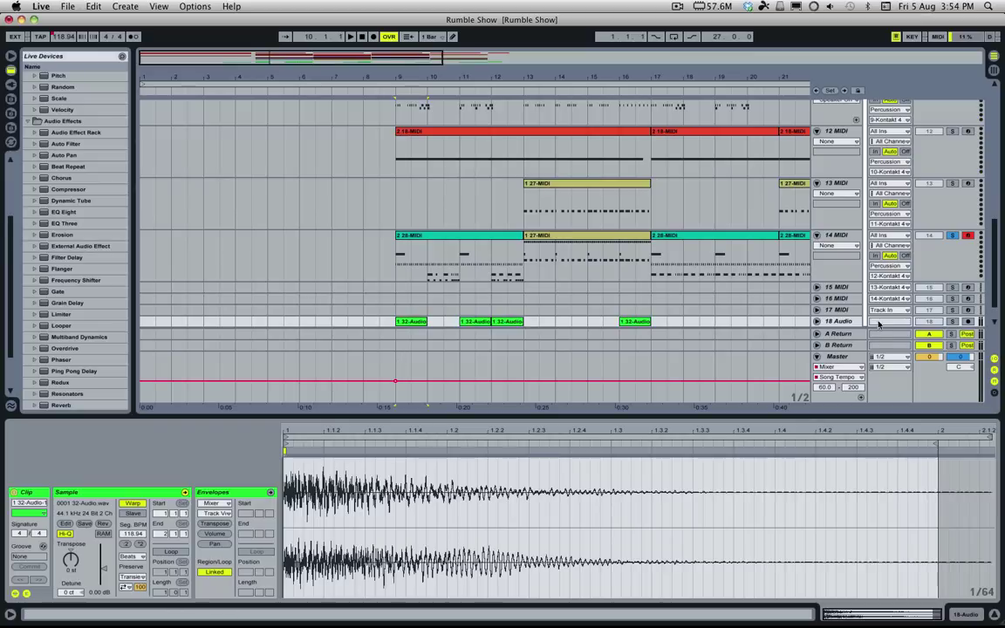
pyautogui.press('space')
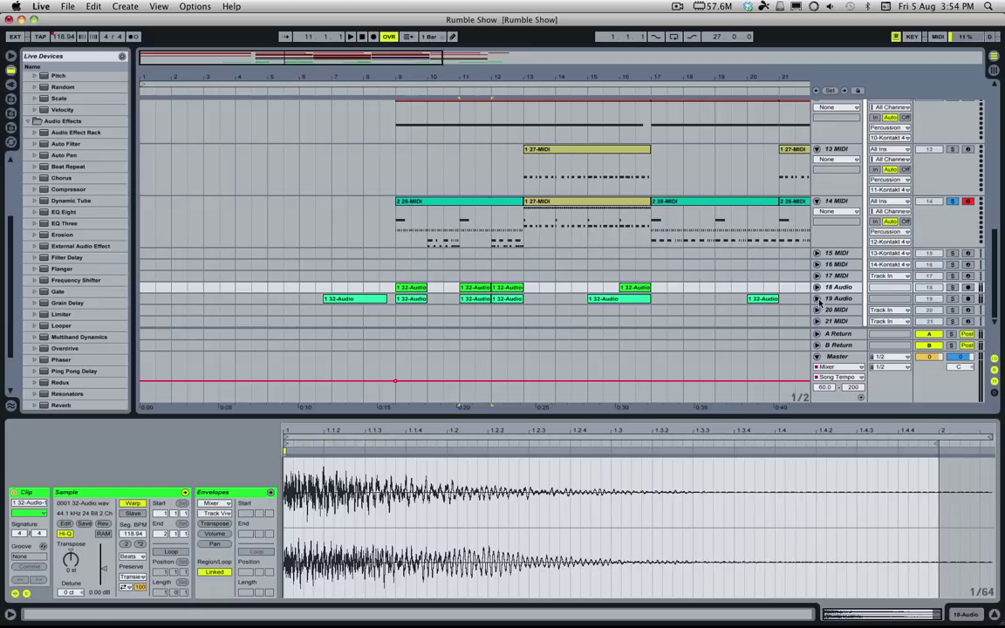
pyautogui.click(816, 287)
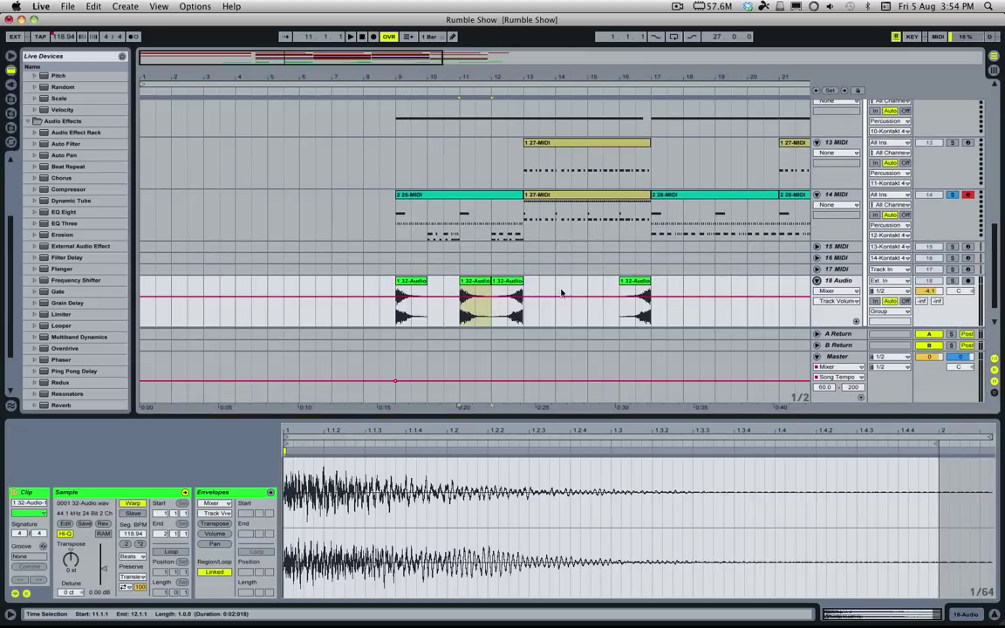
pyautogui.click(491, 319)
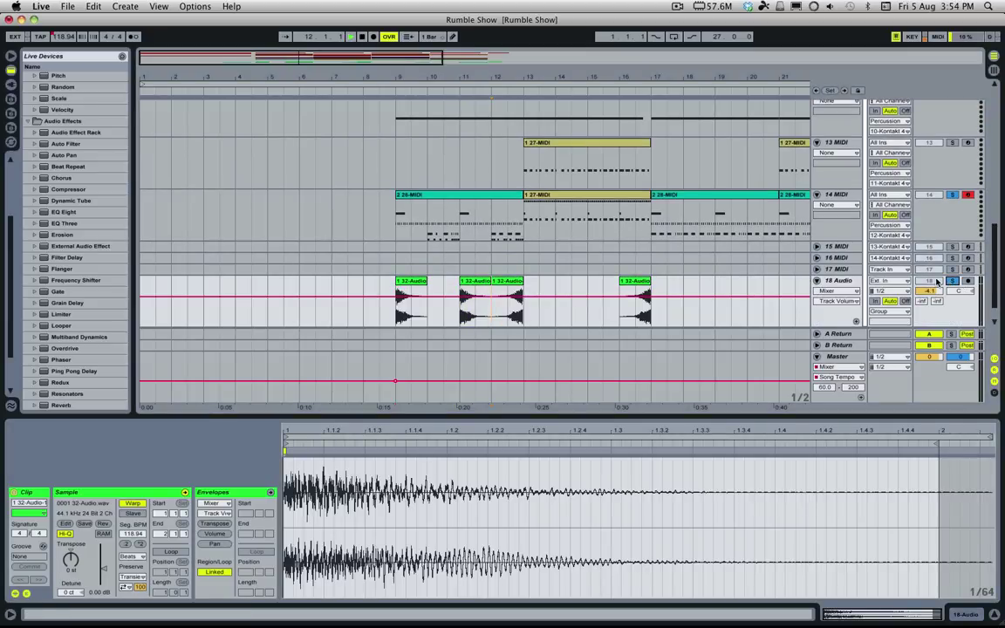
pyautogui.click(951, 195)
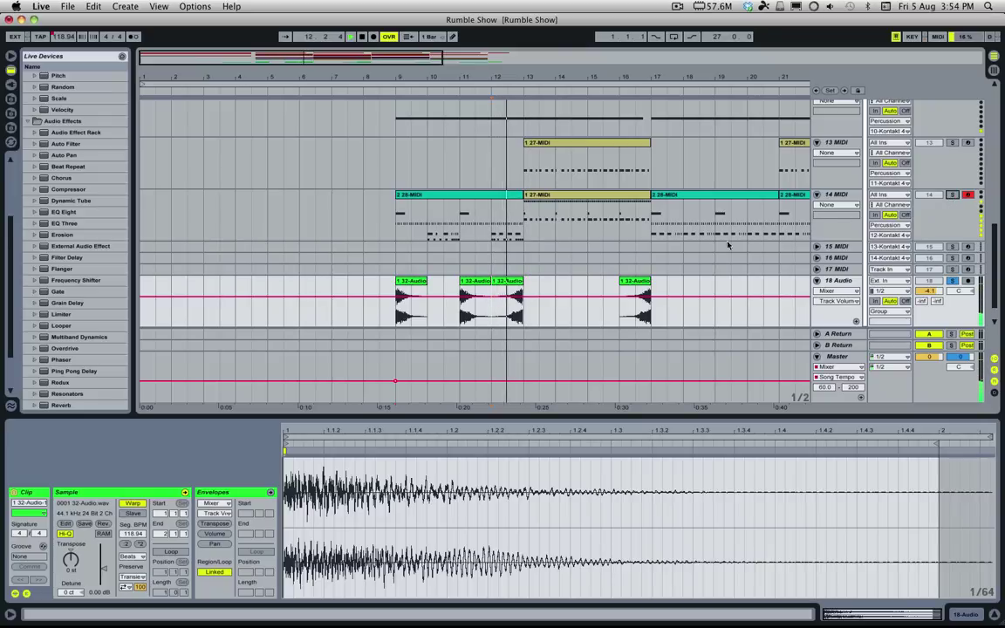
pyautogui.scroll(-2, 659, 253)
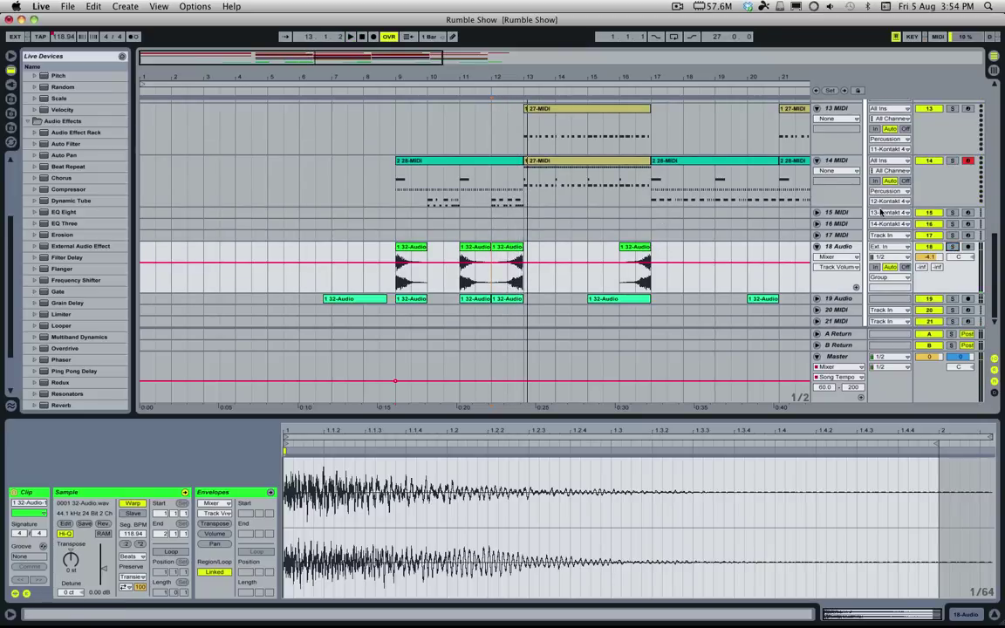
# Solo track 8 MIDI, play its clip from bar 13 and enlarge the arrangement area slightly
pyautogui.scroll(10, 594, 179)
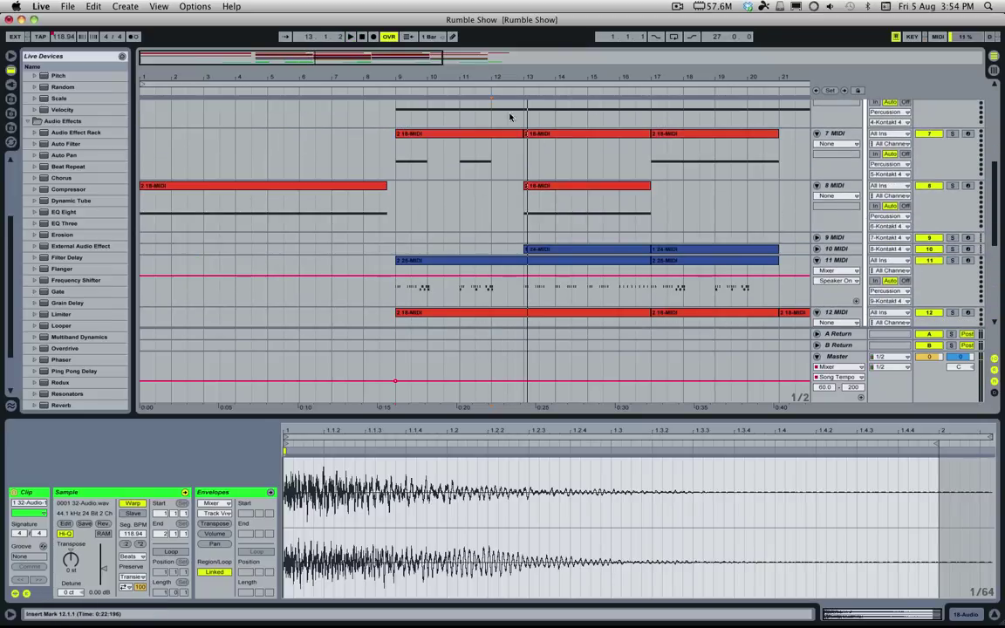
pyautogui.click(559, 186)
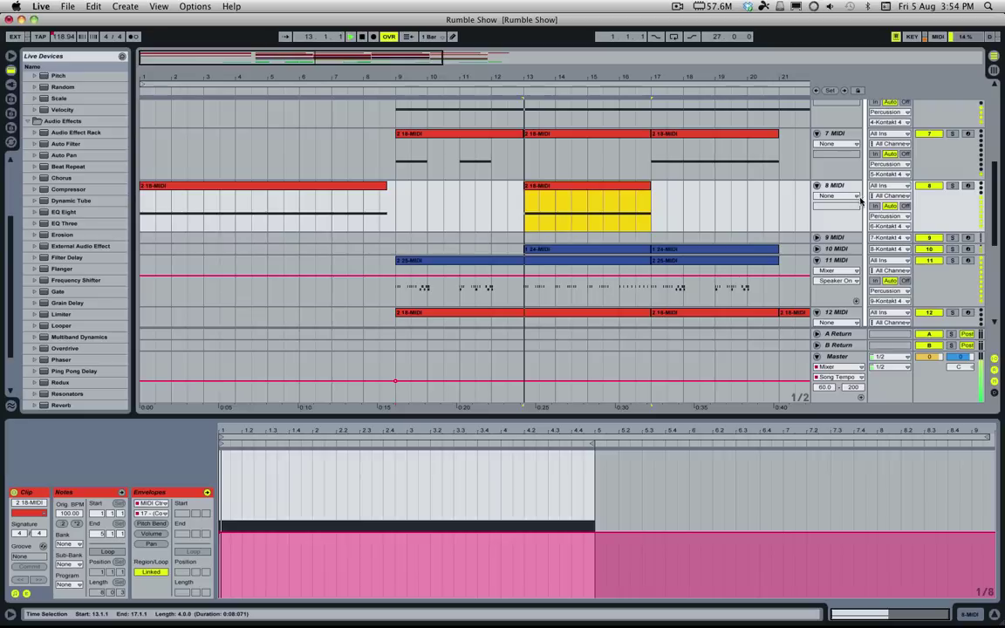
pyautogui.click(954, 187)
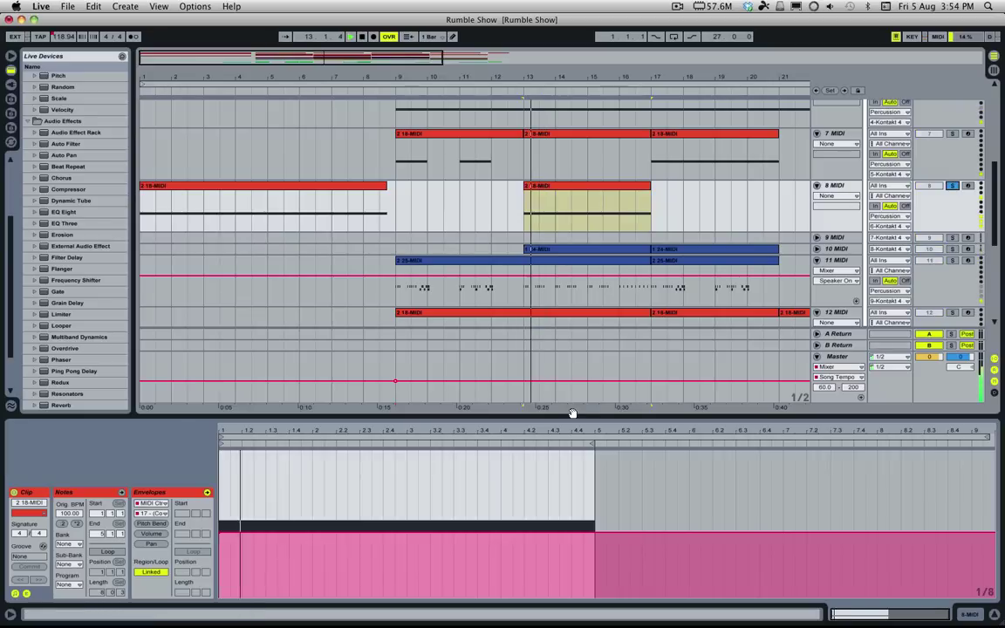
pyautogui.moveTo(569, 416); pyautogui.dragTo(566, 436)
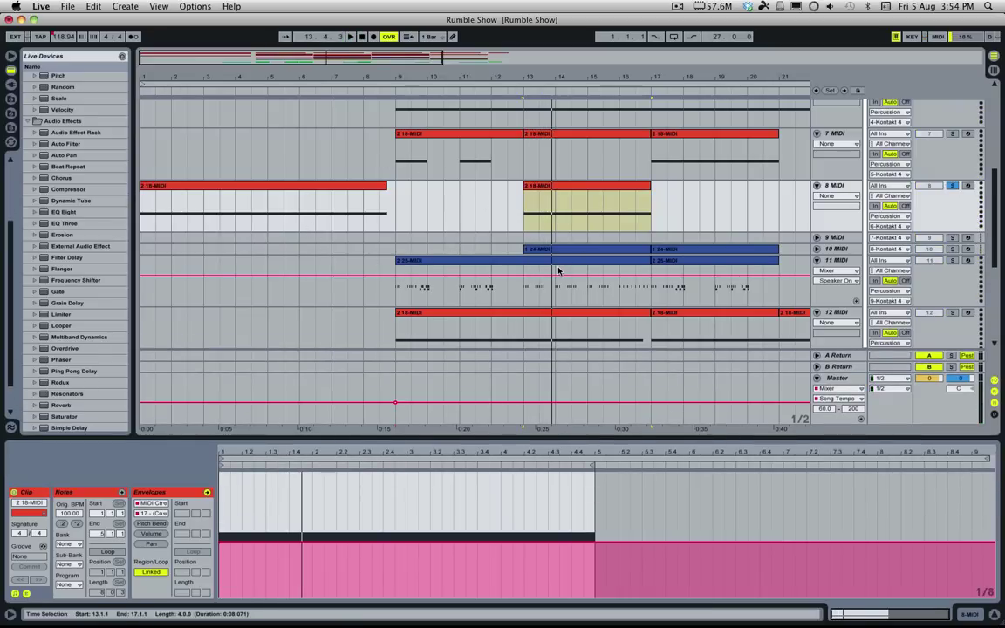
# Solo track 11 MIDI in place of 8 MIDI and play it from bar 13 with its clip envelope shown
pyautogui.scroll(-3, 567, 270)
pyautogui.click(610, 227)
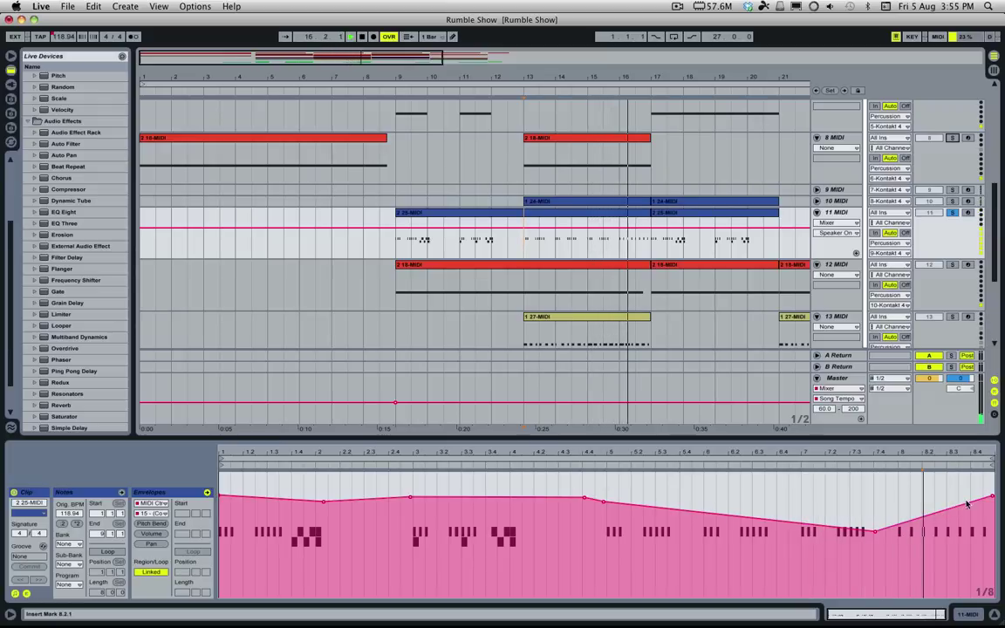
pyautogui.press('space')
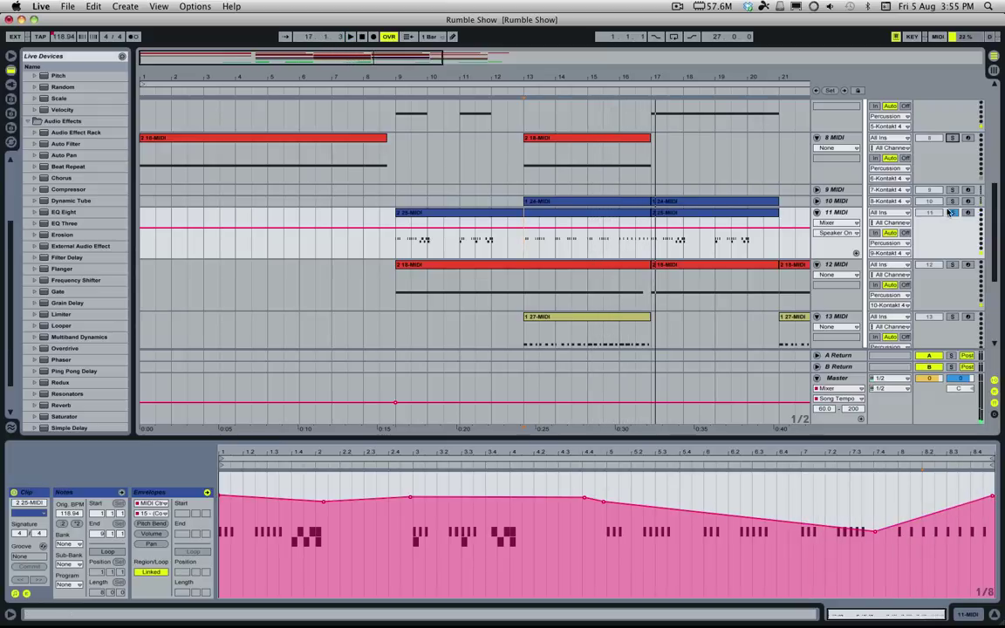
# Solo track 13 MIDI in place of 11 MIDI and play it from bar 13
pyautogui.scroll(-3, 927, 258)
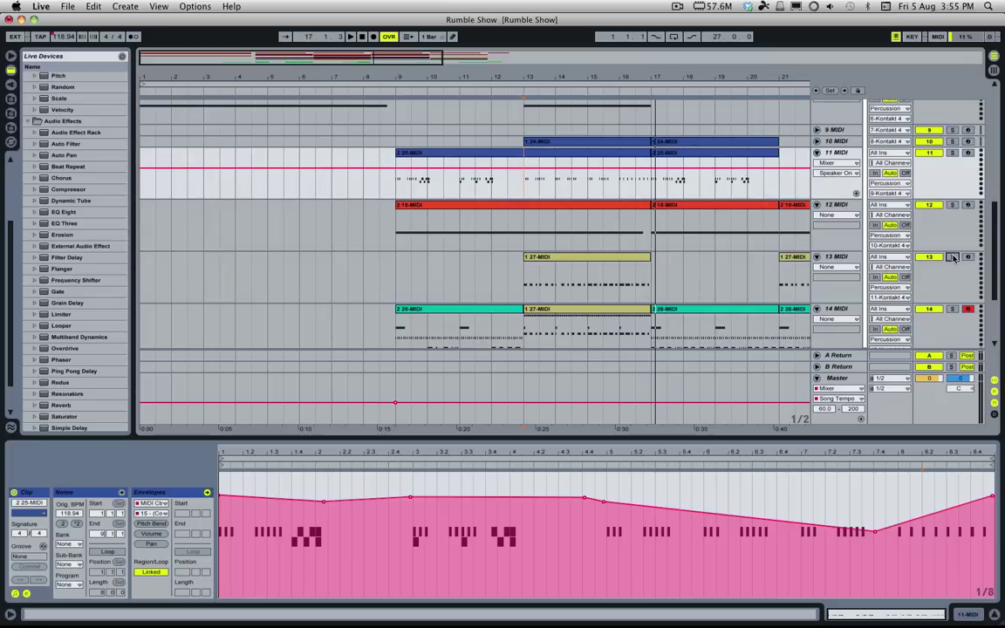
pyautogui.scroll(1, 854, 250)
pyautogui.scroll(8, 855, 250)
pyautogui.press('space')
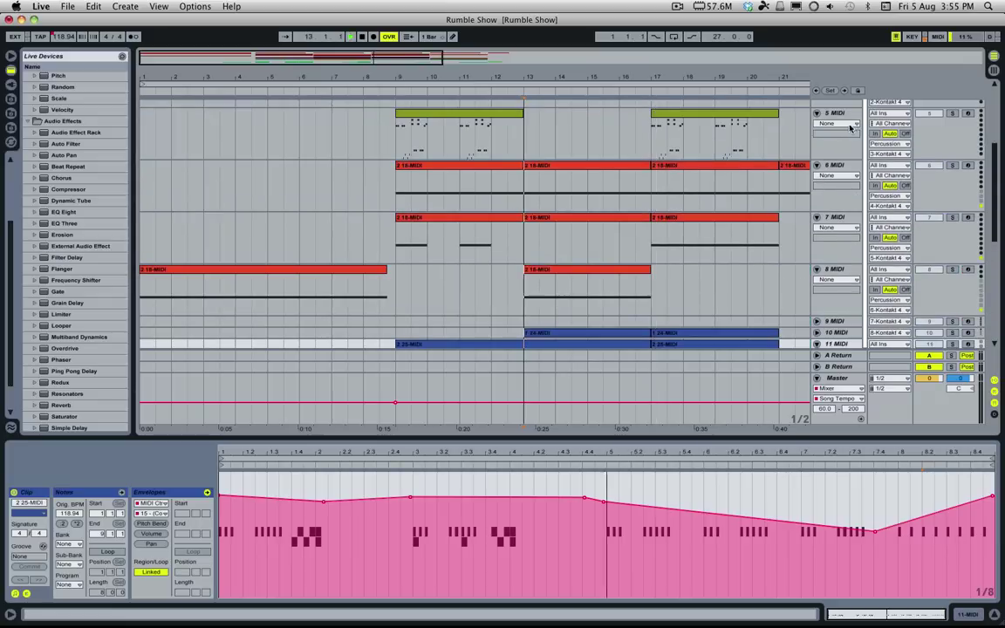
# Reopen the Percussion Kontakt at the Kush Bass MW patch, browse Rumble's Melodic folder and return to Morphed
pyautogui.click(833, 177)
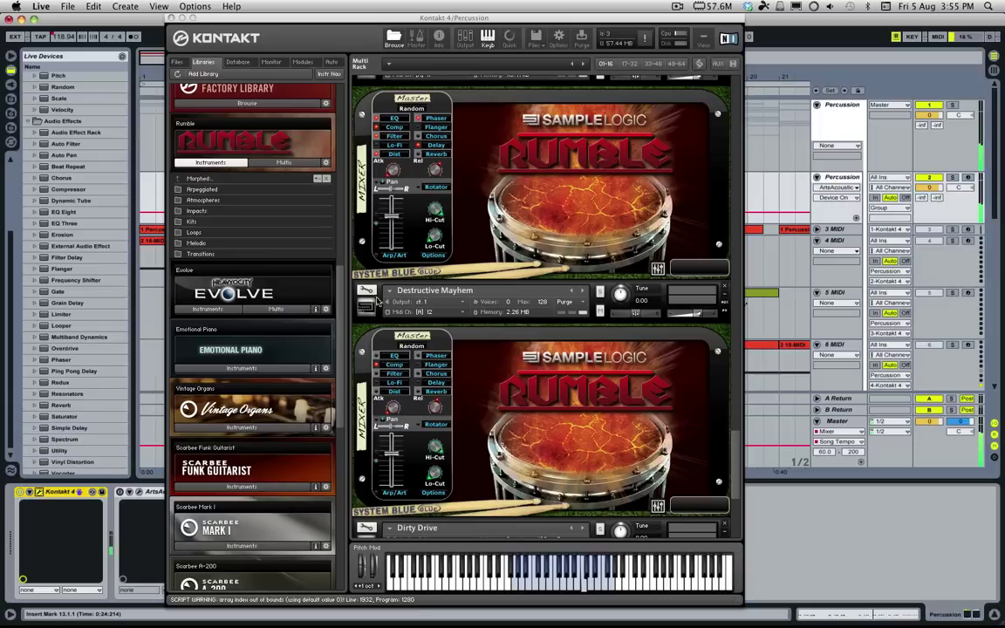
pyautogui.scroll(5, 737, 417)
pyautogui.scroll(2, 737, 417)
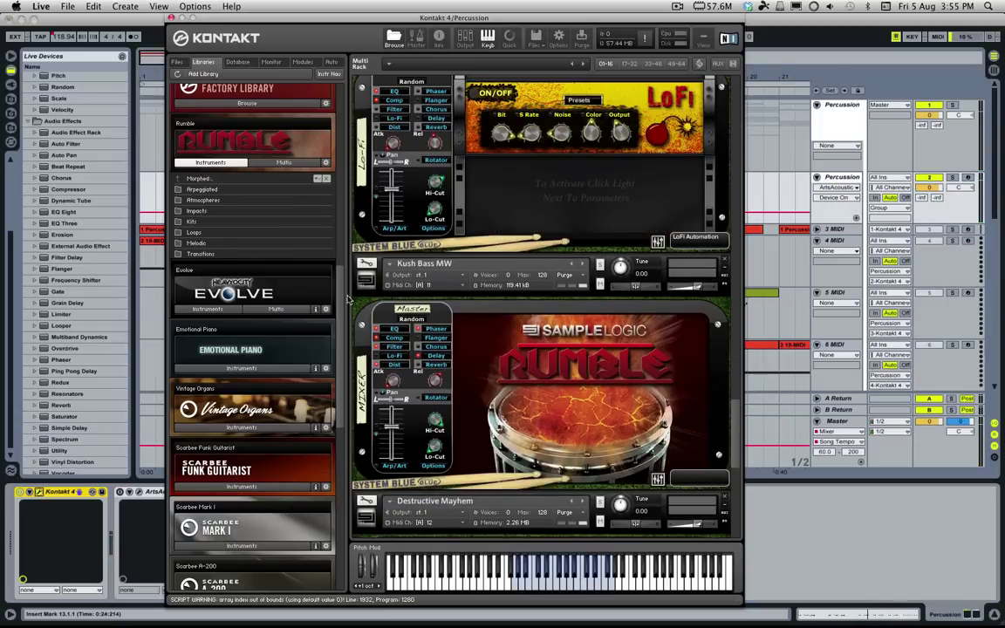
pyautogui.doubleClick(218, 244)
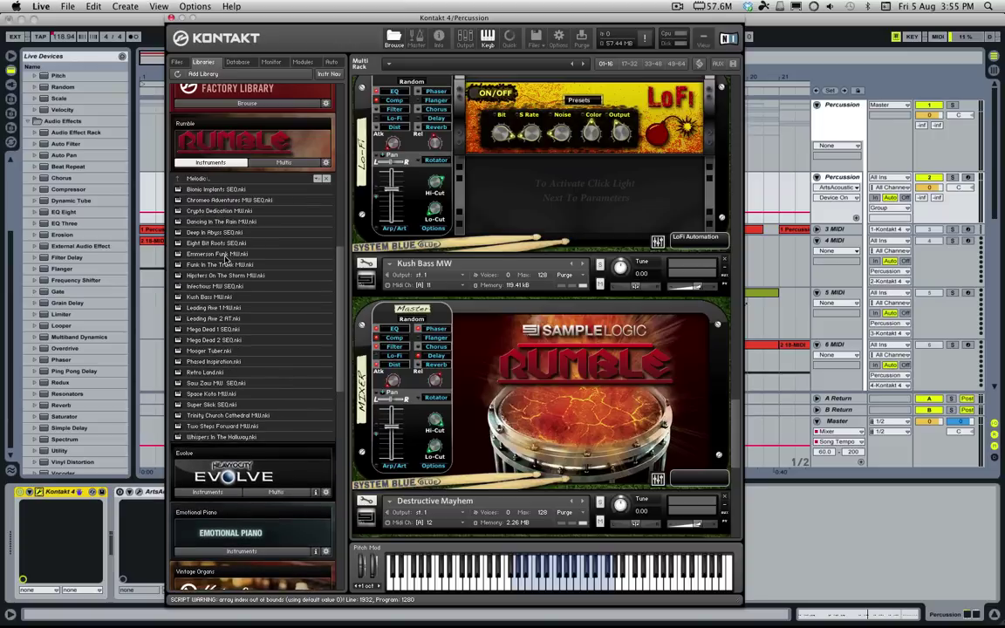
pyautogui.doubleClick(197, 179)
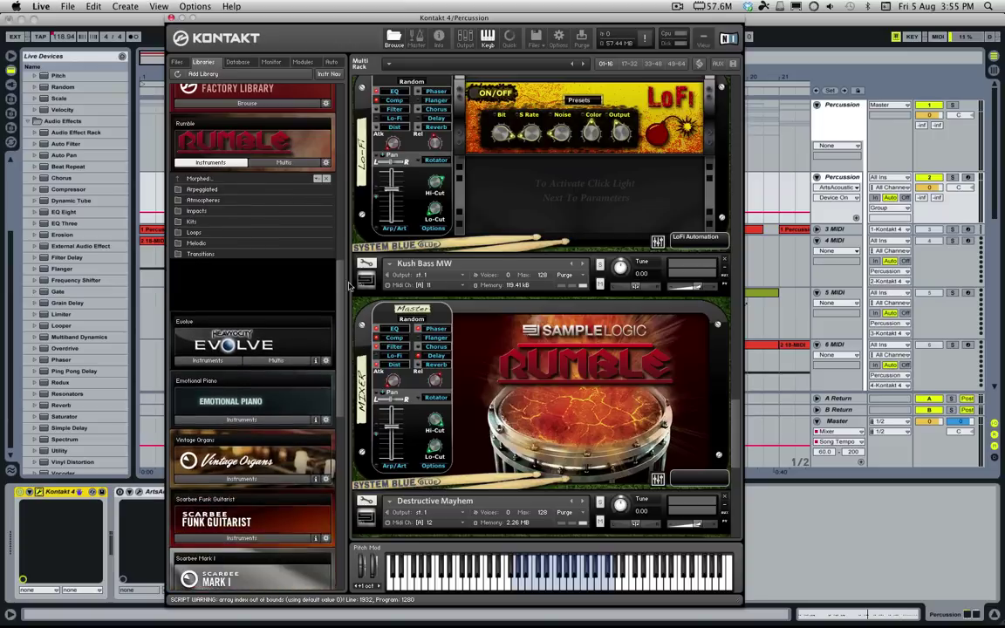
# Open the Kush Bass MW patch's Arp/Art page and play the soloed track from bar 13
pyautogui.click(392, 466)
pyautogui.press('space')
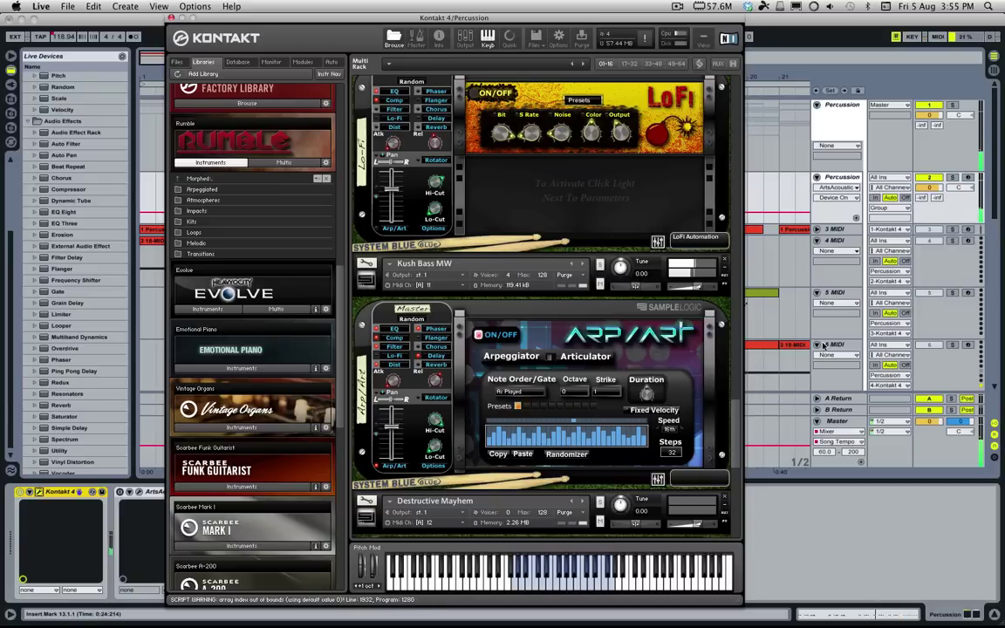
# Arm track 13 MIDI for recording
pyautogui.click(983, 275)
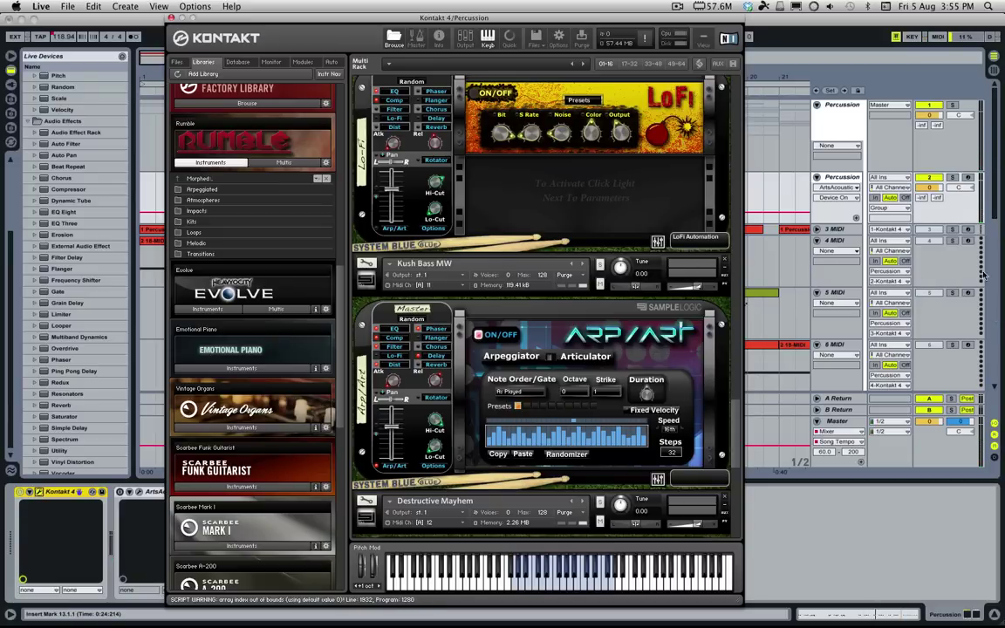
pyautogui.scroll(-5, 941, 275)
pyautogui.click(967, 363)
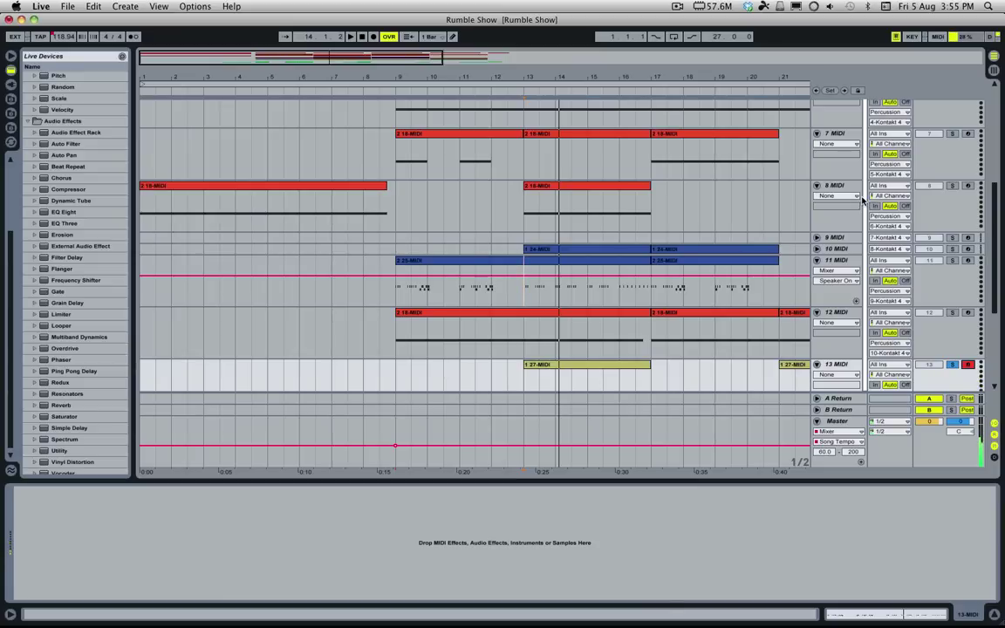
# Reopen the Percussion track's Kontakt, switch off Arp/Art in the Kush Bass MW patch and close the plug-in window
pyautogui.scroll(5, 844, 200)
pyautogui.click(847, 107)
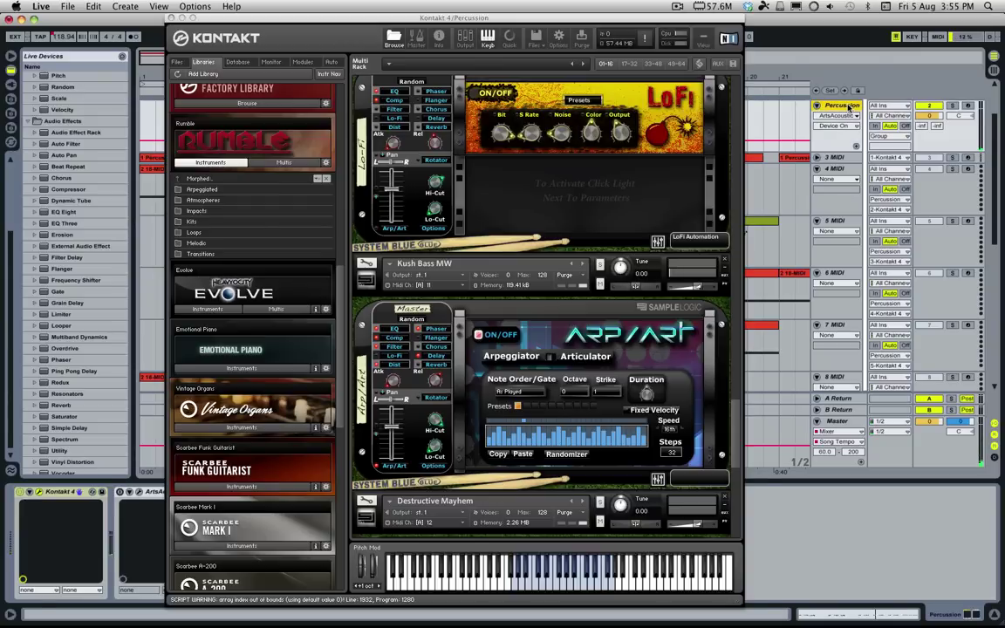
pyautogui.click(377, 467)
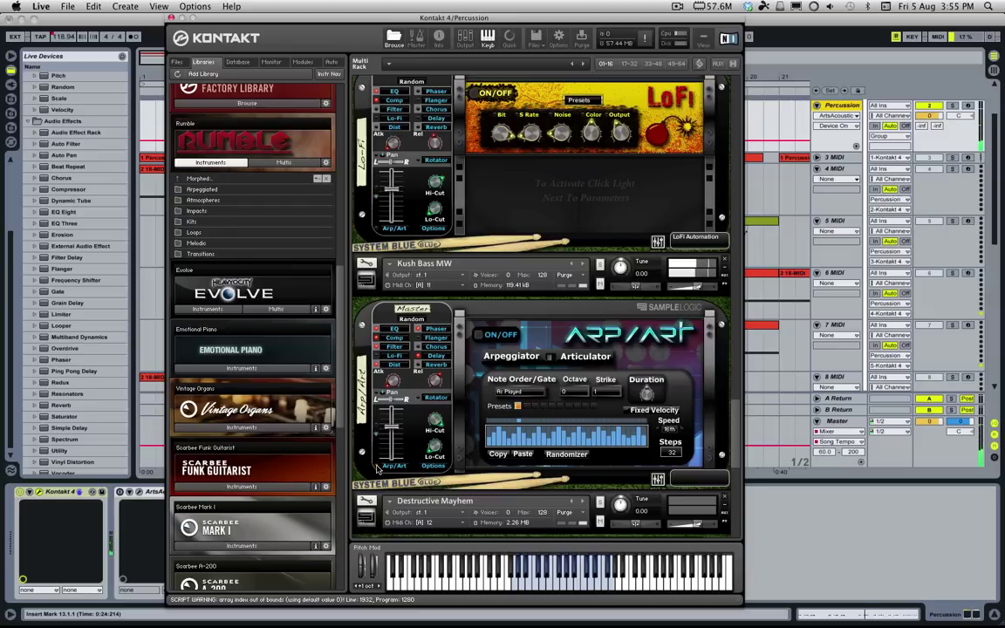
pyautogui.click(171, 18)
# Open the 13 MIDI clip at bar 13 in the note editor and play it
pyautogui.scroll(-5, 542, 349)
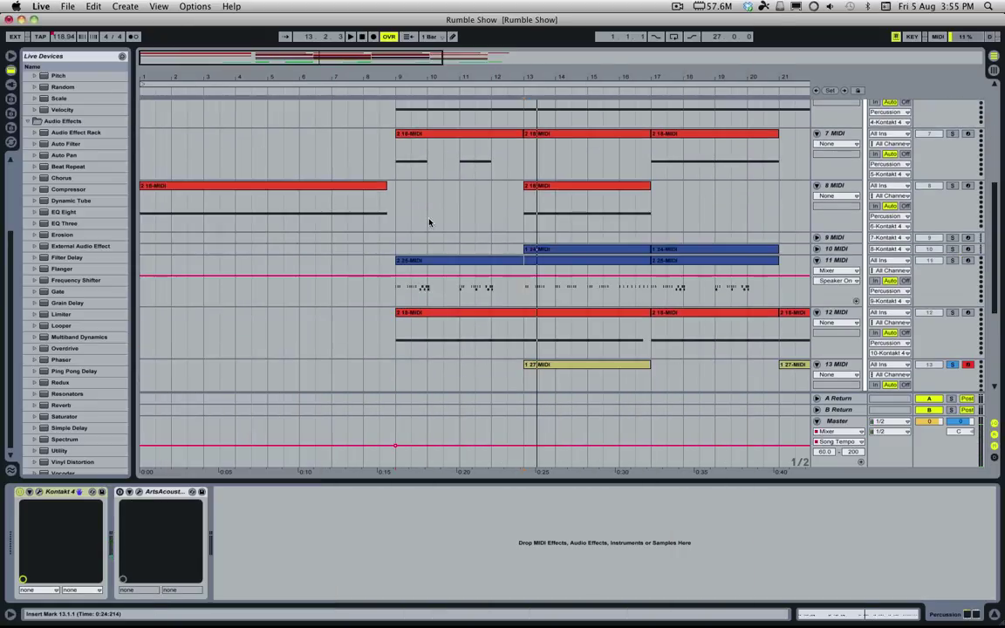
pyautogui.doubleClick(551, 360)
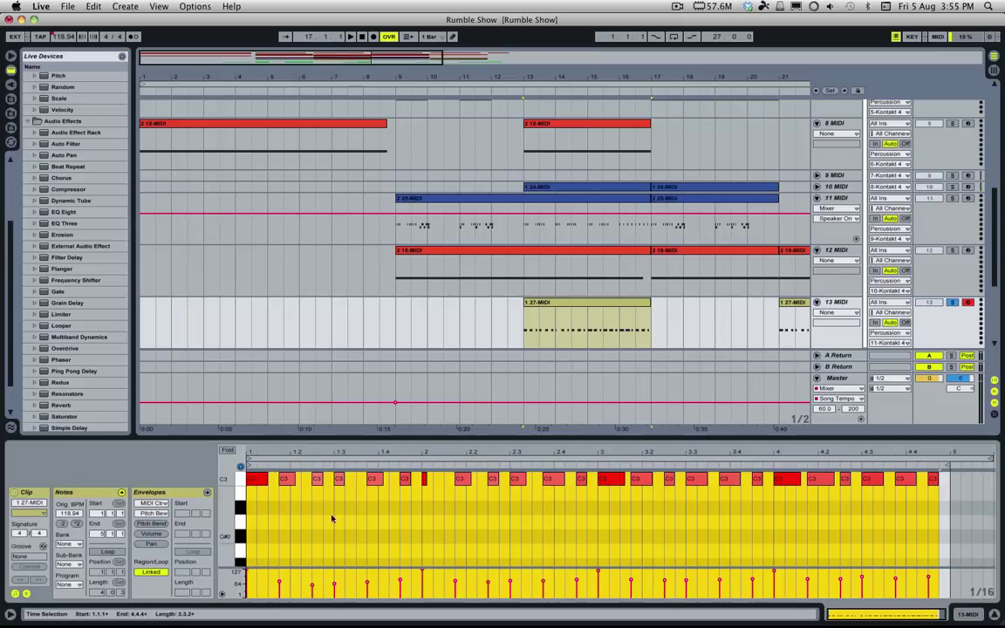
pyautogui.press('space')
pyautogui.click(353, 485)
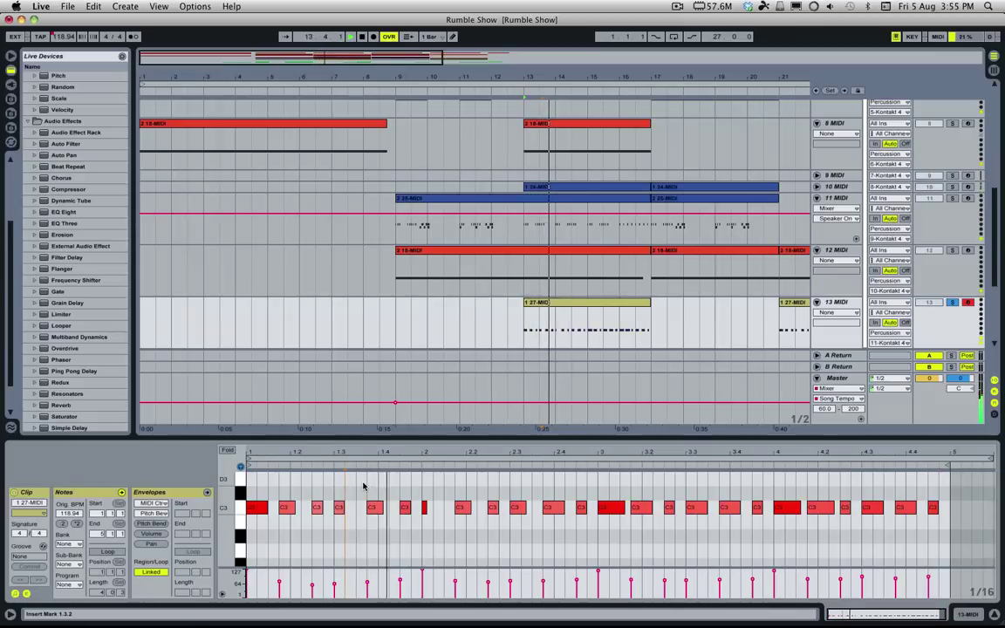
pyautogui.press('space')
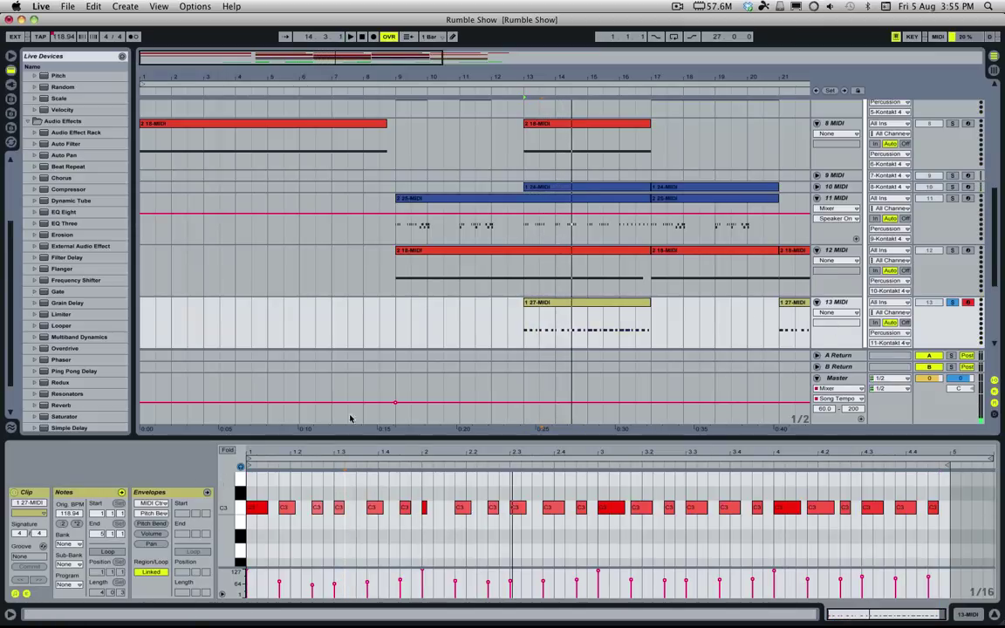
# Reopen the Percussion Kontakt, compare the Kush Bass MW patch with its Delay off and back on, and close the window
pyautogui.scroll(10, 846, 164)
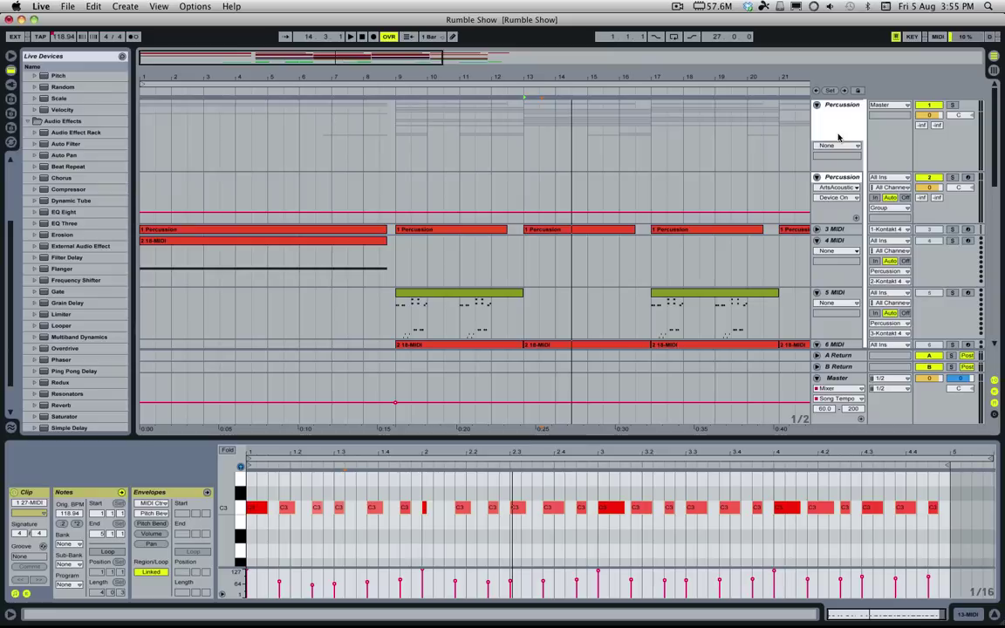
pyautogui.click(831, 177)
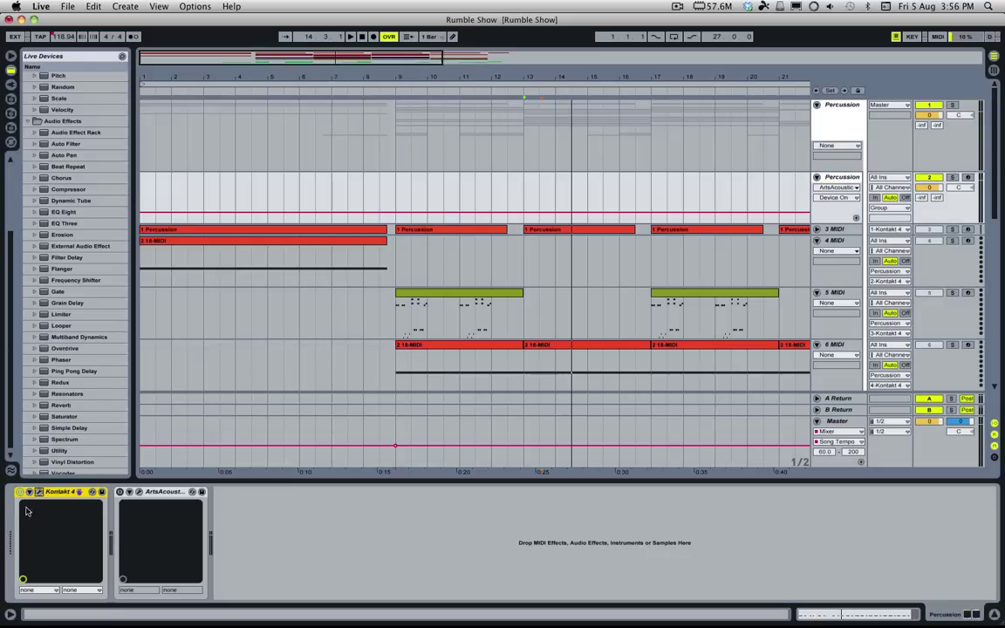
pyautogui.press('super+alt+p')
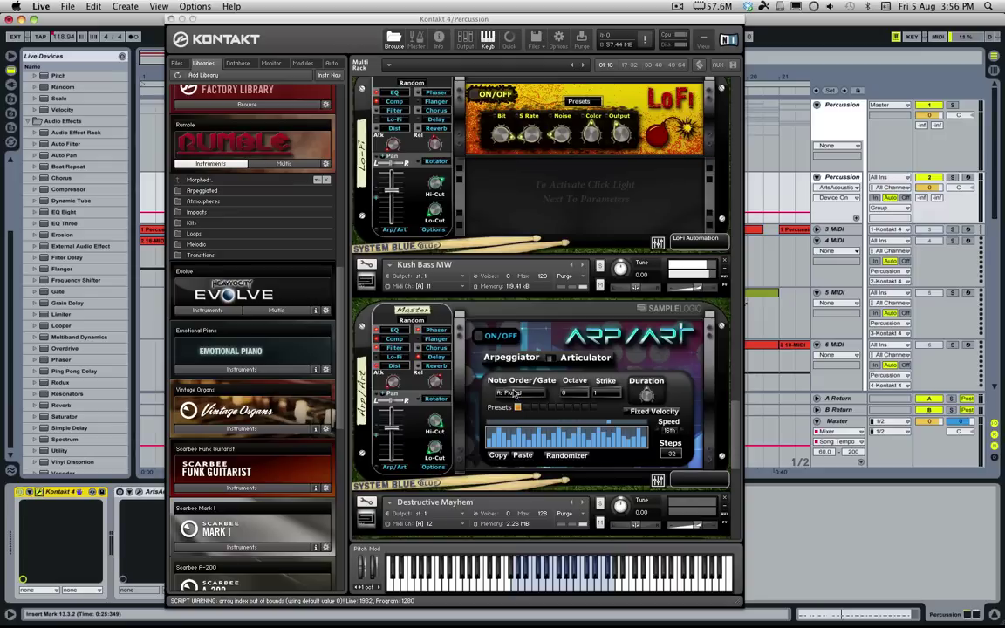
pyautogui.click(419, 358)
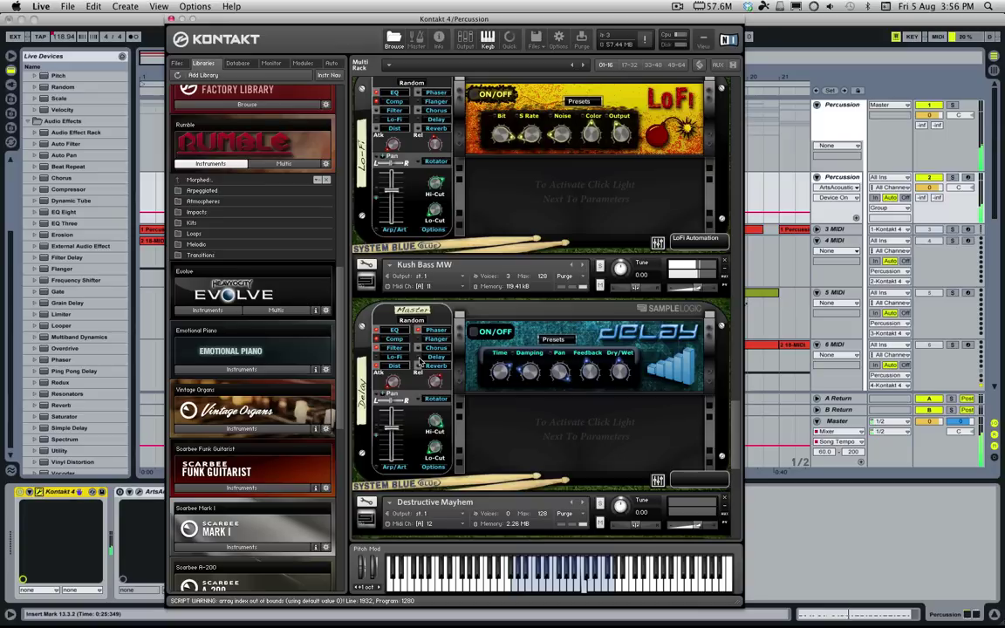
pyautogui.click(474, 331)
pyautogui.click(172, 19)
# Clear the solo on 13 MIDI and play the full arrangement from bar 12
pyautogui.scroll(-5, 453, 266)
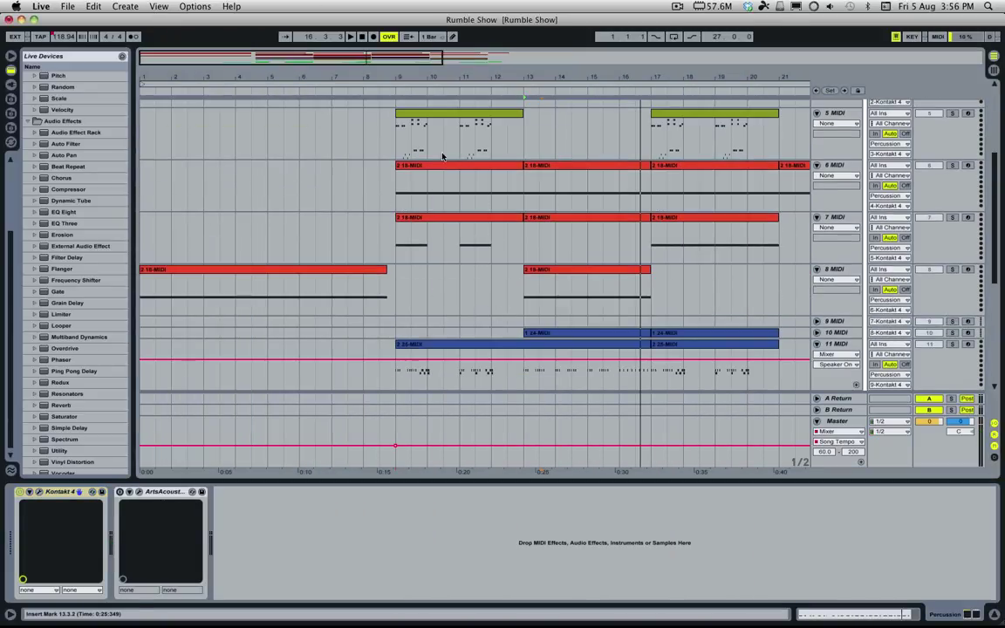
pyautogui.click(494, 137)
pyautogui.scroll(-3, 561, 191)
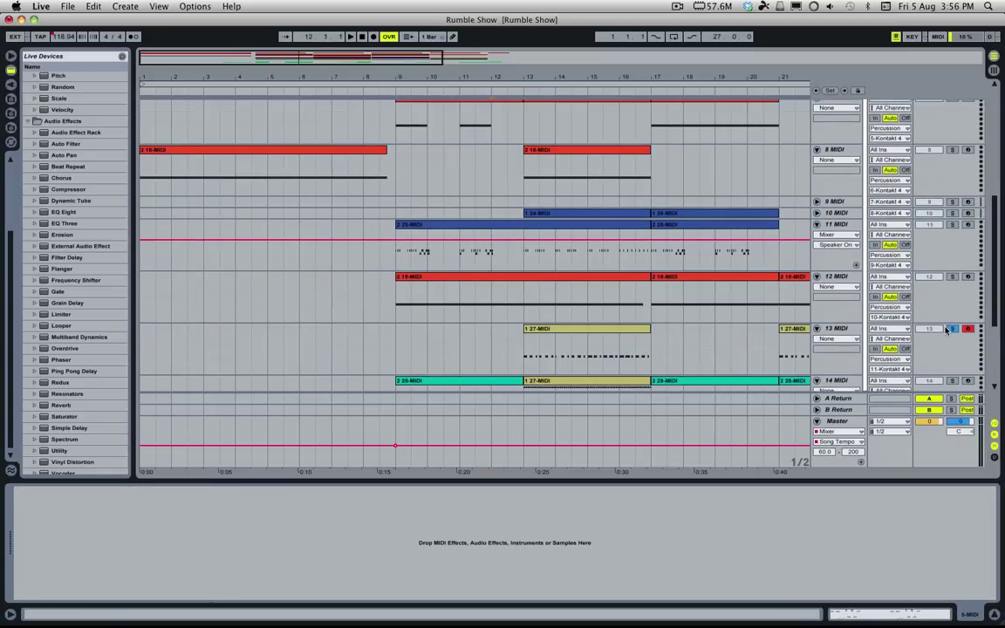
pyautogui.press('space')
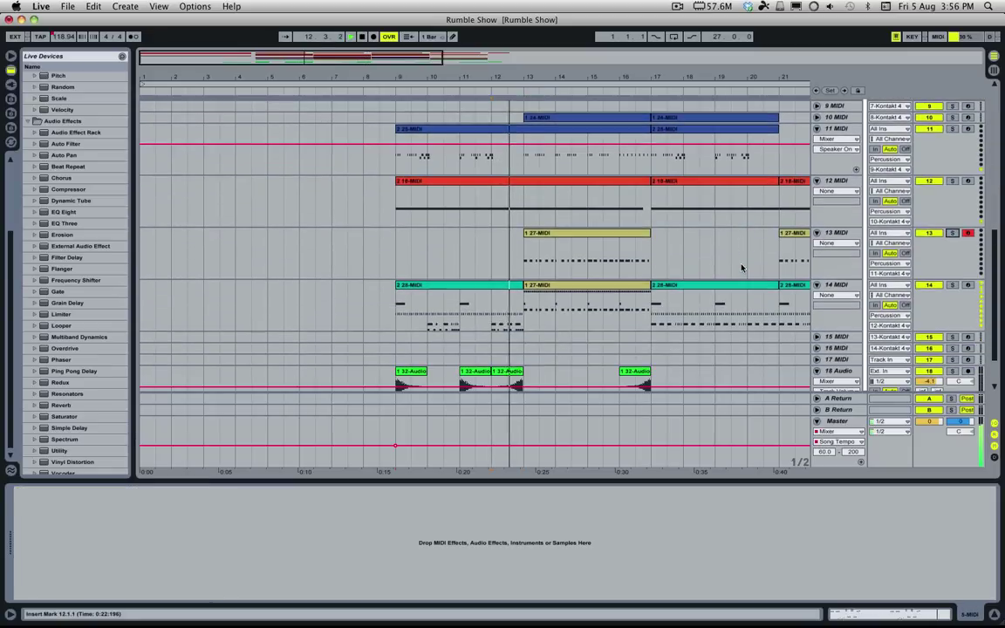
pyautogui.scroll(-2, 892, 290)
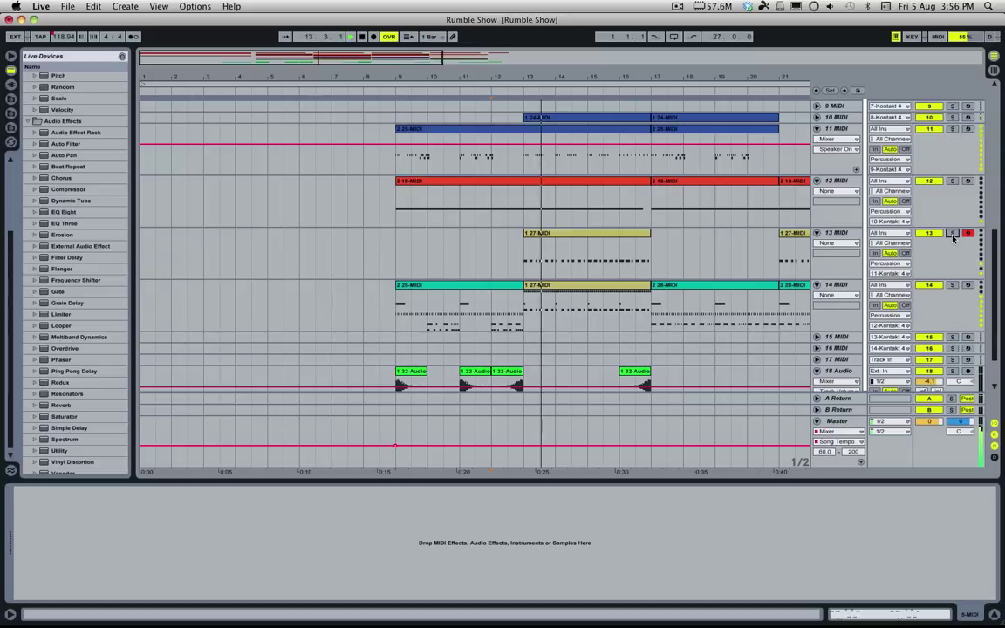
pyautogui.click(952, 234)
pyautogui.press('space')
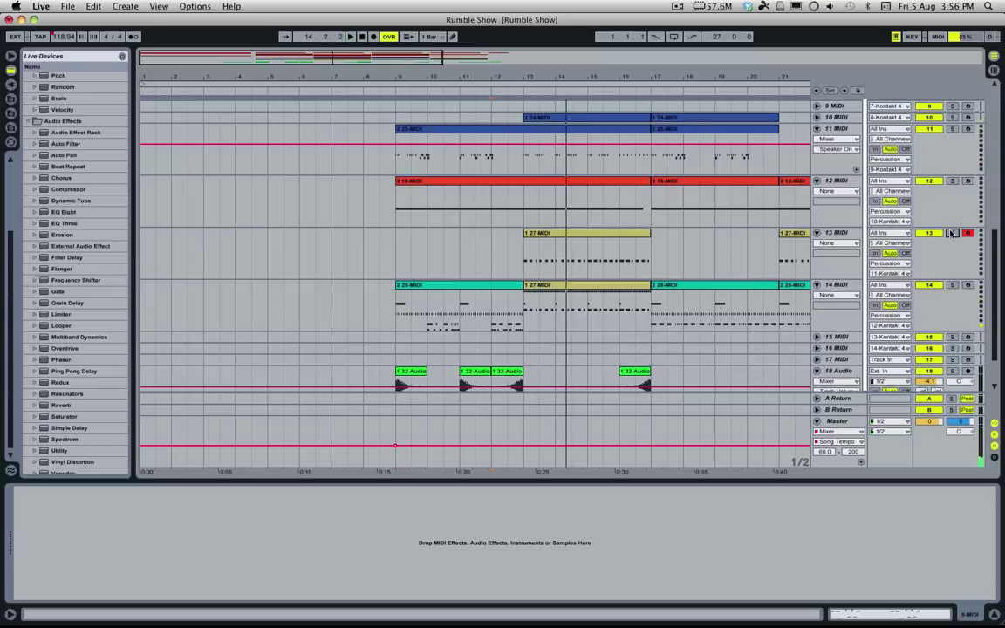
# Solo track 14 MIDI, play it from bar 12 and select its 27-MIDI clip at bar 13
pyautogui.click(951, 287)
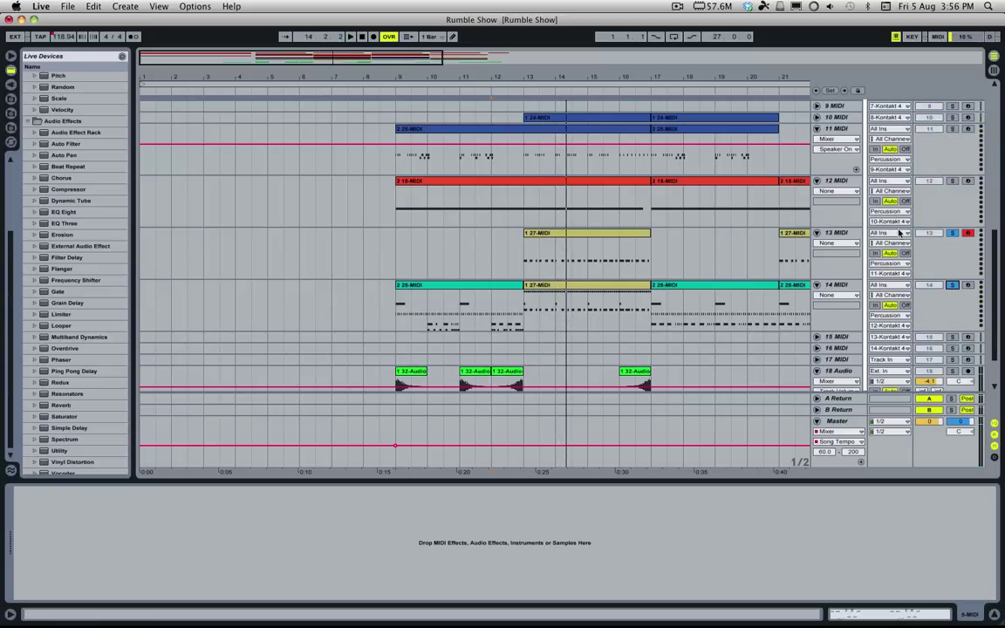
pyautogui.press('space')
pyautogui.click(542, 290)
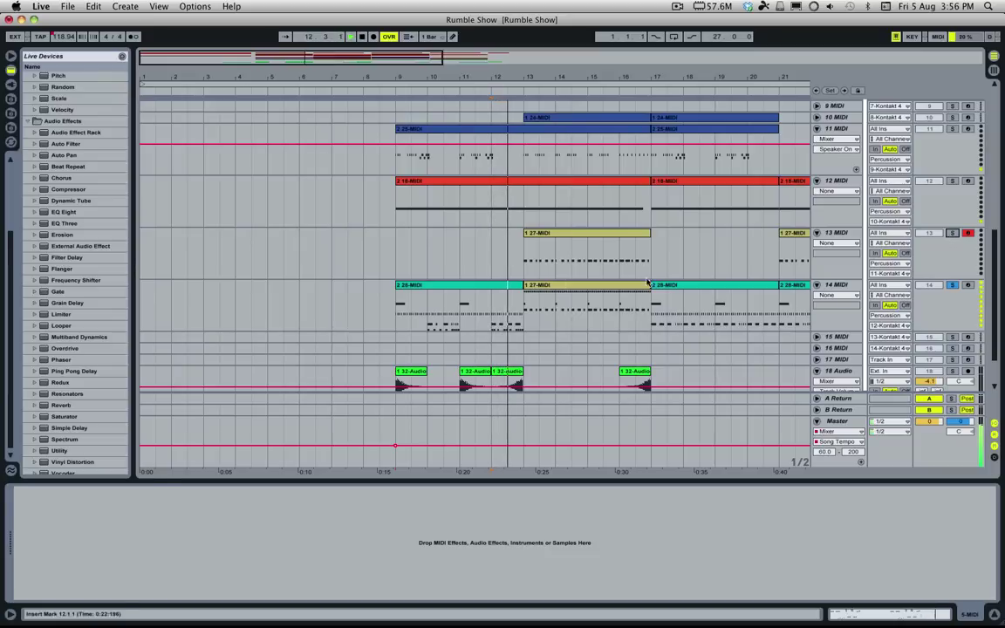
pyautogui.click(546, 286)
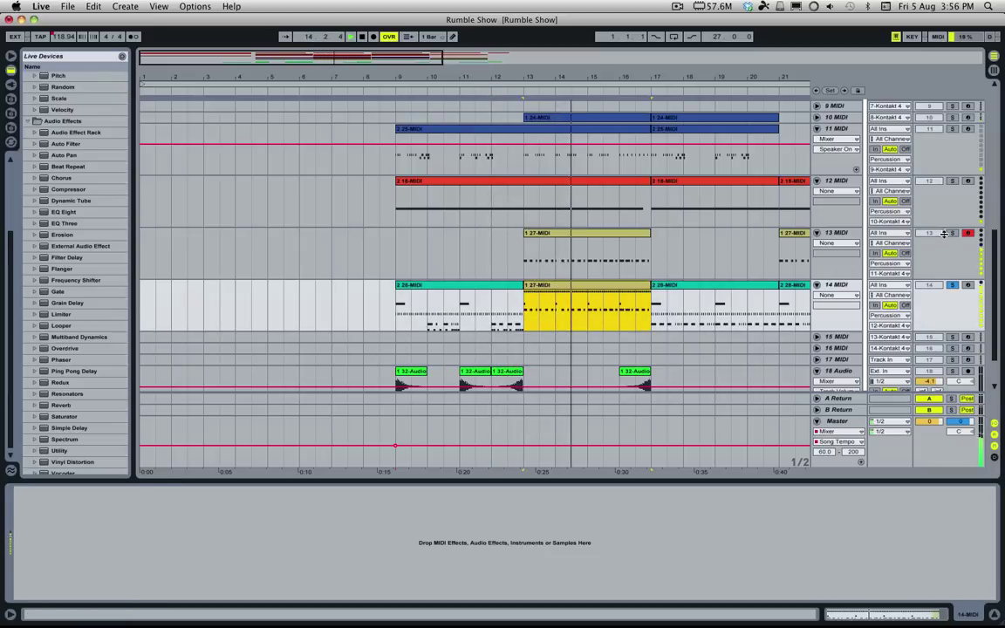
pyautogui.press('space')
# Play soloed 14 MIDI from bar 13, adding 13 MIDI to the solo during playback
pyautogui.click(524, 307)
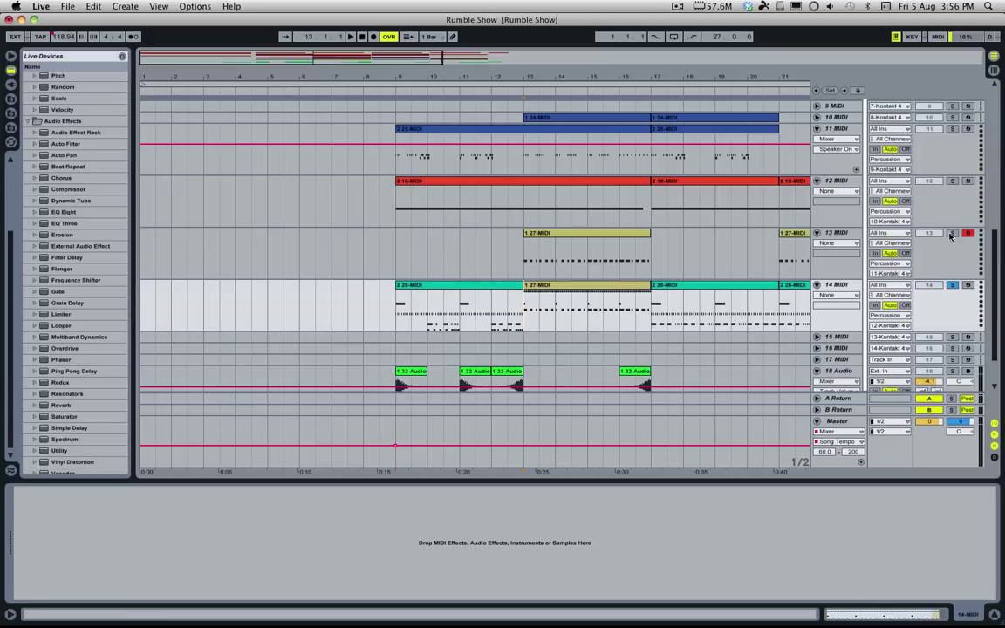
pyautogui.press('space')
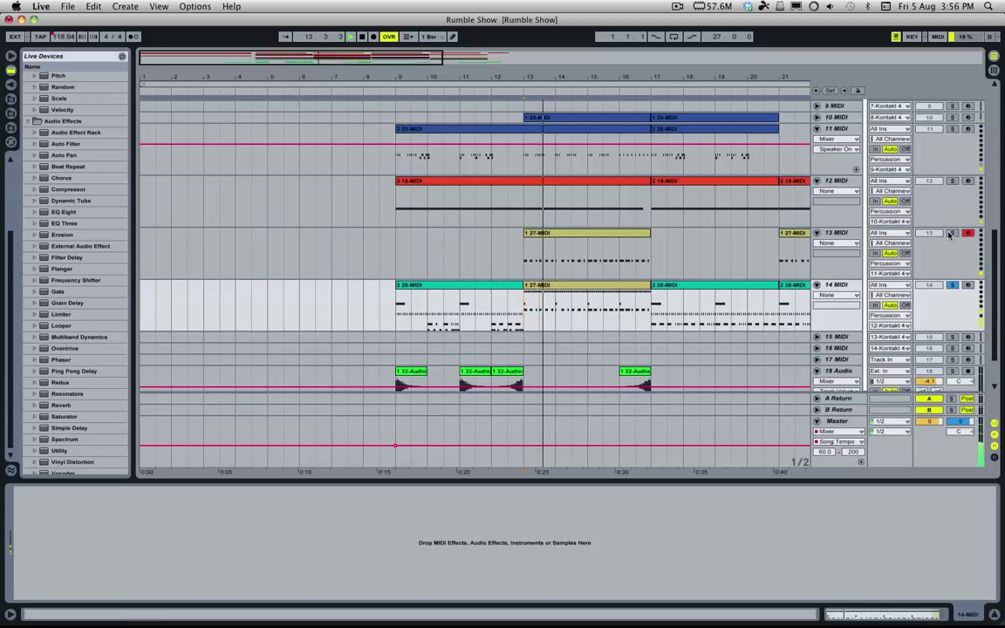
pyautogui.click(951, 234)
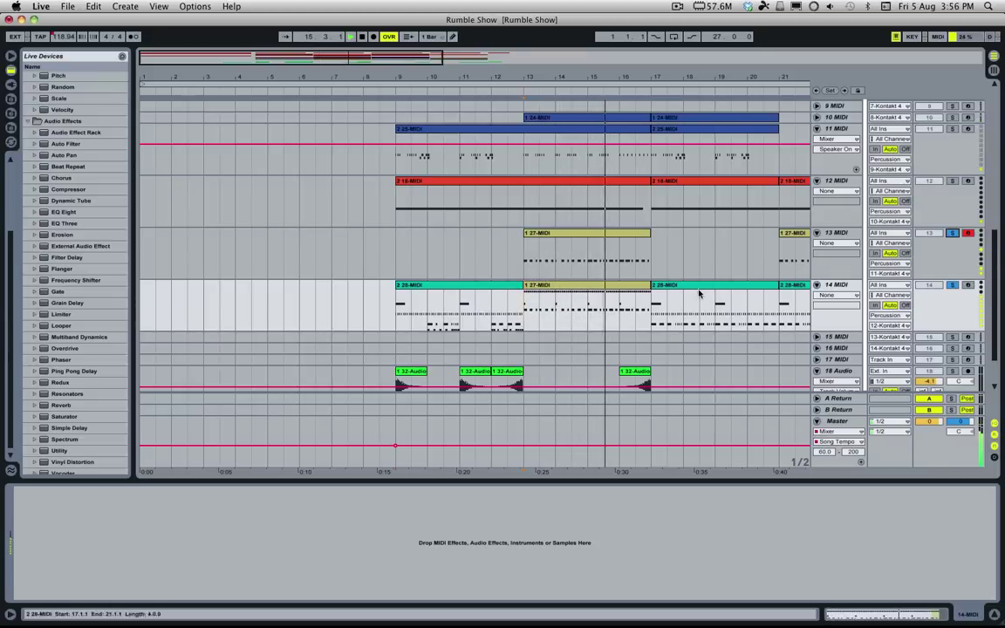
pyautogui.scroll(-3, 666, 315)
pyautogui.scroll(10, 751, 229)
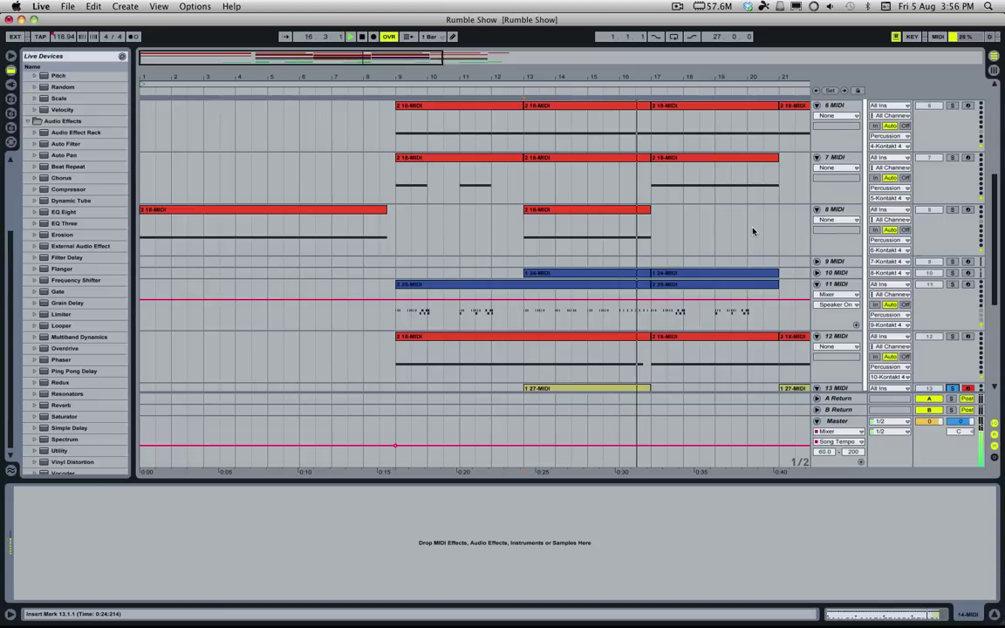
pyautogui.scroll(5, 754, 231)
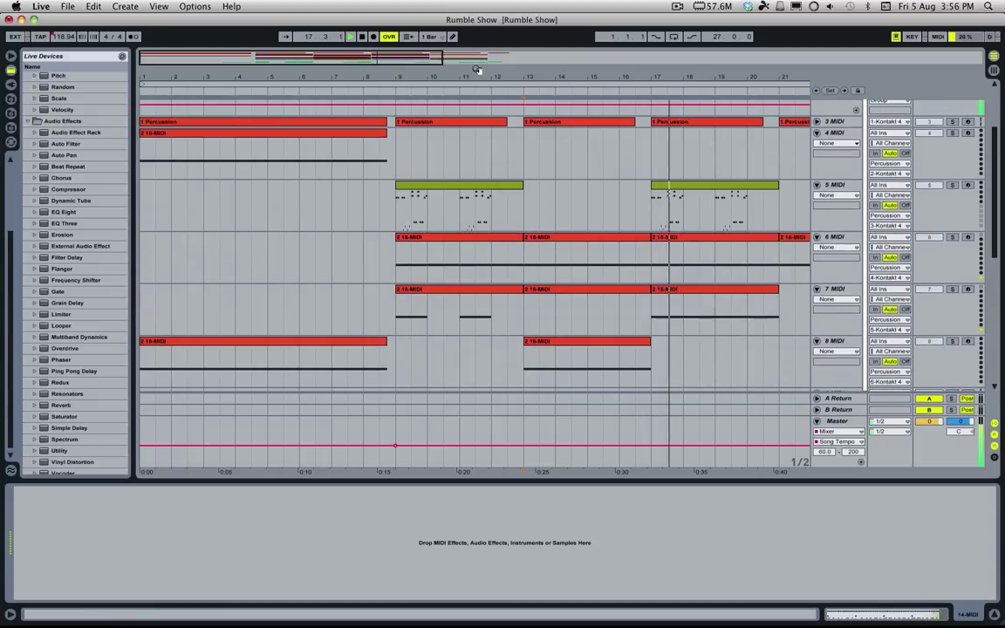
pyautogui.press('space')
# Clear the solos on 13 and 14 MIDI, hide the detail view and review the arrangement's tracks up to bar 27
pyautogui.moveTo(424, 56); pyautogui.dragTo(508, 56)
pyautogui.scroll(-15, 495, 199)
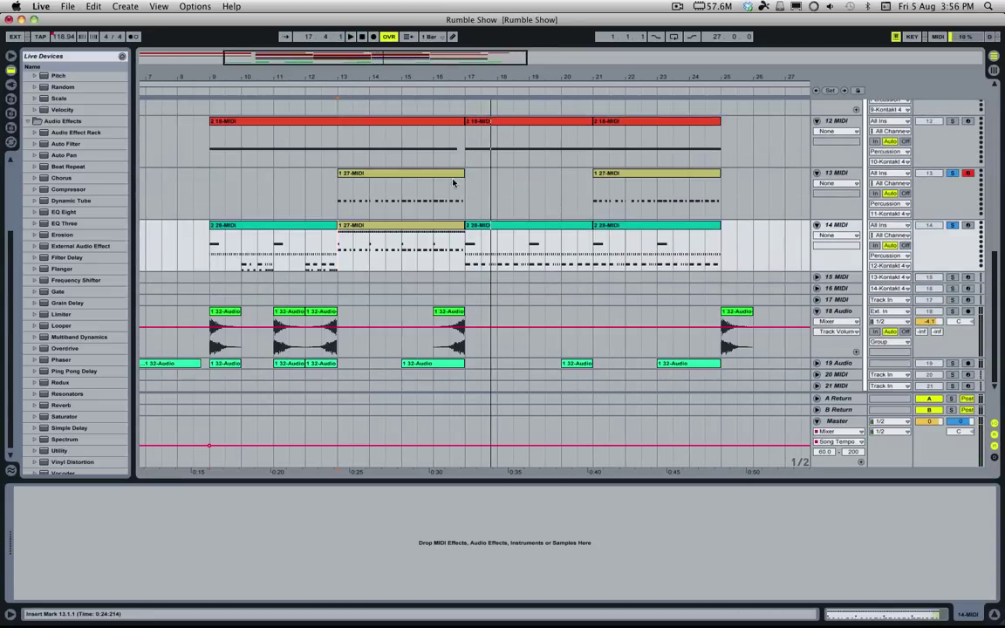
pyautogui.scroll(5, 502, 197)
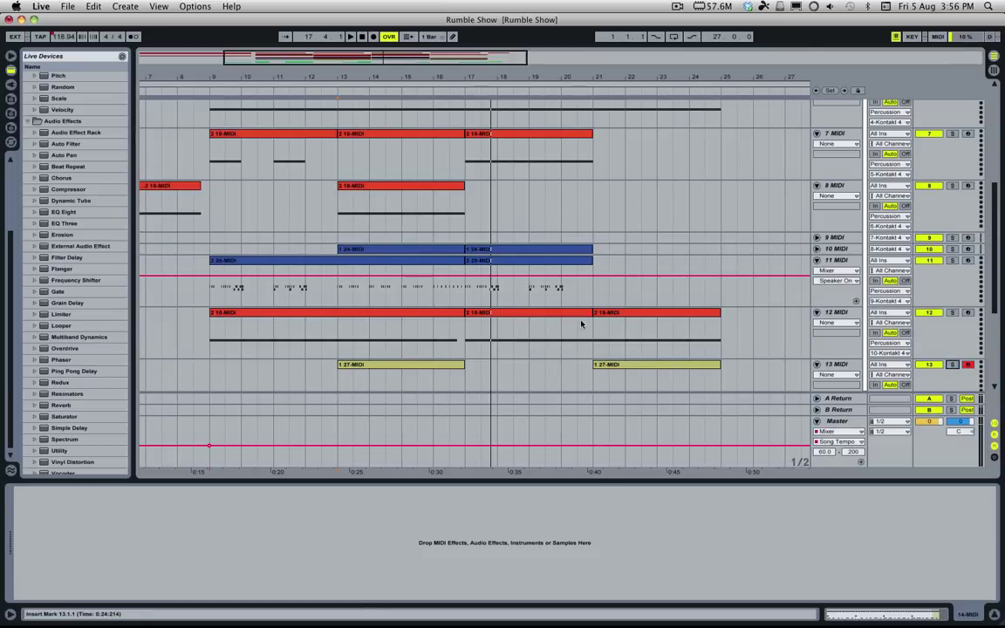
pyautogui.scroll(-4, 583, 325)
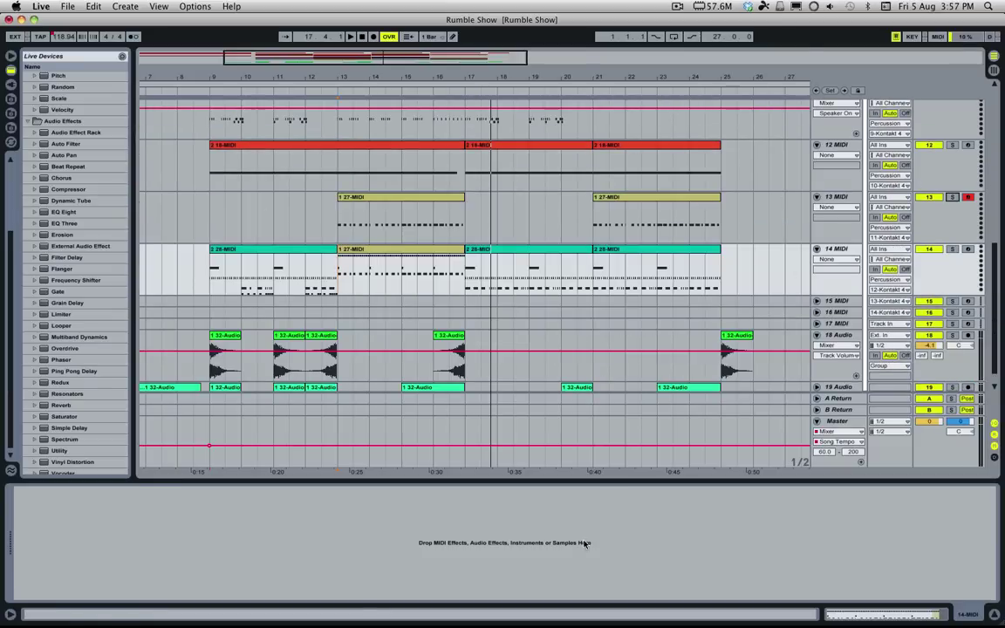
pyautogui.moveTo(546, 479); pyautogui.dragTo(546, 557)
pyautogui.scroll(6, 504, 404)
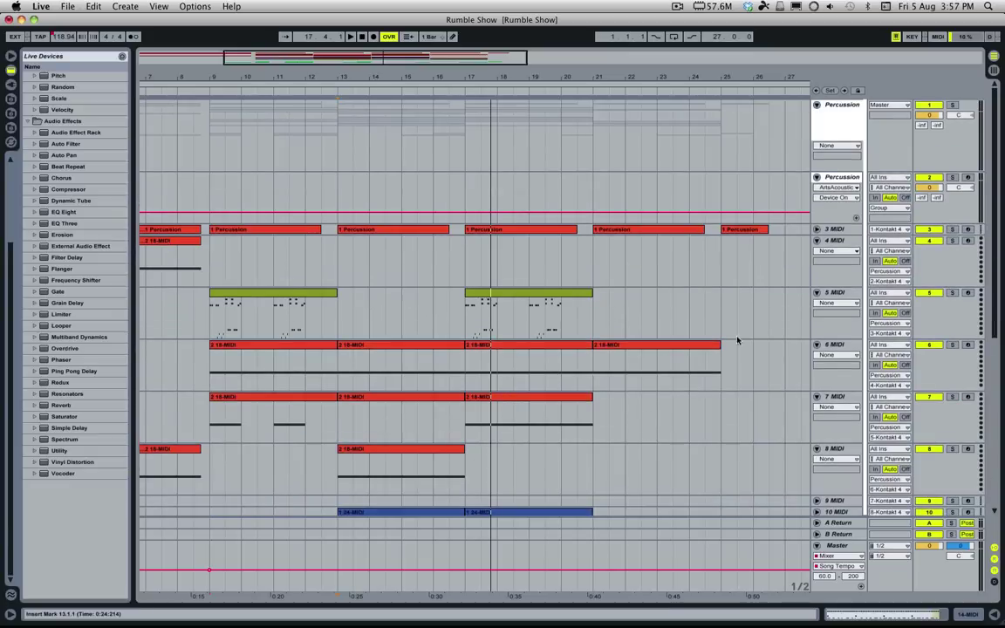
# Reopen the Percussion Kontakt, return Rumble's browser to its top-level folders, select Morphed and examine the rack's loaded patches
pyautogui.doubleClick(842, 177)
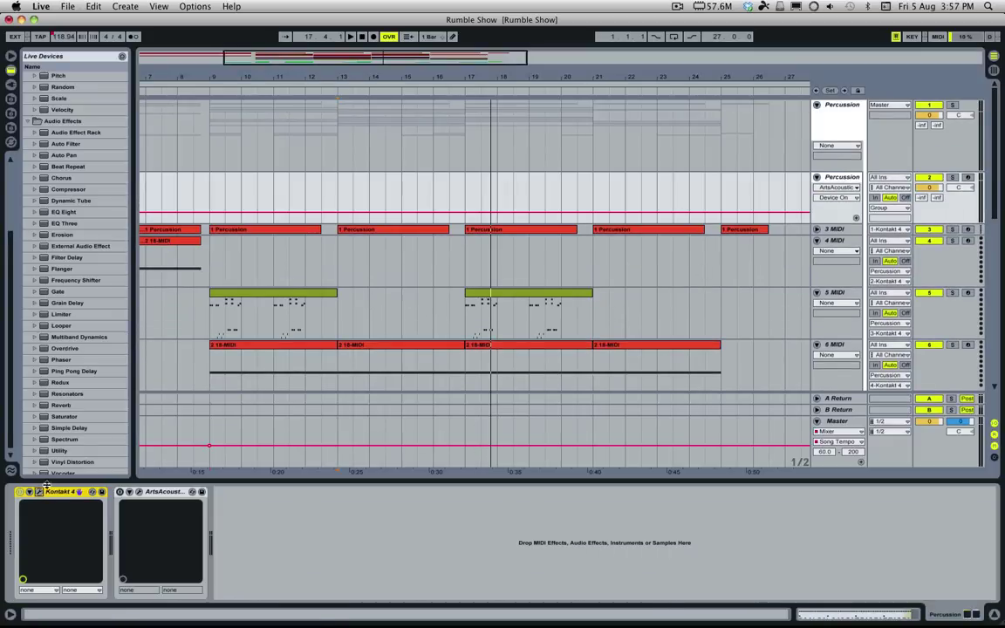
pyautogui.click(37, 493)
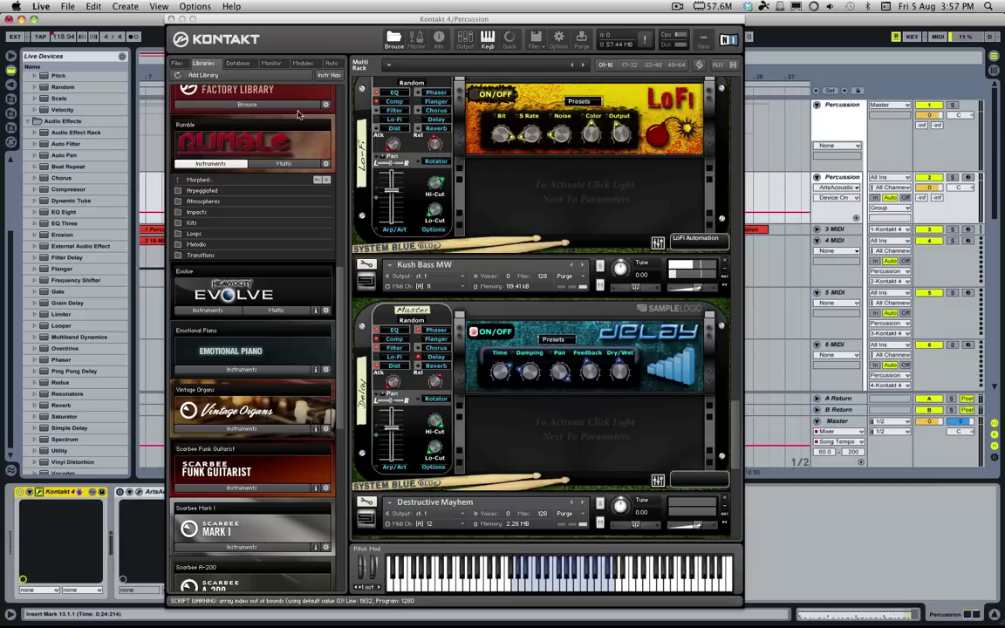
pyautogui.doubleClick(213, 180)
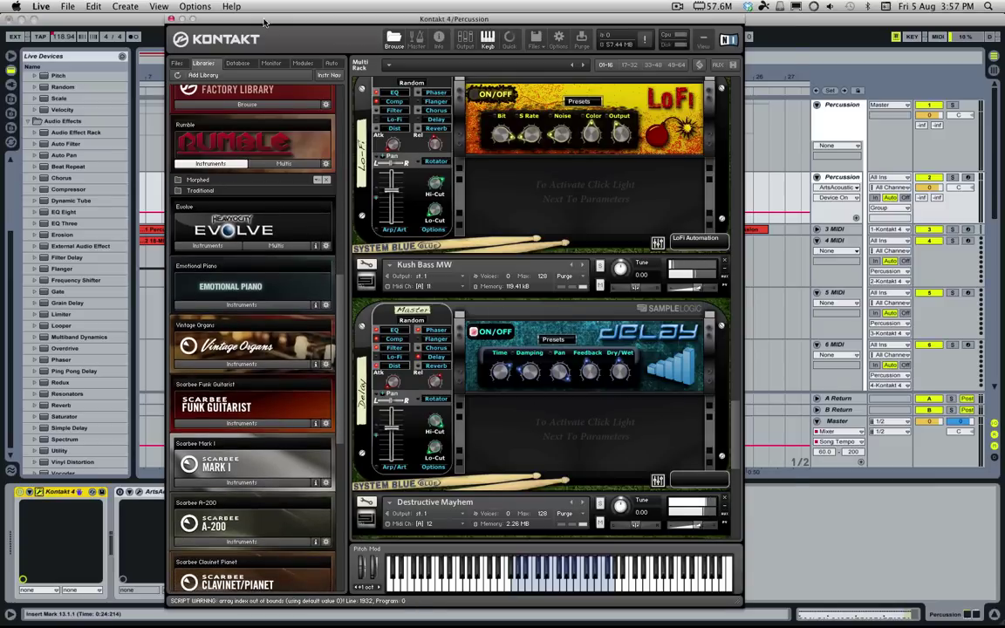
pyautogui.moveTo(264, 21); pyautogui.dragTo(313, 21)
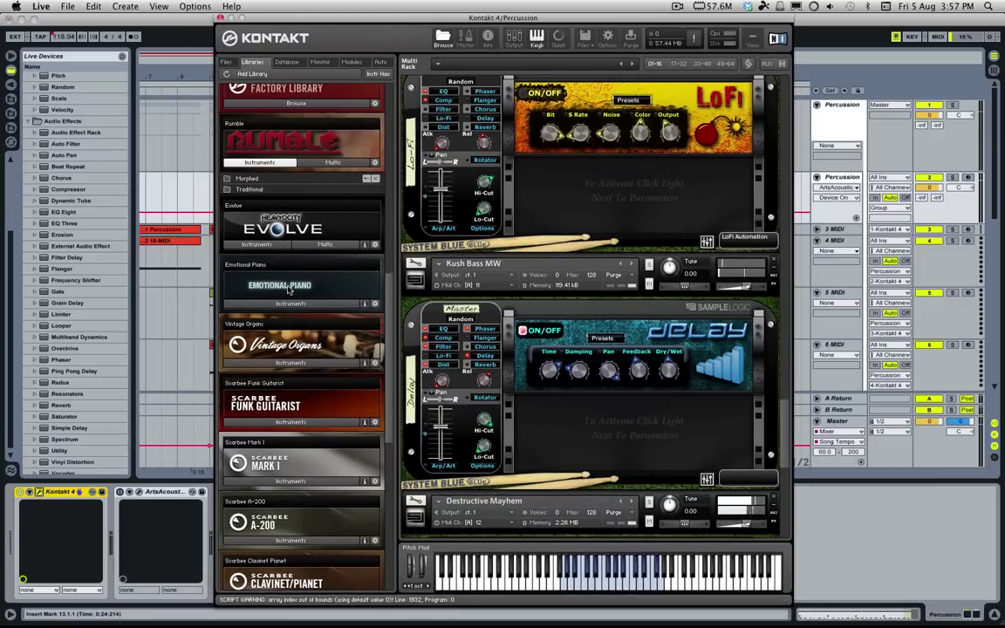
pyautogui.click(258, 183)
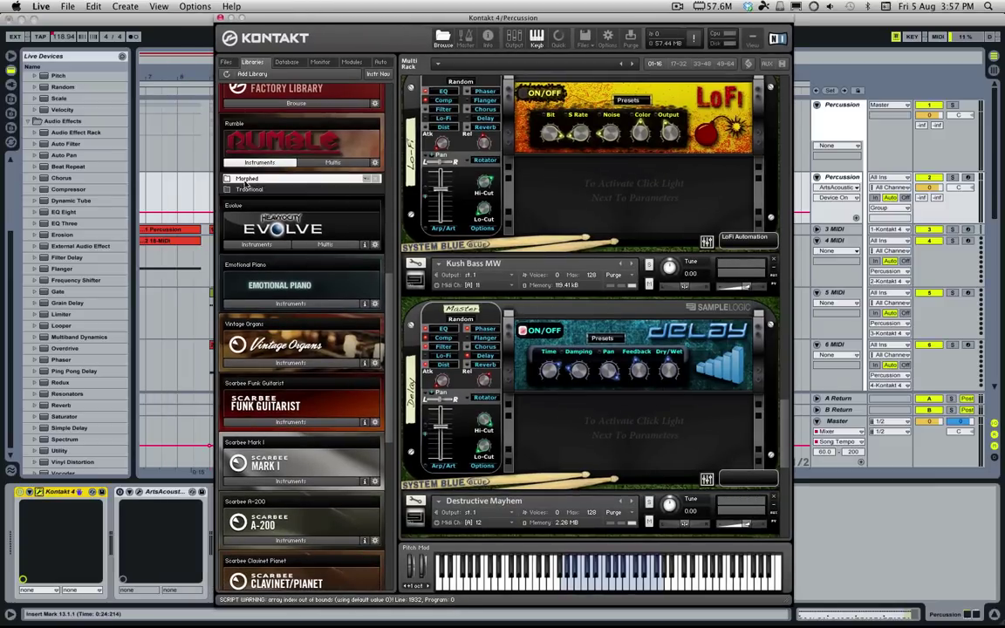
pyautogui.scroll(5, 588, 261)
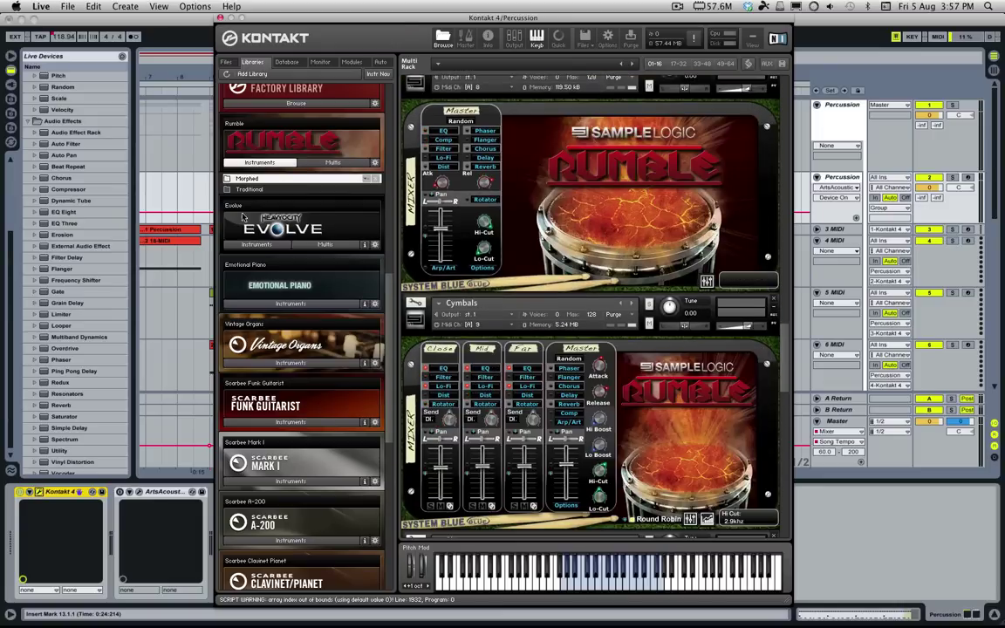
# Arm track 16 MIDI for recording and bring back the Kontakt window of the Percussion instrument track
pyautogui.scroll(5, 585, 279)
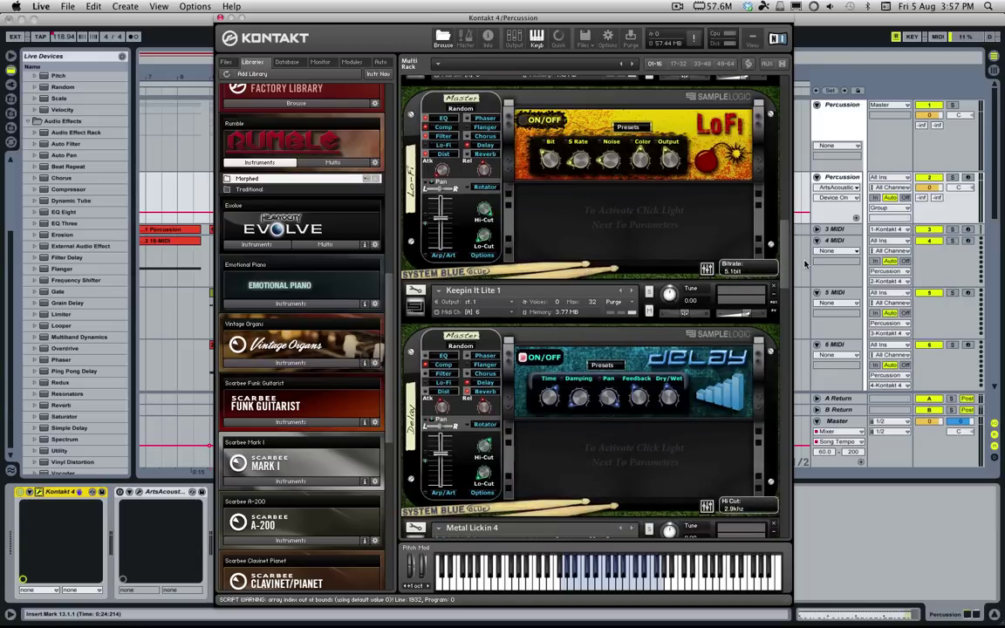
pyautogui.scroll(-10, 915, 289)
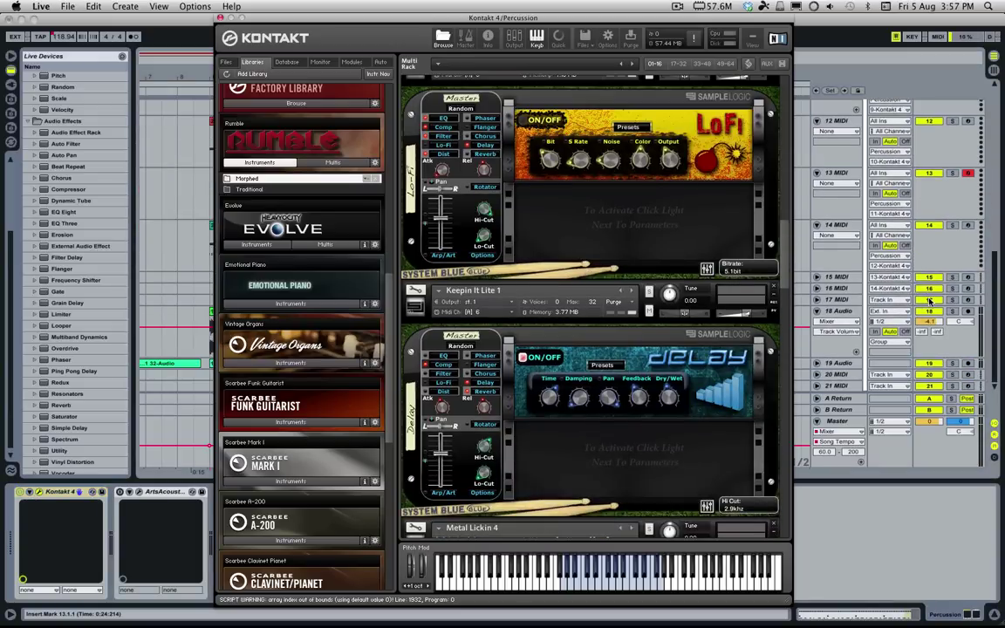
pyautogui.click(955, 298)
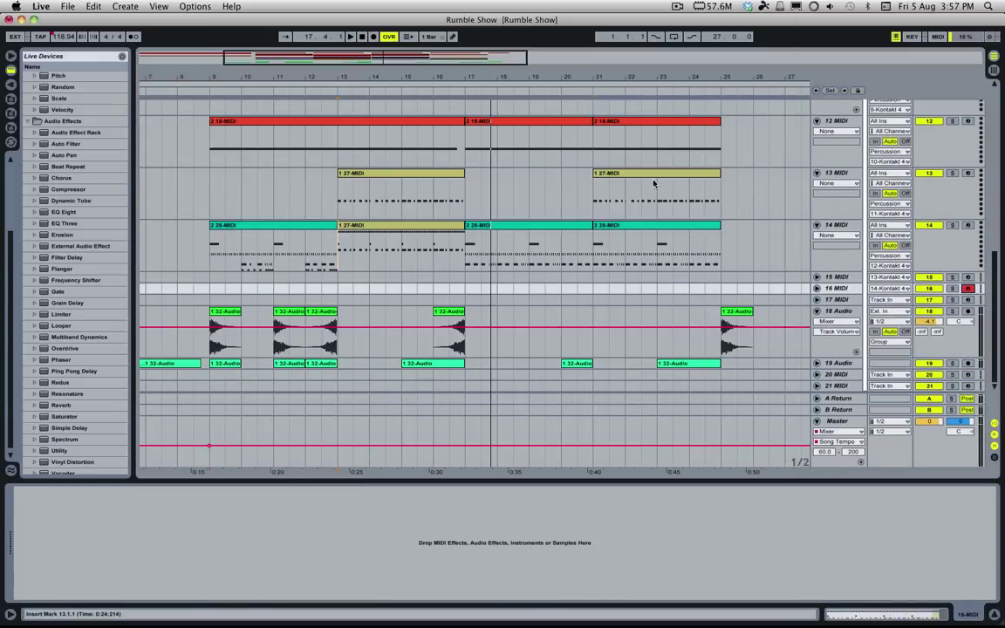
pyautogui.scroll(10, 655, 185)
pyautogui.click(837, 177)
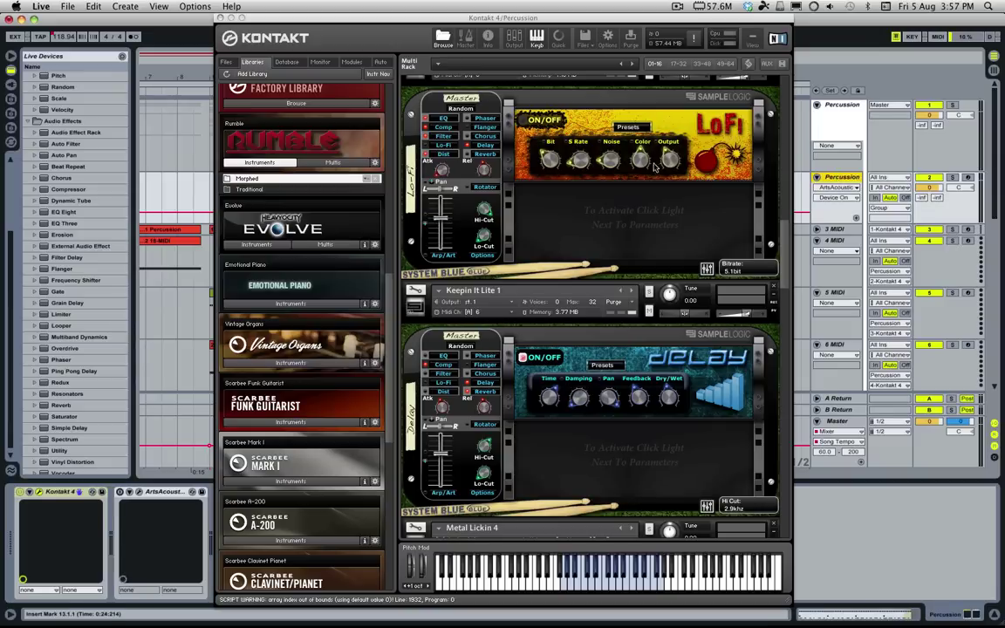
# Open the Melodic folder inside Arpeggiated in Rumble's Morphed instruments
pyautogui.click(279, 179)
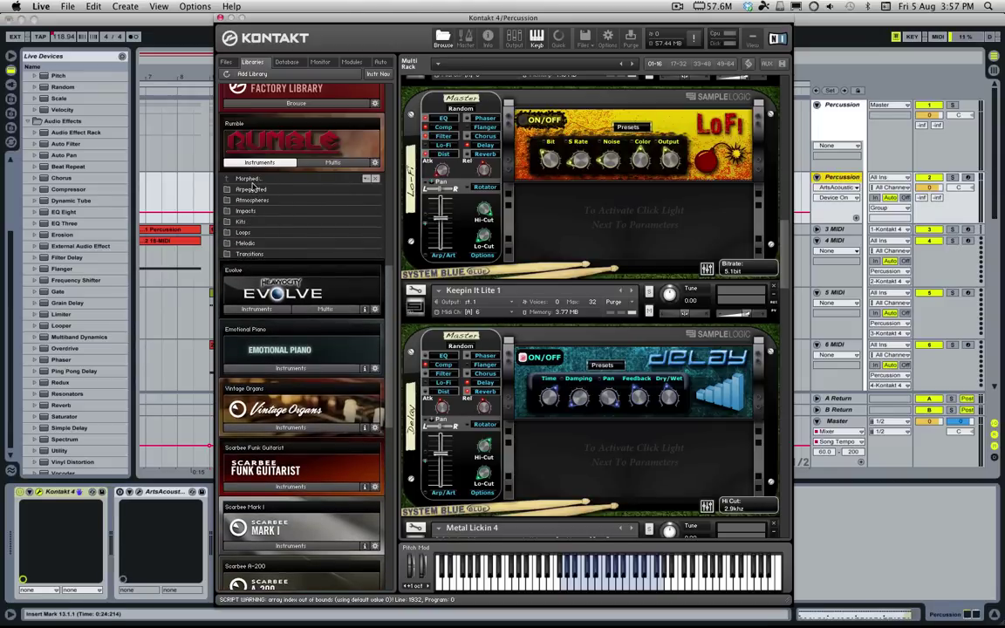
pyautogui.click(272, 201)
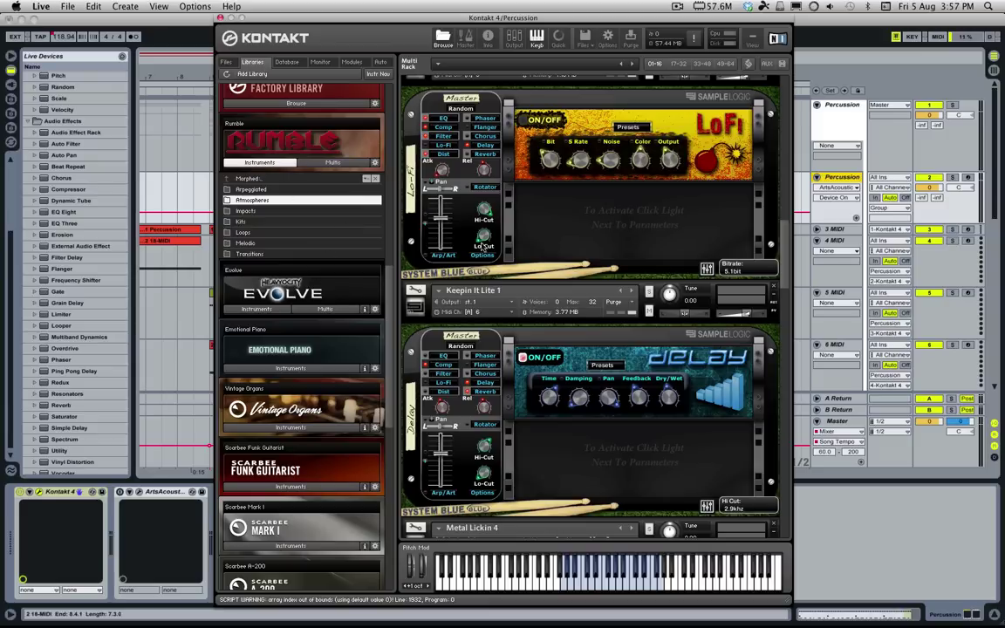
pyautogui.click(250, 189)
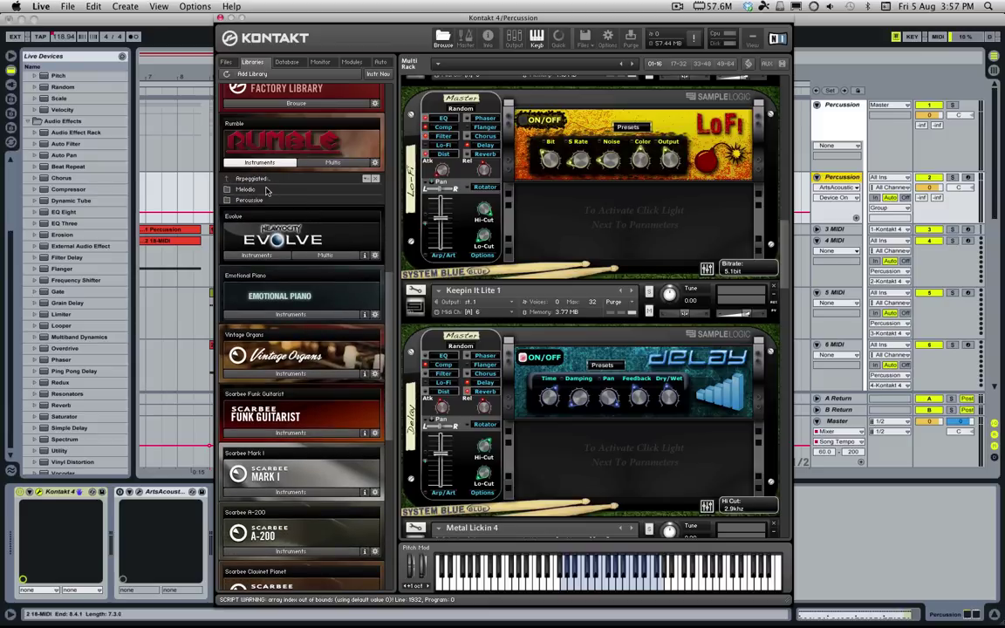
pyautogui.click(268, 191)
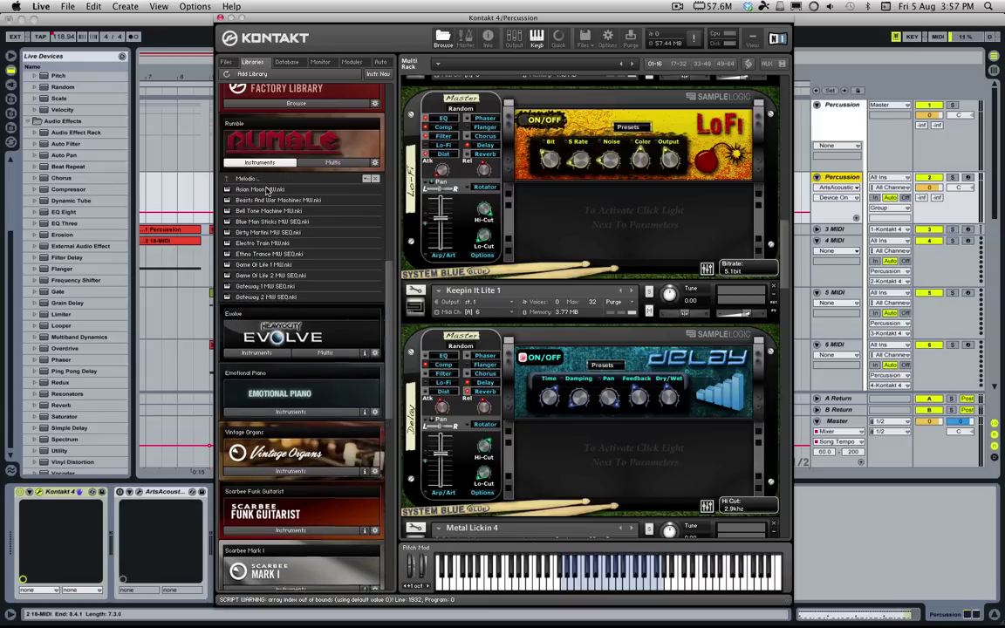
# Load Ethno Trance MW SEQ into the Percussion rack and audition it below Dirty Drive
pyautogui.doubleClick(286, 254)
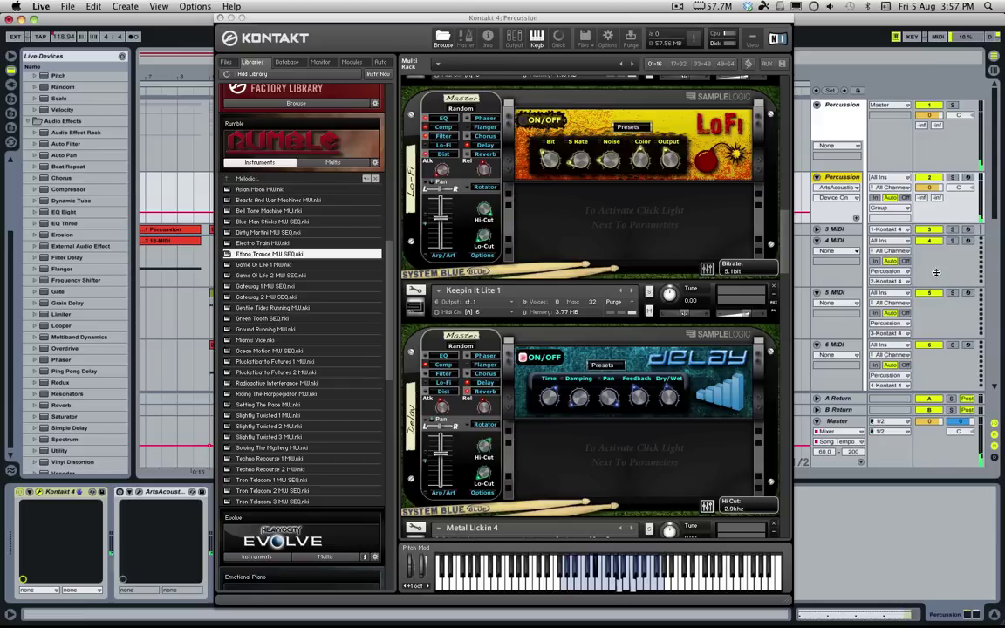
pyautogui.moveTo(993, 179); pyautogui.dragTo(991, 201)
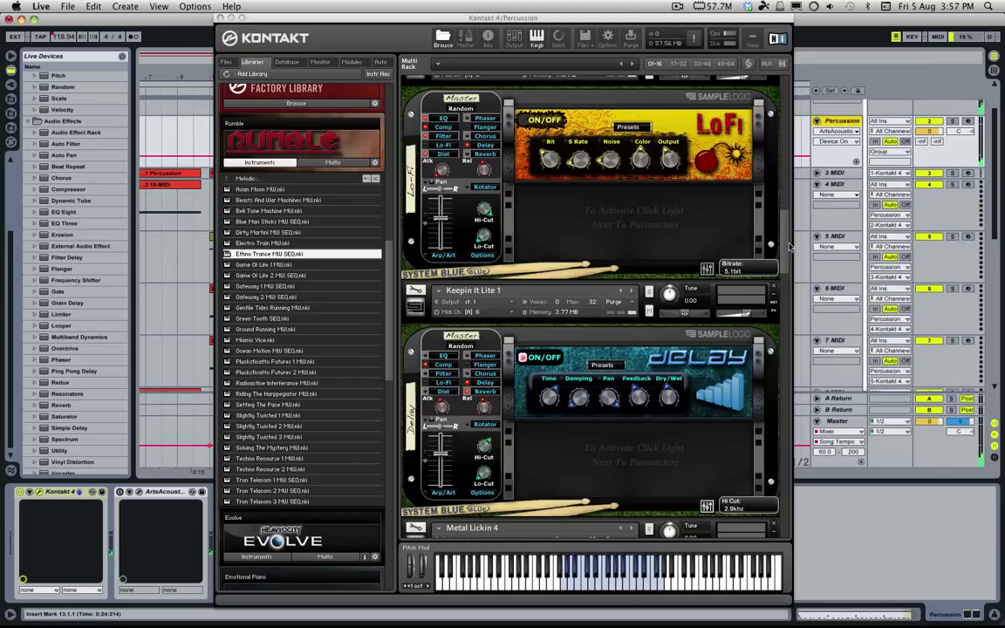
pyautogui.moveTo(786, 262); pyautogui.dragTo(789, 325)
pyautogui.scroll(-4, 781, 325)
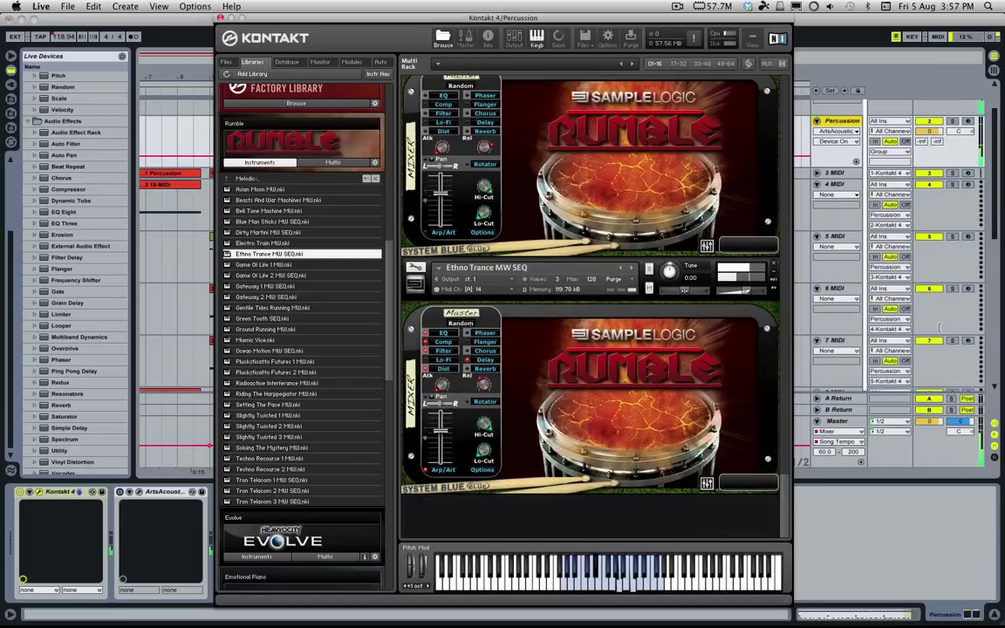
pyautogui.moveTo(993, 234); pyautogui.dragTo(991, 374)
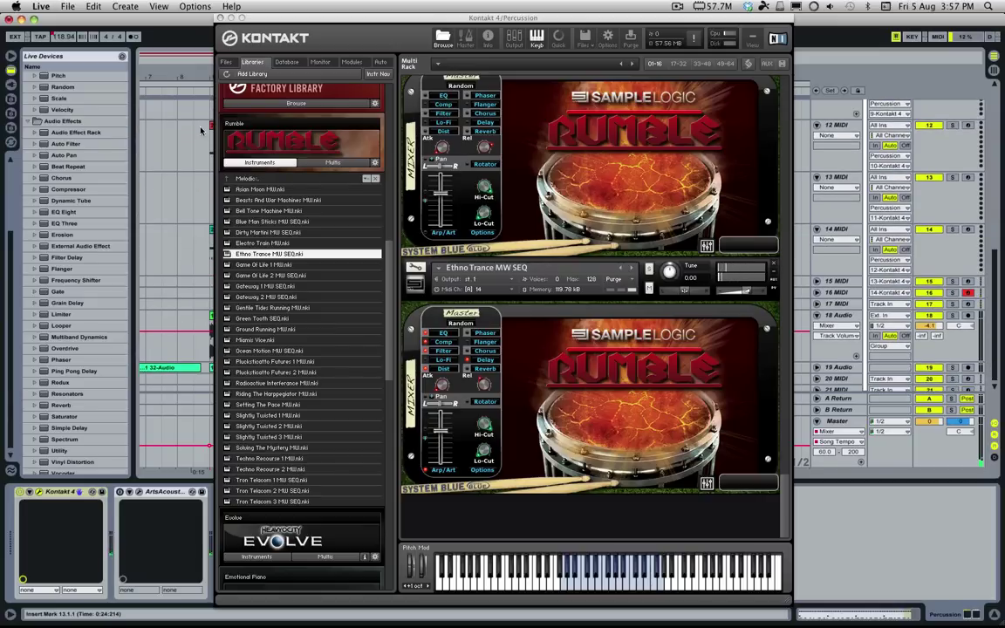
# Replace Ethno Trance MW SEQ with Miamis Vice, audition it and remove it from the rack
pyautogui.click(261, 339)
pyautogui.moveTo(423, 318); pyautogui.dragTo(515, 299)
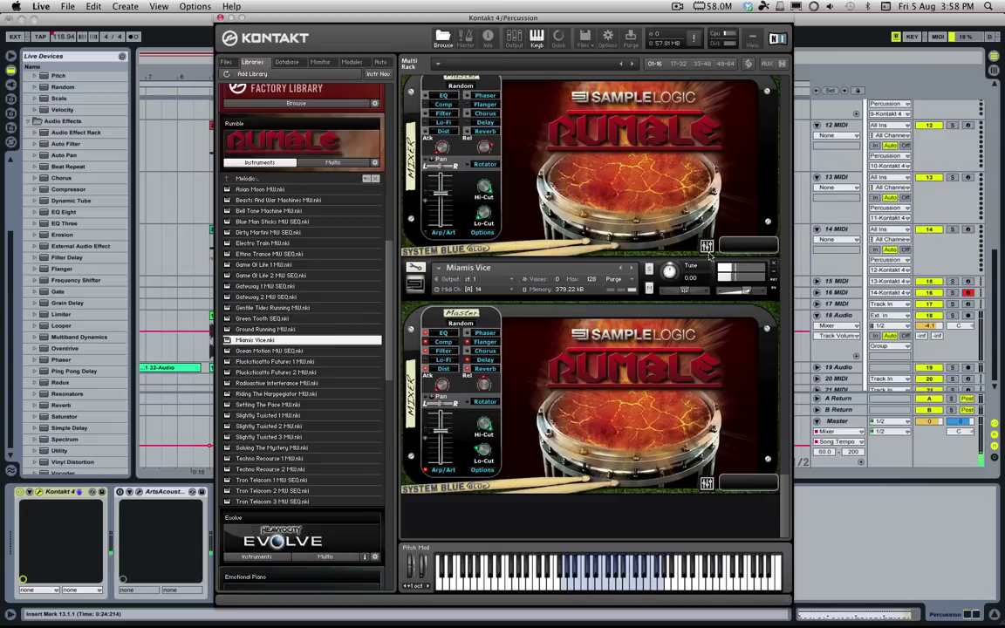
pyautogui.click(774, 265)
# Switch to the arpeggiated Percussive folder and load Crunchy On The Edges MW as a new instrument below Dirty Drive
pyautogui.click(260, 178)
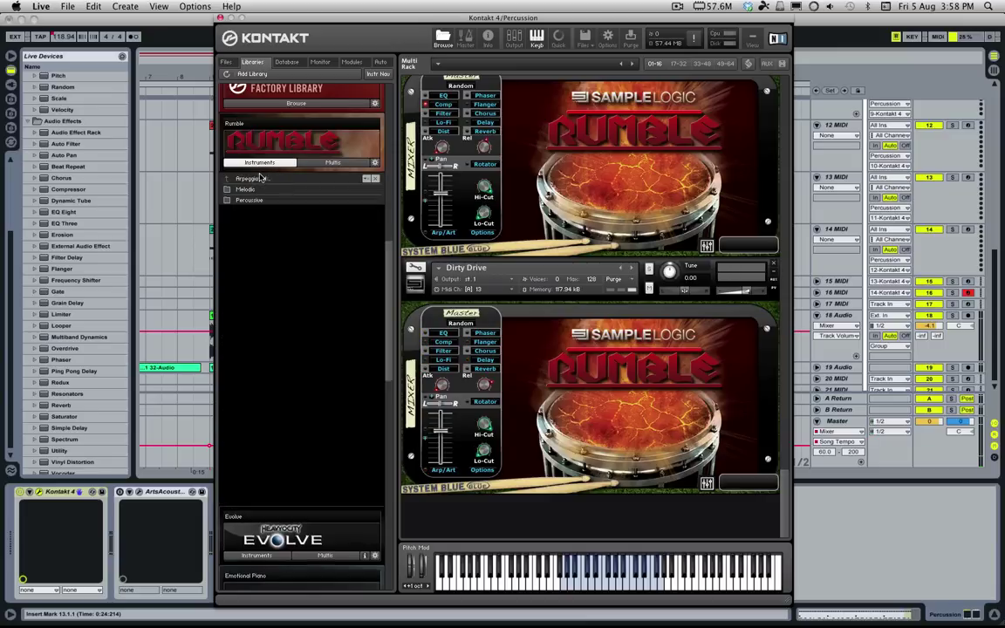
pyautogui.click(249, 200)
pyautogui.click(271, 223)
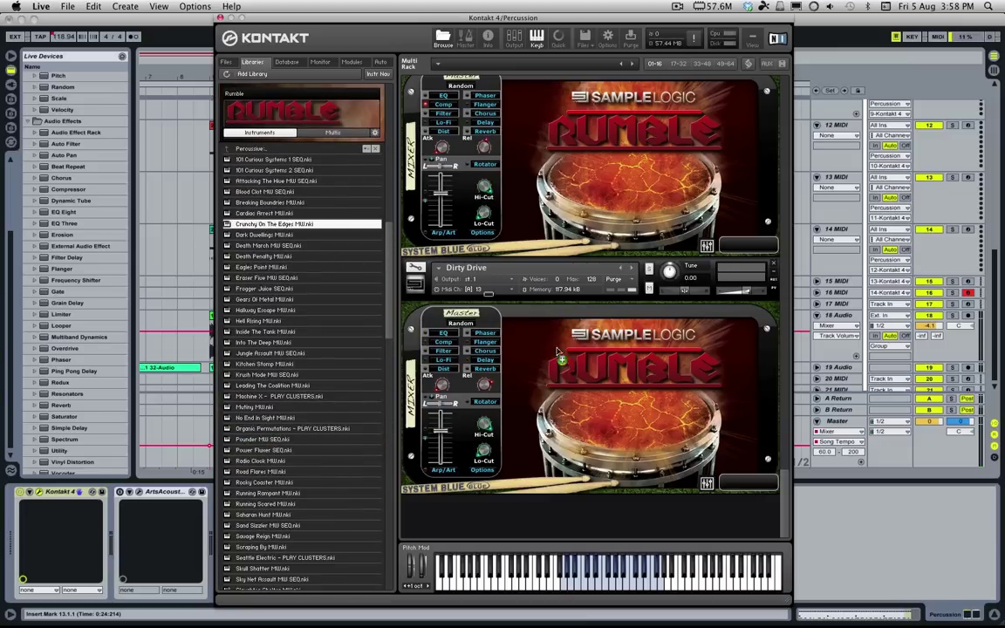
pyautogui.moveTo(566, 518)
pyautogui.mouseDown()
pyautogui.moveTo(554, 526)
pyautogui.moveTo(551, 509)
pyautogui.mouseUp()
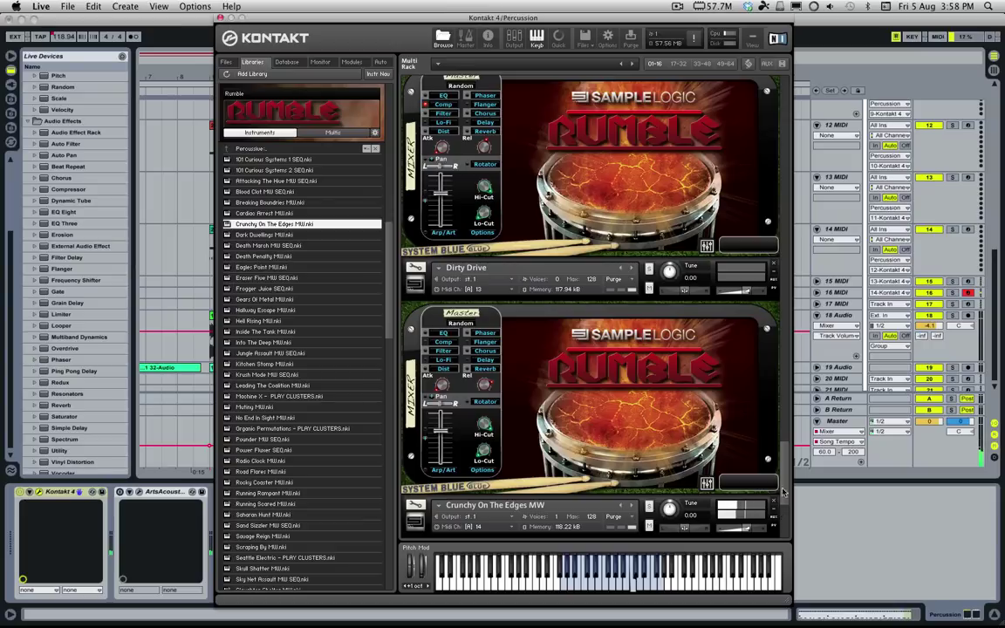
pyautogui.scroll(-3, 767, 524)
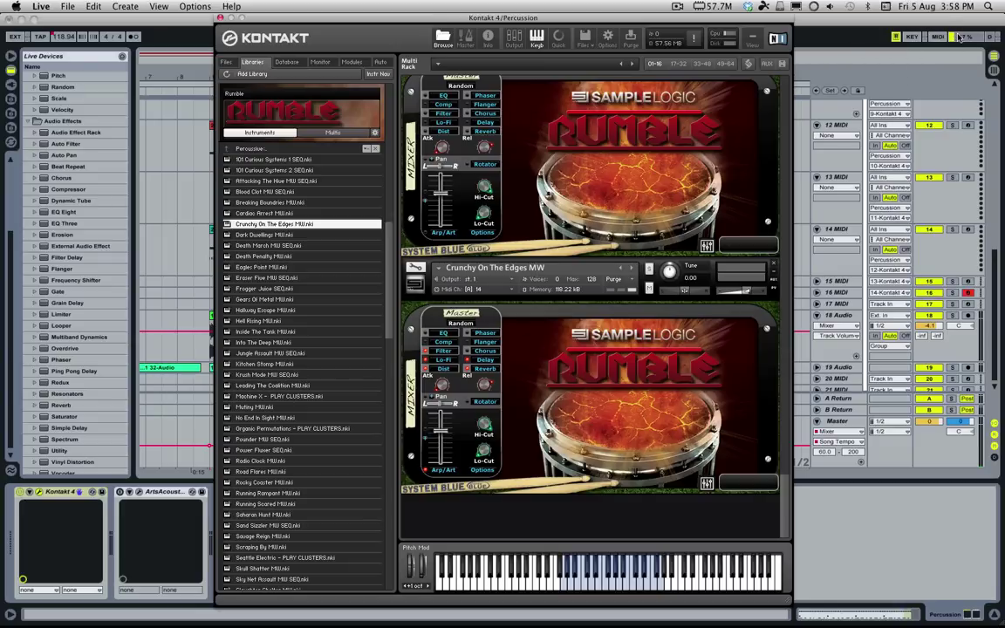
# Move the Kontakt window clear of the arrangement and select the 28-MIDI clip at bar 17 on track 14 MIDI
pyautogui.moveTo(502, 10); pyautogui.dragTo(10, 9)
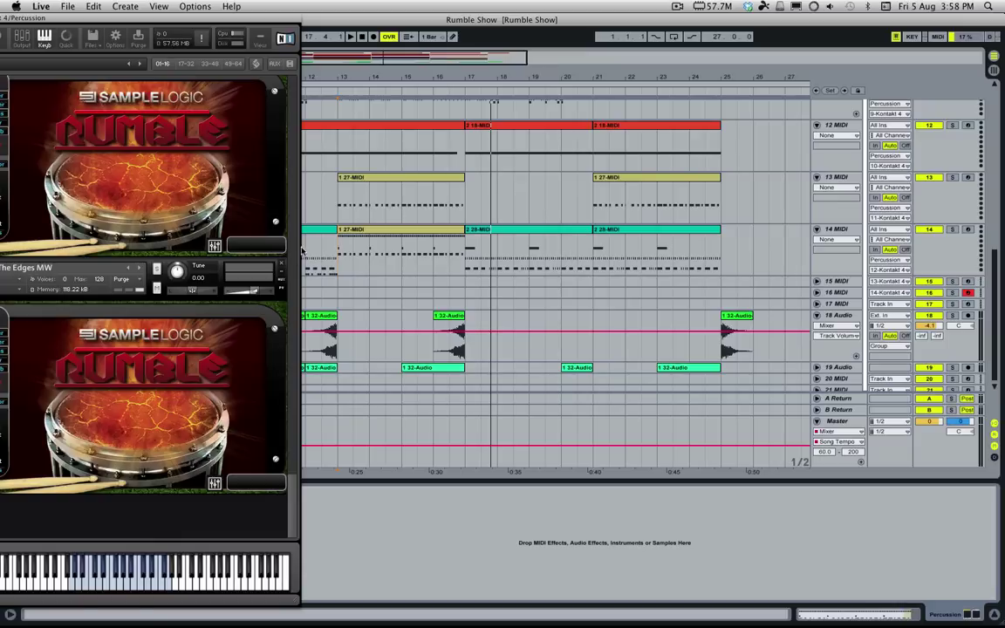
pyautogui.scroll(2, 307, 220)
pyautogui.click(503, 262)
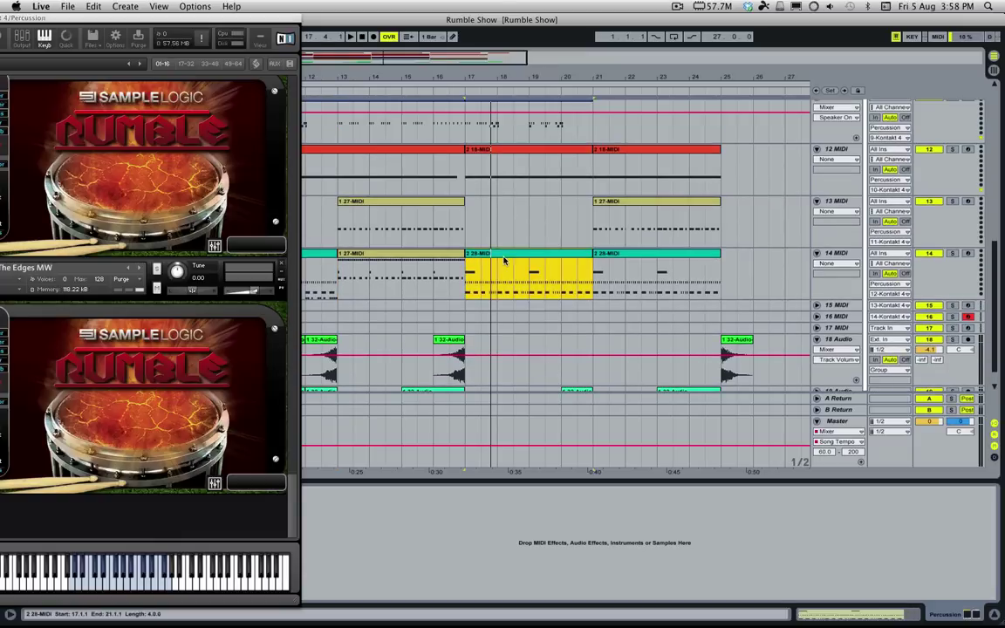
# Play the arrangement from bar 17, restart it from the same point and stop while checking the CPU load
pyautogui.press('space')
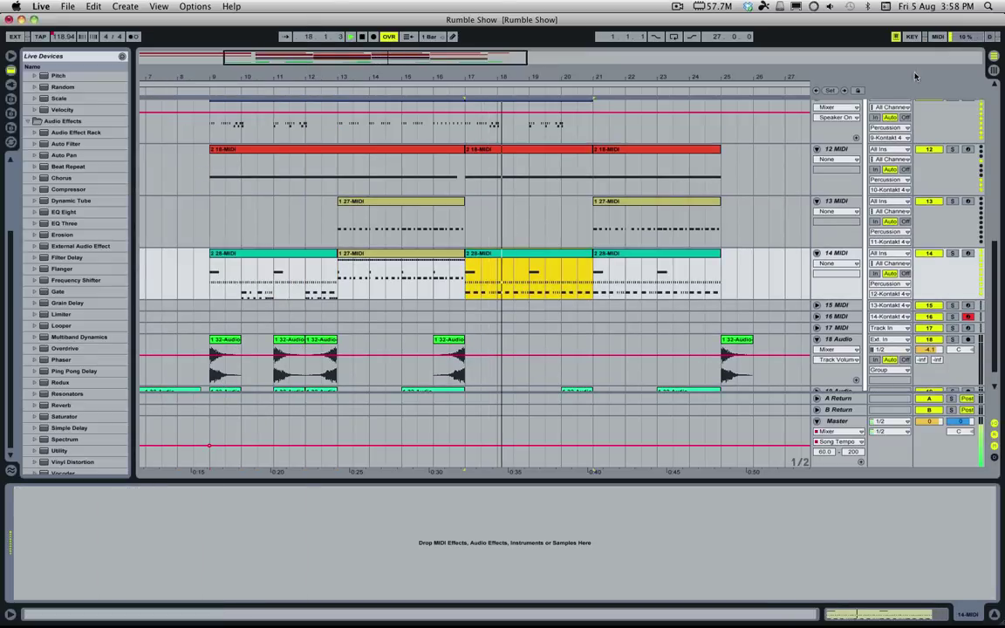
pyautogui.scroll(2, 714, 169)
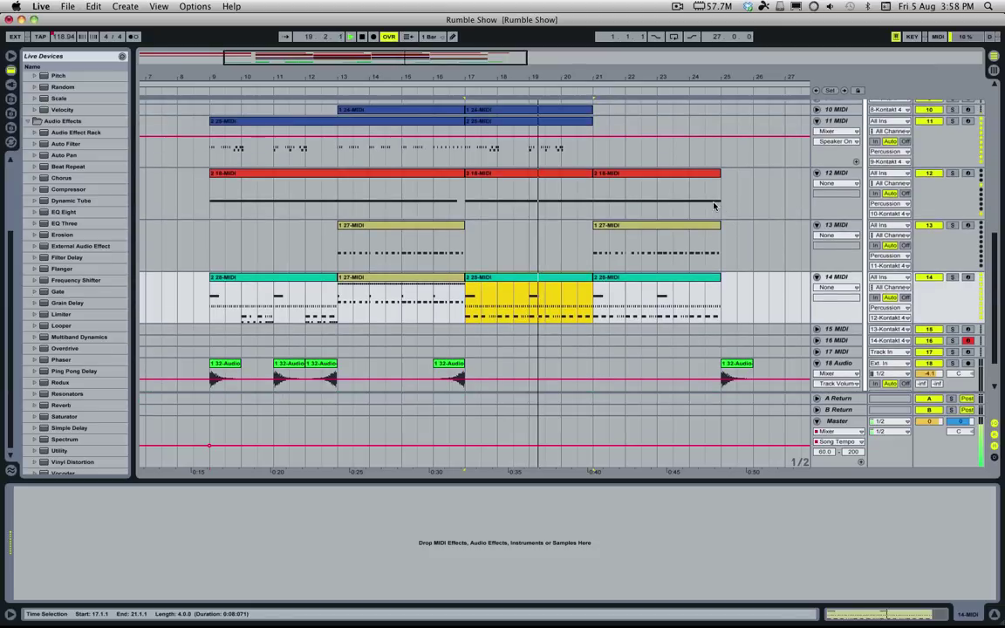
pyautogui.scroll(3, 713, 206)
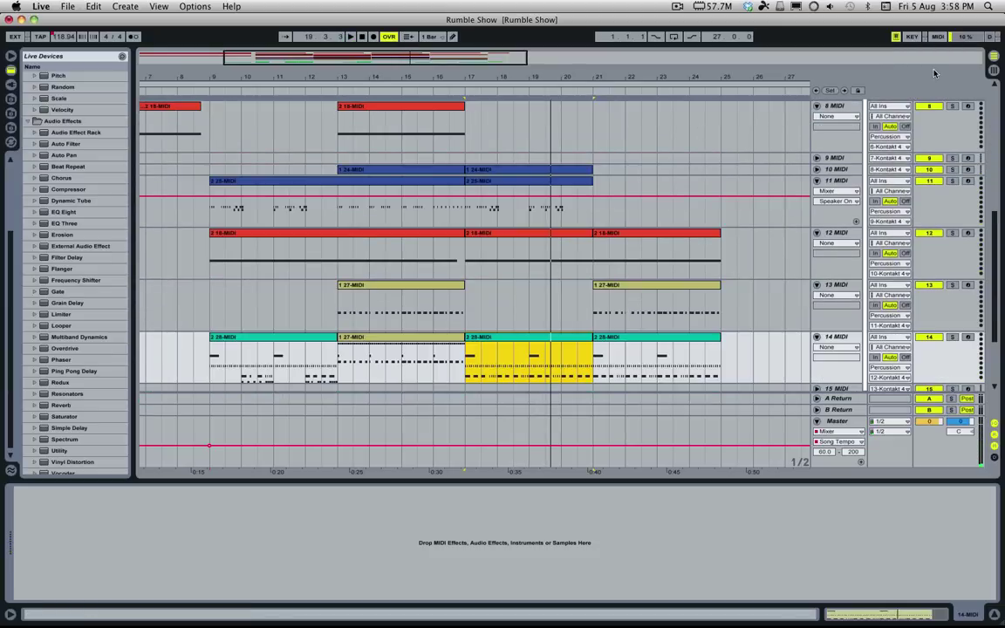
pyautogui.press('space')
pyautogui.press('space')
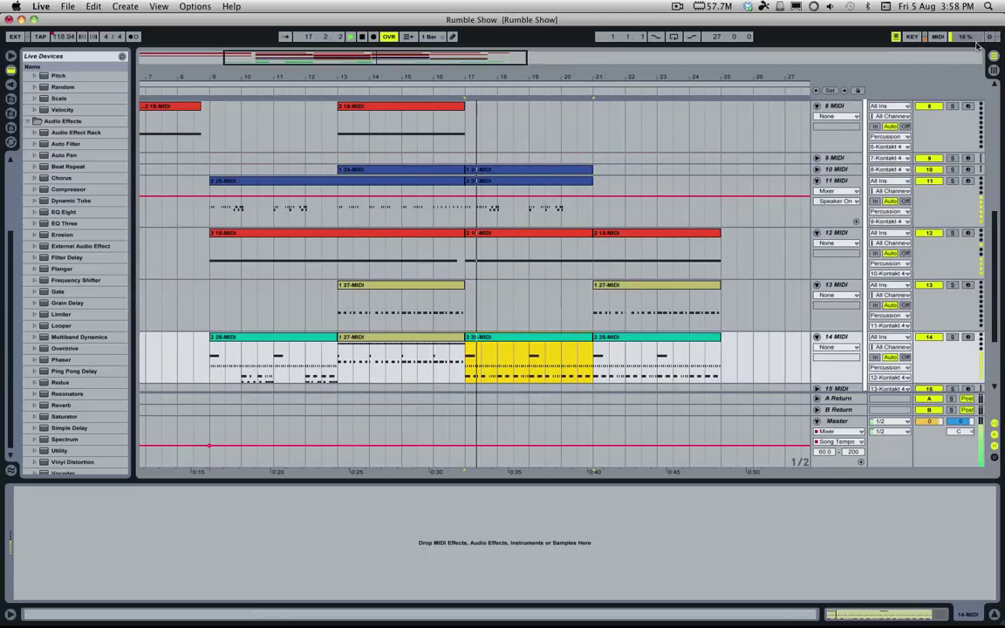
pyautogui.press('space')
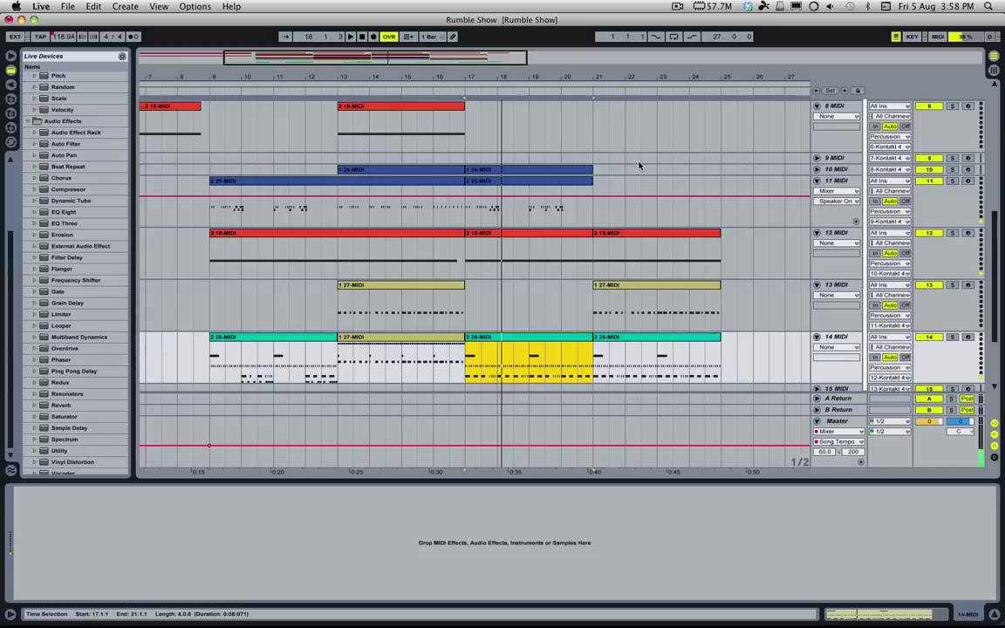
# Select the 28-MIDI clip at bar 9 on track 14 MIDI and play the arrangement from there, then stop
pyautogui.click(259, 341)
pyautogui.press('space')
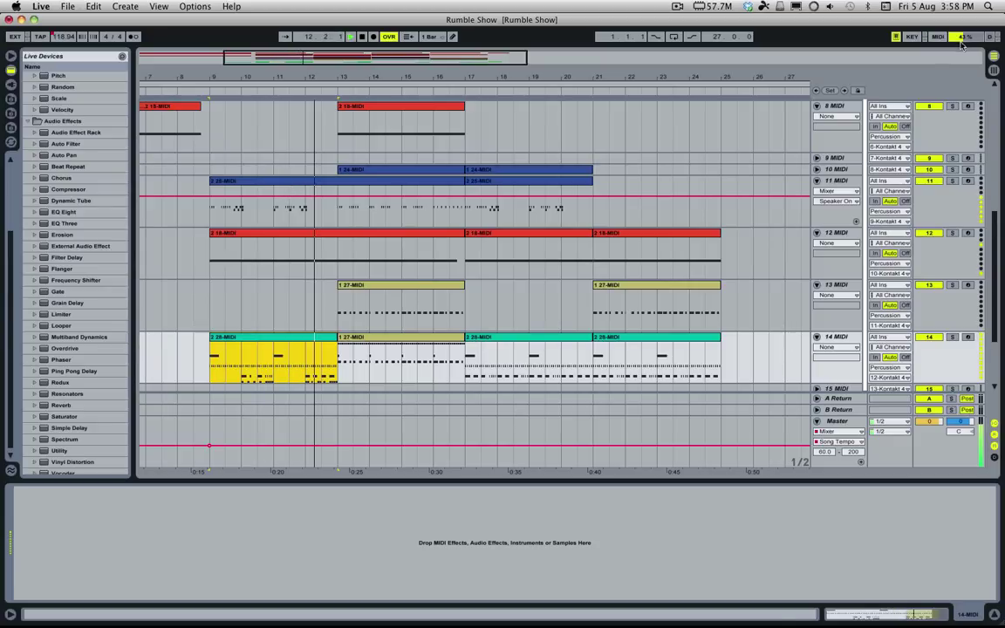
pyautogui.scroll(10, 797, 164)
pyautogui.press('space')
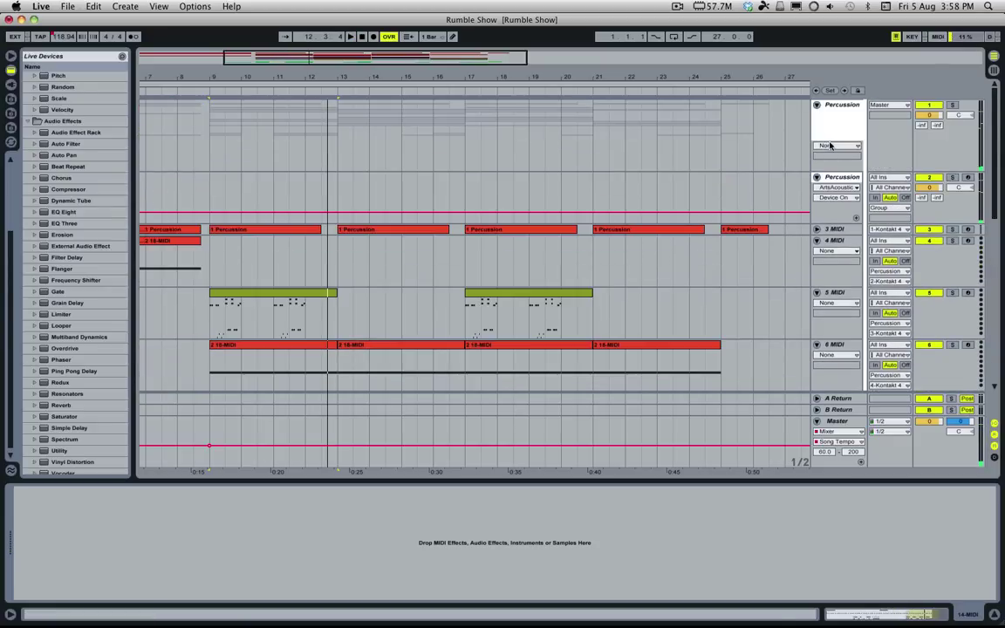
# Reopen the Percussion Kontakt, centre its window and replace Crunchy On The Edges MW with Machine X - PLAY CLUSTERS
pyautogui.click(842, 177)
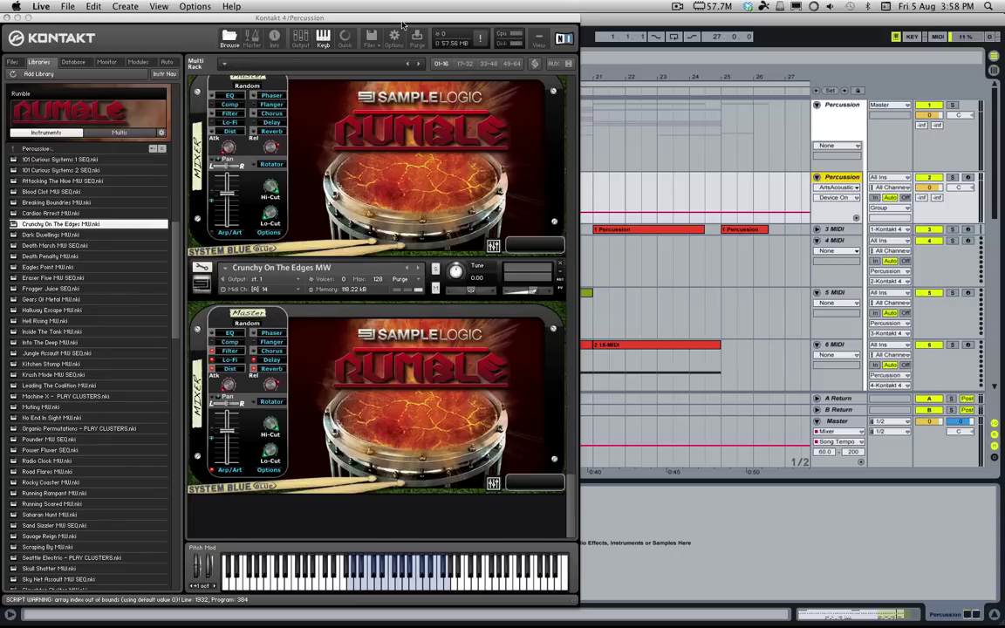
pyautogui.moveTo(410, 31); pyautogui.dragTo(601, 5)
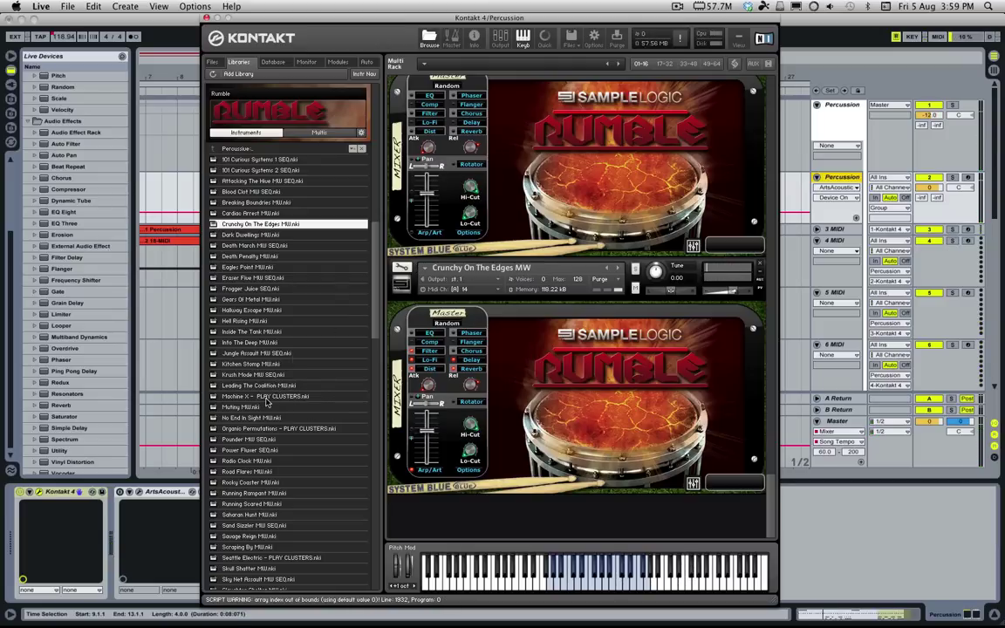
pyautogui.moveTo(284, 399); pyautogui.dragTo(451, 415)
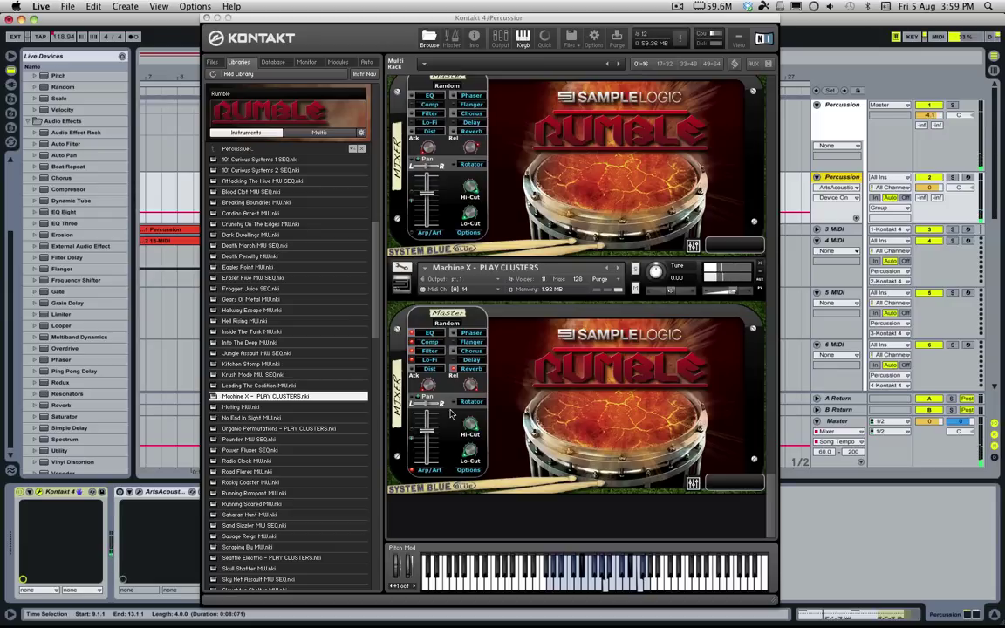
# Replace Machine X - PLAY CLUSTERS with Running Rampant MW and audition it
pyautogui.click(295, 493)
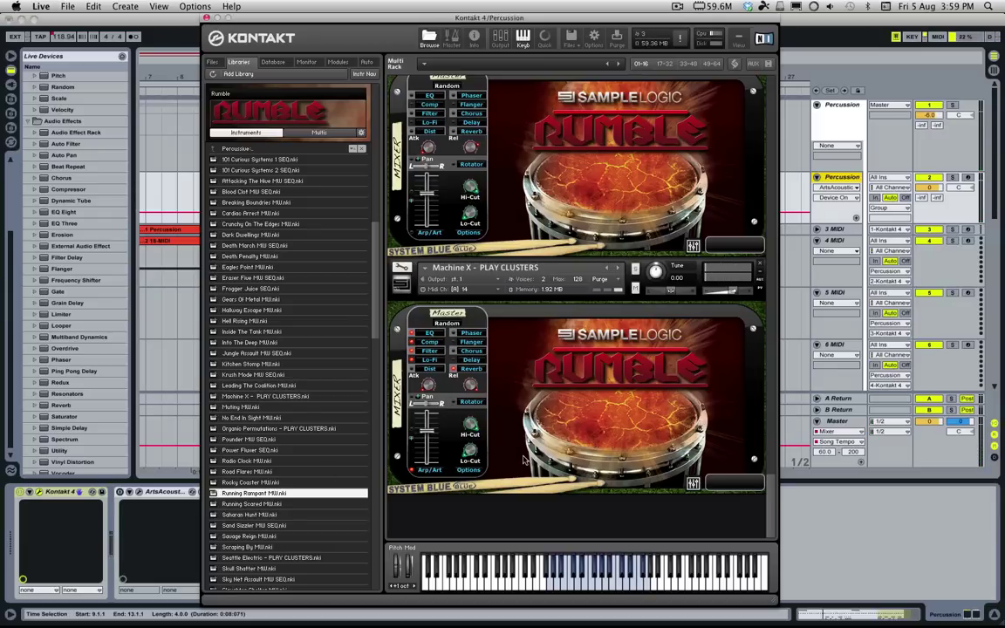
pyautogui.moveTo(246, 496); pyautogui.dragTo(451, 399)
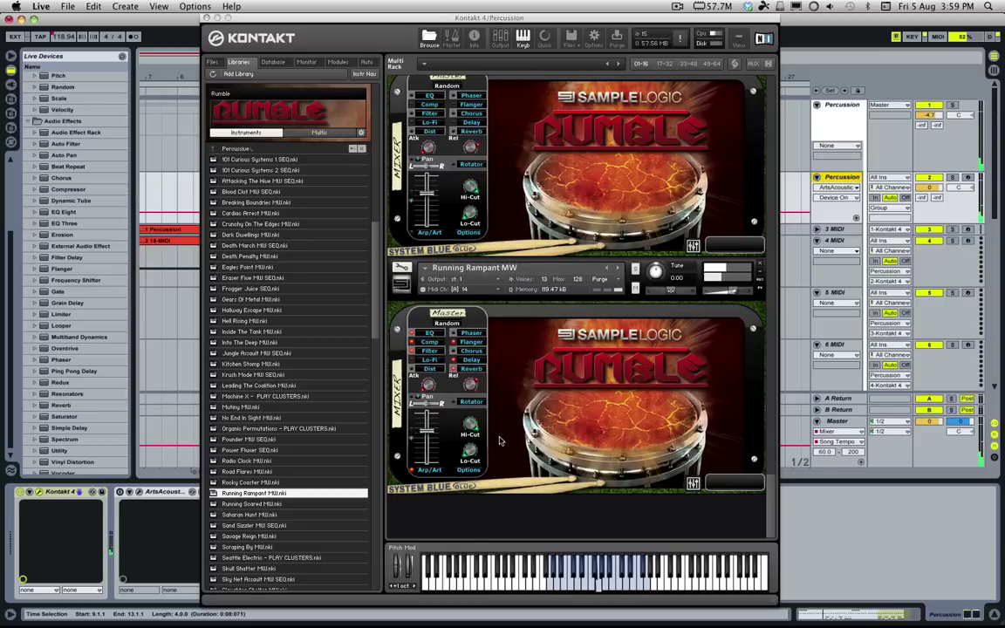
pyautogui.click(264, 151)
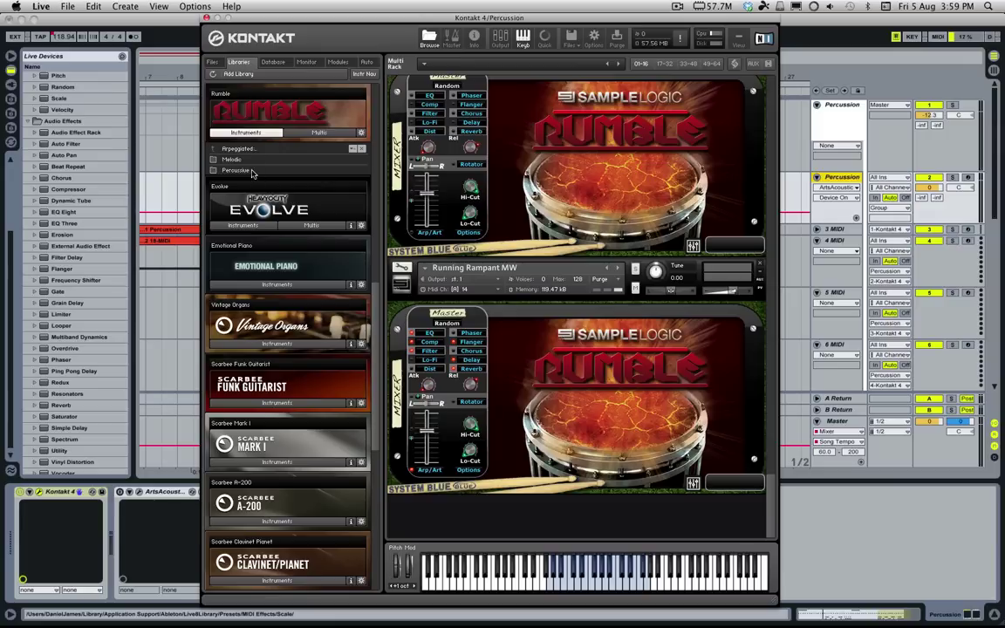
pyautogui.click(235, 171)
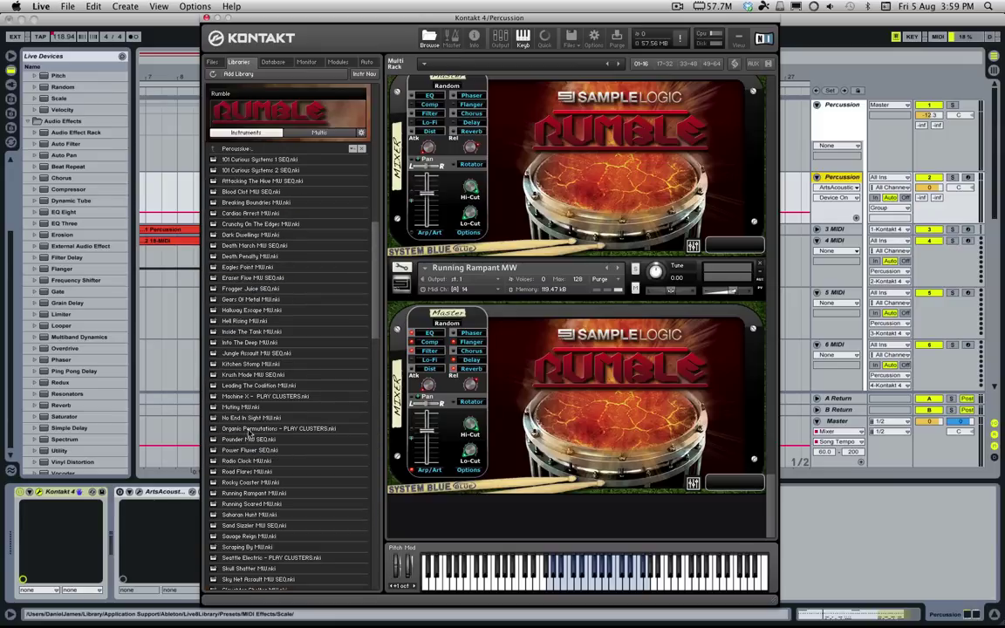
pyautogui.moveTo(249, 494); pyautogui.dragTo(511, 531)
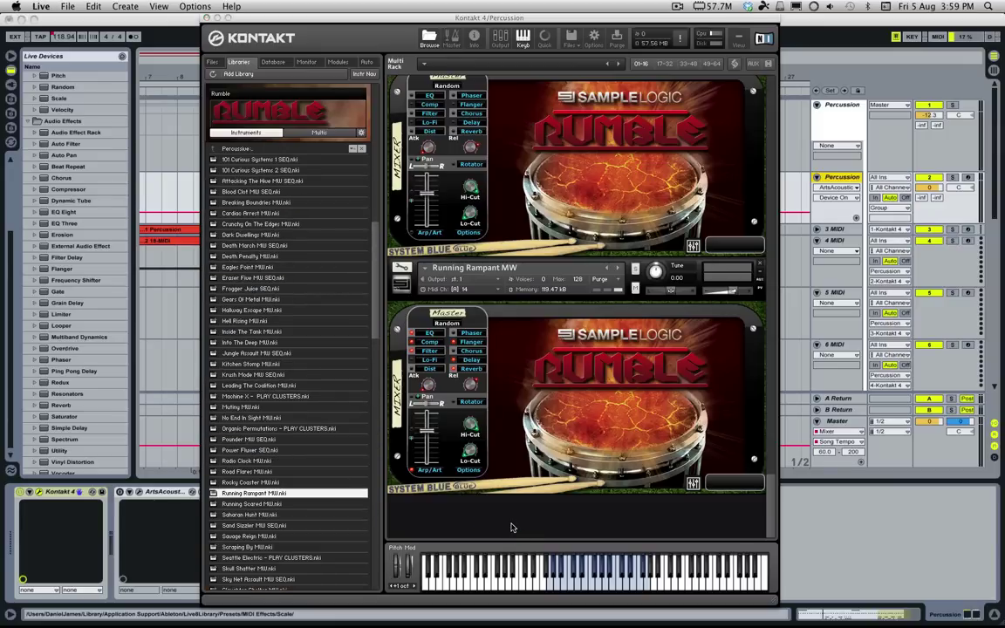
pyautogui.press('space')
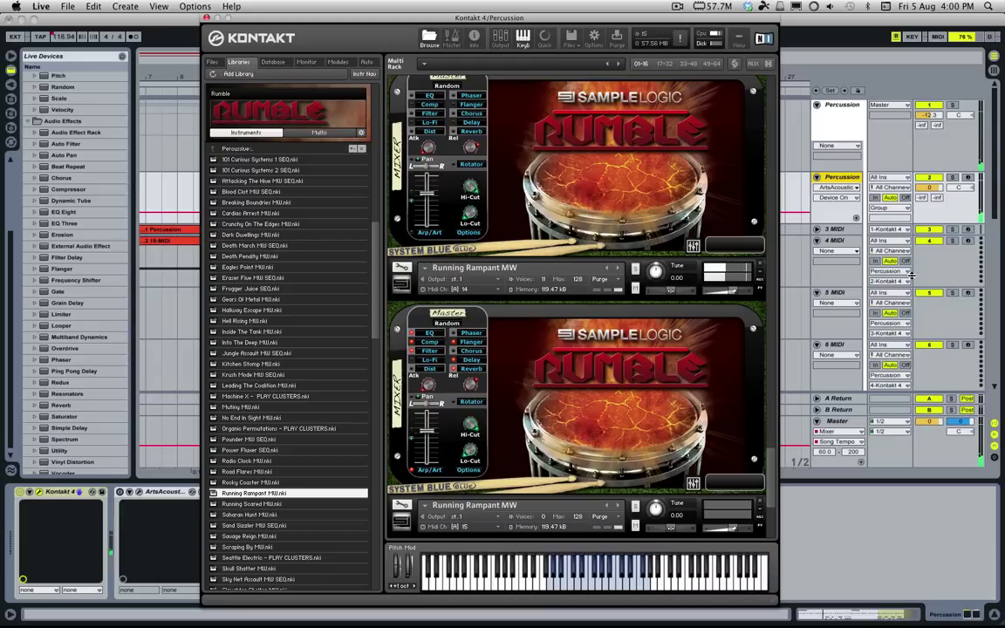
pyautogui.scroll(-3, 755, 397)
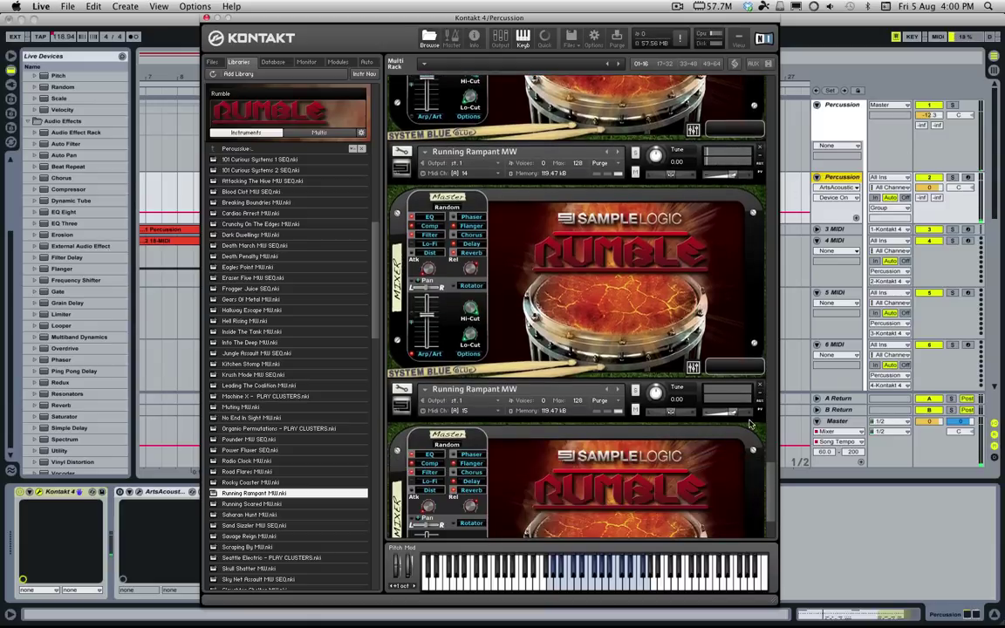
pyautogui.scroll(-3, 682, 352)
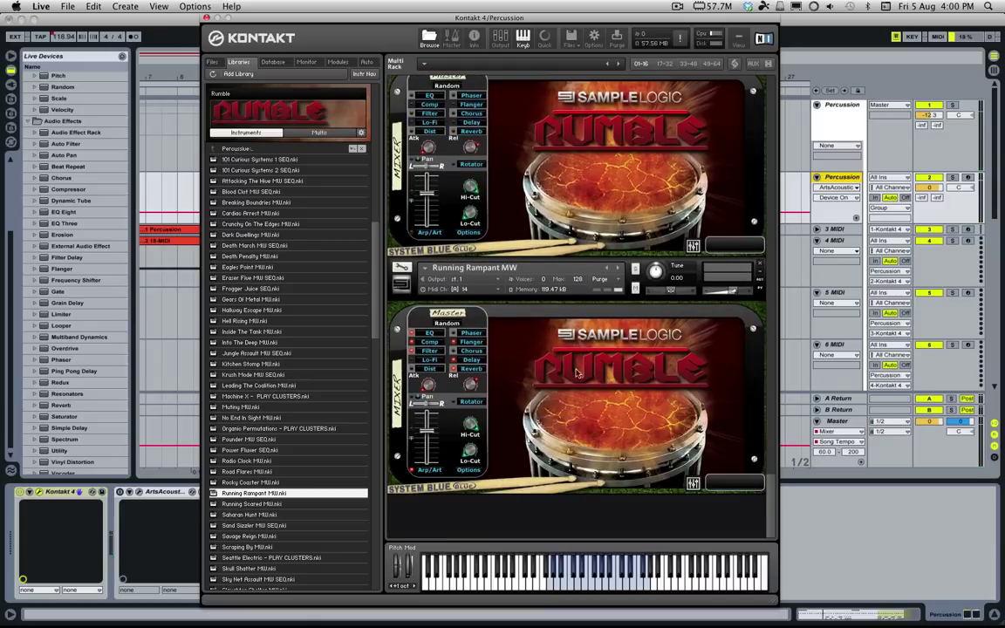
# Reduce Running Rampant MW's Arp/Art pattern to 2 steps, with the first step high and the second lower
pyautogui.click(428, 470)
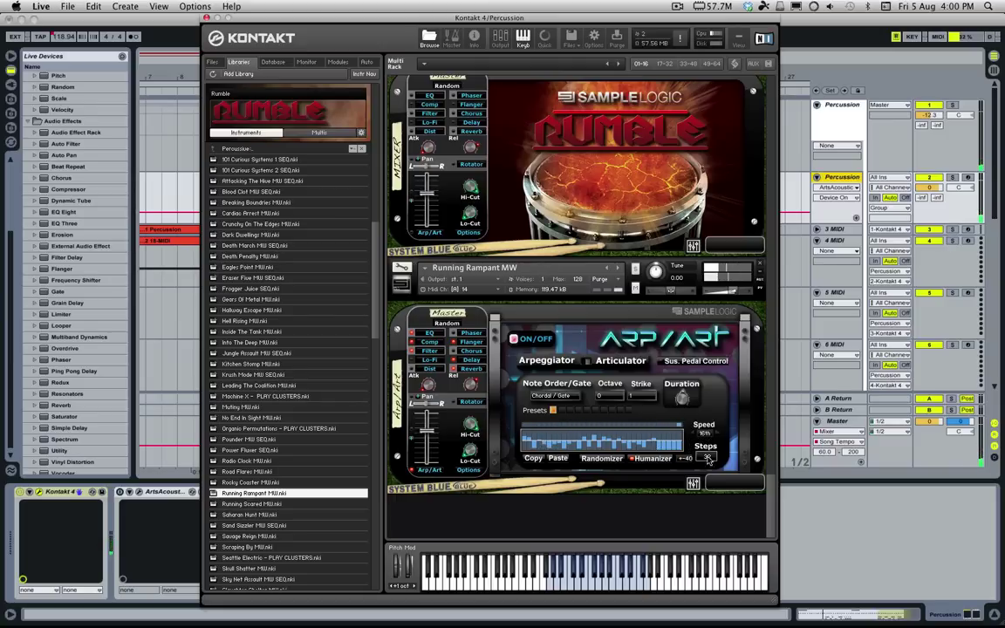
pyautogui.moveTo(707, 457); pyautogui.dragTo(702, 573)
pyautogui.moveTo(593, 446); pyautogui.dragTo(573, 411)
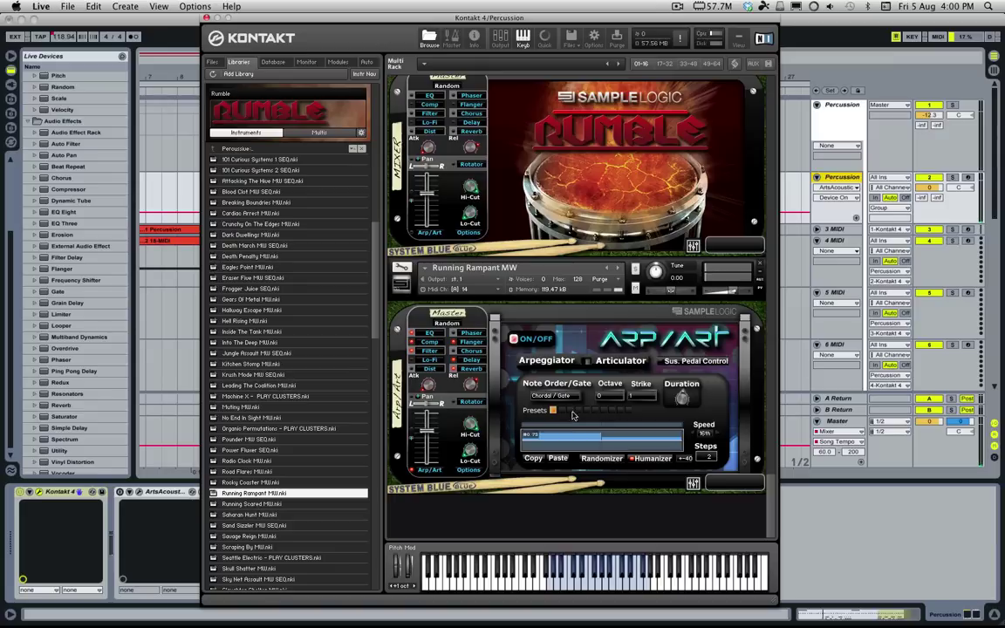
pyautogui.moveTo(626, 438); pyautogui.dragTo(631, 472)
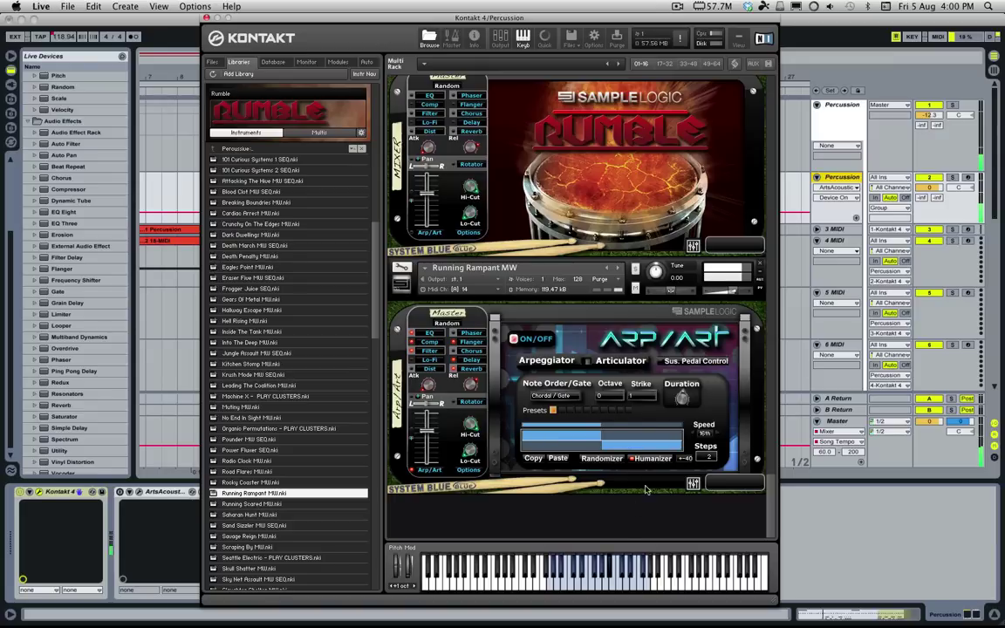
# Try arpeggiator speeds of 8th and 64th before settling on 32nd, and toggle to Articulator mode and back to Arpeggiator
pyautogui.moveTo(694, 433); pyautogui.dragTo(704, 436)
pyautogui.click(705, 434)
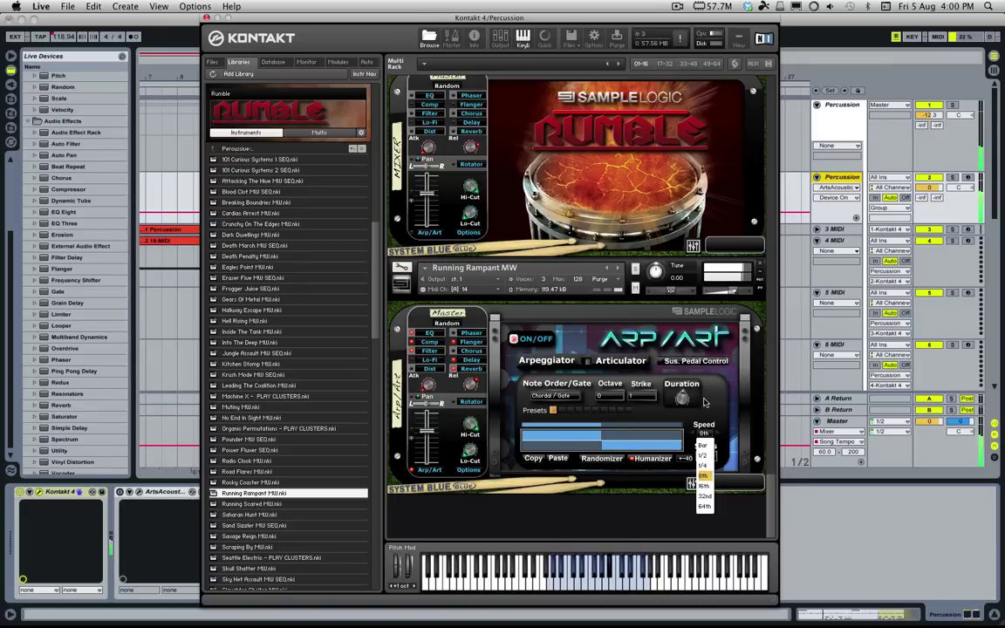
pyautogui.click(706, 507)
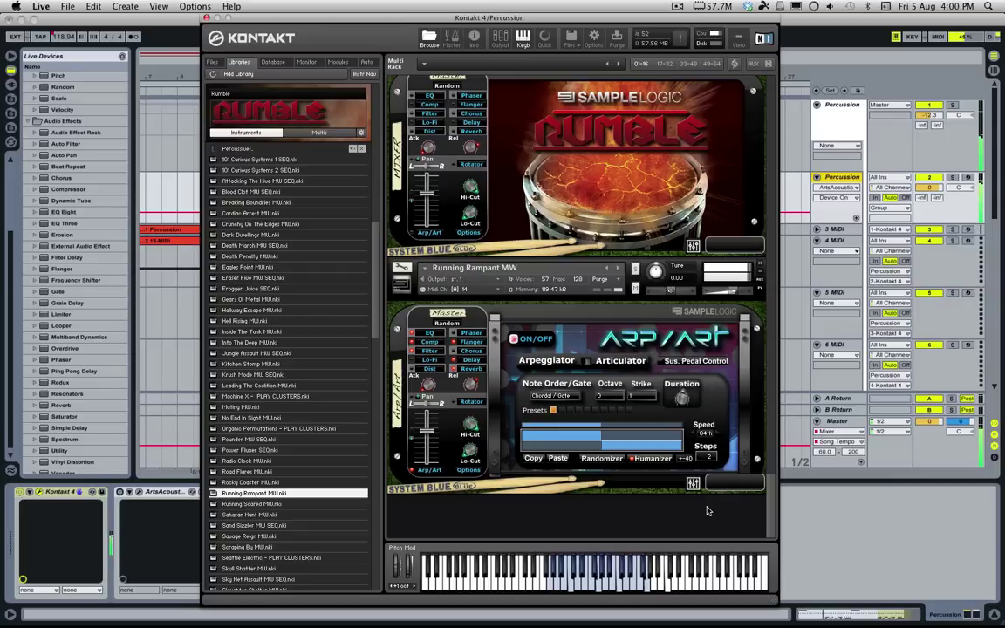
pyautogui.click(695, 436)
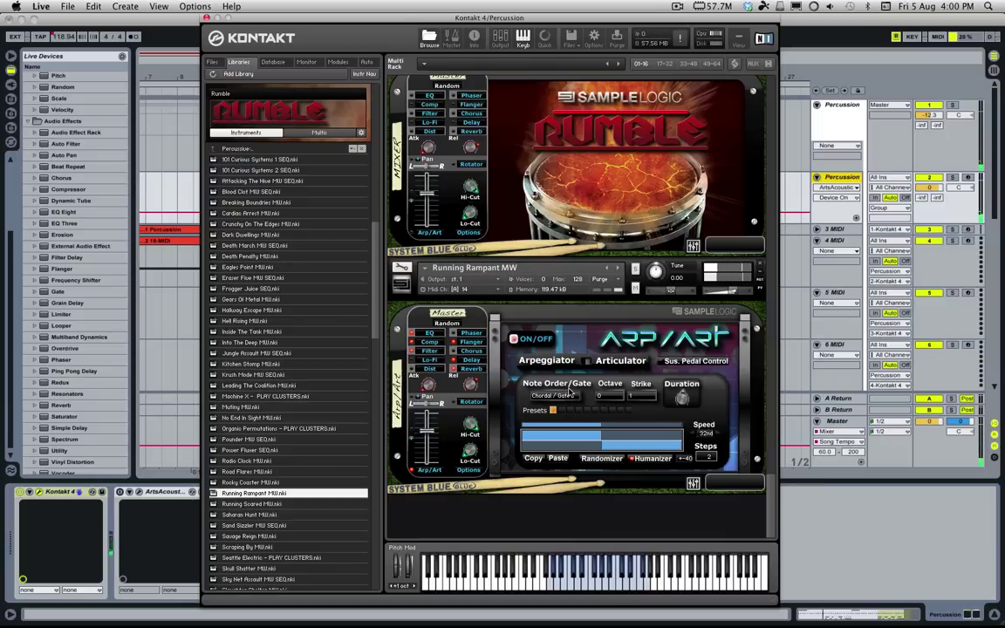
pyautogui.click(587, 362)
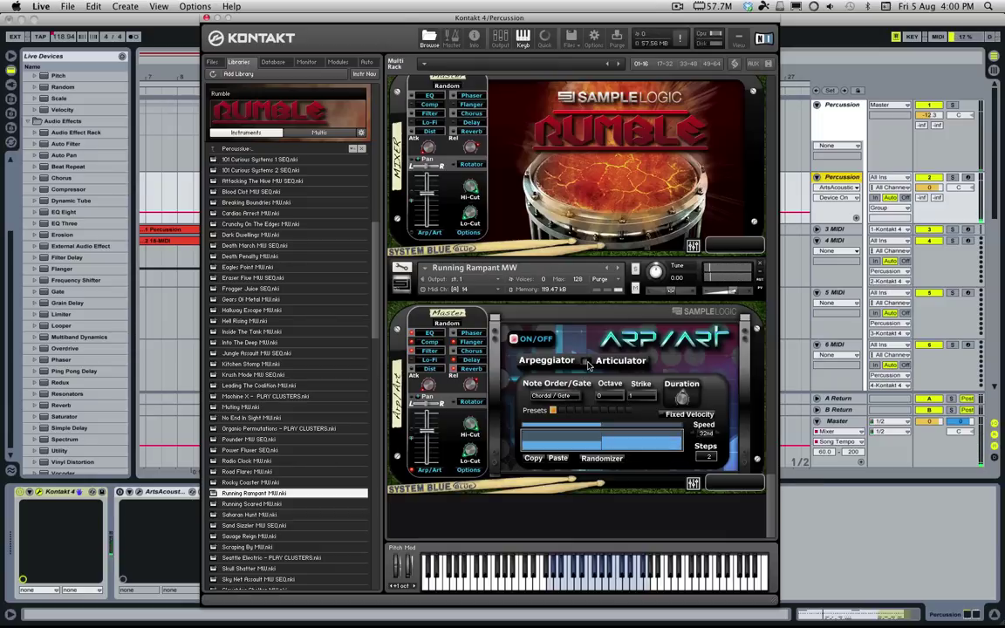
pyautogui.click(587, 362)
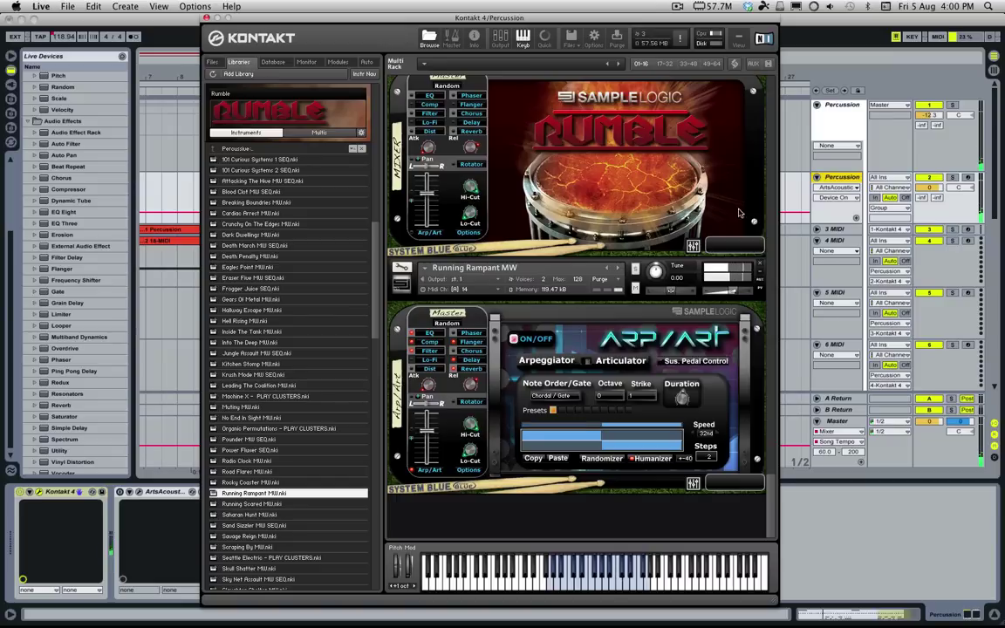
# Load Brain Probing 1 from Rumble's Morphed Atmospheres folder, and replace it with the Diseased instrument
pyautogui.scroll(-1, 262, 174)
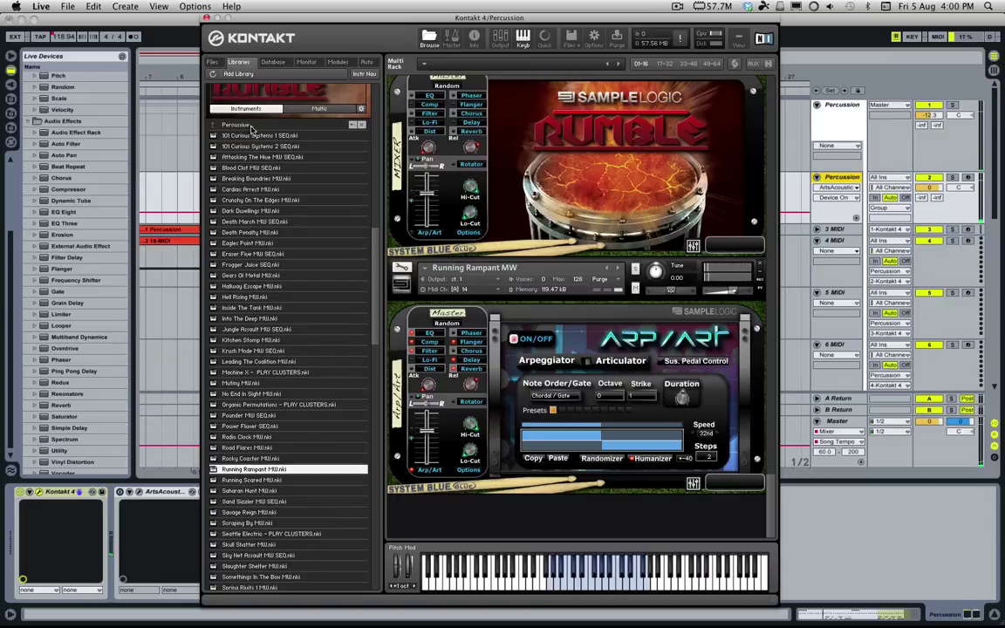
pyautogui.click(241, 126)
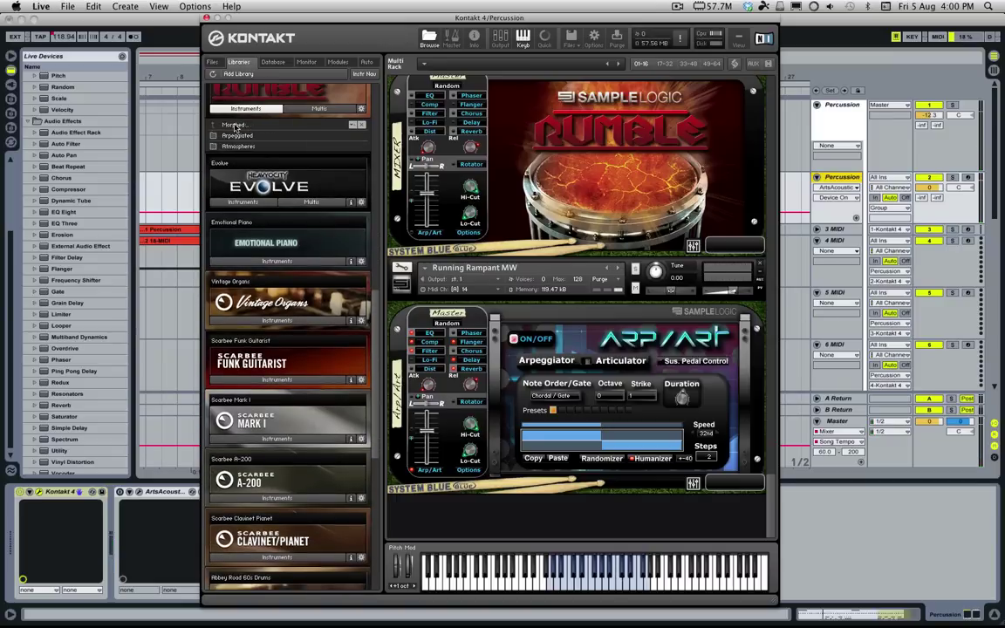
pyautogui.click(239, 146)
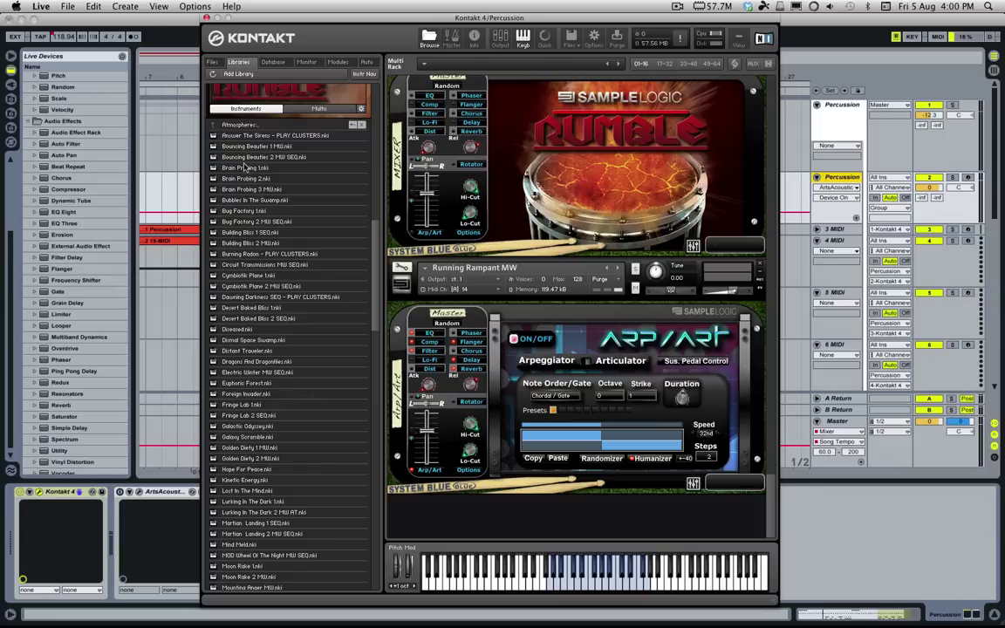
pyautogui.doubleClick(246, 168)
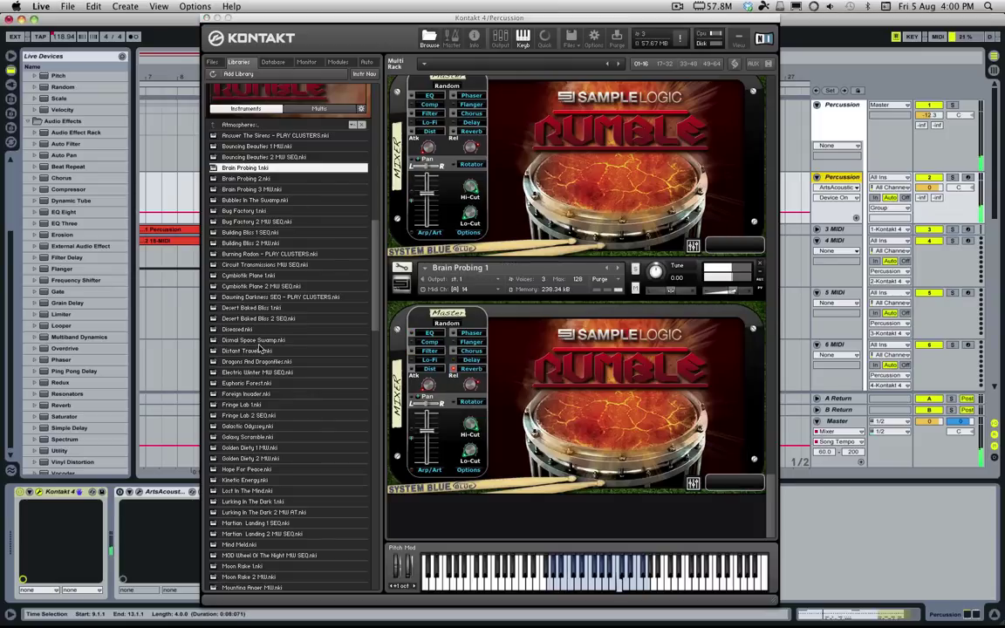
pyautogui.doubleClick(241, 328)
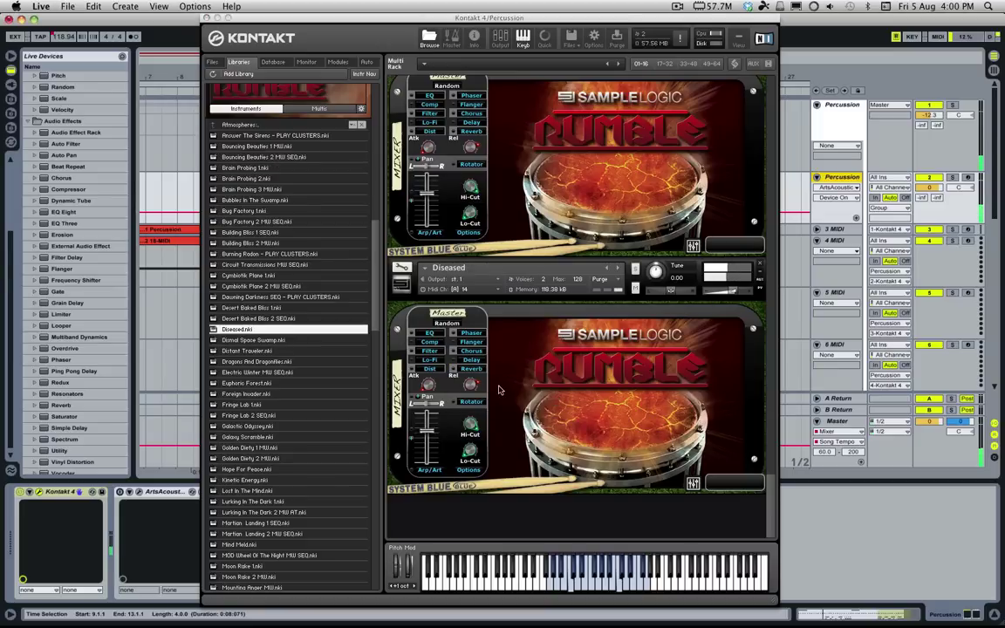
# View Diseased's Arp/Art settings and activate the sequencer for its Volume parameter
pyautogui.click(427, 470)
pyautogui.click(587, 361)
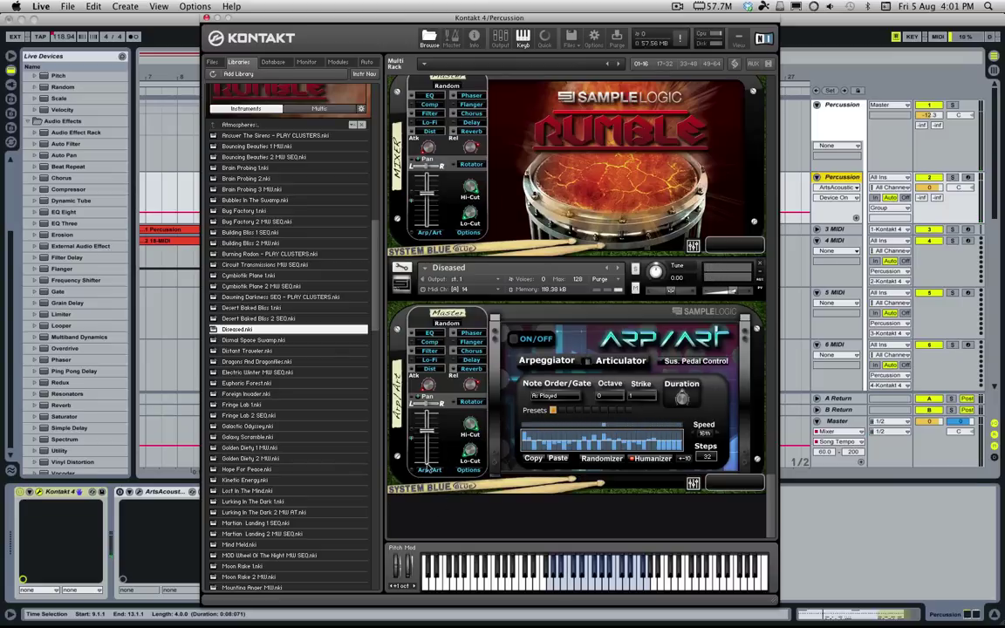
pyautogui.click(415, 443)
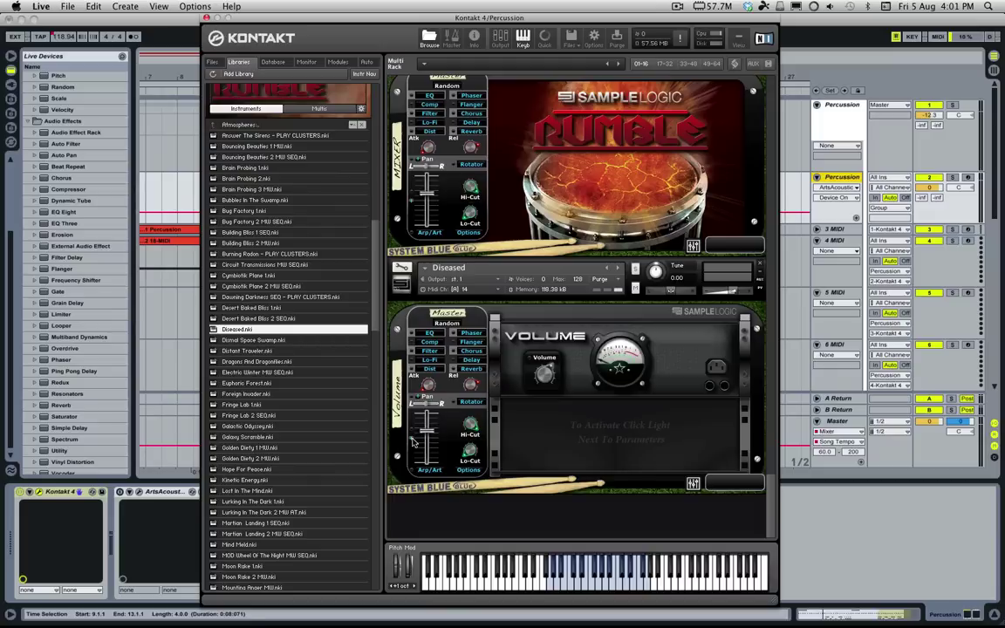
pyautogui.click(529, 359)
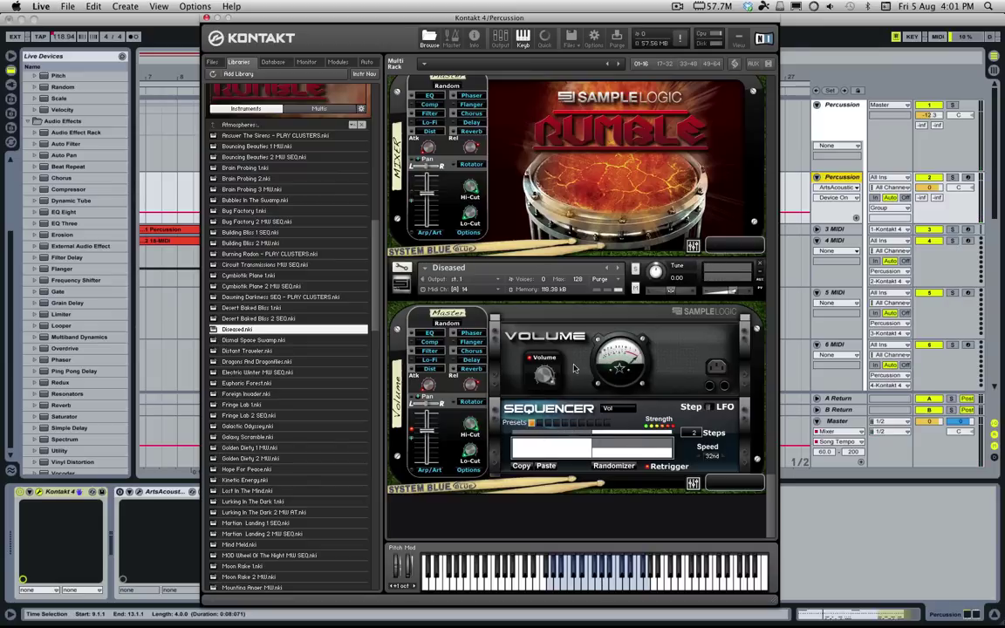
# Activate the Tone sequencer in the Distortion effect and leave distortion switched off
pyautogui.click(427, 369)
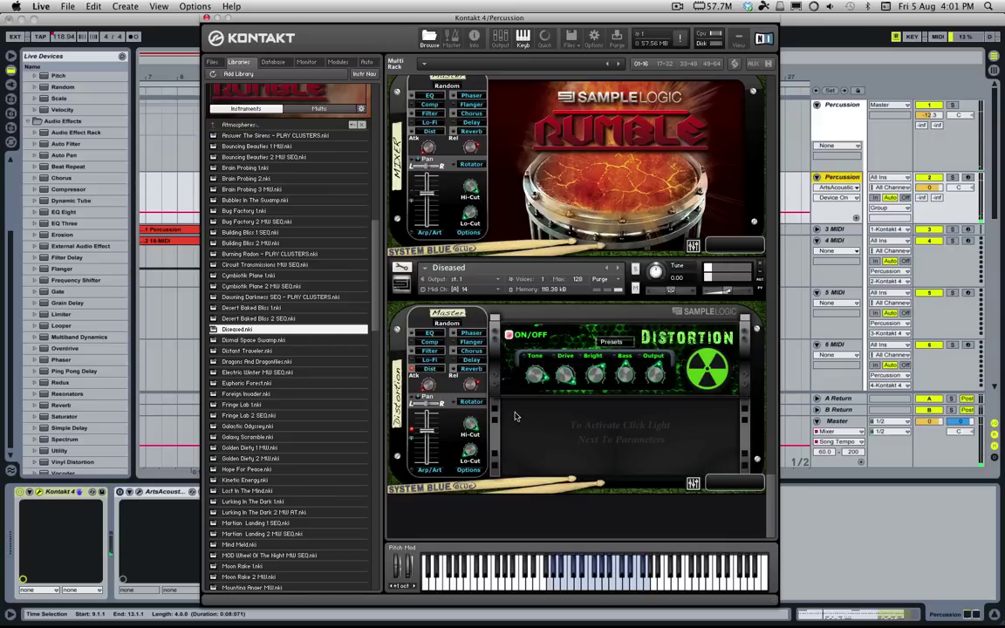
pyautogui.click(524, 356)
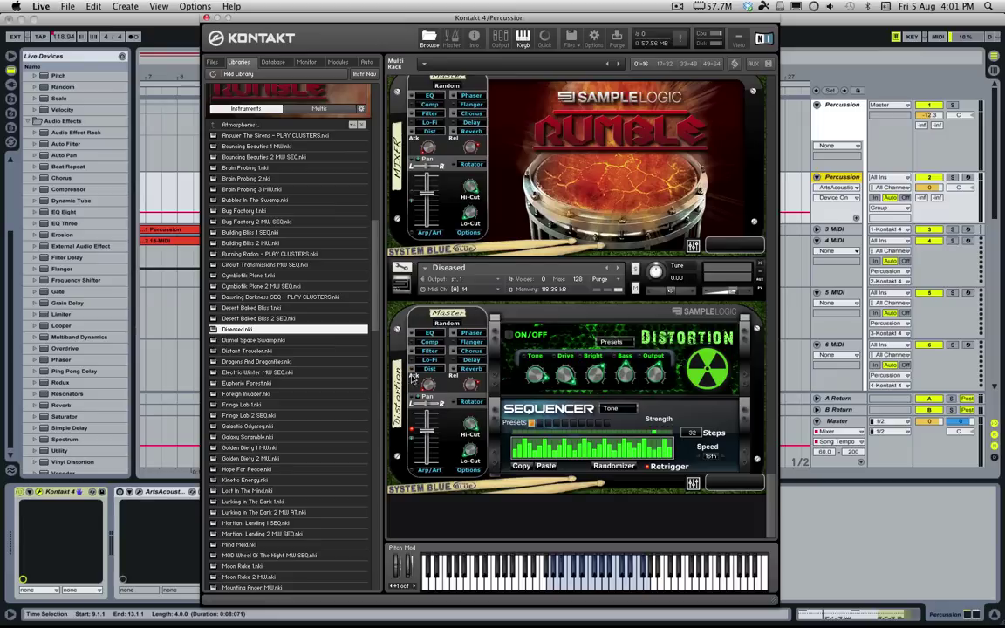
# Lower the second step of the Volume sequencer to zero and set its speed to 16th
pyautogui.click(411, 438)
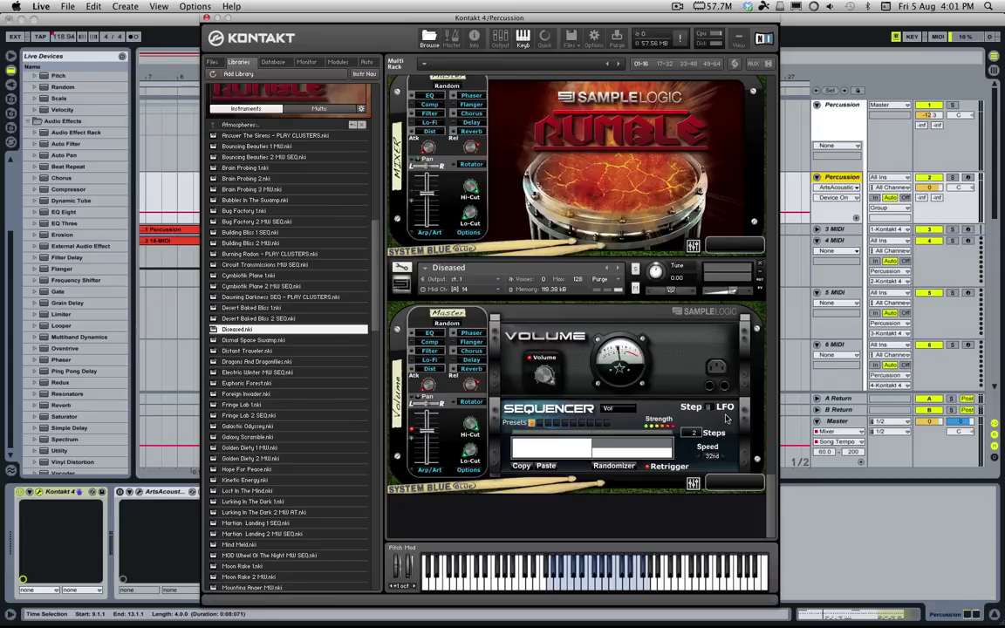
pyautogui.moveTo(634, 448); pyautogui.dragTo(635, 467)
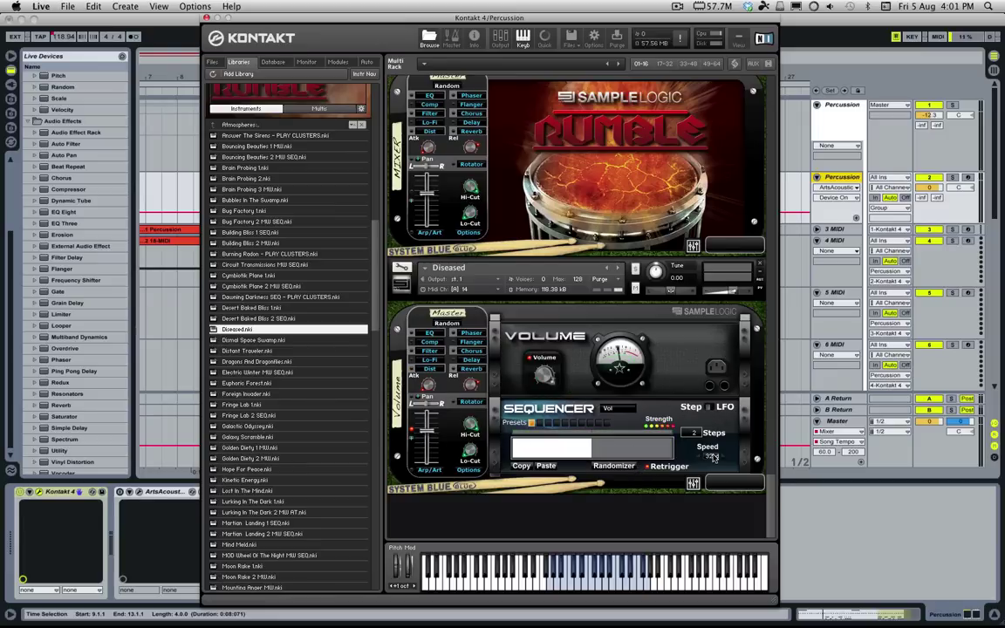
pyautogui.click(699, 458)
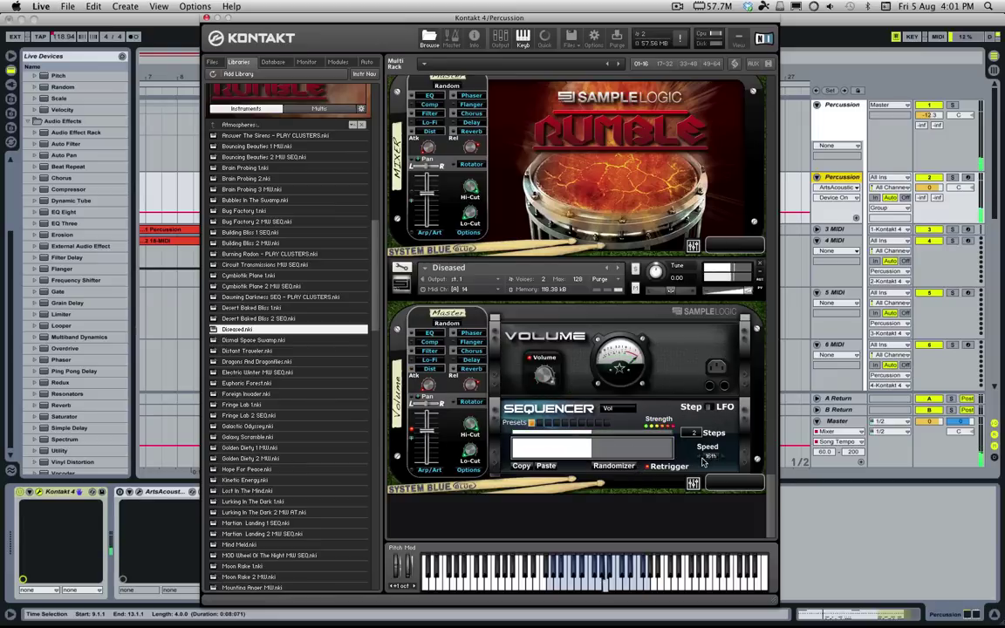
# Switch the Volume sequencer to LFO mode with a speed of 1.0 32nd and a fade-in of about 5.2 ms
pyautogui.click(711, 407)
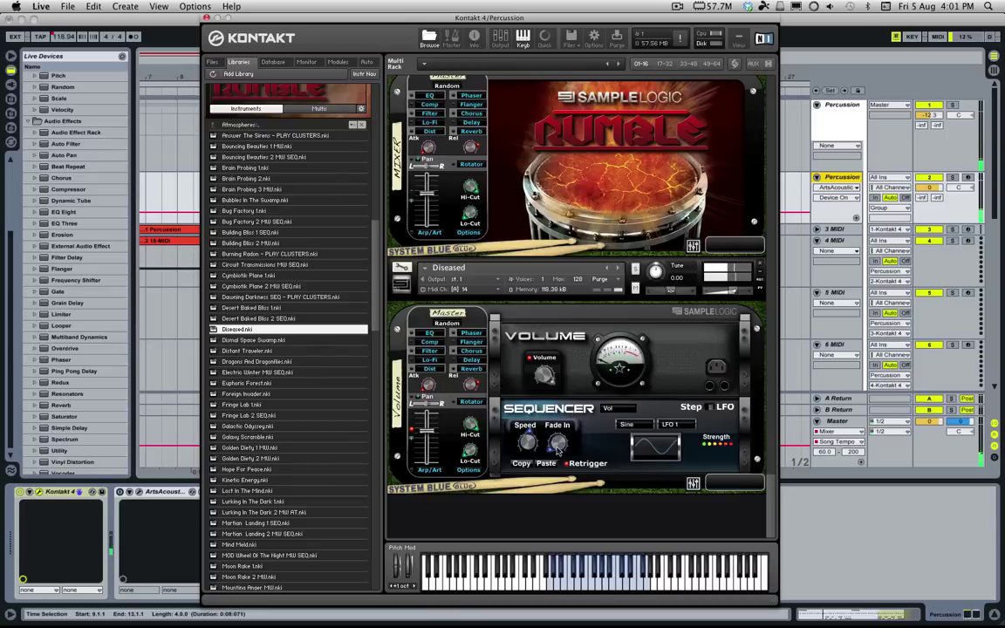
pyautogui.moveTo(528, 444); pyautogui.dragTo(543, 513)
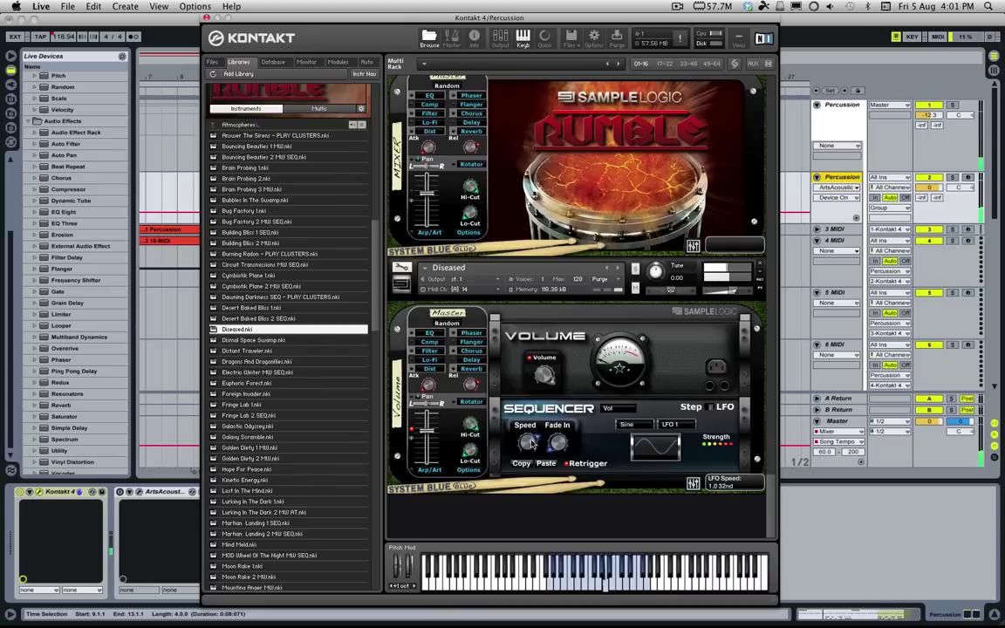
pyautogui.moveTo(541, 508); pyautogui.dragTo(560, 425)
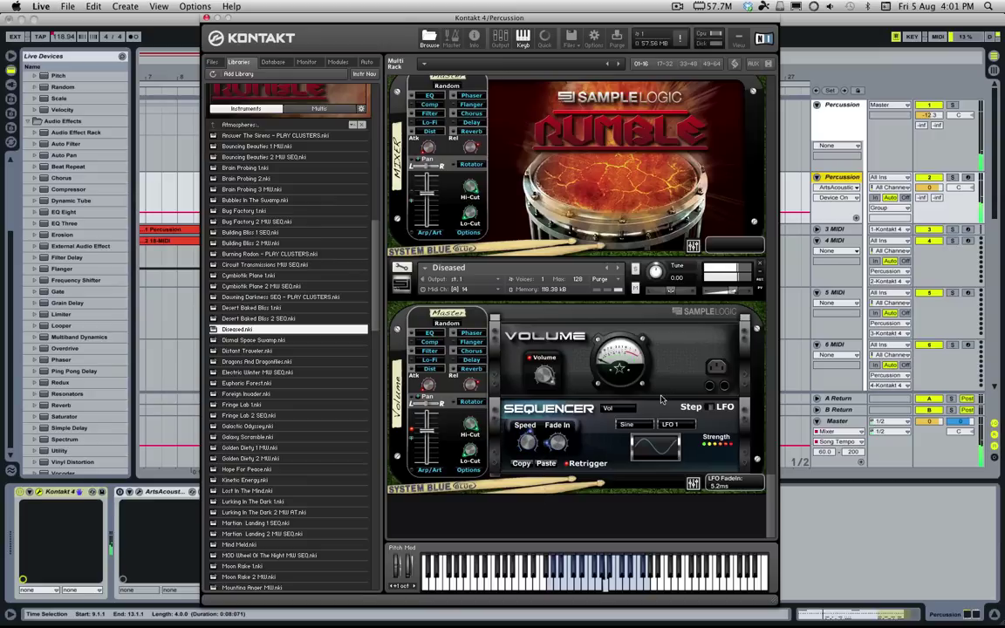
# Set the Volume LFO's fade-in to about 58.4 ms and its waveform to Random, after trying Square
pyautogui.click(677, 426)
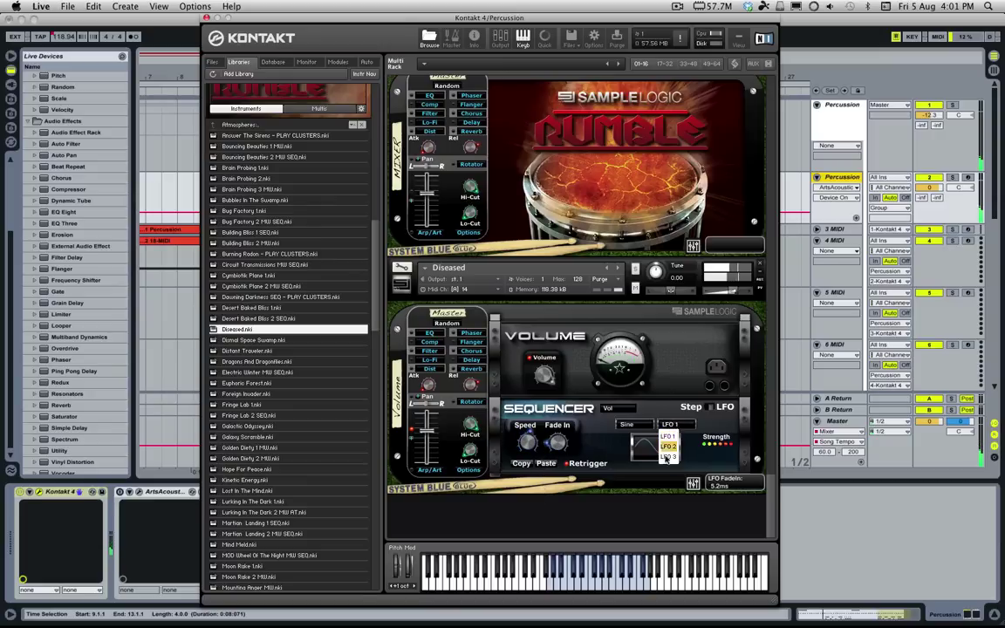
pyautogui.click(630, 425)
pyautogui.click(630, 426)
pyautogui.click(626, 424)
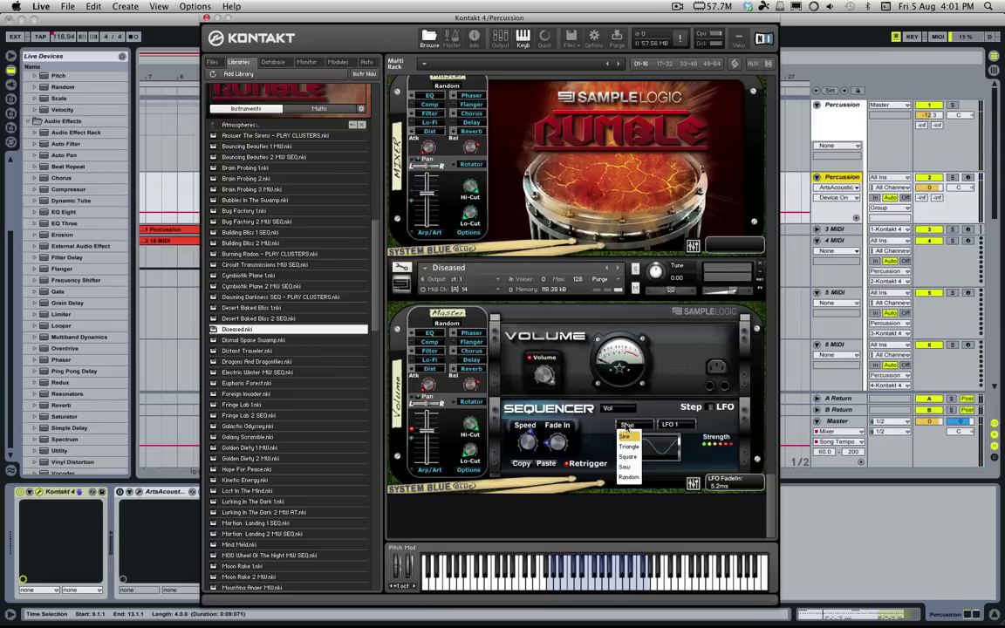
pyautogui.click(629, 443)
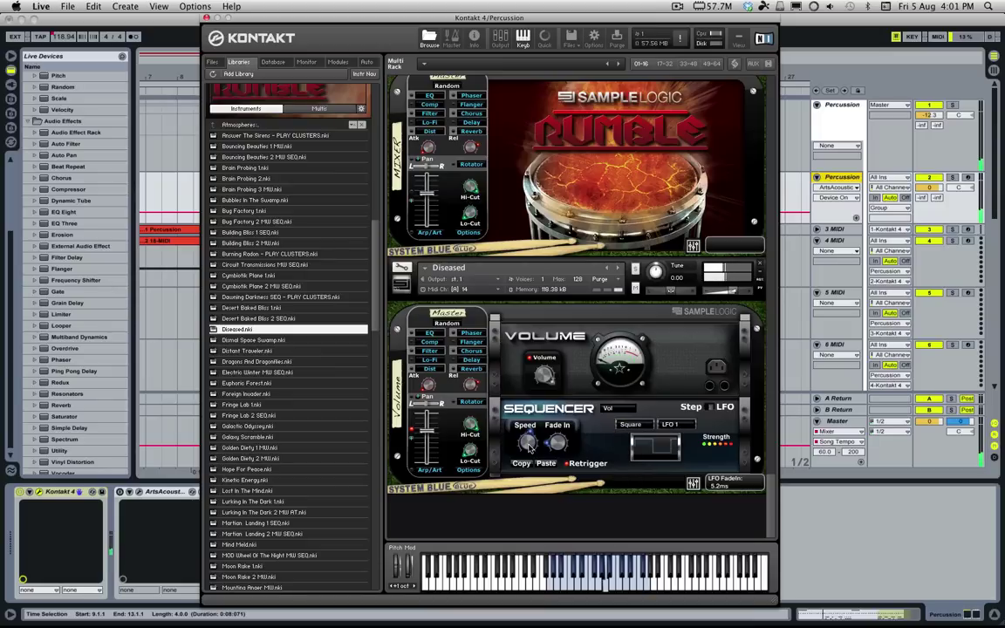
pyautogui.moveTo(528, 446); pyautogui.dragTo(560, 411)
pyautogui.click(643, 426)
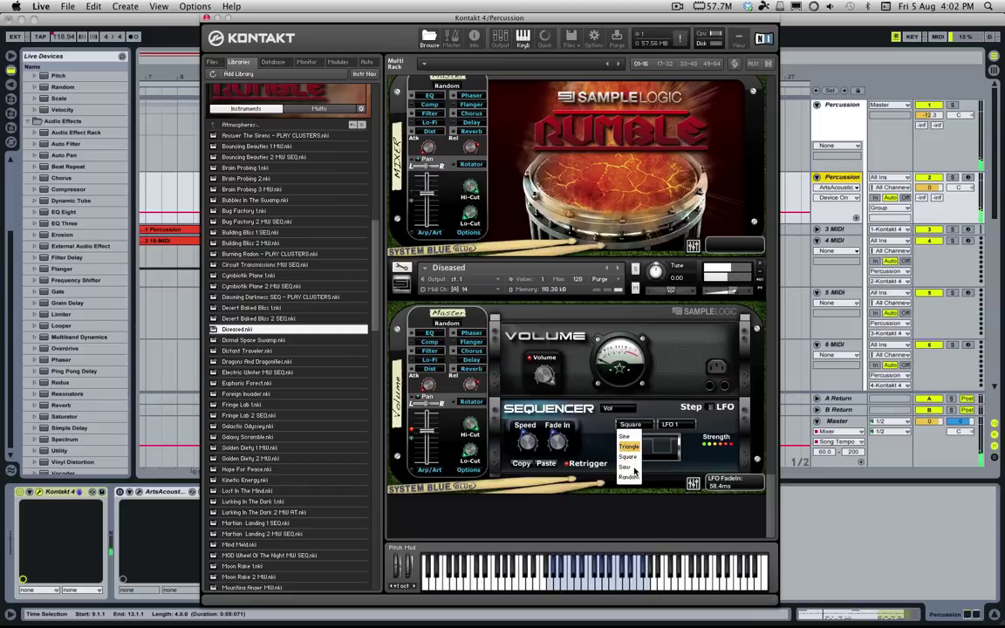
pyautogui.click(629, 477)
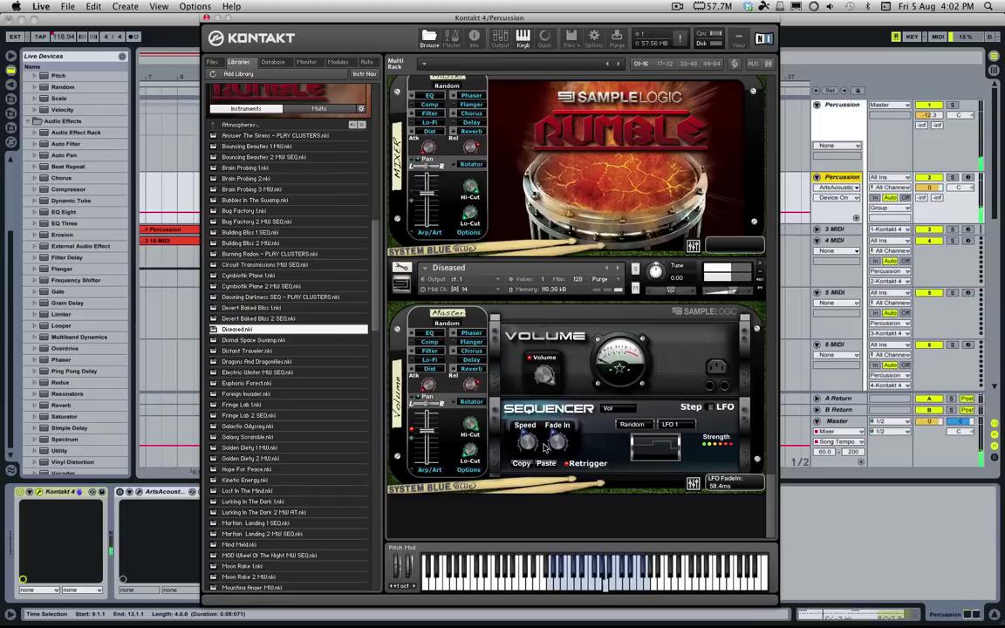
# Switch the Volume sequencer to LFO 2 with the Square waveform and a speed of 1.0 32nd, then return it to Step mode
pyautogui.click(671, 424)
pyautogui.click(668, 445)
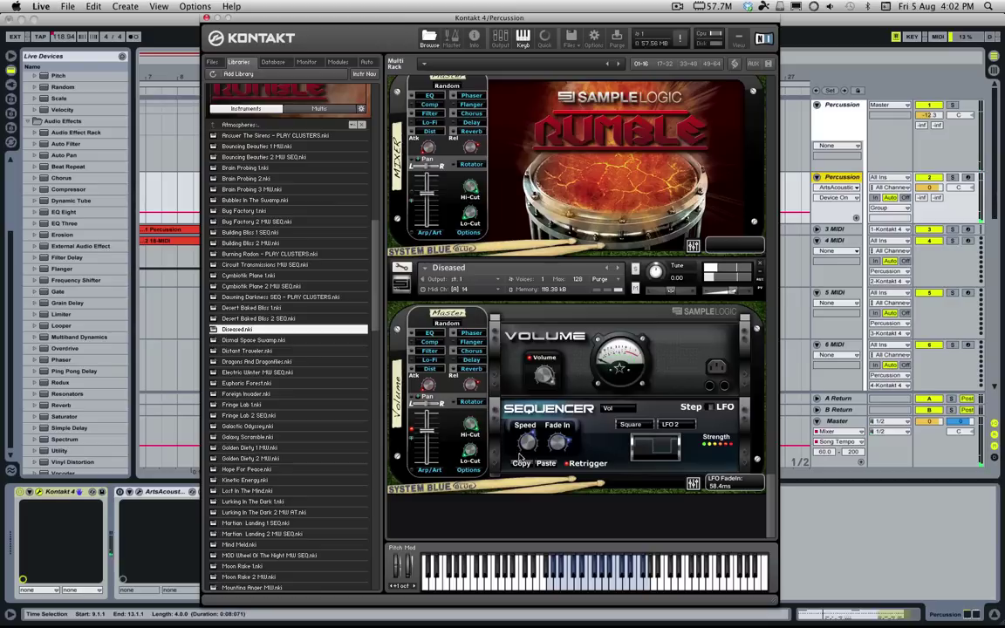
pyautogui.moveTo(528, 433); pyautogui.dragTo(529, 428)
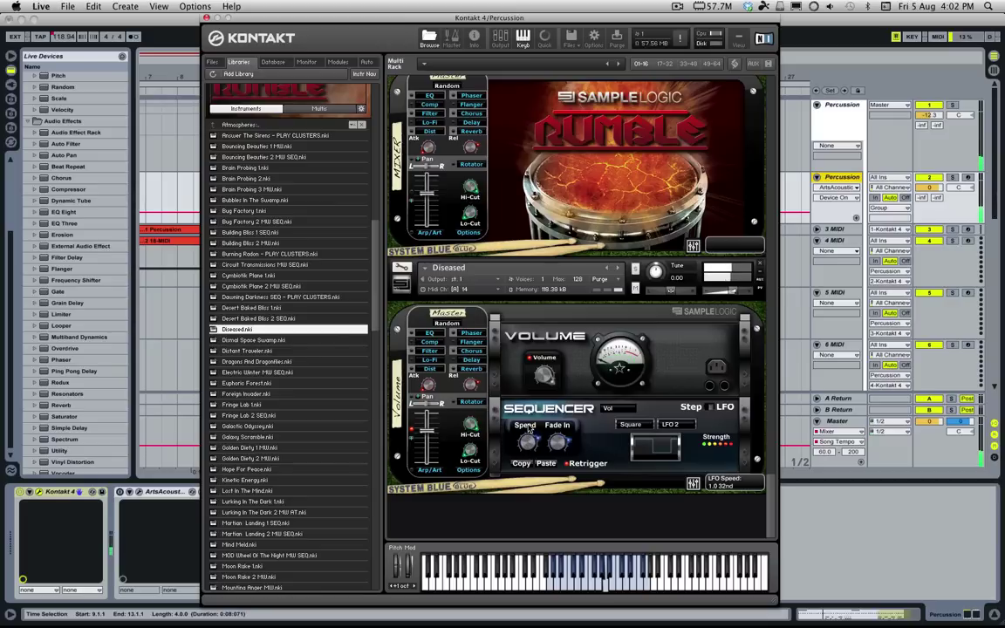
pyautogui.click(558, 408)
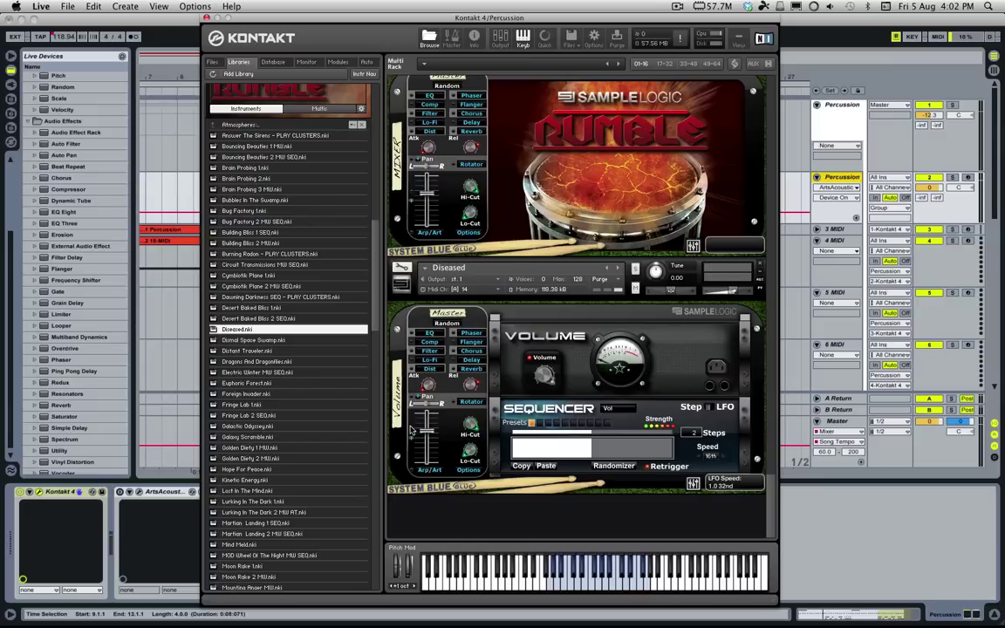
# Turn on the Arp/Art arpeggiator of the Diseased instrument and enable its sustain pedal control
pyautogui.click(428, 470)
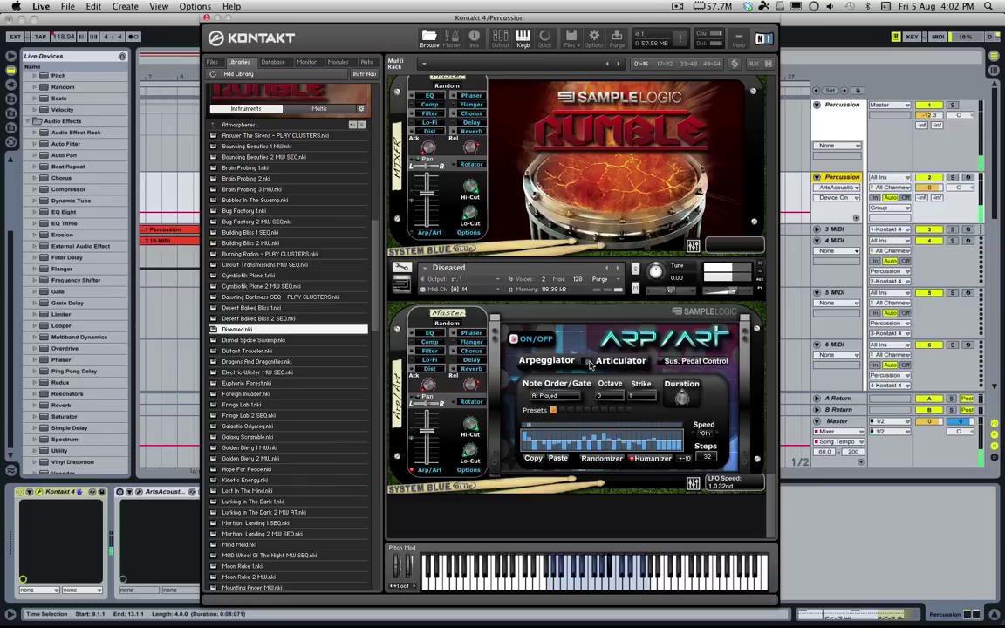
pyautogui.click(717, 436)
pyautogui.scroll(-1, 702, 433)
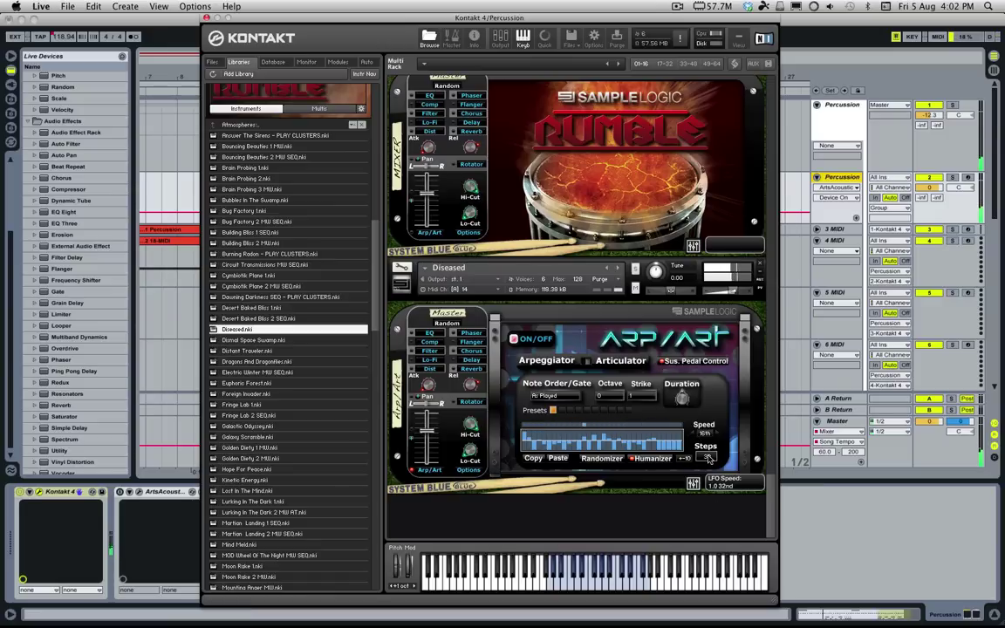
# Reduce the Diseased arpeggiator pattern to 2 steps and lower the level of the second step
pyautogui.moveTo(708, 456); pyautogui.dragTo(713, 566)
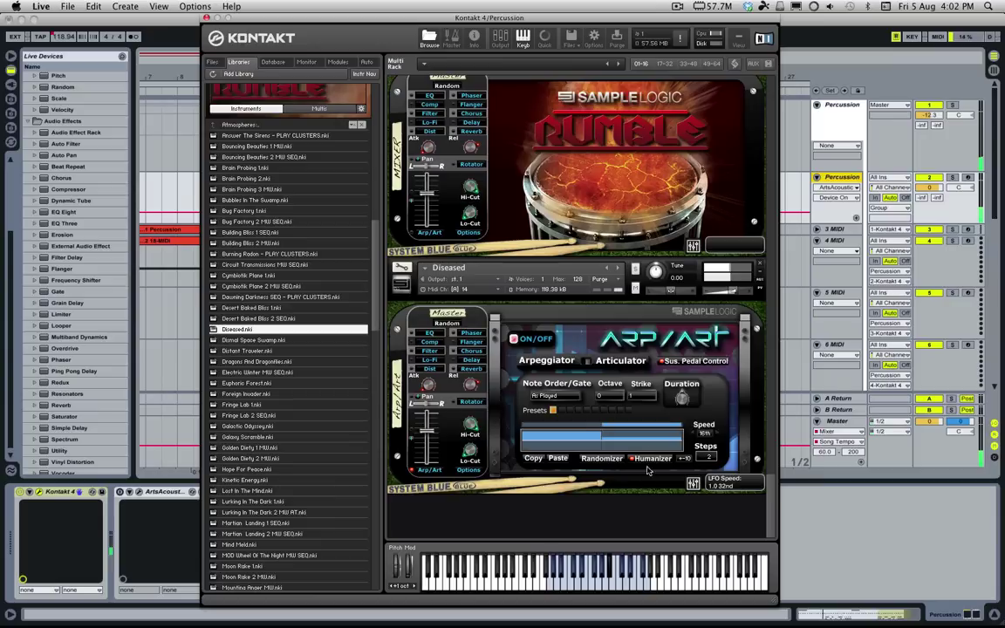
pyautogui.scroll(3, 648, 465)
pyautogui.press('super+z')
pyautogui.scroll(-3, 641, 447)
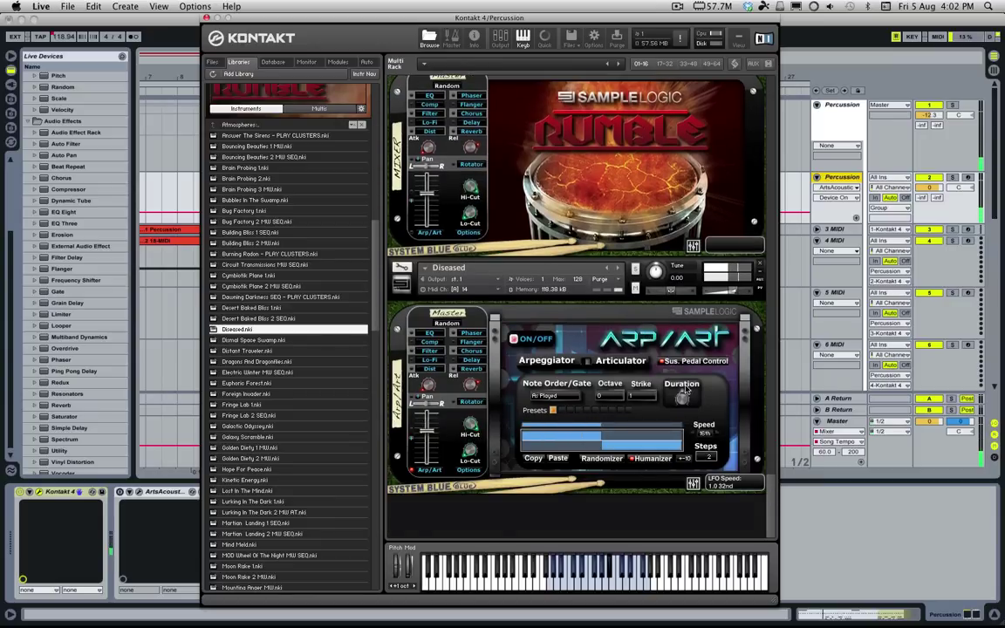
# Remove the Diseased instrument and load Dark Dwellings MW from the Percussive folder of the Arpeggiated instruments
pyautogui.press('BackSpace')
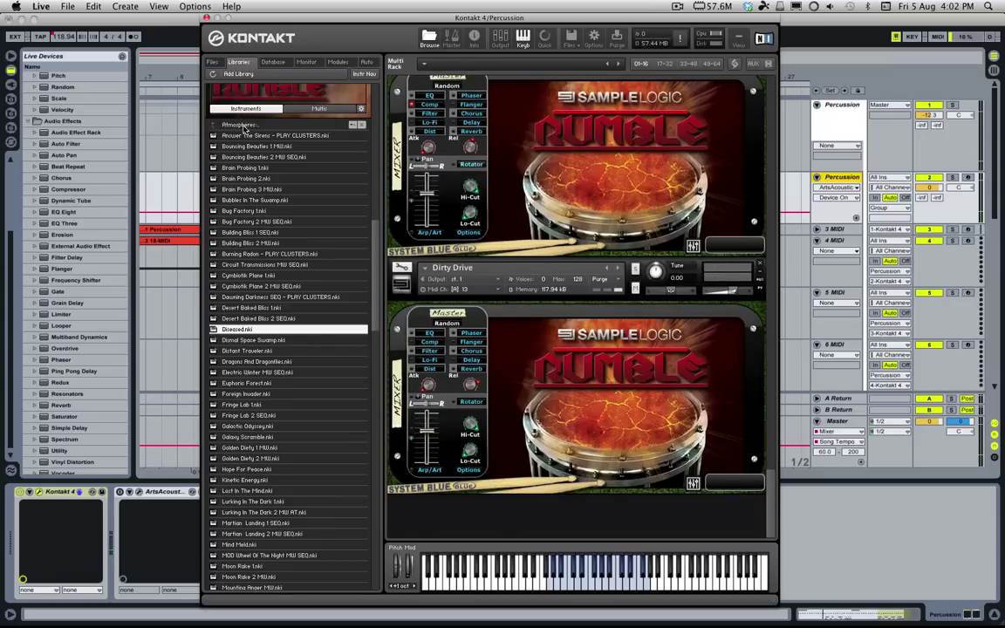
pyautogui.click(246, 127)
pyautogui.doubleClick(248, 136)
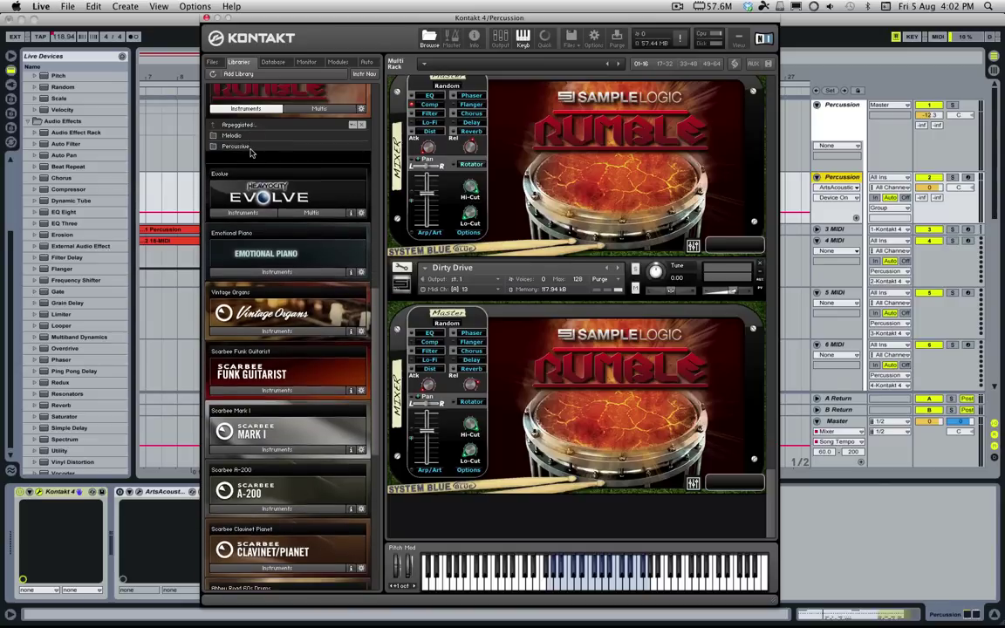
pyautogui.doubleClick(245, 148)
pyautogui.moveTo(239, 210); pyautogui.dragTo(518, 509)
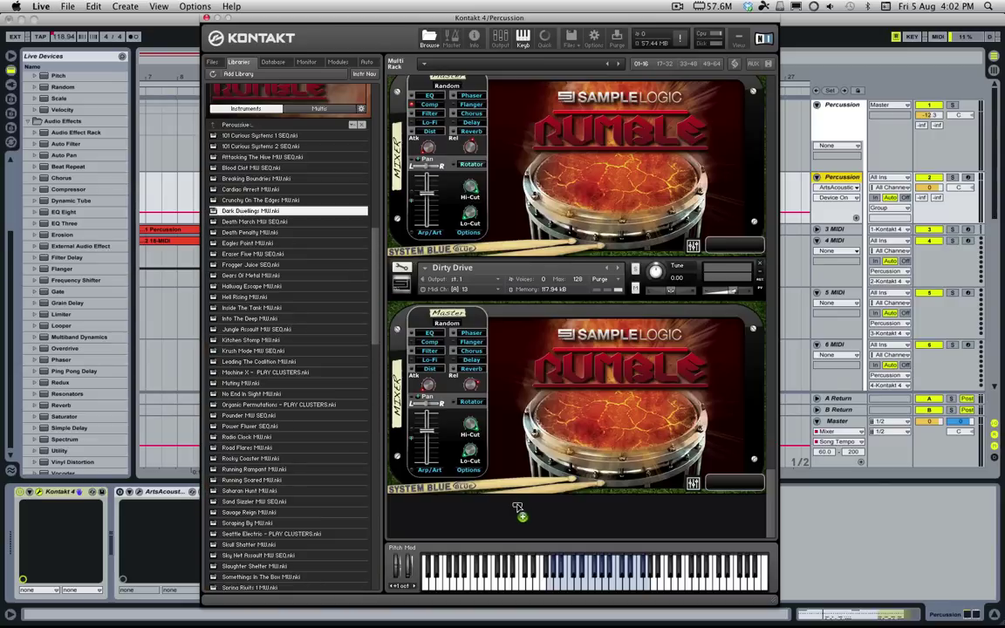
pyautogui.doubleClick(260, 216)
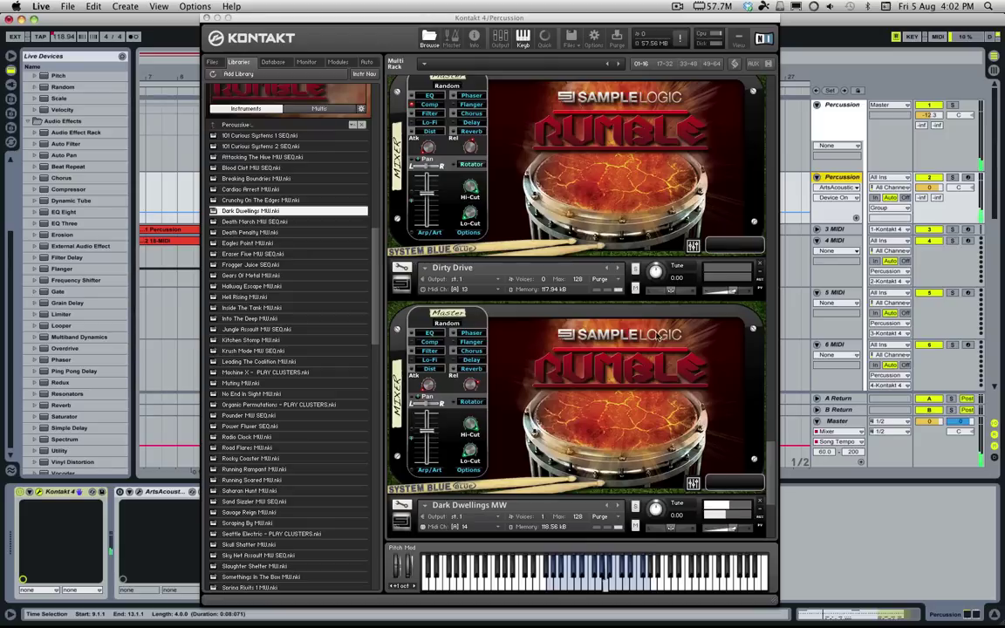
pyautogui.scroll(-2, 662, 339)
pyautogui.scroll(-3, 667, 340)
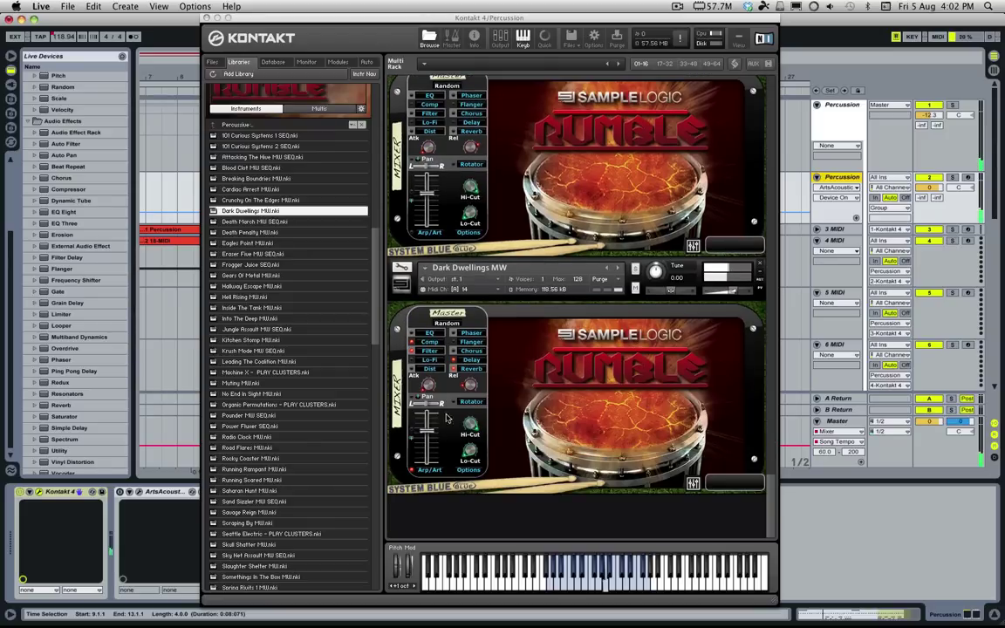
# Enable sustain pedal control in the Dark Dwellings MW arpeggiator and set its pattern to 2 steps at 8th speed
pyautogui.click(427, 470)
pyautogui.click(586, 361)
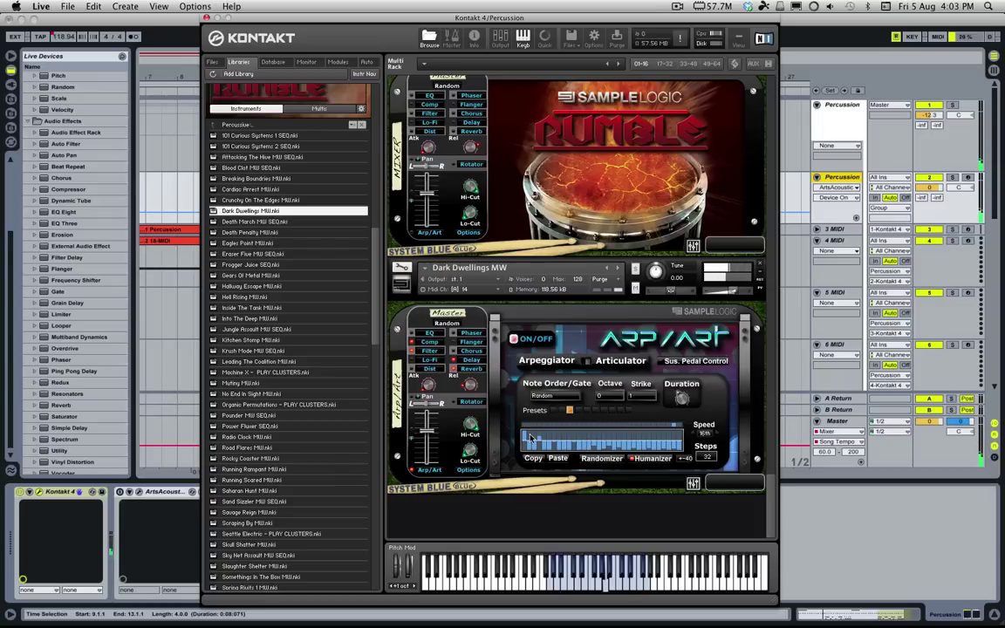
pyautogui.click(685, 368)
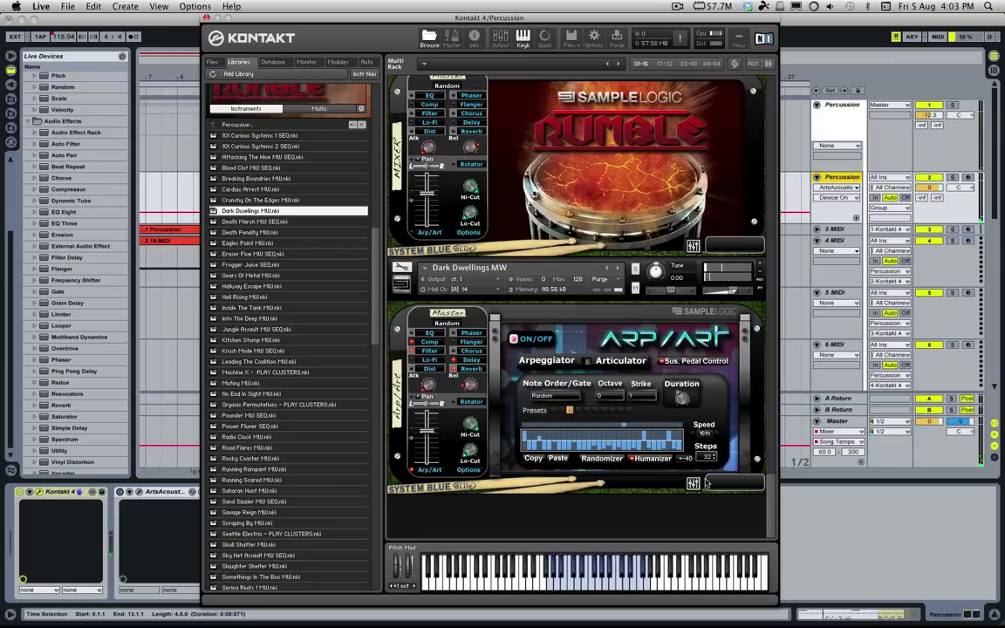
pyautogui.moveTo(706, 479); pyautogui.dragTo(699, 576)
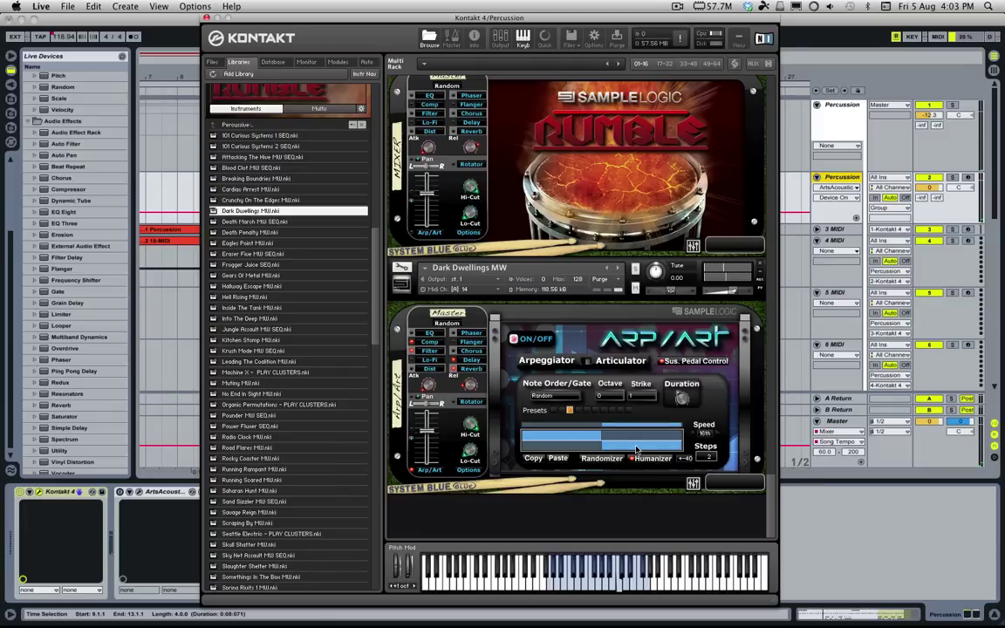
pyautogui.click(696, 436)
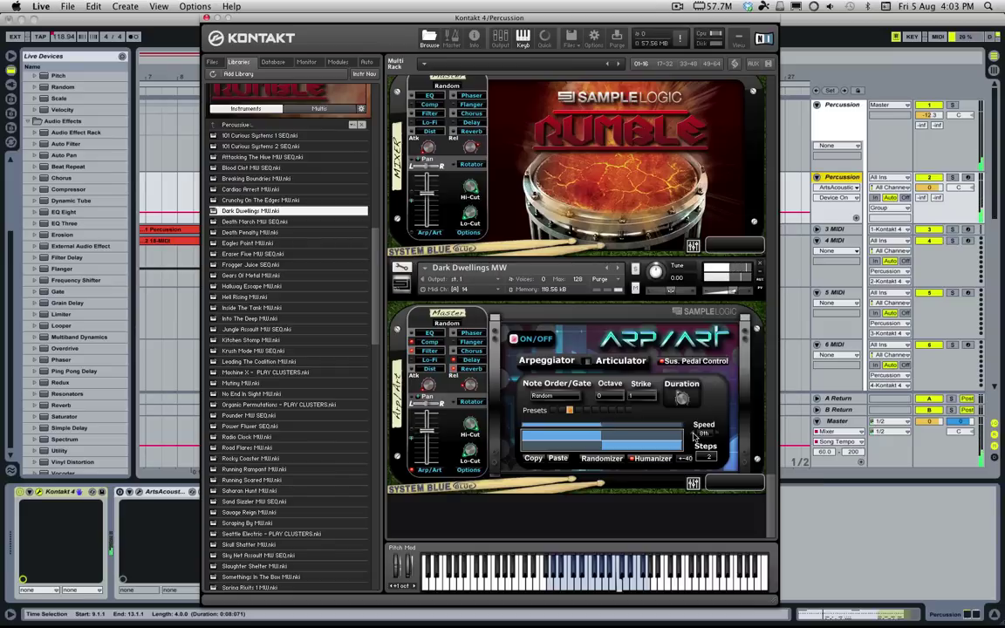
# Switch off the arpeggiator, remove Dark Dwellings MW, and load Hope For Peace from the Atmospheres folder
pyautogui.click(412, 469)
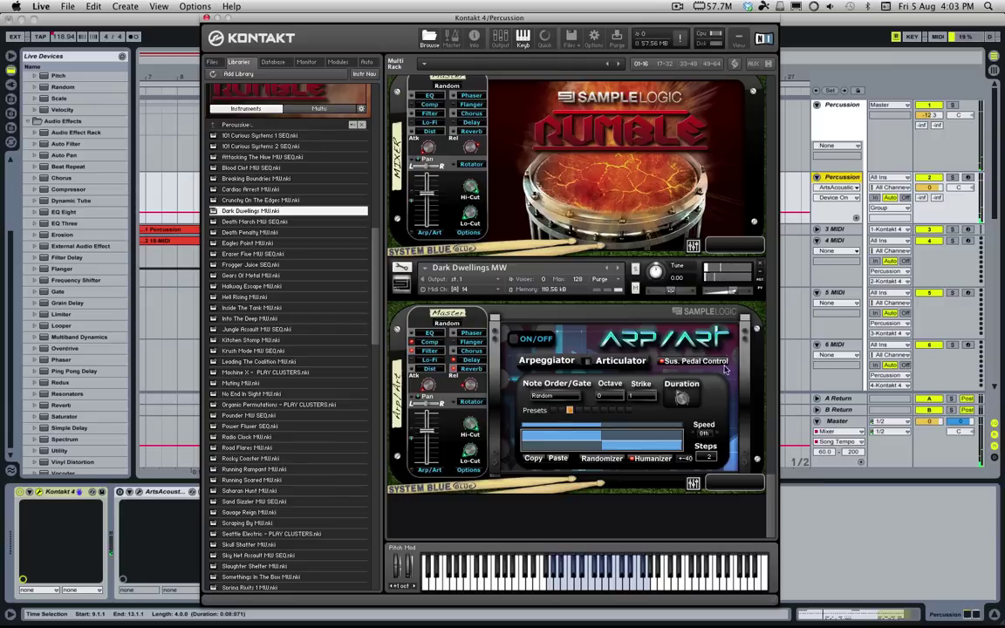
pyautogui.click(757, 268)
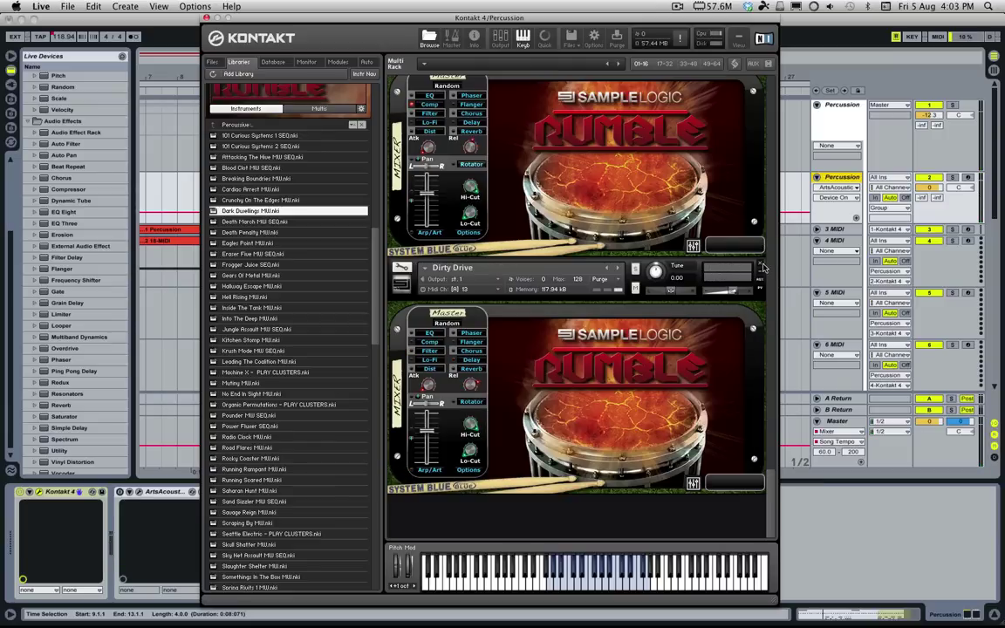
pyautogui.click(255, 124)
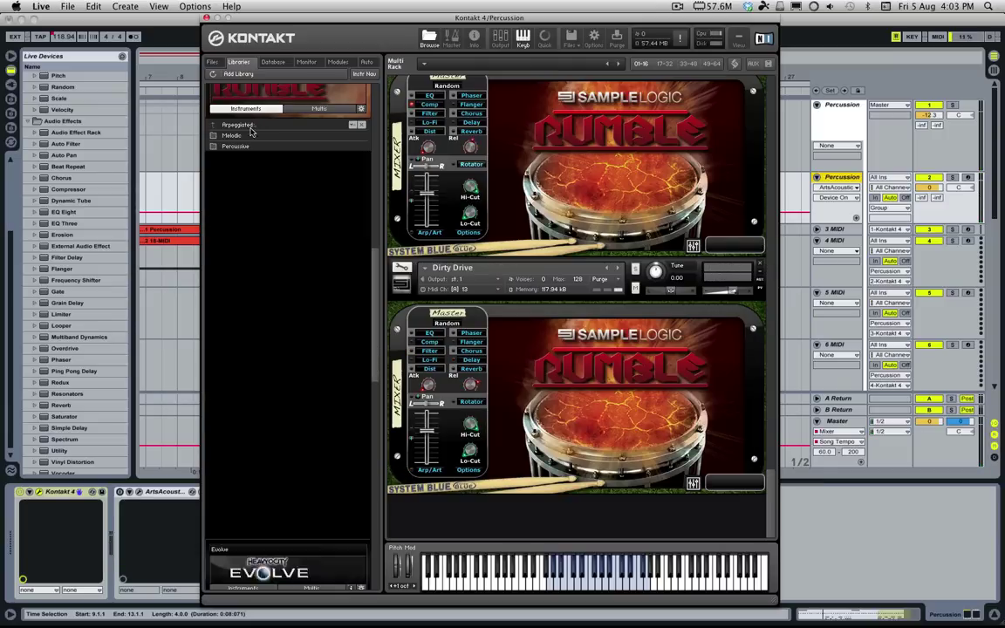
pyautogui.click(237, 146)
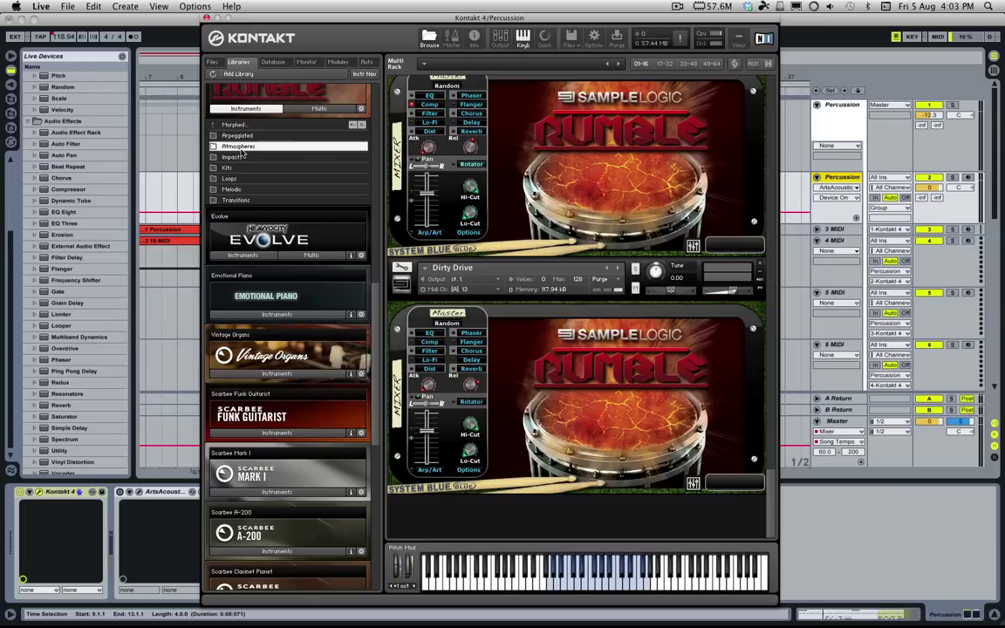
pyautogui.moveTo(246, 470); pyautogui.dragTo(444, 478)
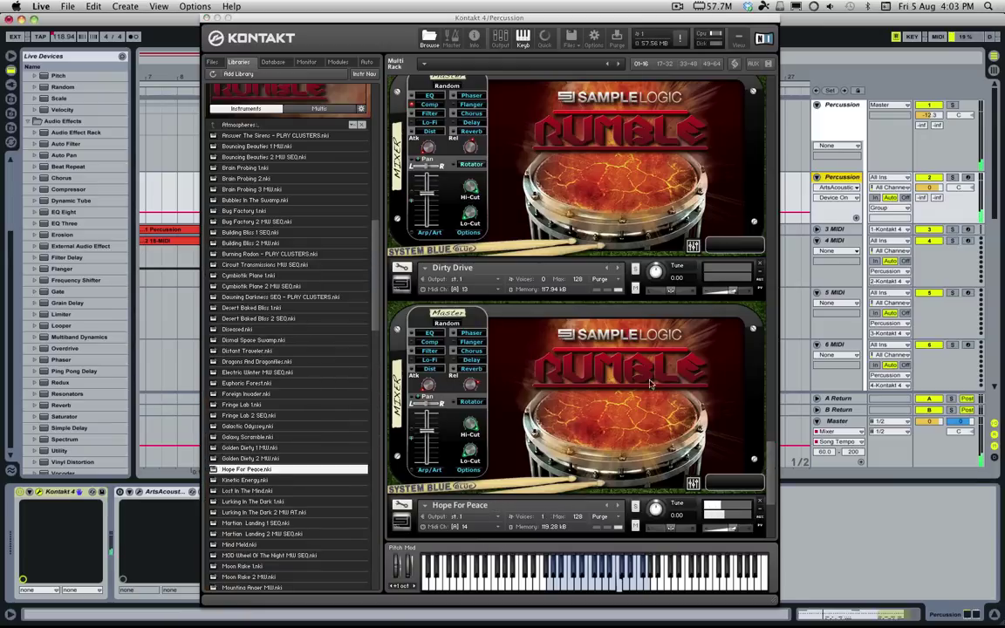
# Remove Hope For Peace and load Dirty Drive from the Thunderous folder of the Impacts instruments
pyautogui.click(759, 502)
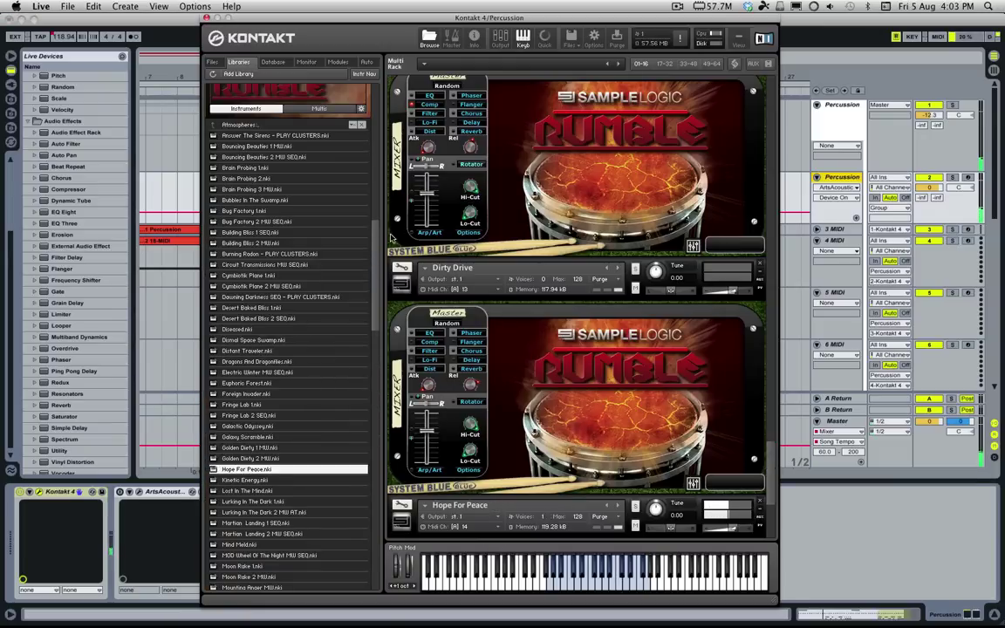
pyautogui.click(761, 504)
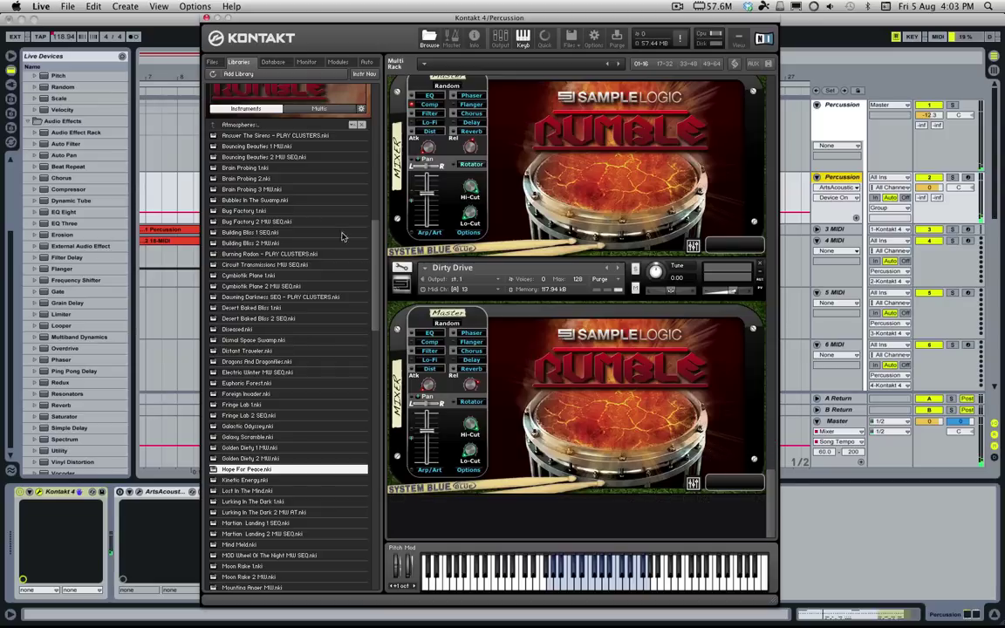
pyautogui.click(245, 108)
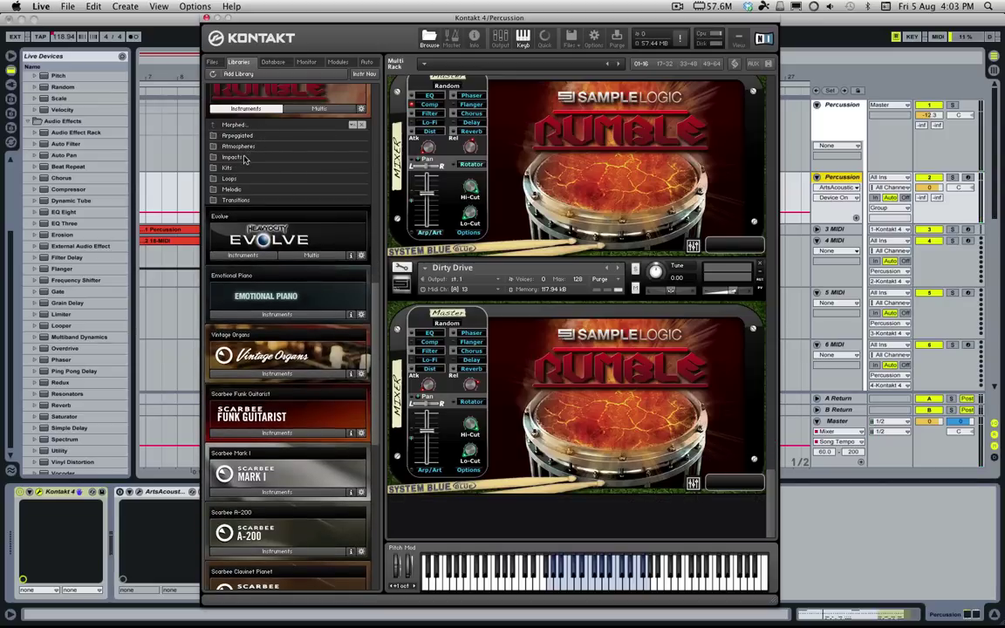
pyautogui.doubleClick(248, 145)
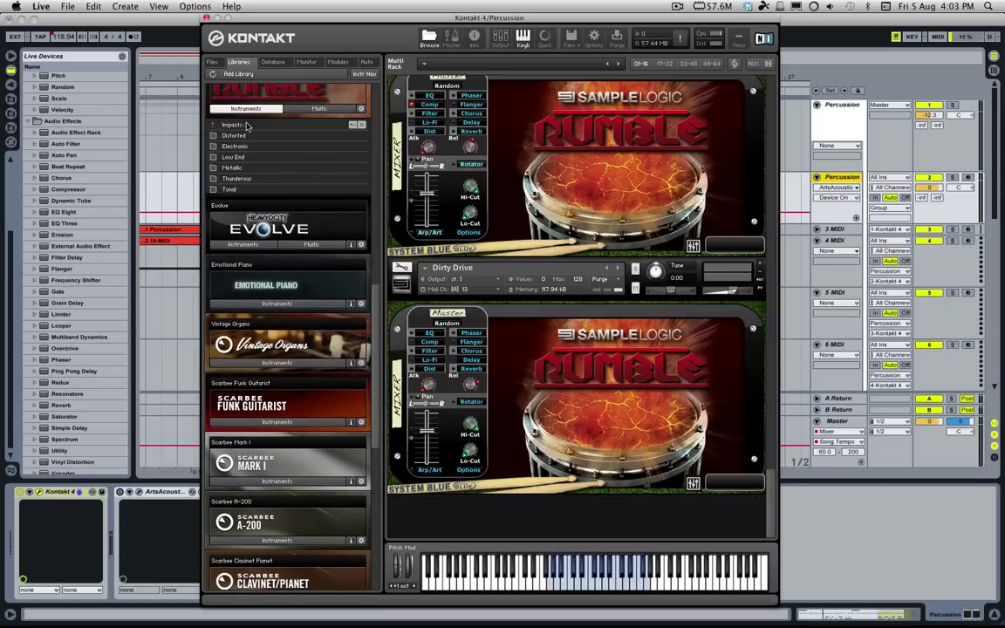
pyautogui.doubleClick(248, 179)
pyautogui.doubleClick(240, 177)
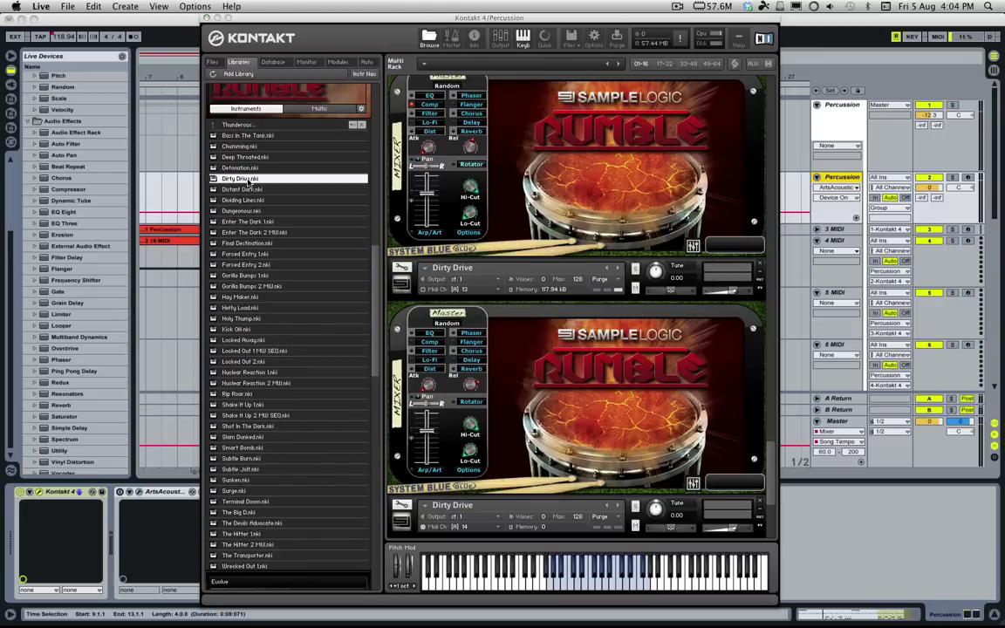
pyautogui.scroll(-5, 689, 384)
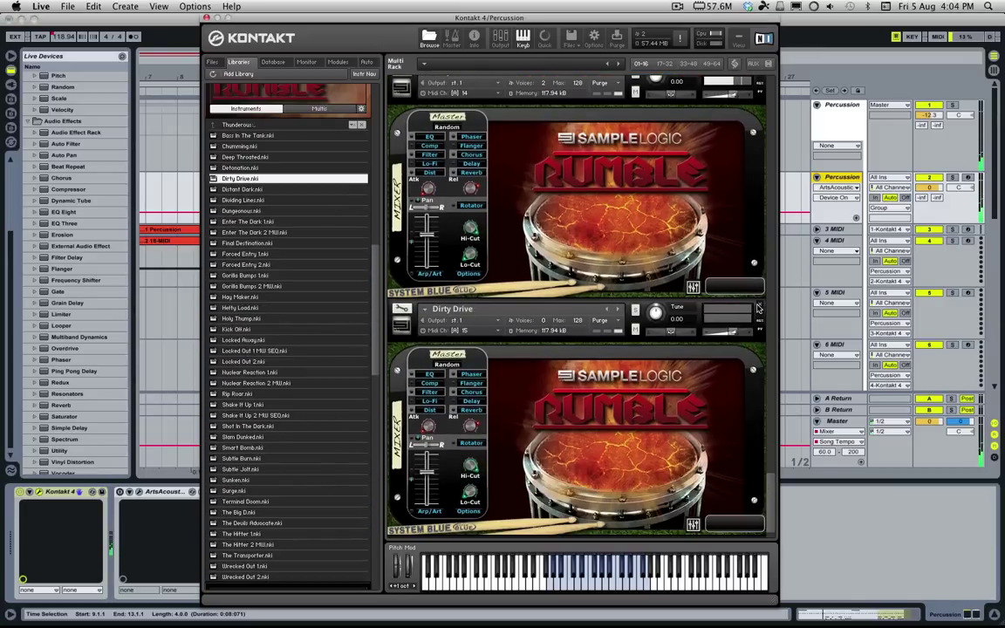
# Remove the extra Dirty Drive instance and start loading Double Knock from the Tonal folder of the Impacts instruments
pyautogui.click(758, 309)
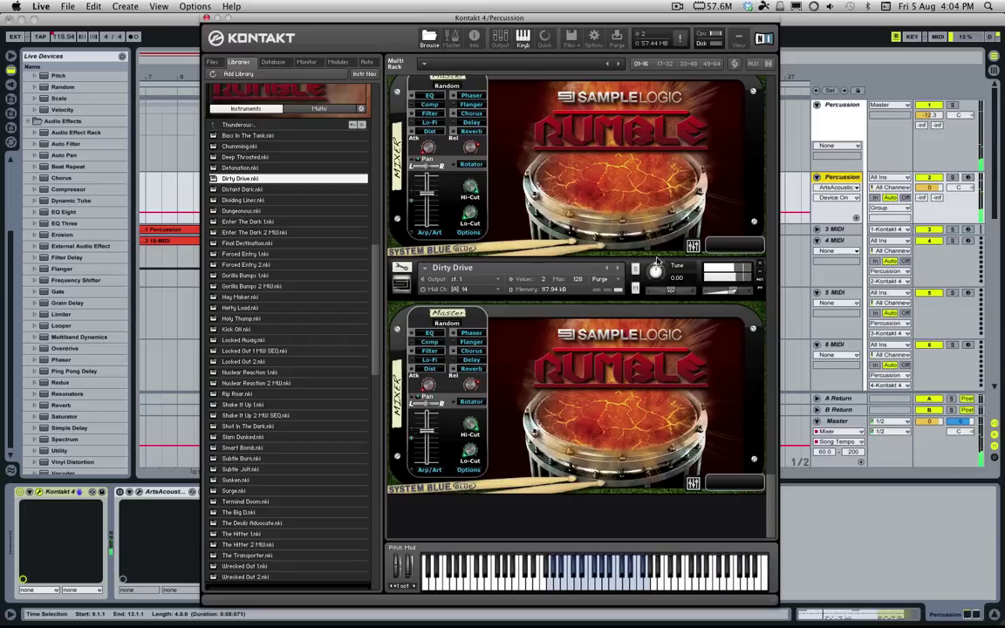
pyautogui.click(241, 125)
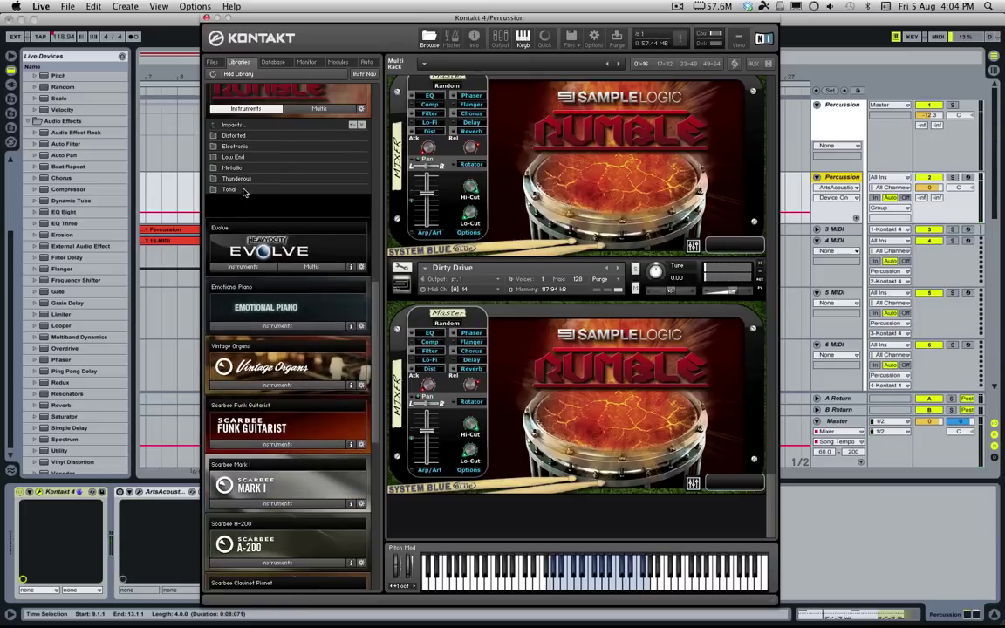
pyautogui.doubleClick(229, 189)
pyautogui.doubleClick(245, 168)
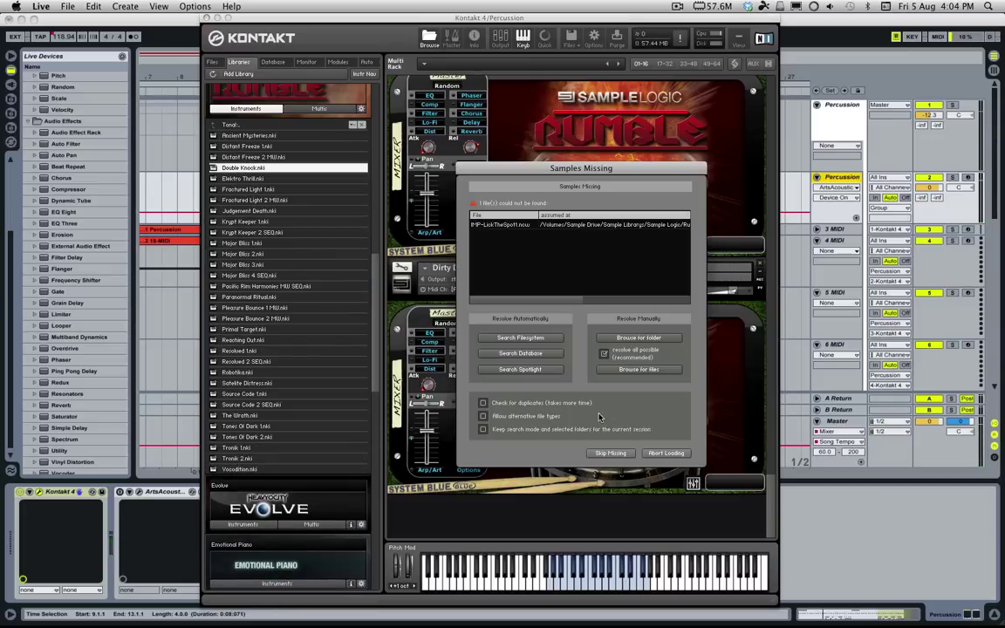
# Resolve the missing sample for Double Knock by choosing the Rumble folder as the search location
pyautogui.click(628, 339)
pyautogui.click(388, 122)
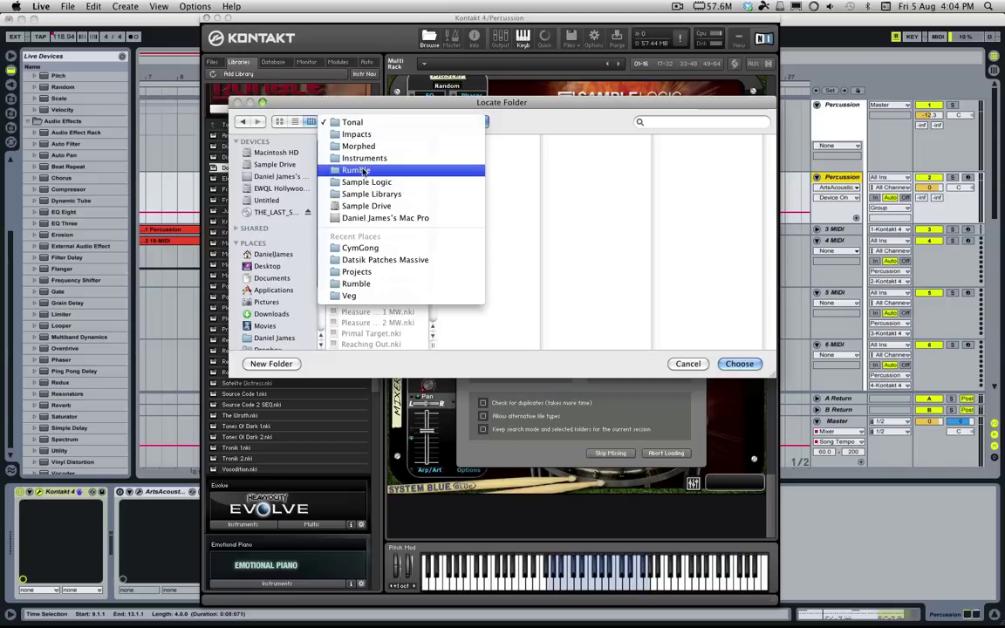
pyautogui.click(356, 170)
pyautogui.press('Return')
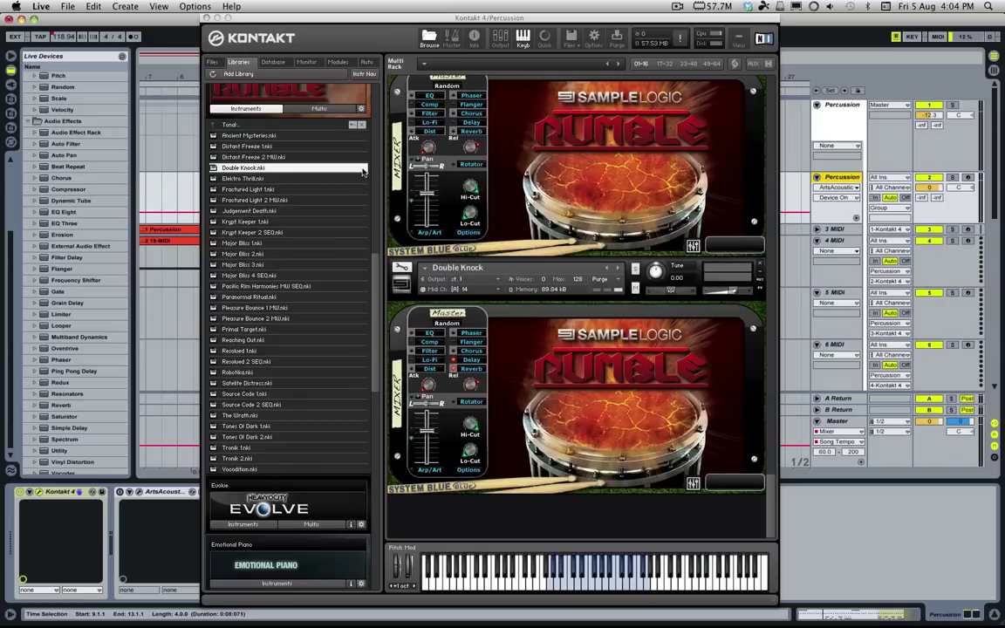
# Remove Double Knock from the rack and load Destructive Mayhem from the Kits folder
pyautogui.click(760, 265)
pyautogui.click(244, 124)
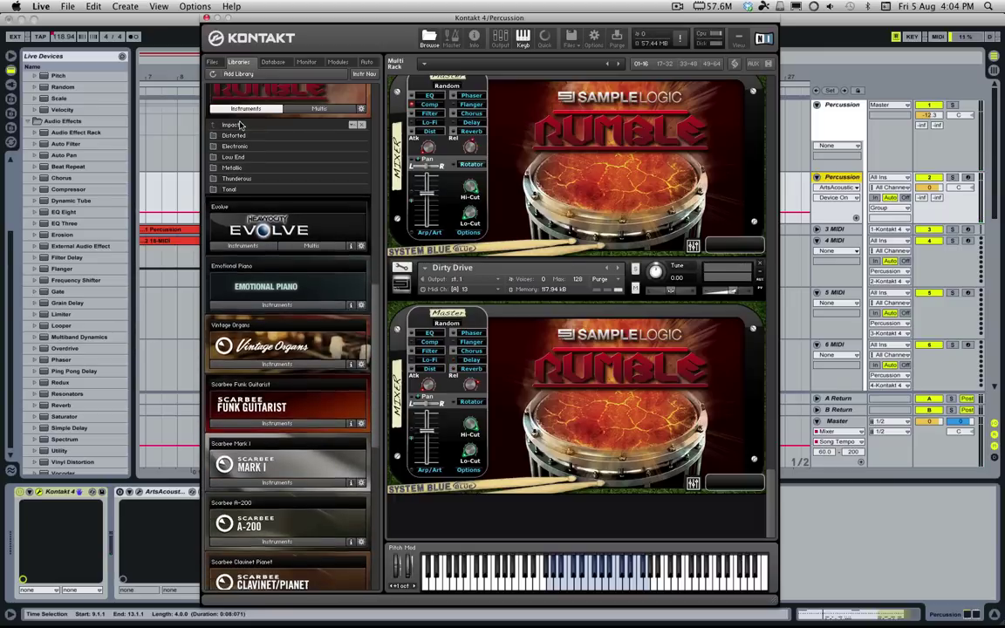
pyautogui.click(242, 124)
pyautogui.click(230, 170)
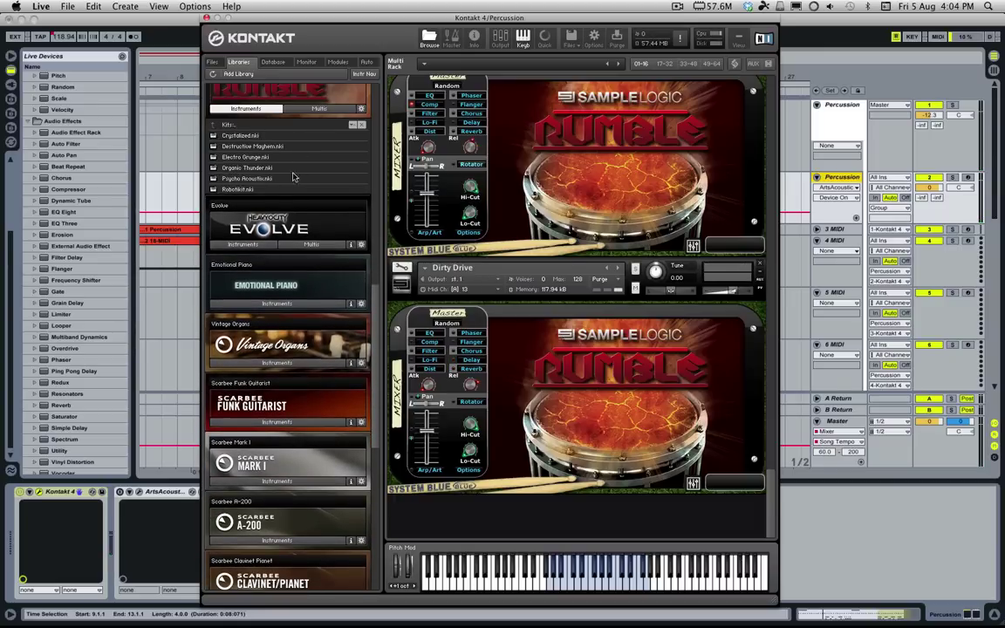
pyautogui.doubleClick(252, 147)
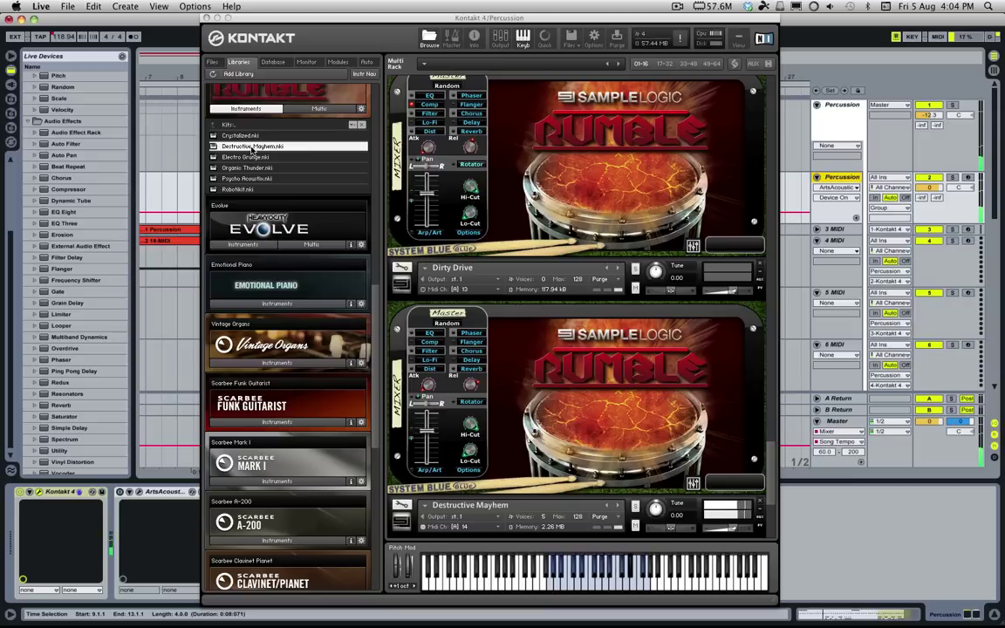
# Remove Destructive Mayhem from the rack and open the Hip Pop folder of the Loops instruments
pyautogui.scroll(-3, 523, 312)
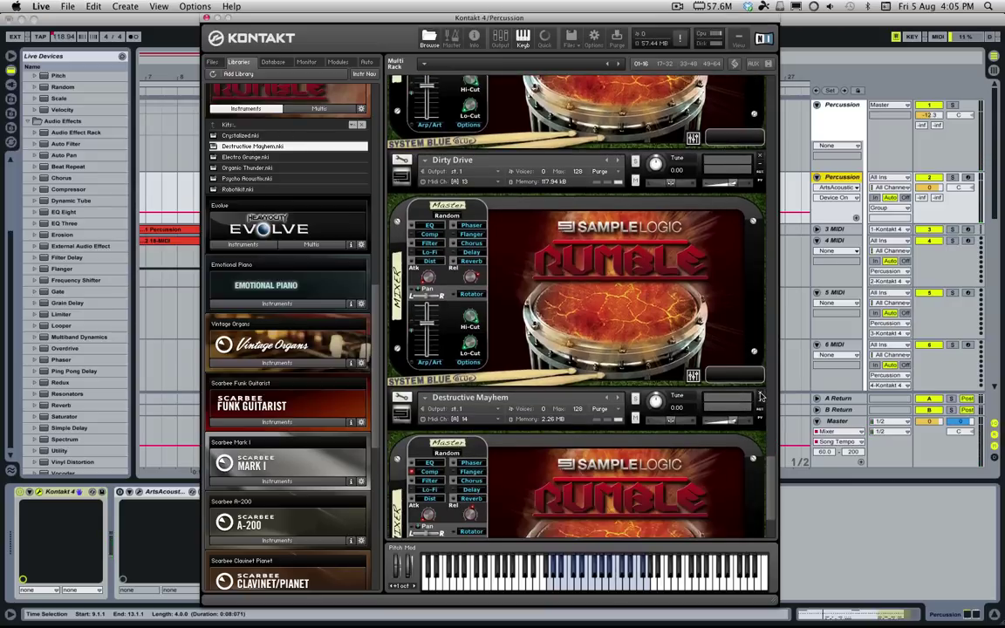
pyautogui.click(759, 395)
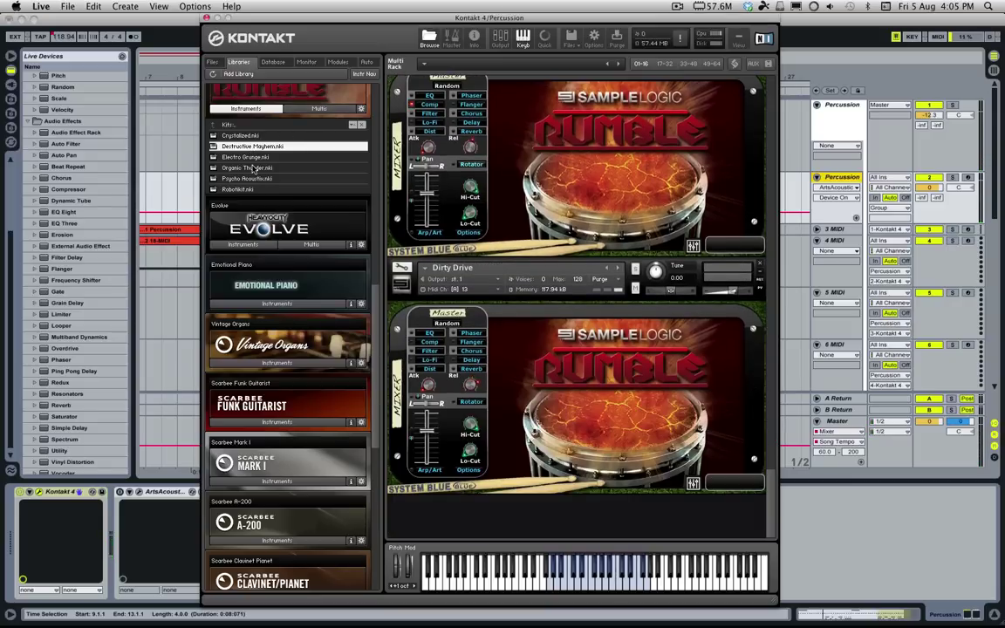
pyautogui.click(242, 127)
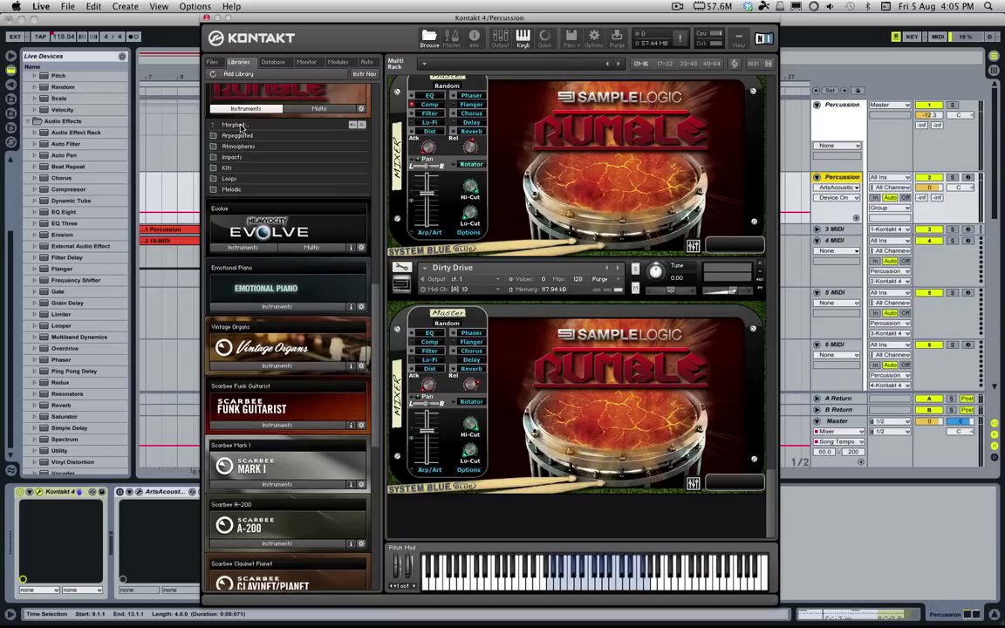
pyautogui.click(240, 178)
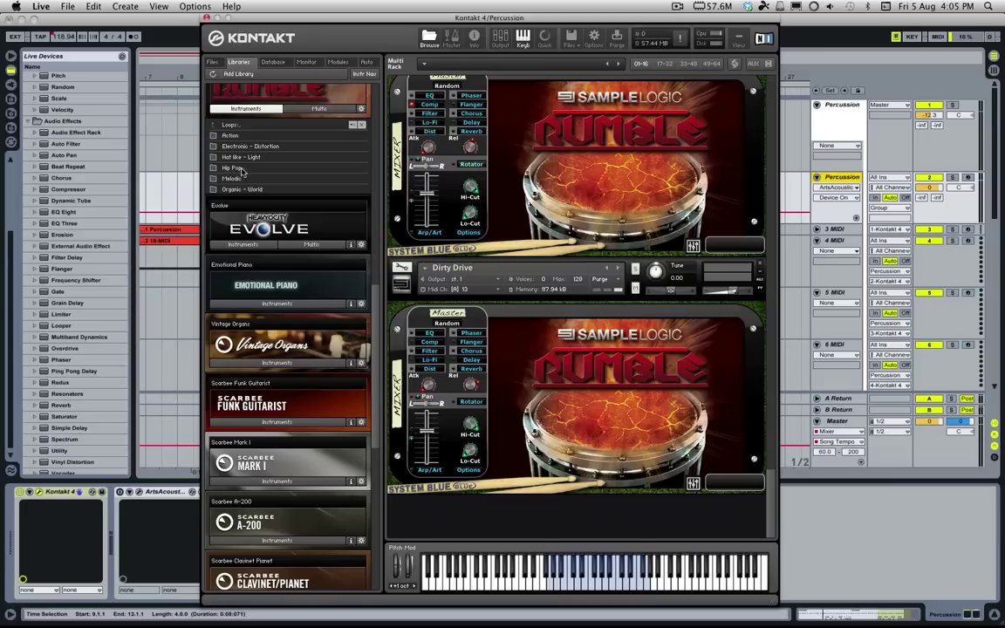
pyautogui.click(235, 135)
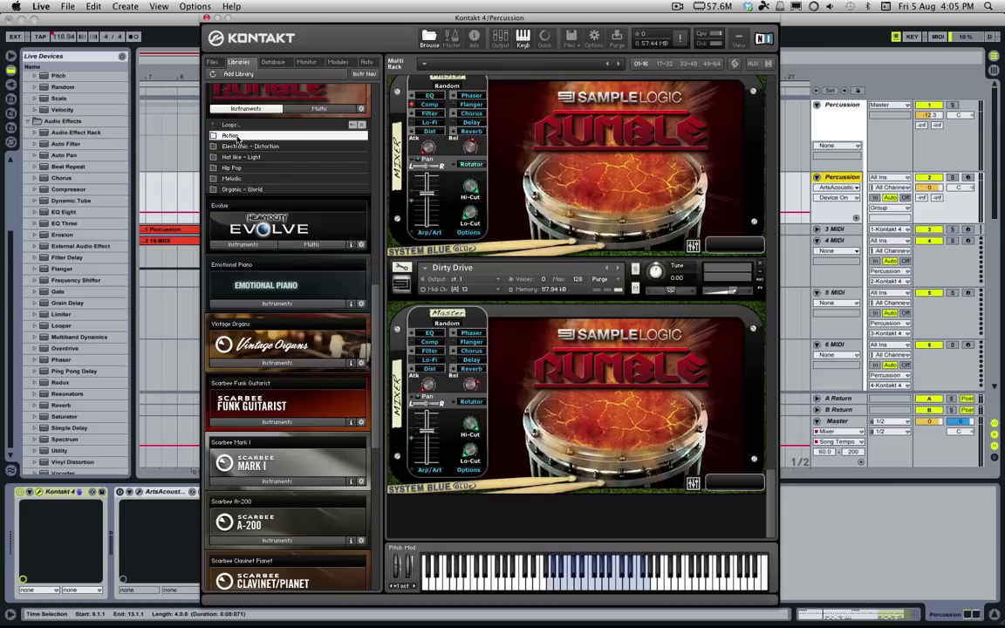
pyautogui.click(281, 147)
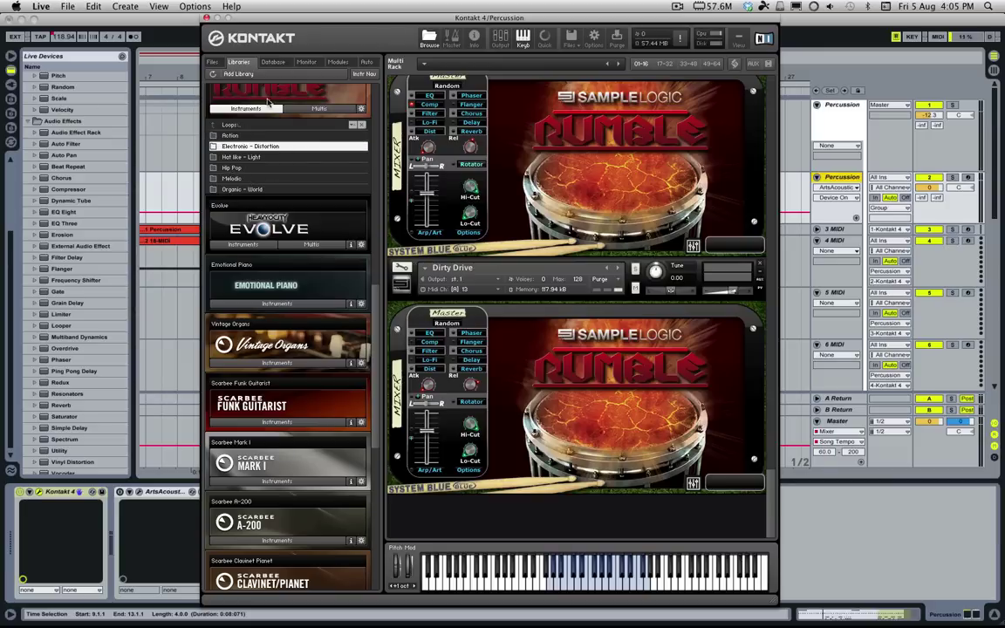
pyautogui.doubleClick(253, 167)
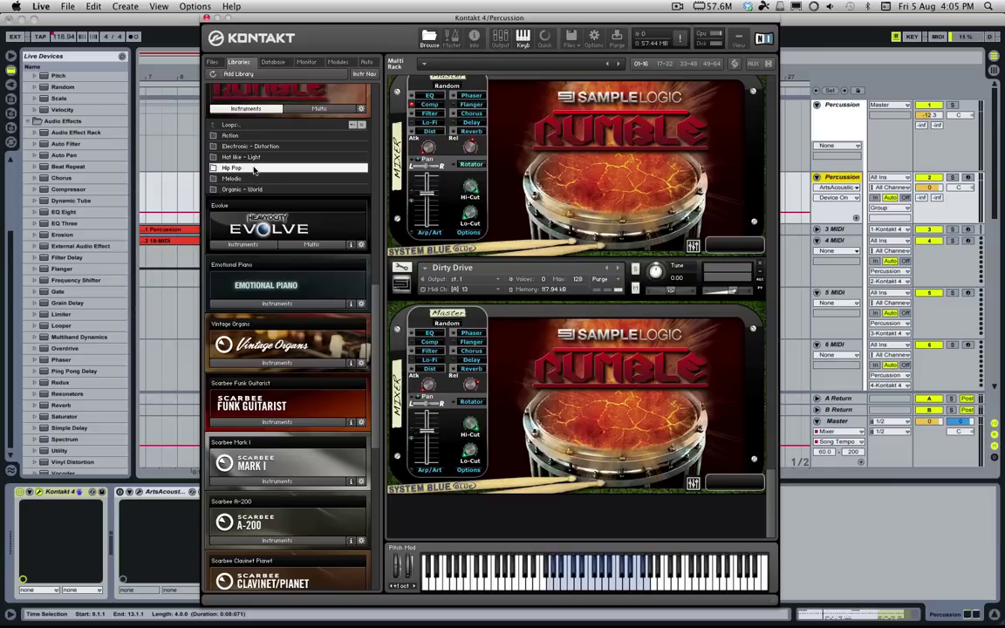
# Load Flux Hopper 3 MW, resolving its missing sample by choosing the Rumble folder as the search location
pyautogui.click(253, 340)
pyautogui.doubleClick(253, 344)
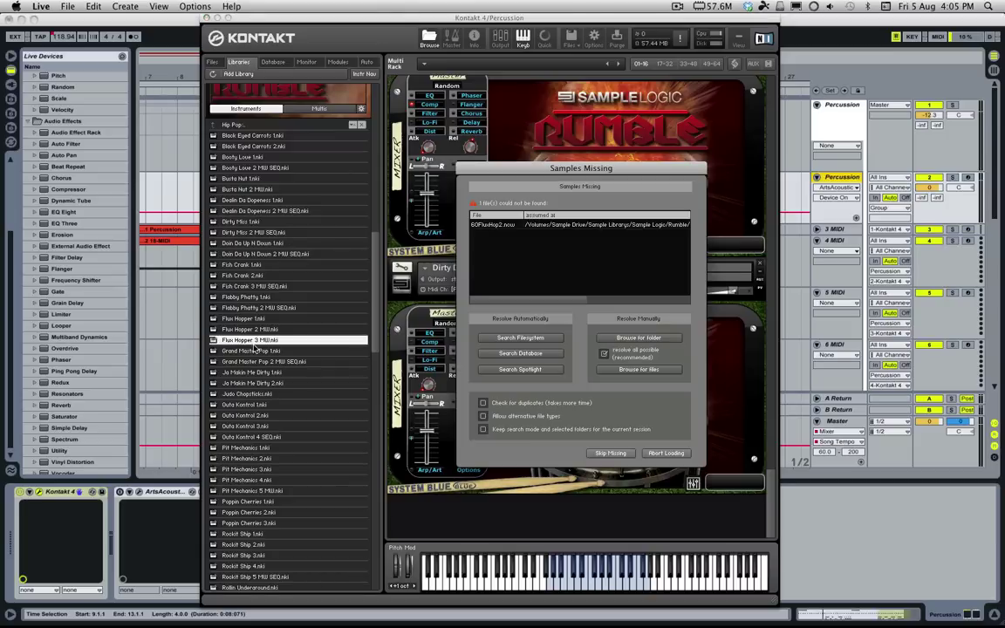
pyautogui.click(622, 338)
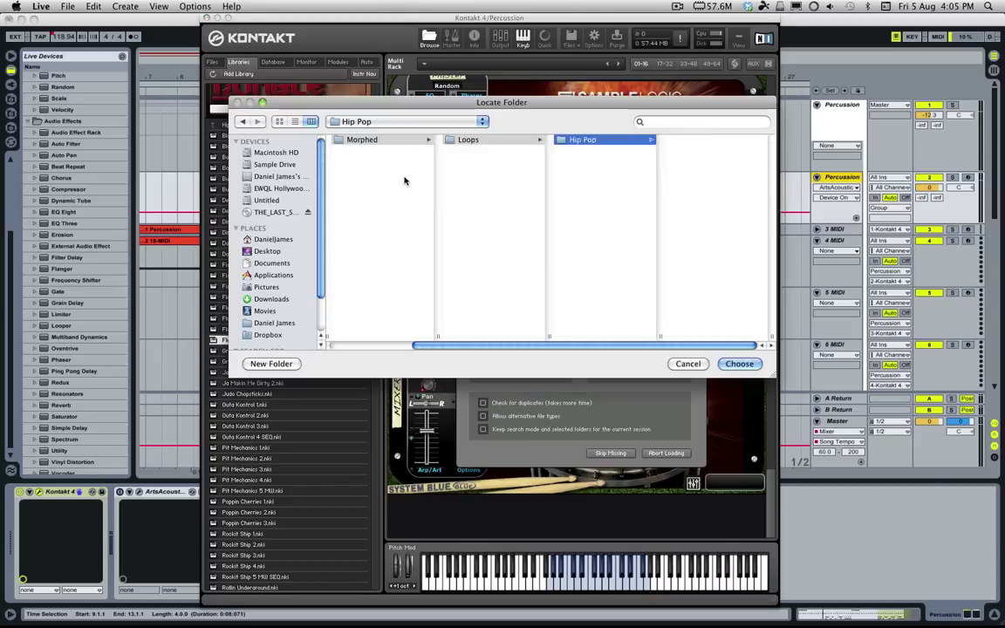
pyautogui.click(406, 121)
pyautogui.click(375, 166)
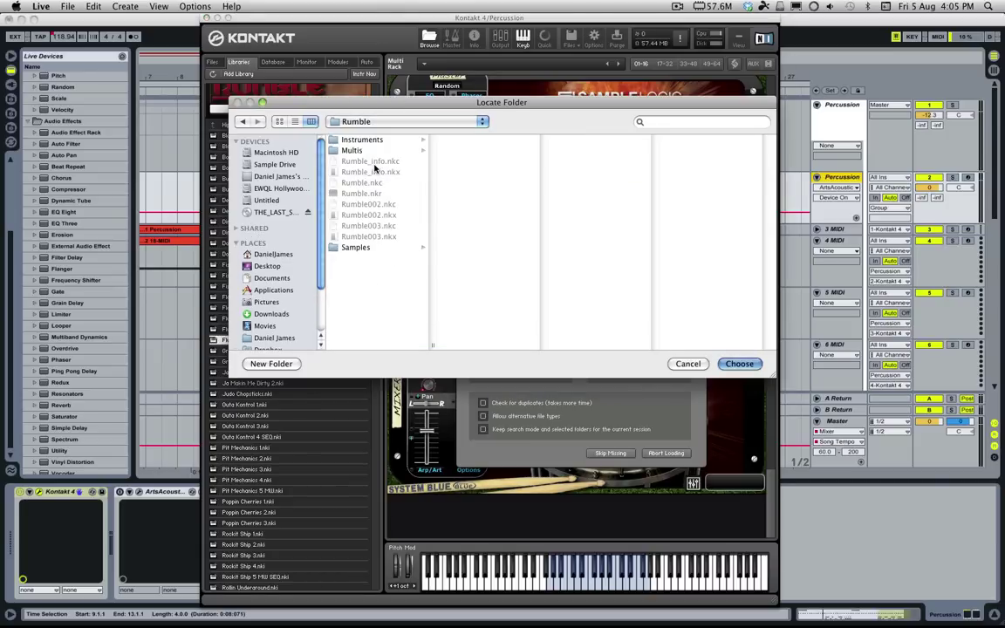
pyautogui.press('Return')
pyautogui.scroll(-3, 668, 394)
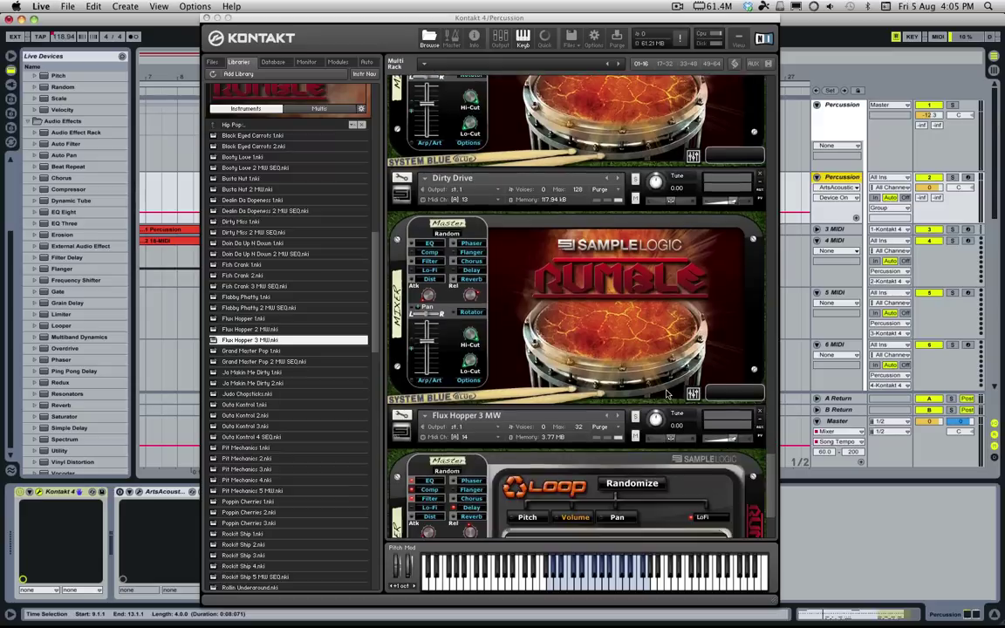
pyautogui.scroll(-4, 667, 394)
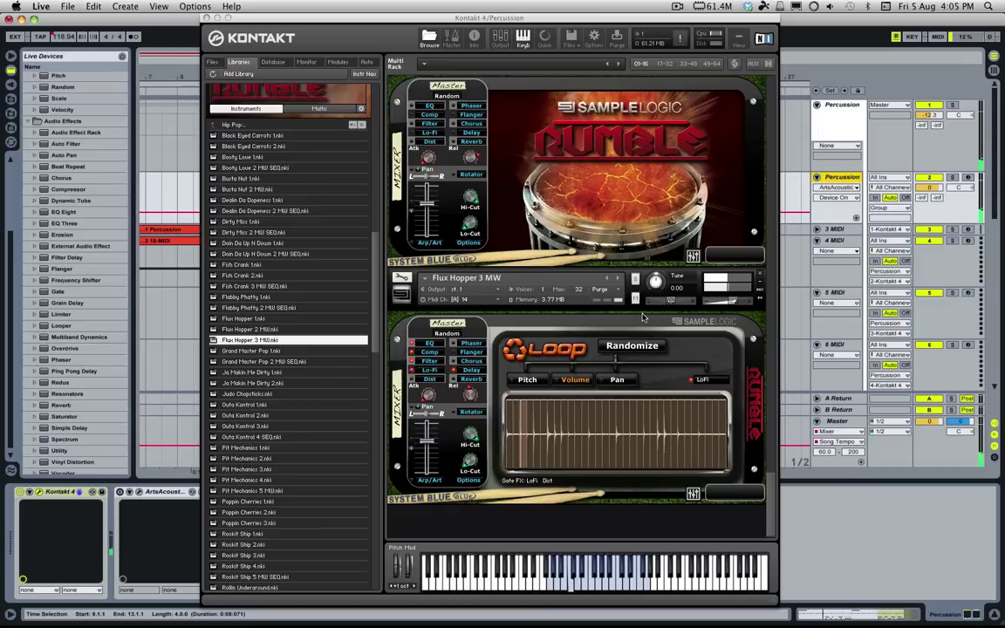
# Replace Flux Hopper 3 MW with Pit Mechanics 4, using the Rumble folder to locate its missing sample
pyautogui.doubleClick(288, 480)
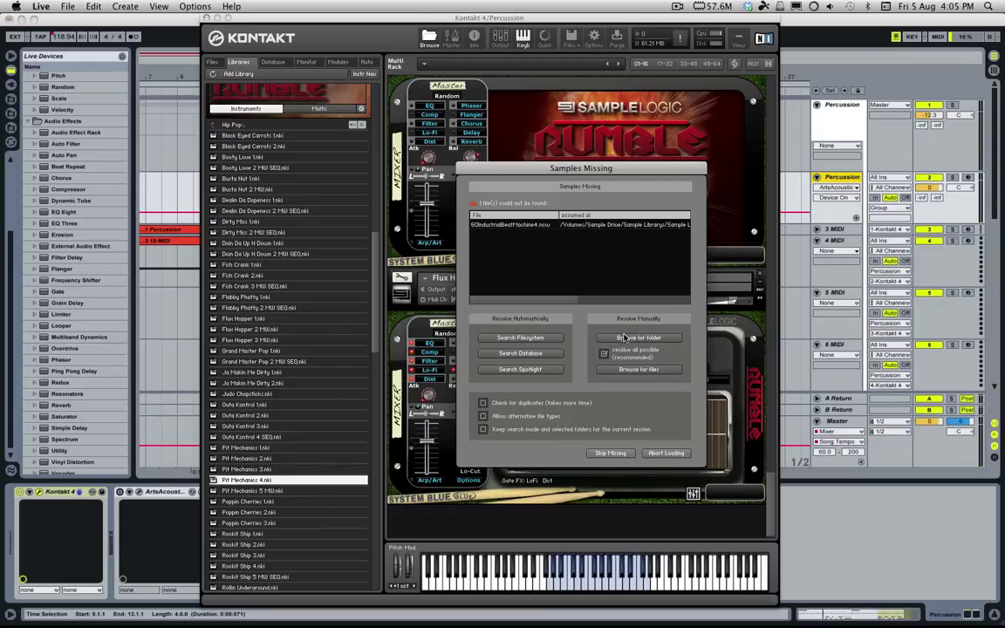
pyautogui.click(625, 337)
pyautogui.click(402, 121)
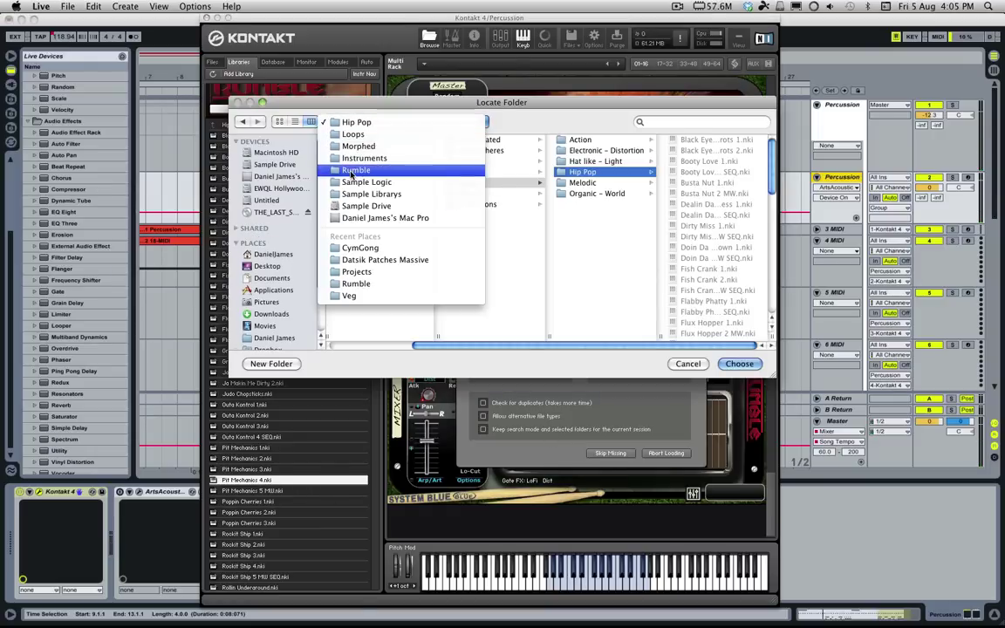
pyautogui.click(351, 171)
pyautogui.press('Return')
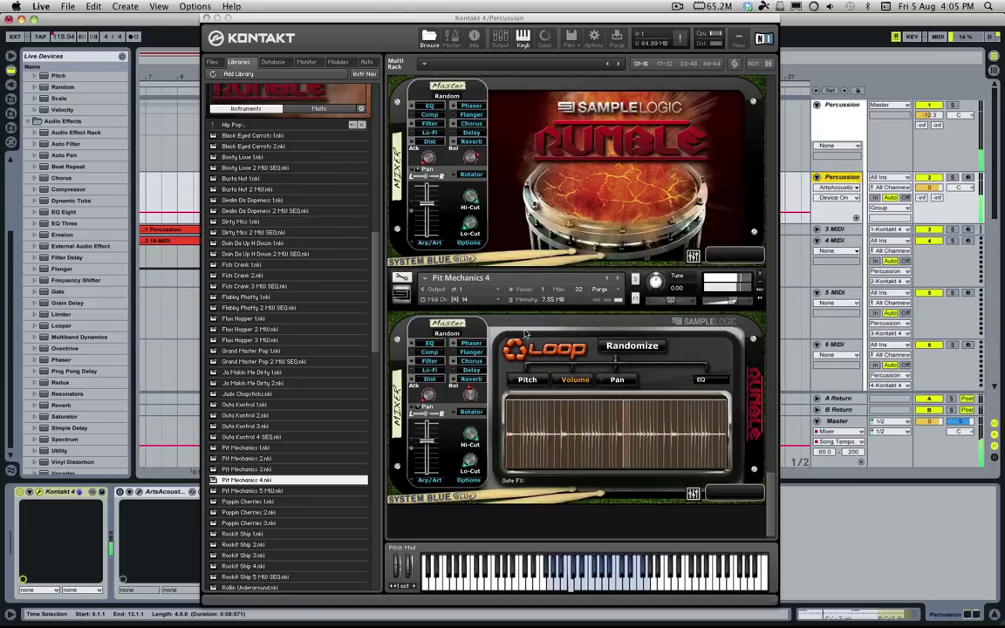
# Enable and randomize the volume and pan automation of the Pit Mechanics 4 loop
pyautogui.click(555, 382)
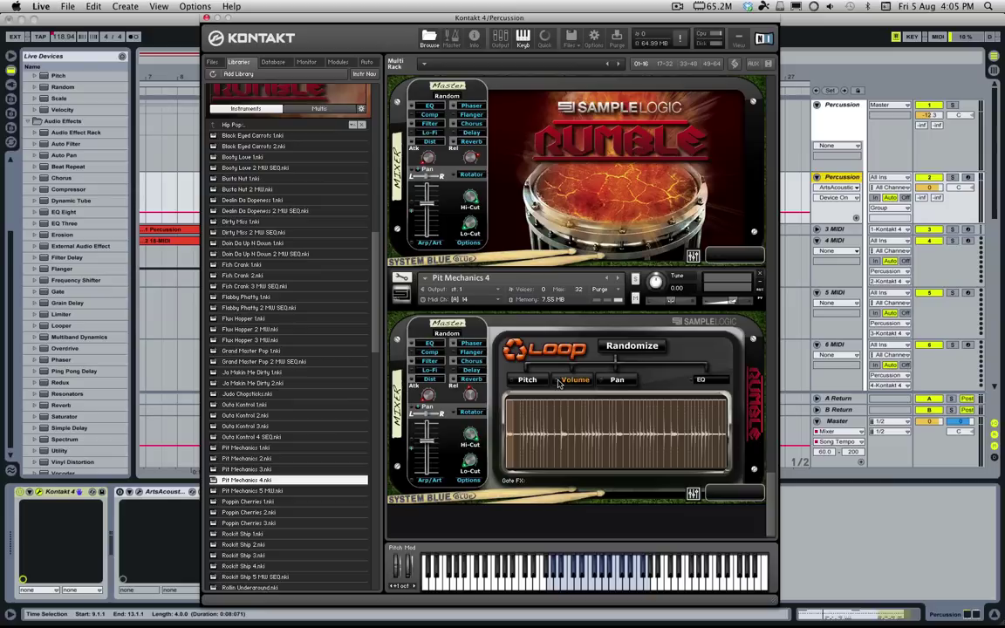
pyautogui.click(616, 349)
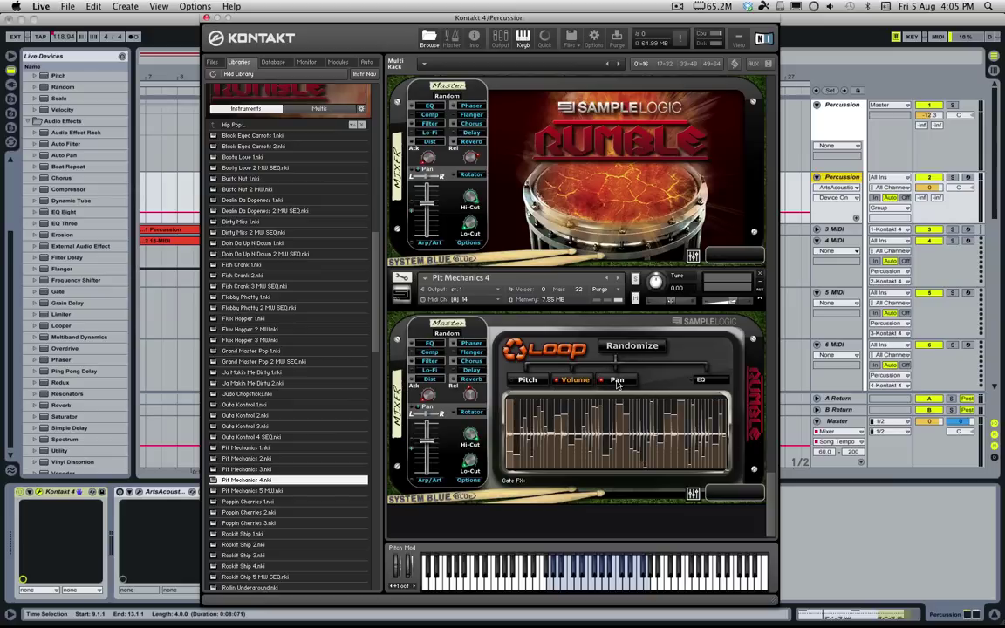
pyautogui.click(616, 381)
pyautogui.click(618, 349)
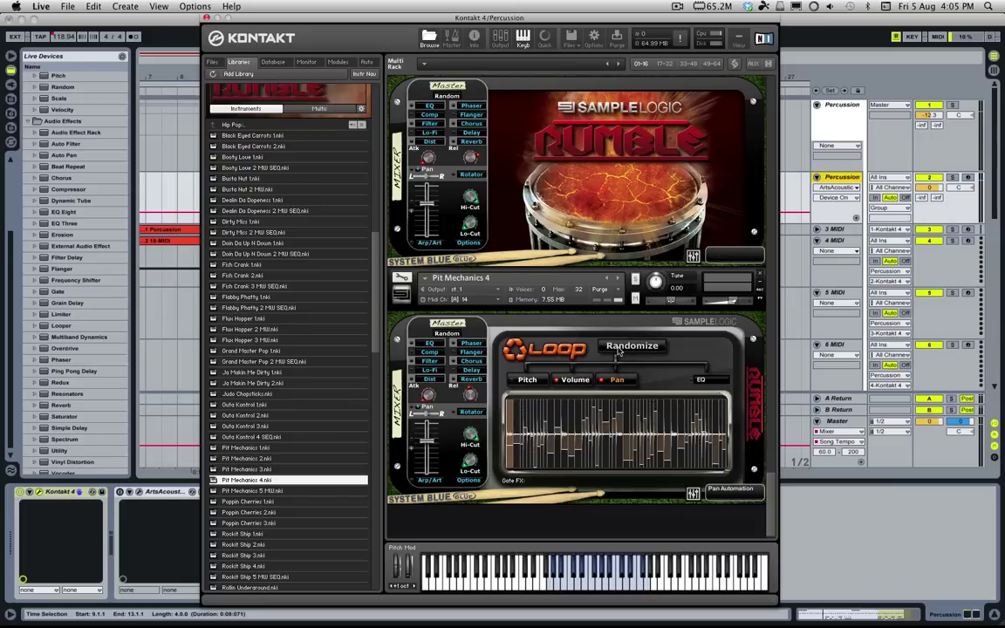
# Replace Pit Mechanics 4 with Abrasive Trouble 1 MW from the Melodic folder of the Loops instruments
pyautogui.click(225, 124)
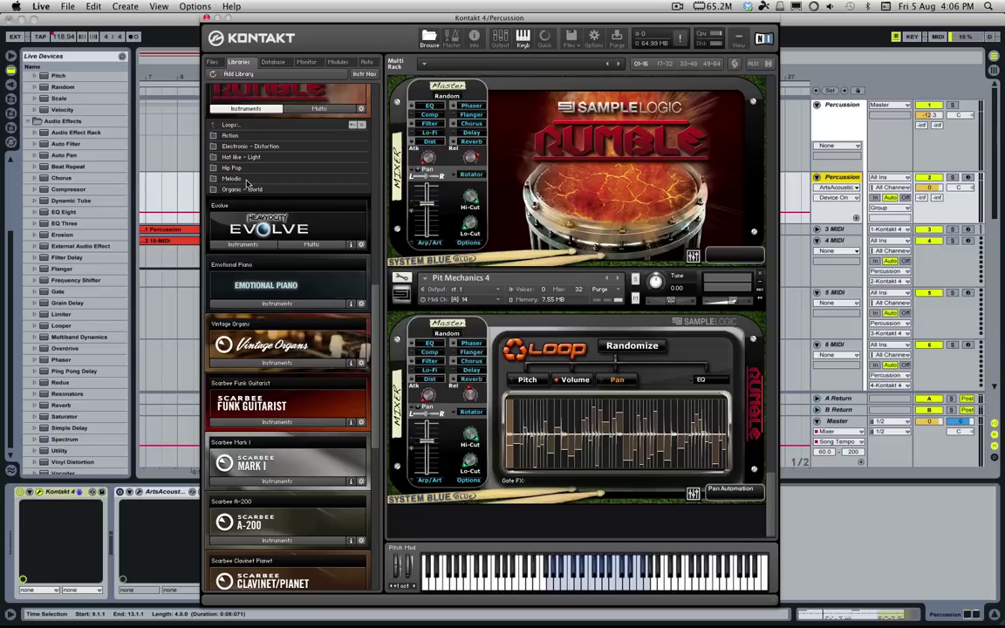
pyautogui.click(246, 179)
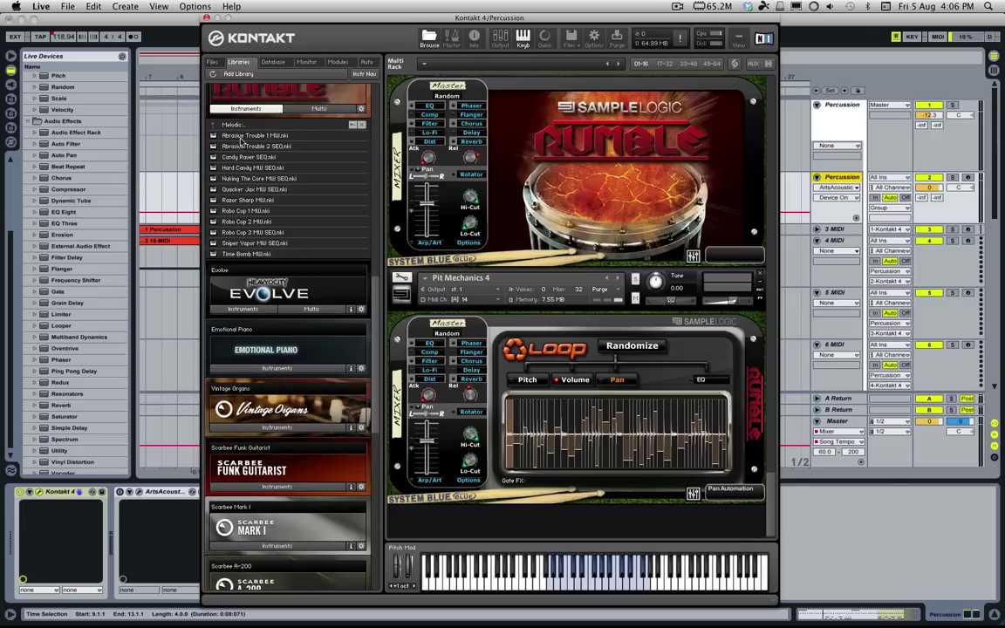
pyautogui.doubleClick(241, 138)
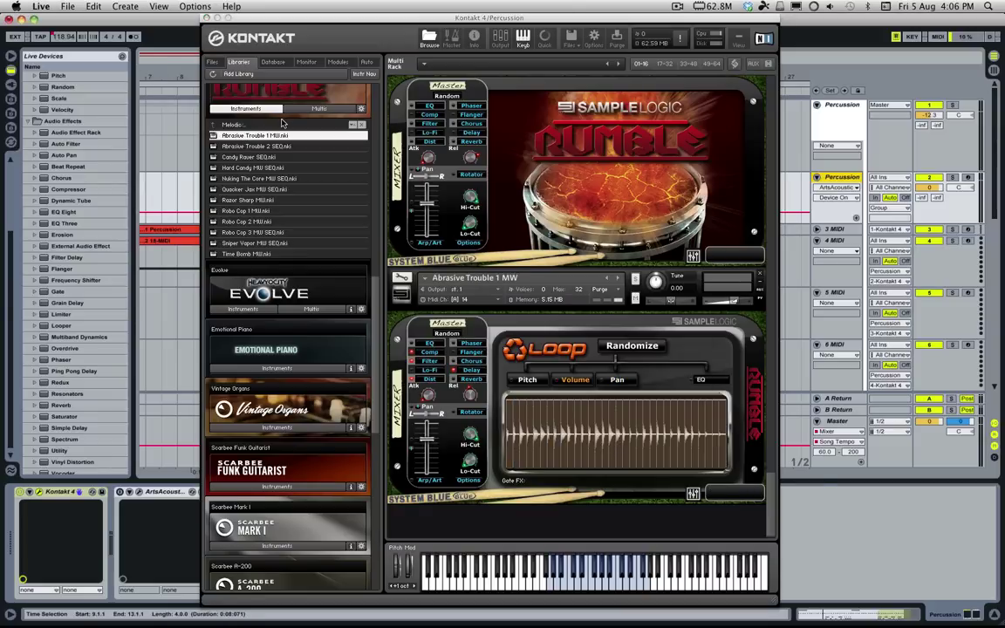
pyautogui.click(244, 126)
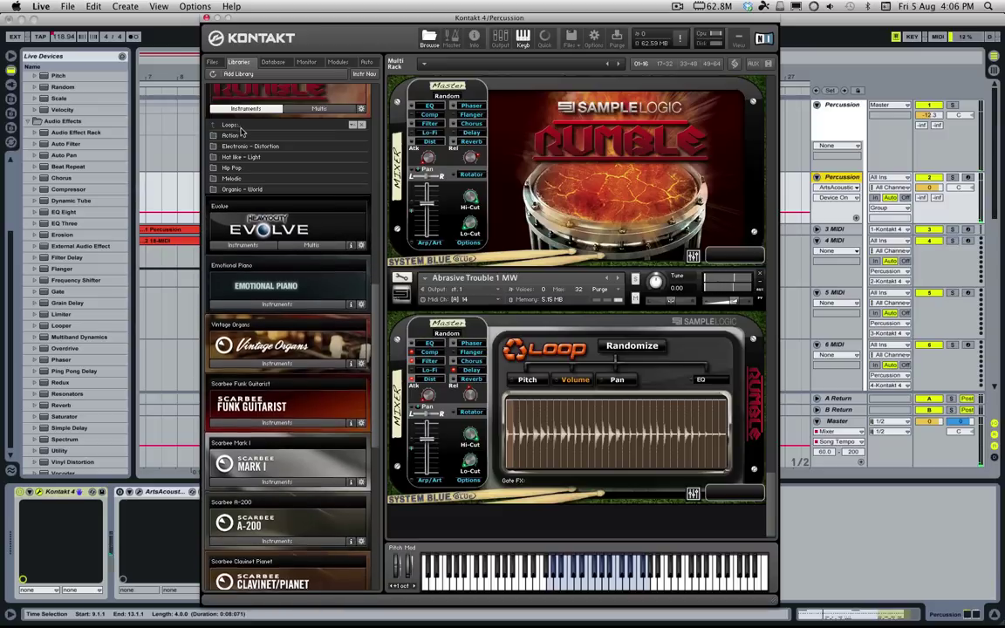
pyautogui.click(260, 179)
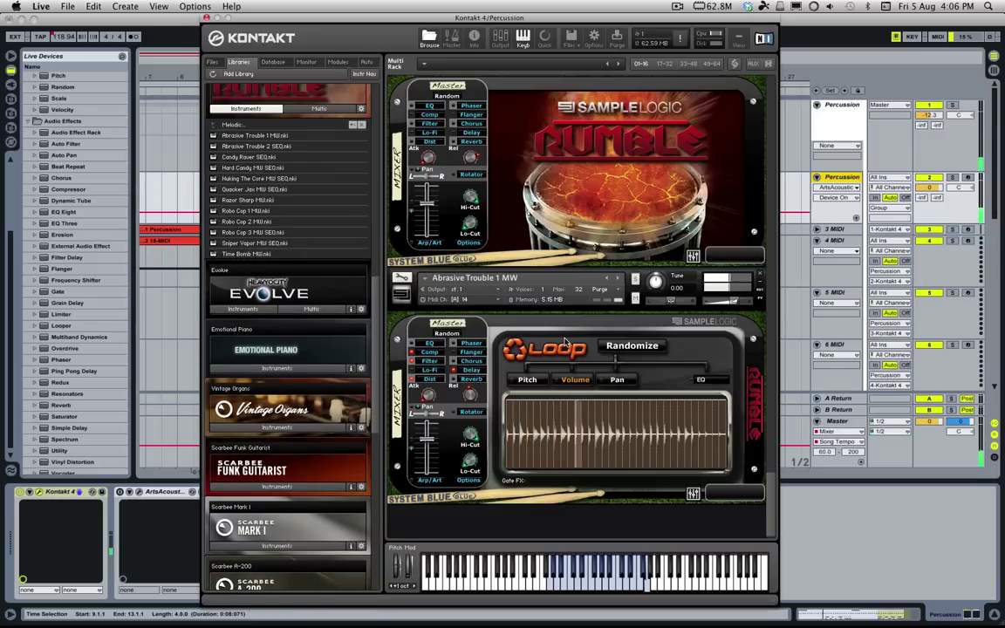
# Enable and randomize the pan and pitch automation of the Abrasive Trouble 1 MW loop
pyautogui.click(617, 380)
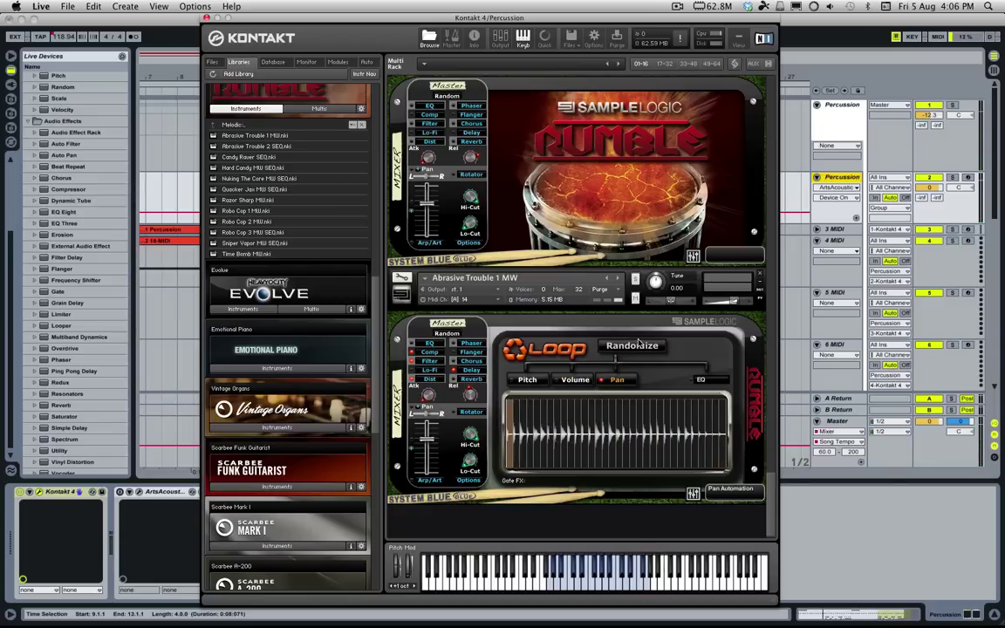
pyautogui.click(633, 347)
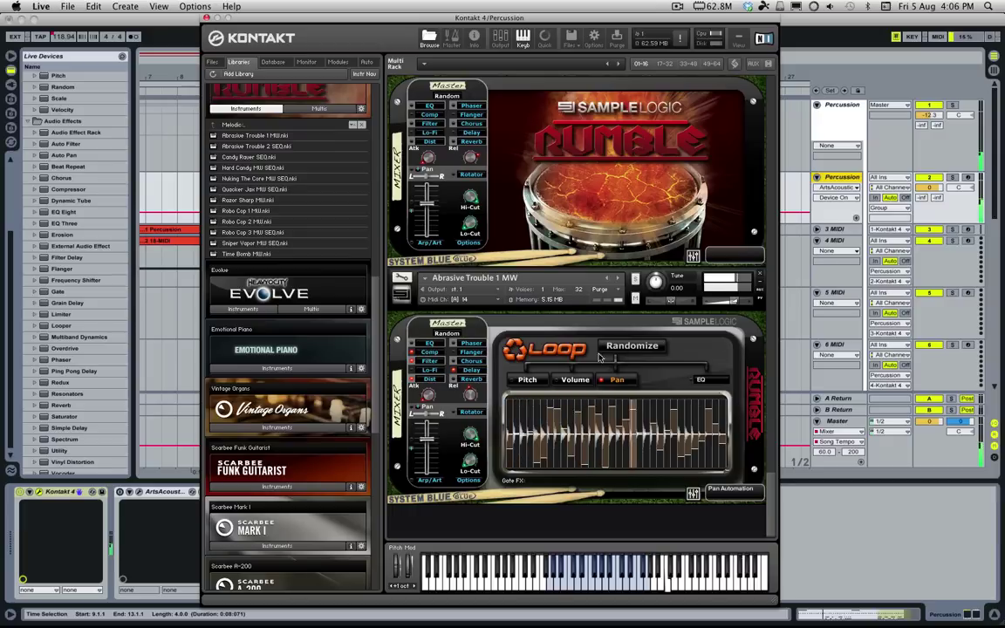
pyautogui.click(525, 381)
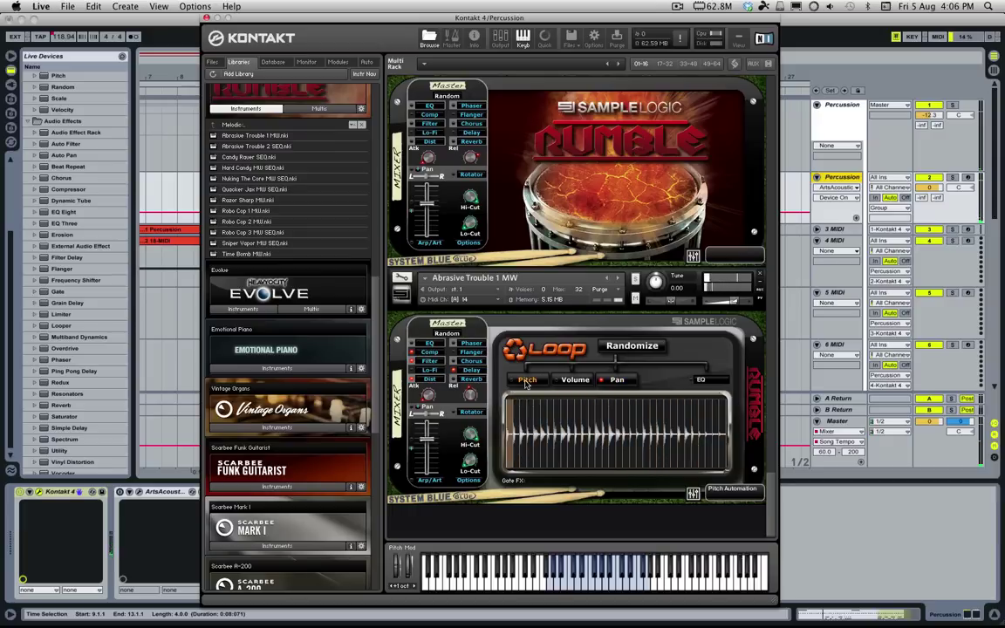
pyautogui.click(628, 349)
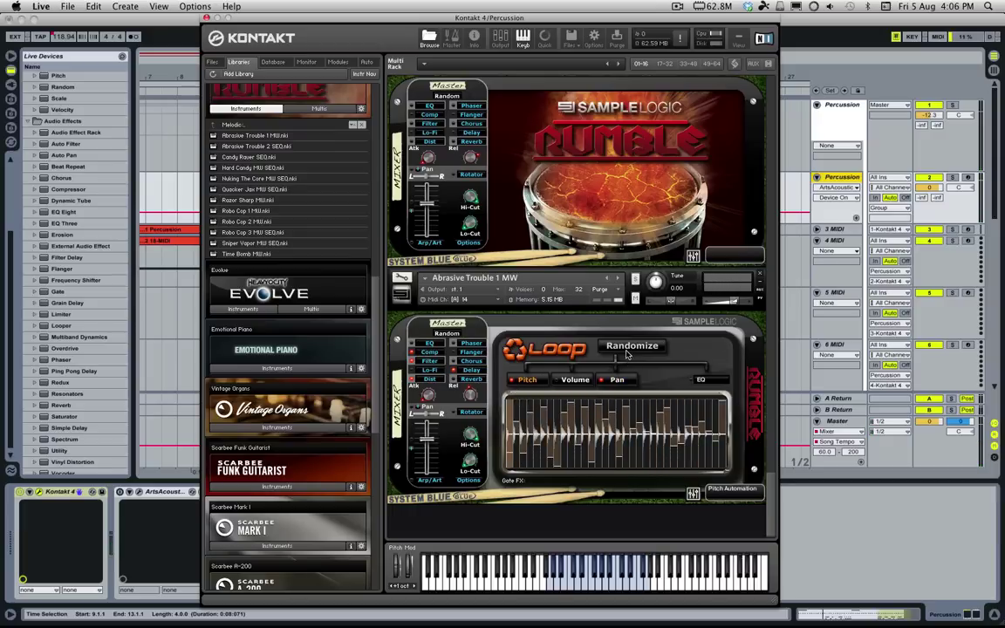
# Replace Abrasive Trouble 1 MW with Robo Cop 1 MW, locating its missing sample through the Rumble folder inside Sample Logic
pyautogui.doubleClick(247, 211)
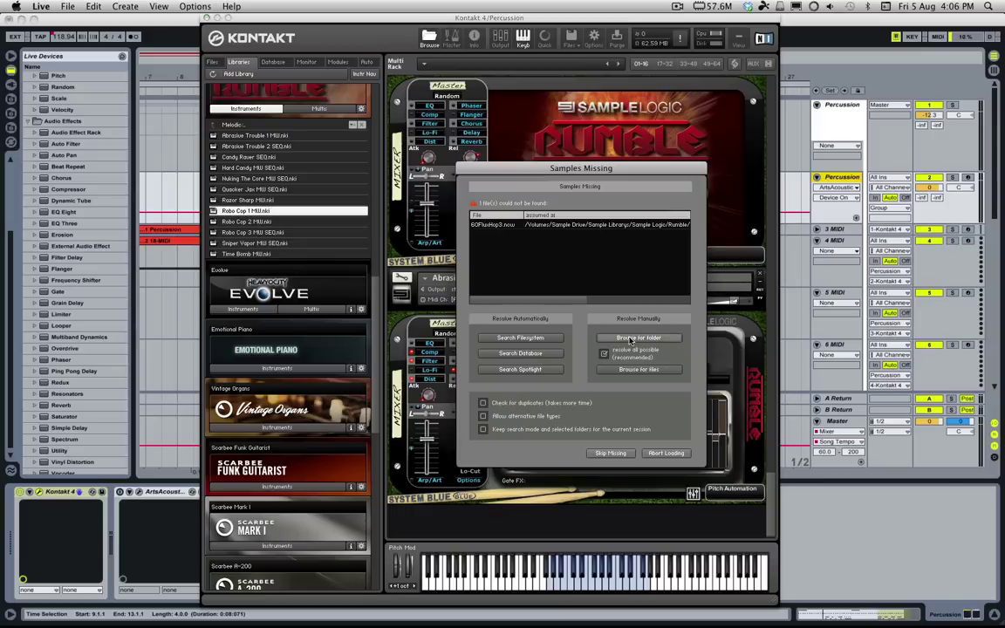
pyautogui.click(629, 338)
pyautogui.click(399, 121)
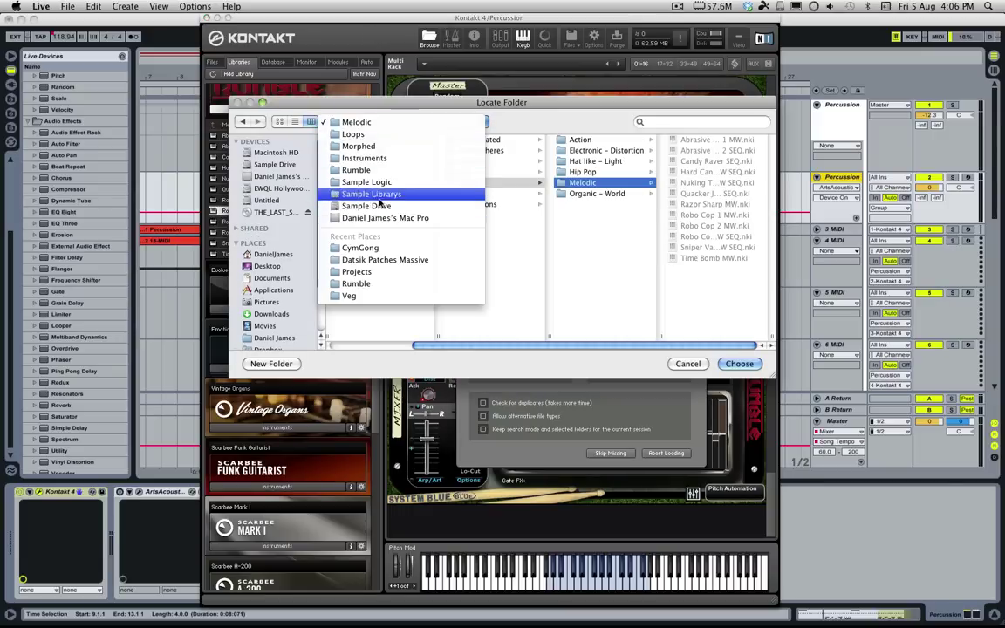
pyautogui.click(367, 181)
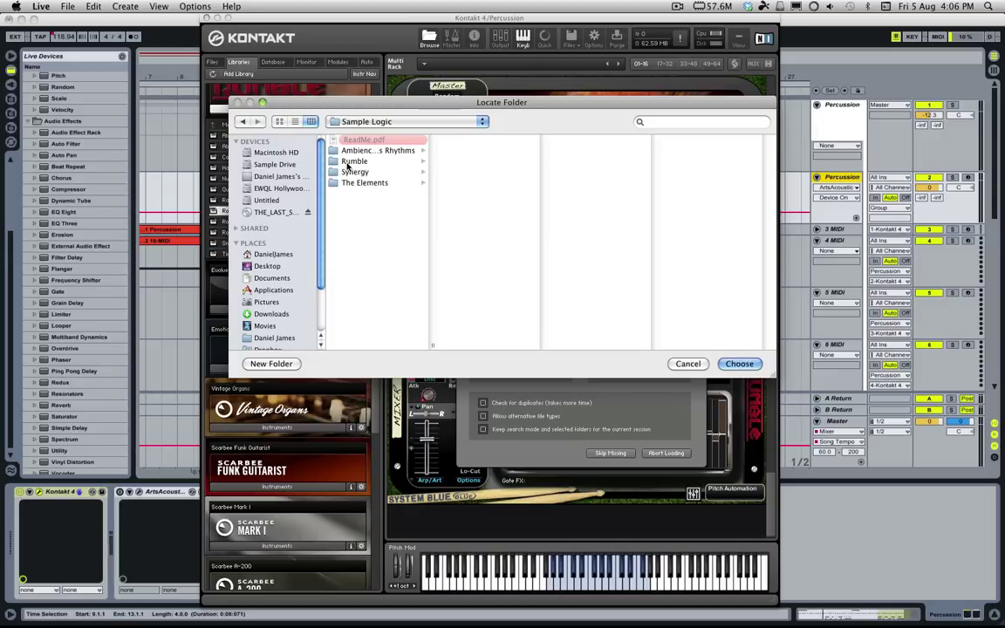
pyautogui.doubleClick(347, 165)
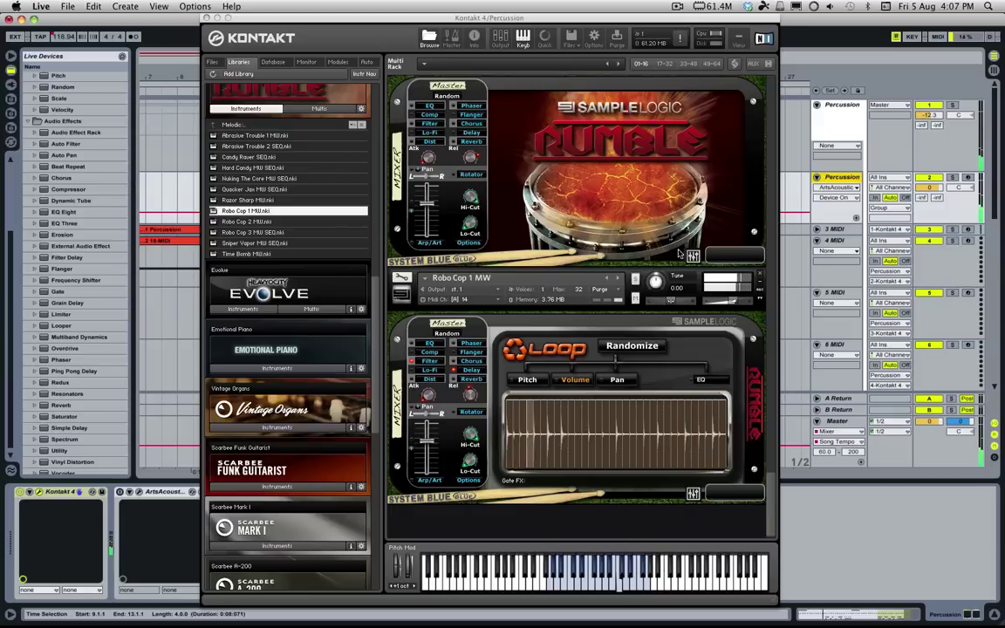
# Remove Robo Cop 1 MW from the rack and open the Melodic folder of the Morphed instruments
pyautogui.click(755, 272)
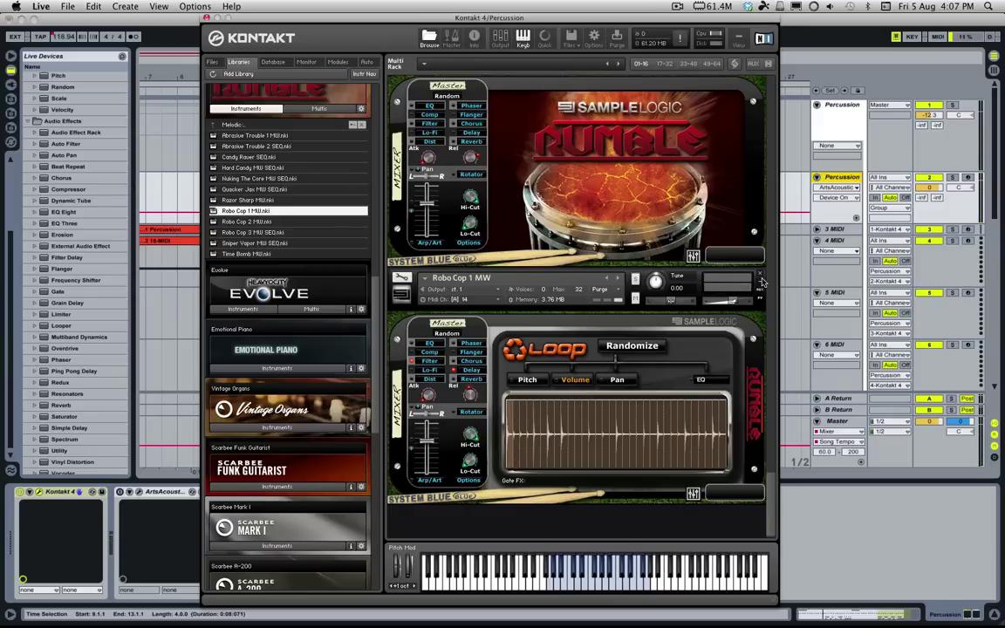
pyautogui.click(760, 275)
pyautogui.click(232, 125)
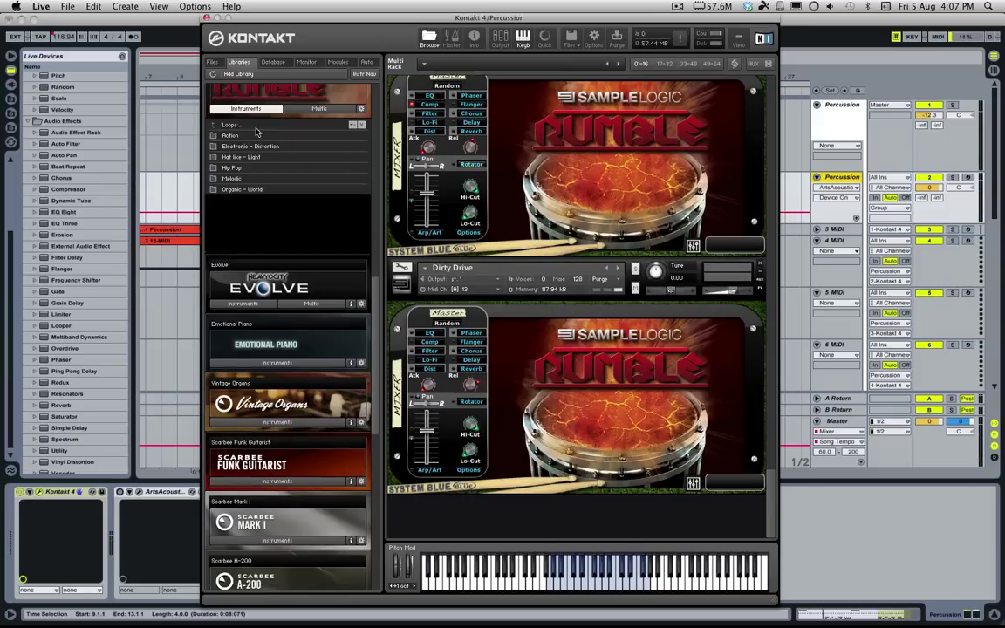
pyautogui.doubleClick(230, 127)
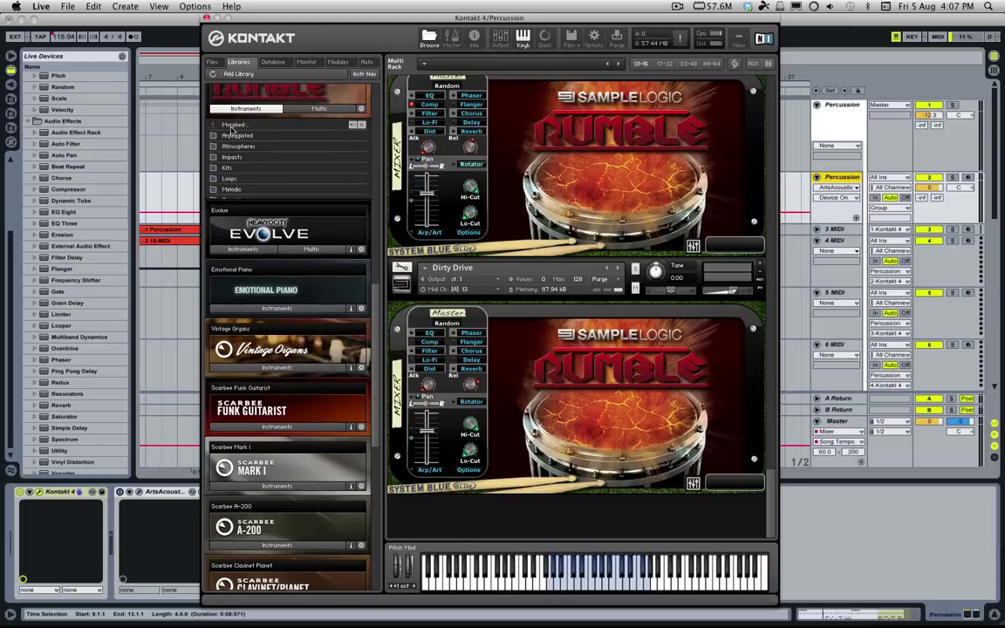
pyautogui.doubleClick(242, 189)
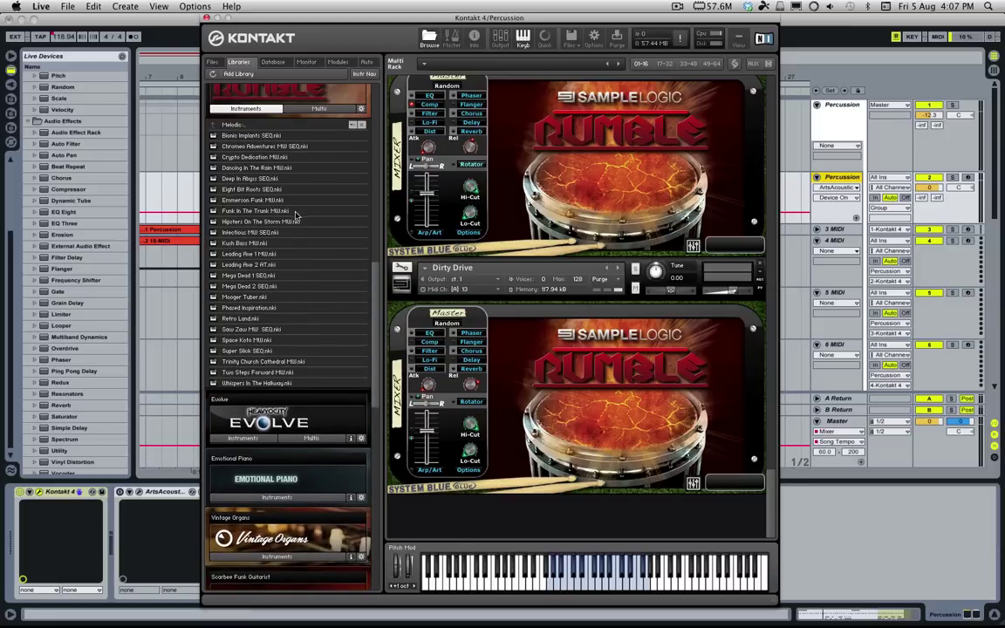
# Load Funk In The Trunk MW from the Morphed Melodic folder and replace it with Leading Axe 2 AT
pyautogui.doubleClick(255, 212)
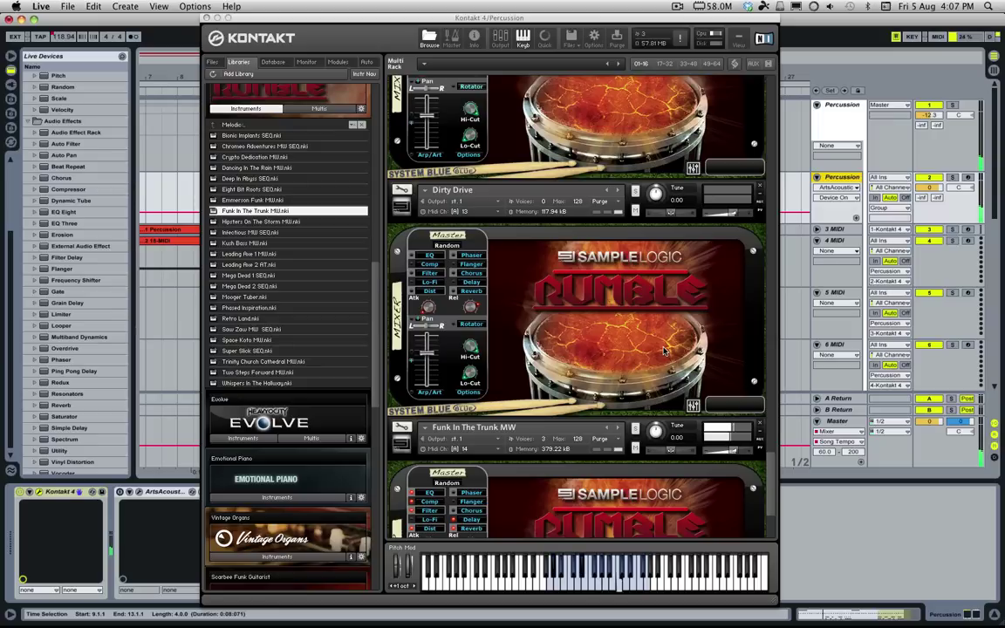
pyautogui.click(761, 427)
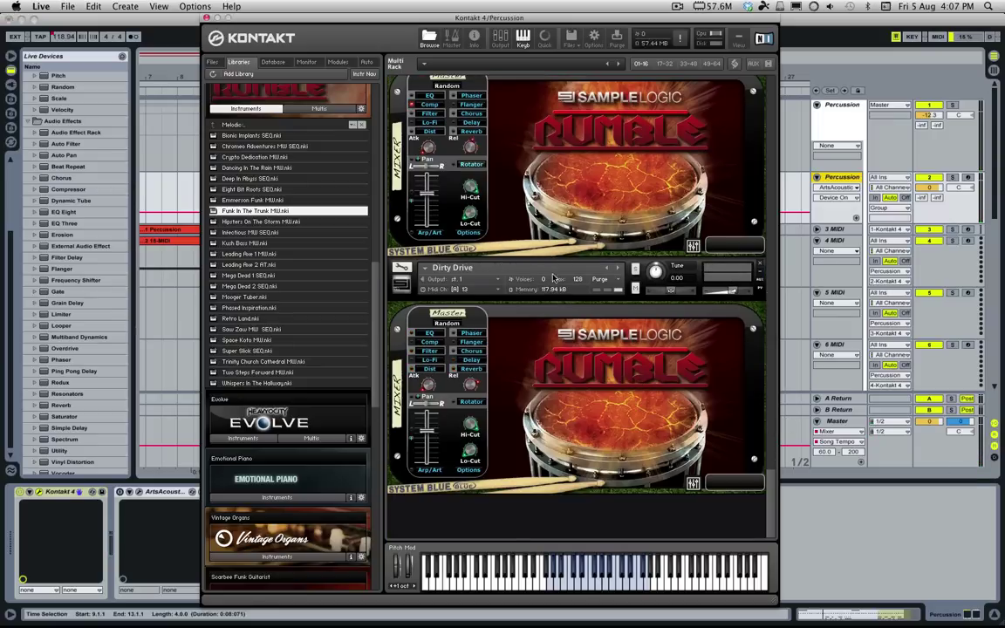
pyautogui.scroll(1, 319, 262)
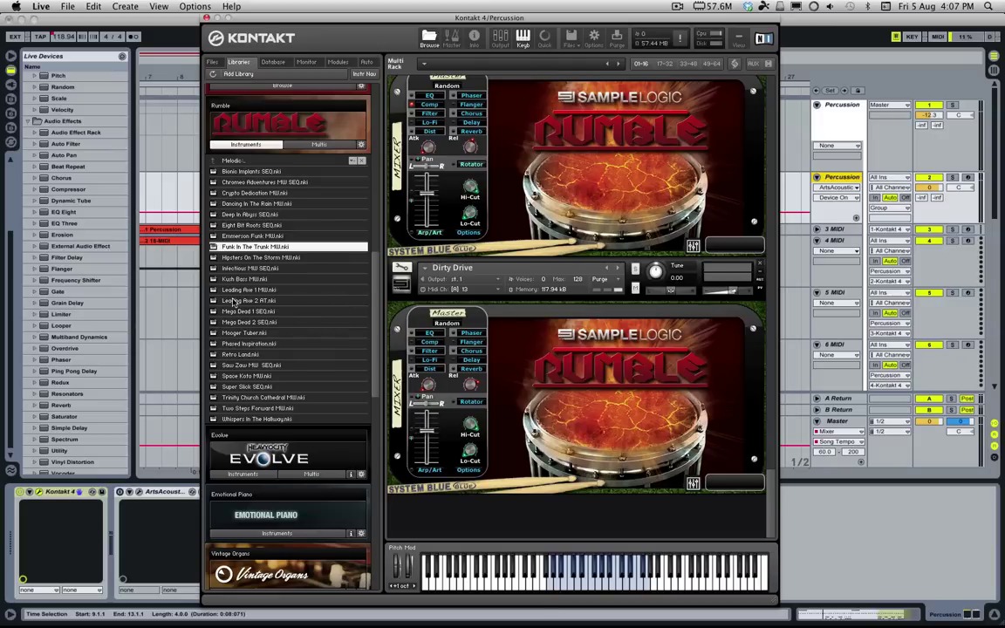
pyautogui.moveTo(234, 301); pyautogui.dragTo(464, 534)
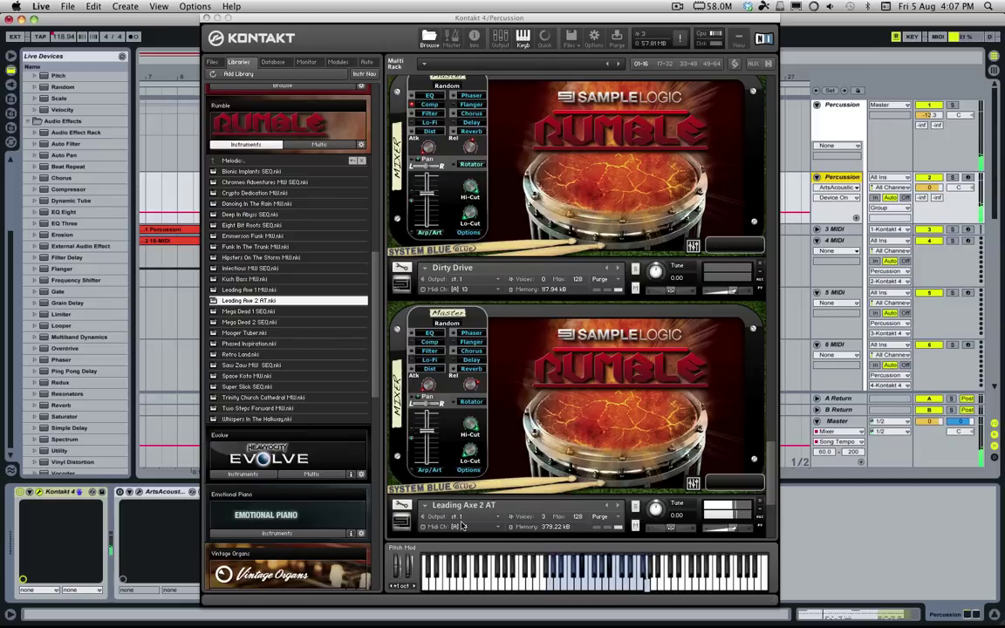
pyautogui.click(757, 501)
pyautogui.scroll(-3, 647, 450)
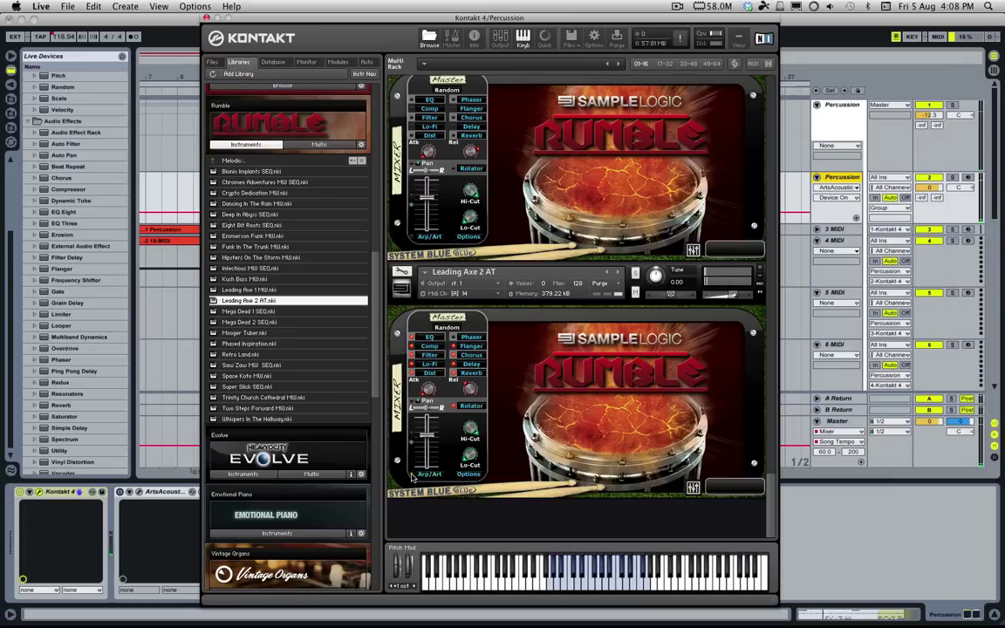
# Remove Leading Axe 2 AT from the rack and open the Reverses folder of the Morphed Transitions instruments
pyautogui.click(255, 163)
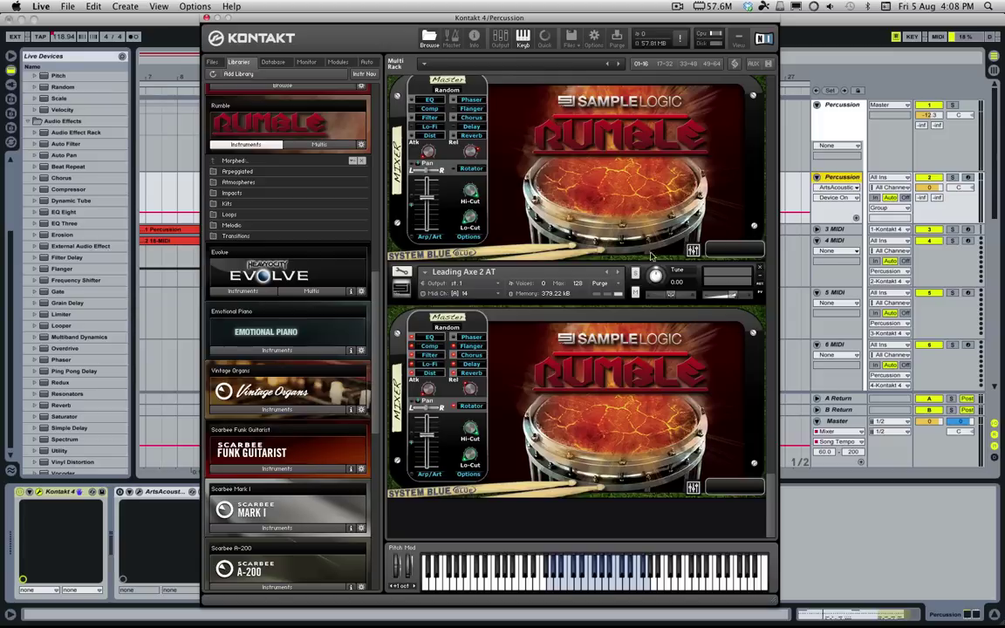
pyautogui.click(760, 270)
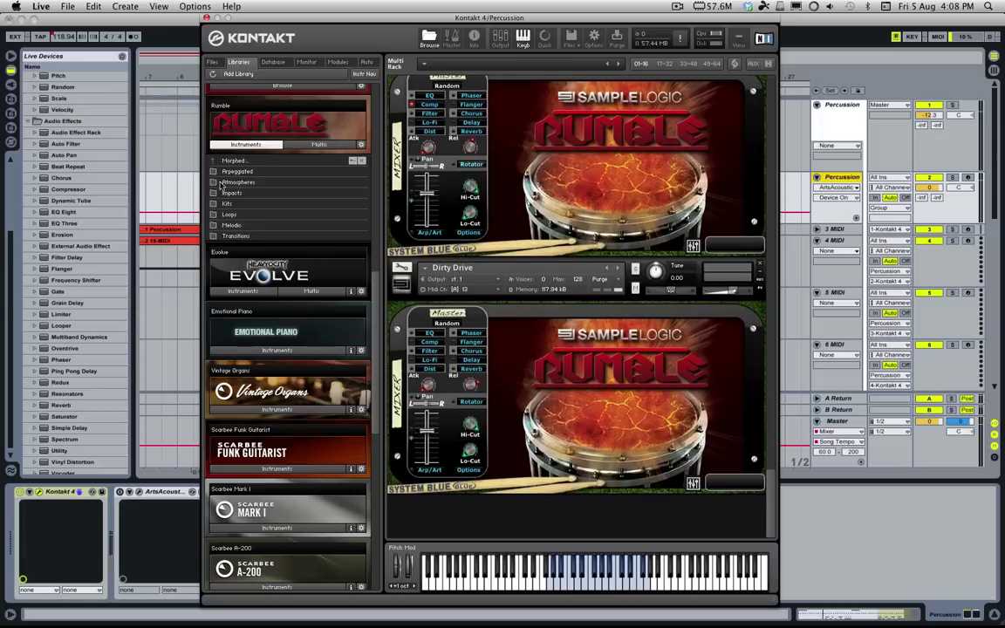
pyautogui.click(232, 236)
pyautogui.click(240, 171)
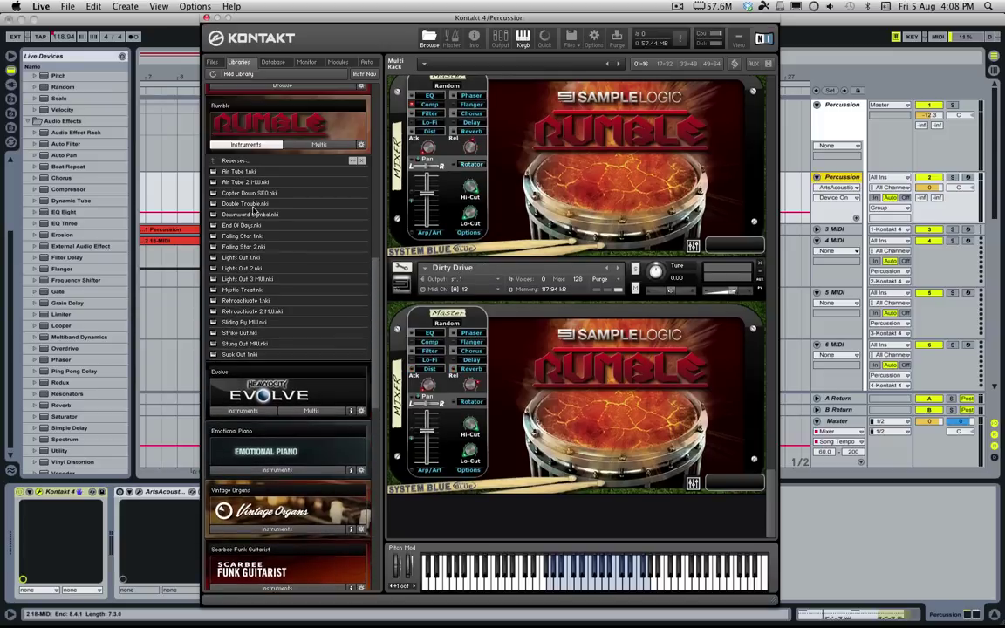
# Load Falling Star 2 from the Reverses folder, locating its missing samples through the Rumble folder
pyautogui.doubleClick(242, 246)
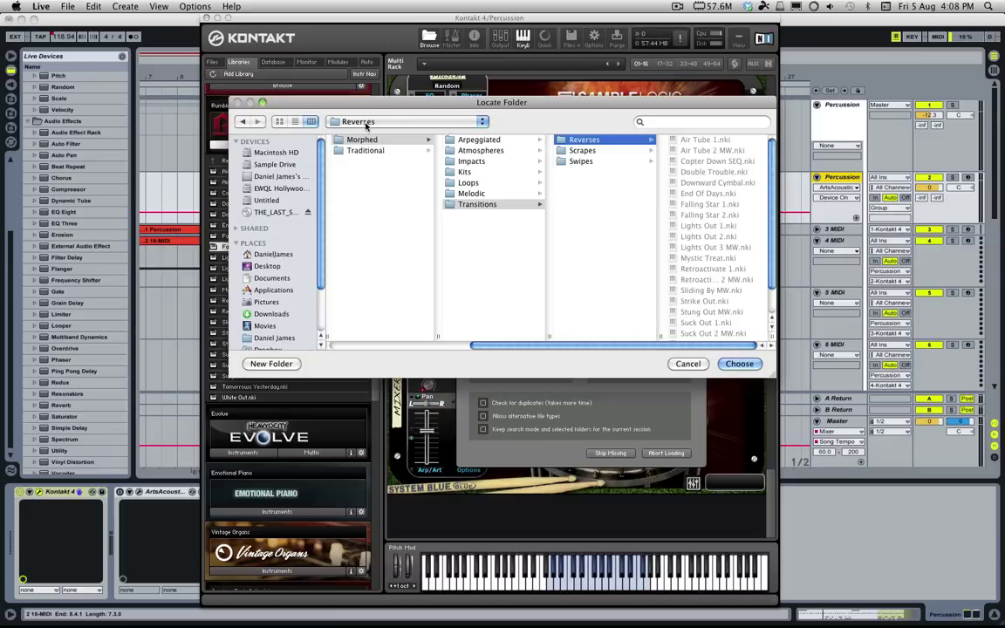
pyautogui.click(375, 121)
pyautogui.click(362, 171)
pyautogui.press('Return')
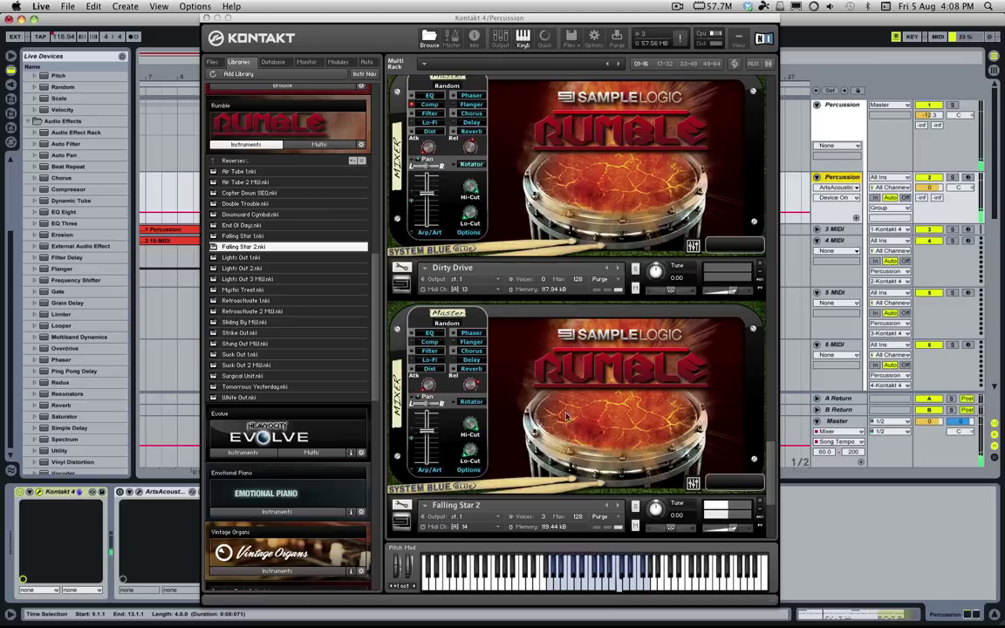
pyautogui.scroll(-2, 552, 402)
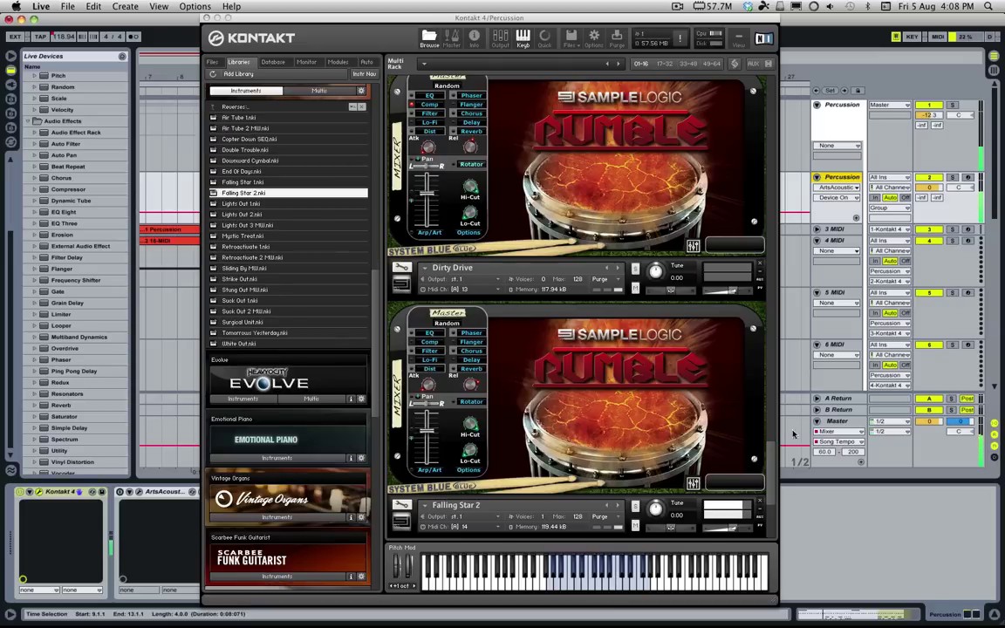
# Replace Falling Star 2 with Meltdown from the Scrapes folder of Transitions, locating its missing samples through the Rumble folder
pyautogui.scroll(-3, 759, 403)
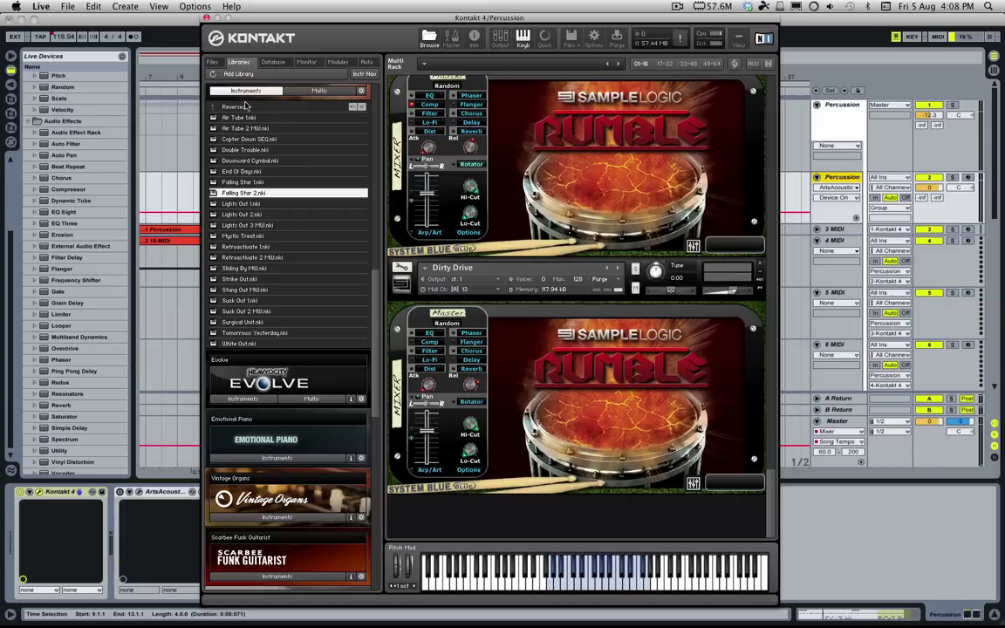
pyautogui.doubleClick(247, 107)
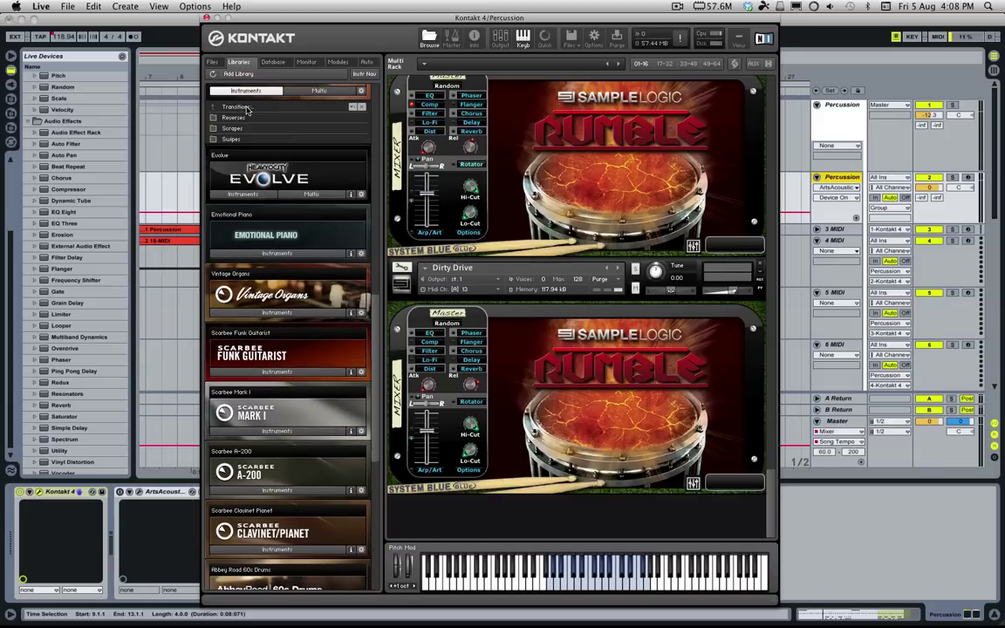
pyautogui.click(232, 128)
pyautogui.doubleClick(239, 279)
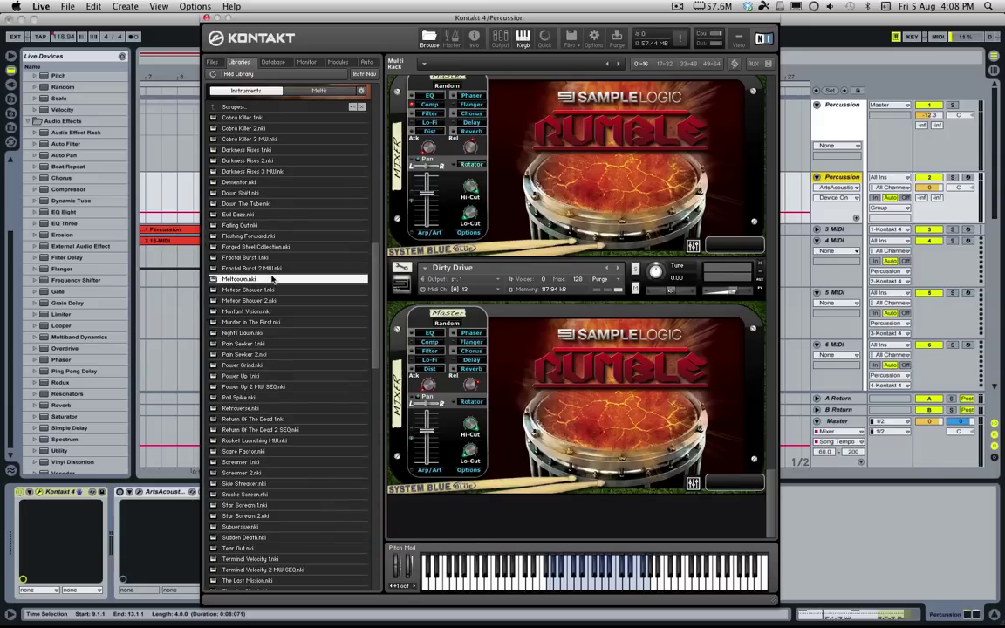
pyautogui.click(619, 336)
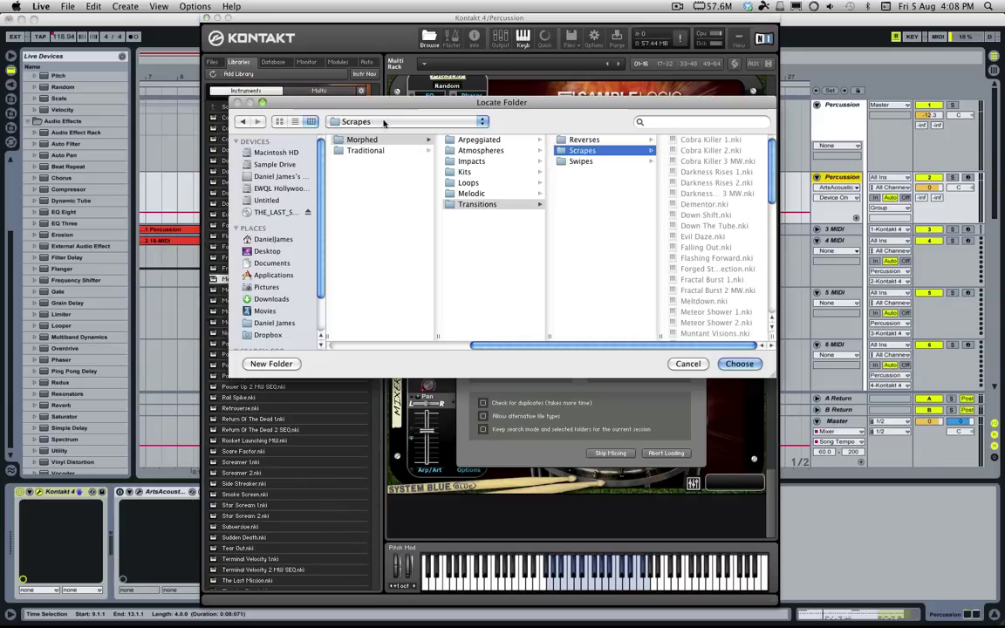
pyautogui.click(381, 123)
pyautogui.click(372, 171)
pyautogui.press('Return')
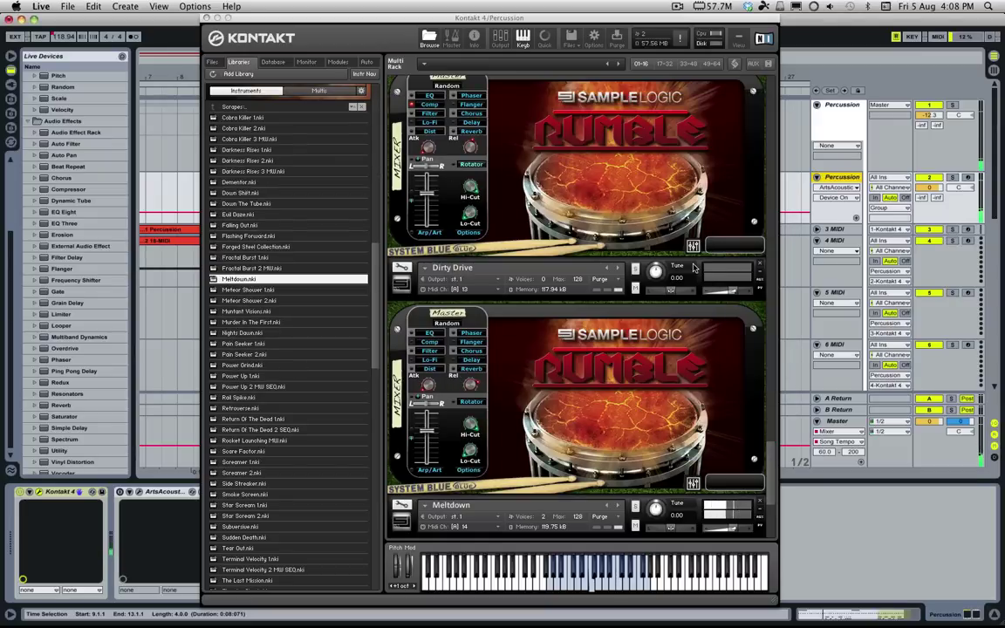
# Remove Meltdown from the rack and open the Full folder of the Traditional Ensemble instruments
pyautogui.click(760, 505)
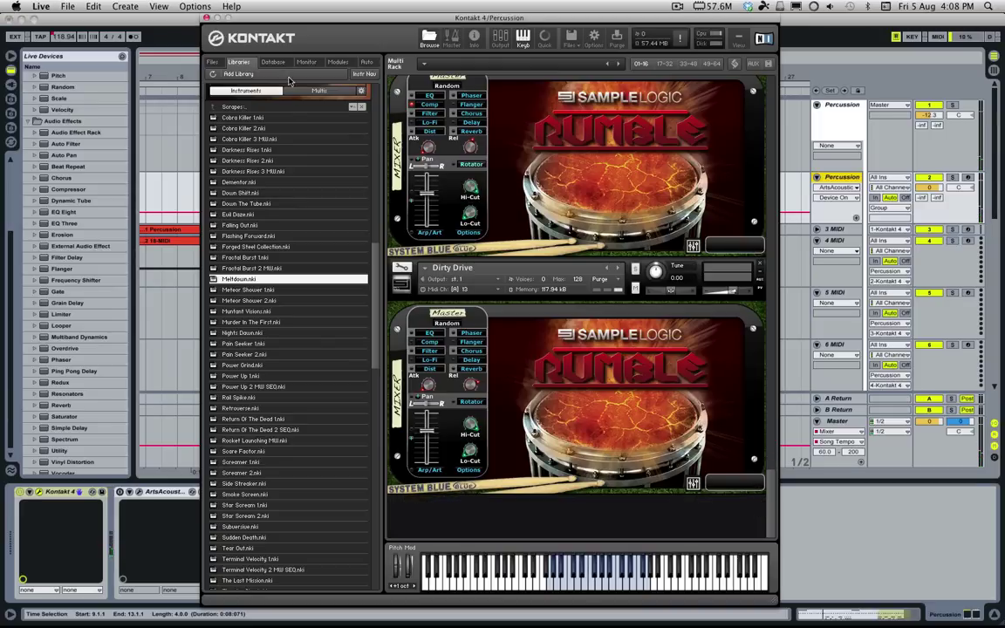
pyautogui.click(269, 106)
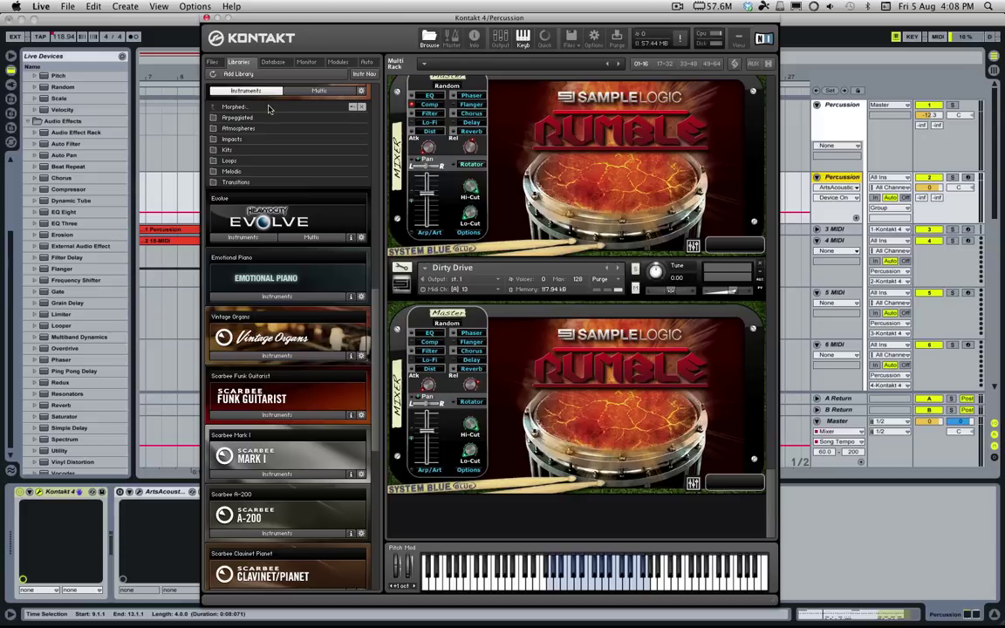
pyautogui.click(268, 107)
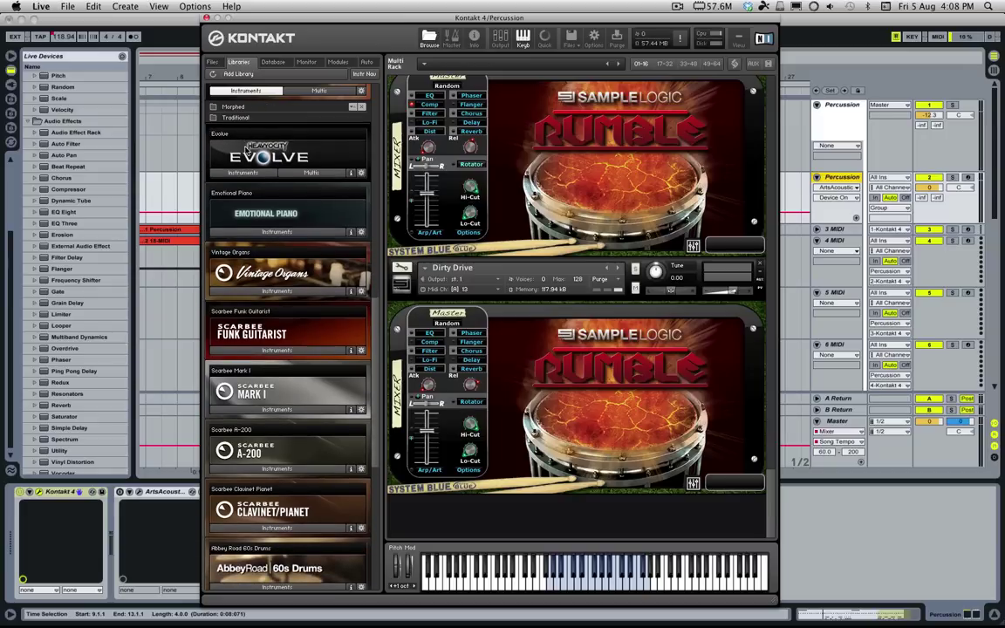
pyautogui.click(236, 117)
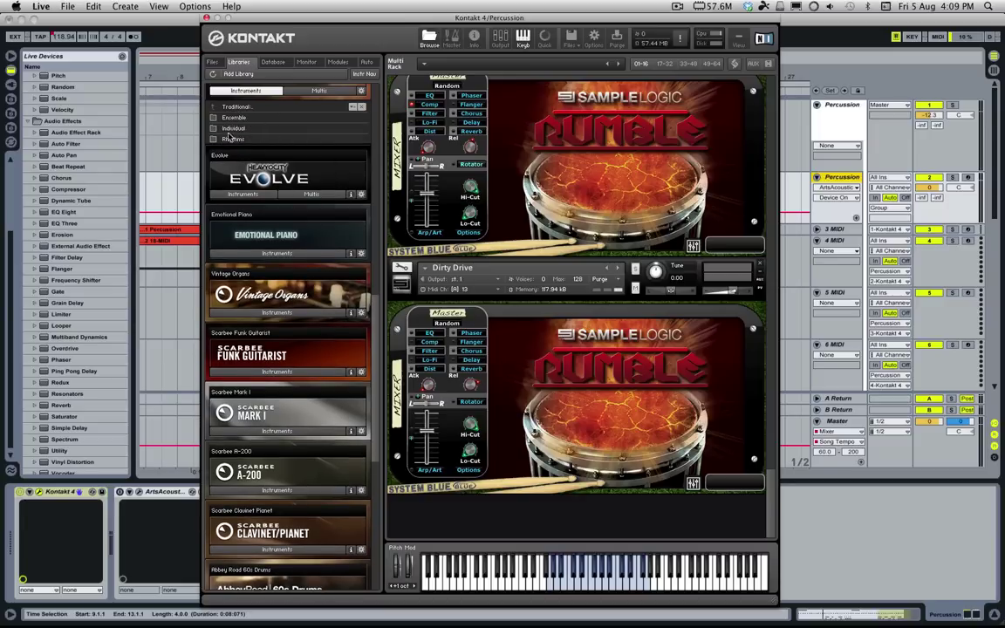
pyautogui.click(234, 118)
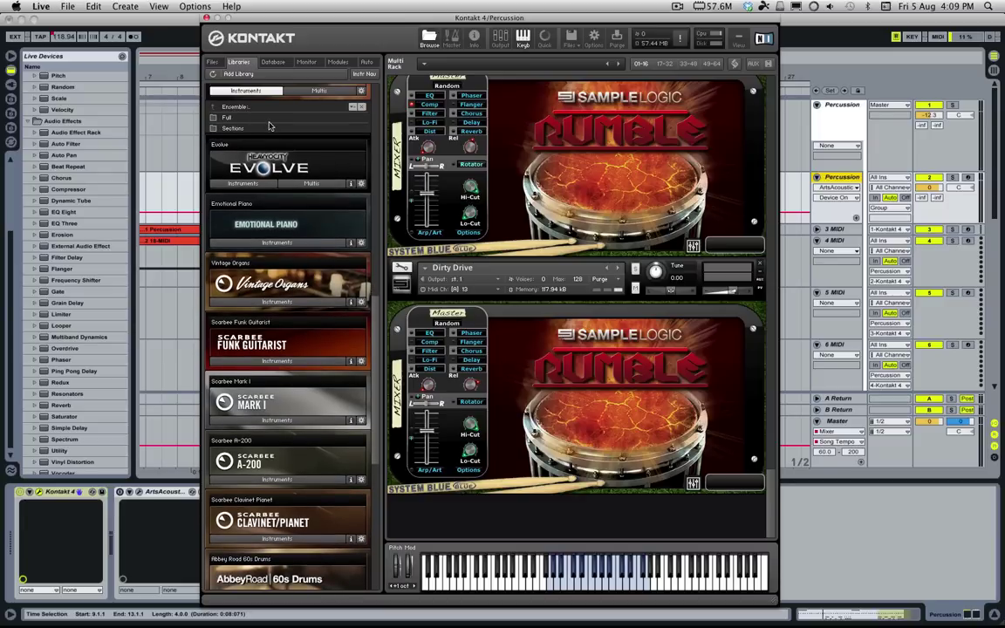
pyautogui.click(271, 120)
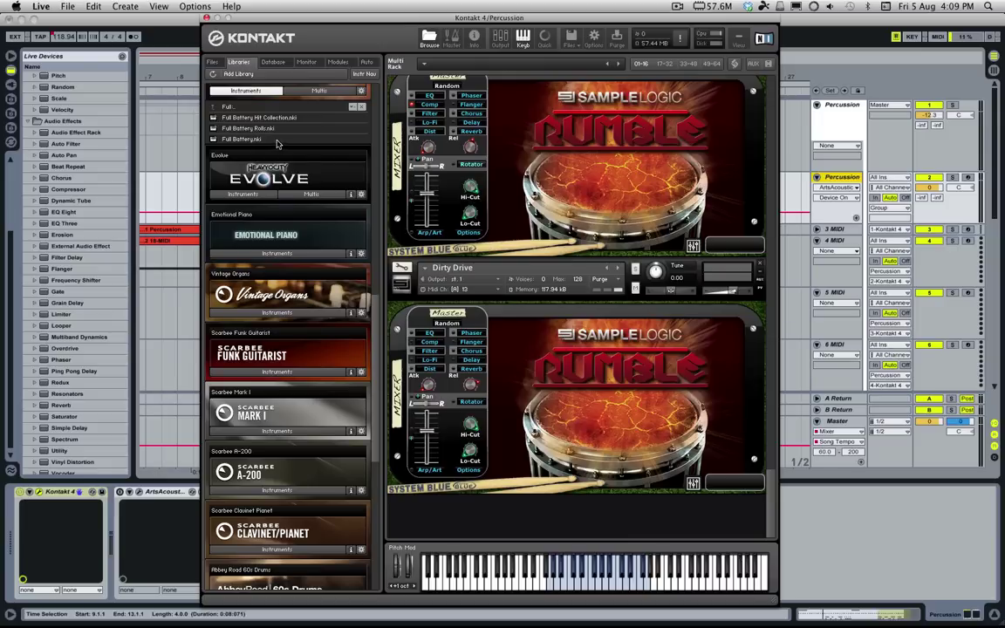
# Load Full Battery, locating its missing samples through the Rumble folder, and bring its Close, Mid, Far and Master mixer into view
pyautogui.click(259, 139)
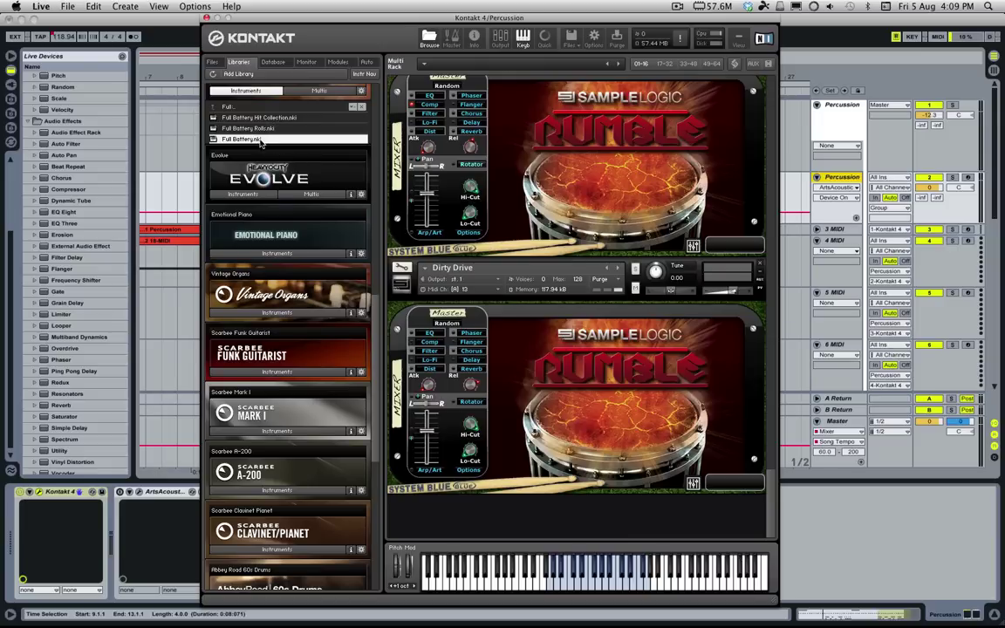
pyautogui.click(613, 339)
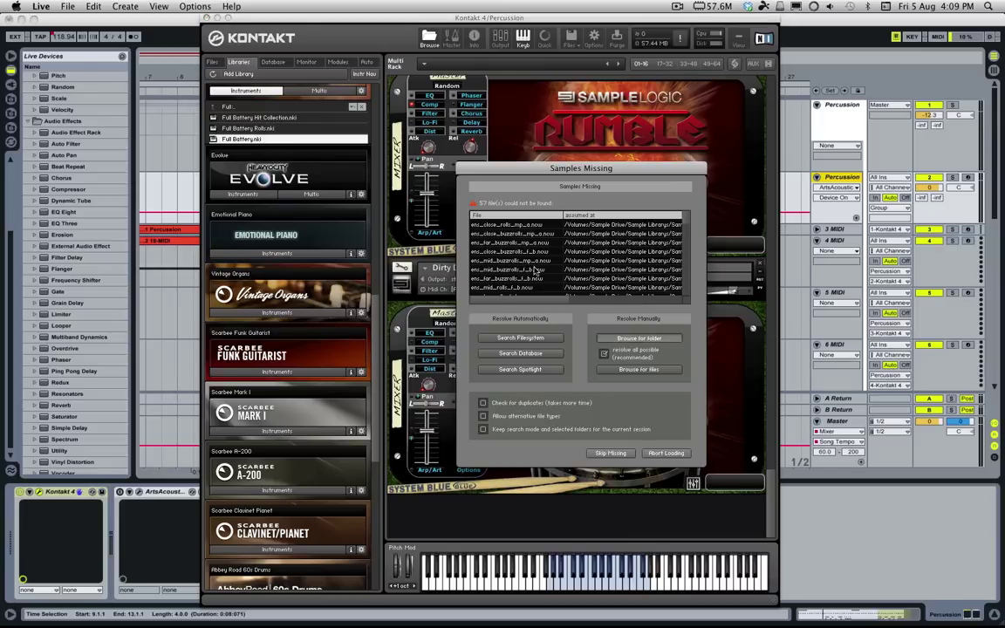
pyautogui.click(366, 121)
pyautogui.click(365, 172)
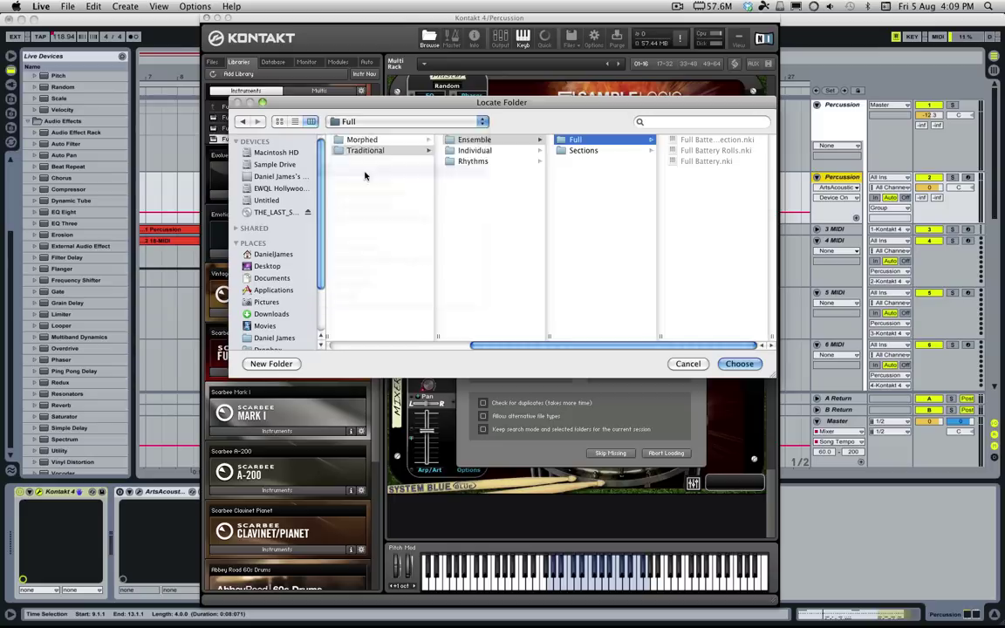
pyautogui.press('Return')
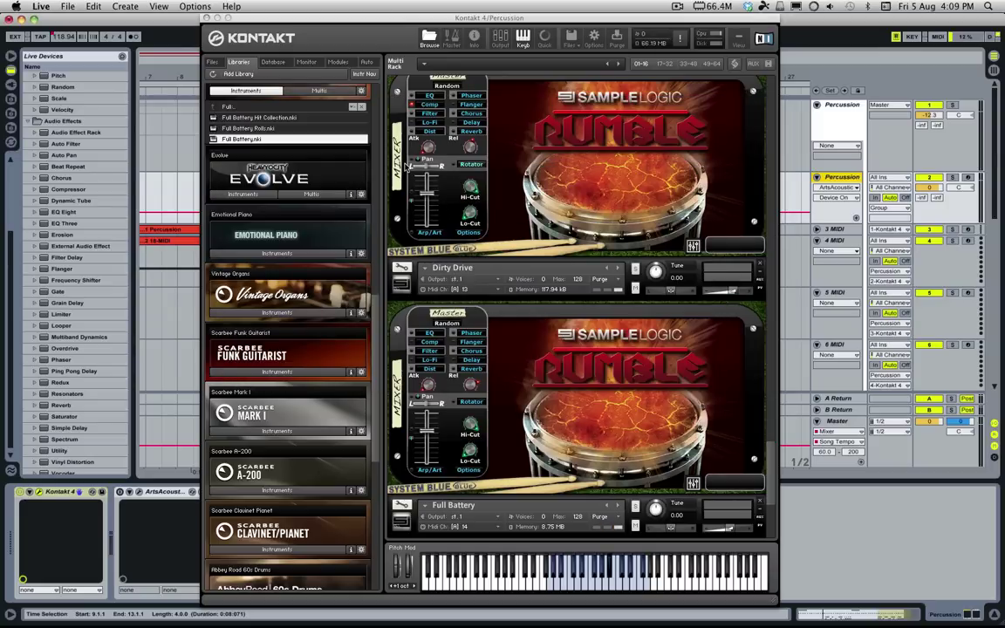
pyautogui.scroll(-5, 829, 262)
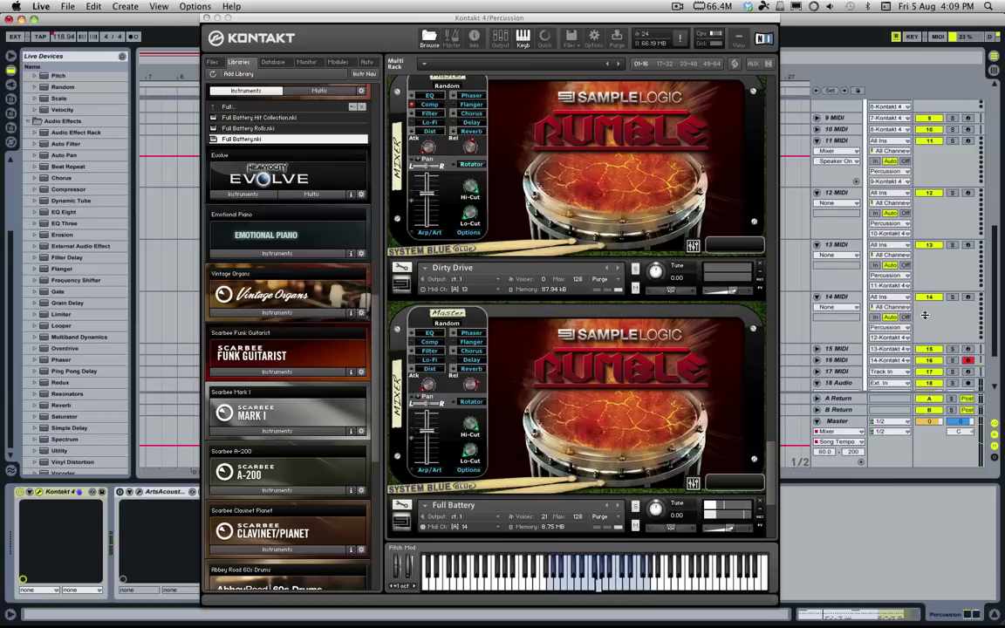
pyautogui.scroll(-3, 889, 207)
pyautogui.scroll(-3, 563, 358)
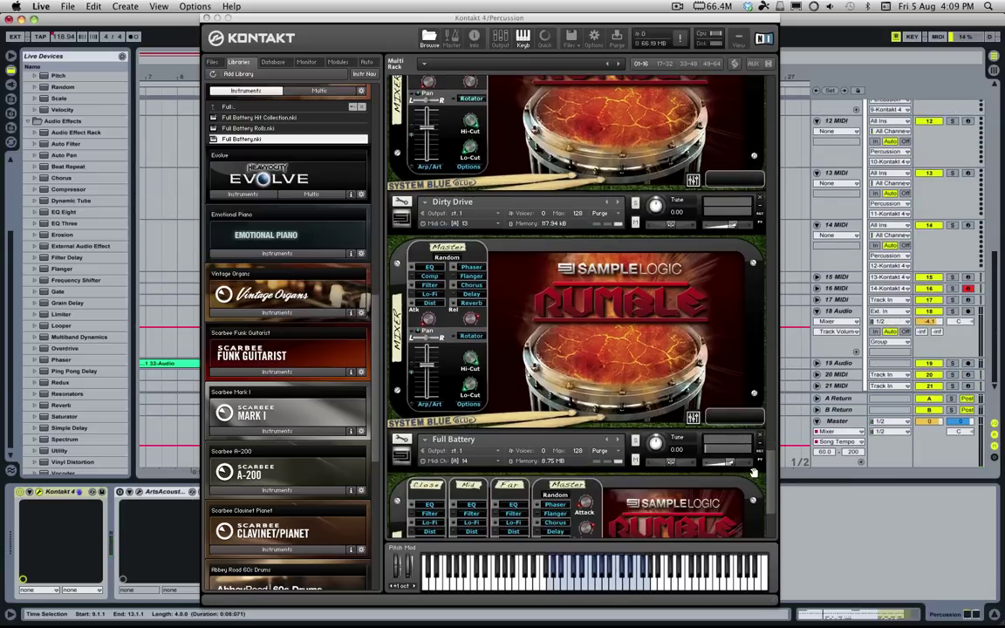
pyautogui.scroll(-4, 754, 472)
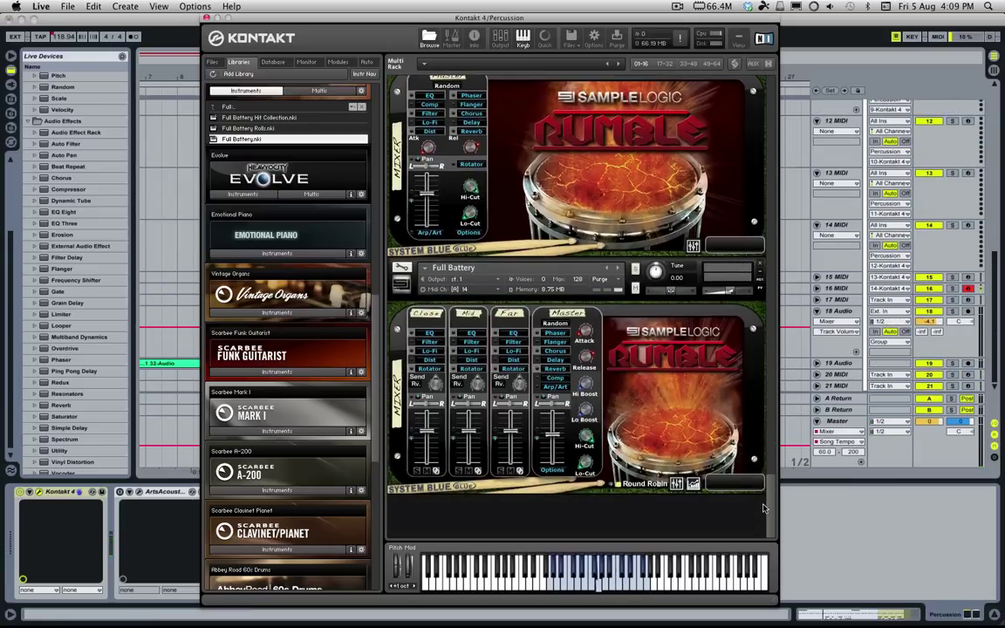
# Replace Full Battery with Full Battery Hit Collection, locating its missing samples through the Rumble folder
pyautogui.click(654, 269)
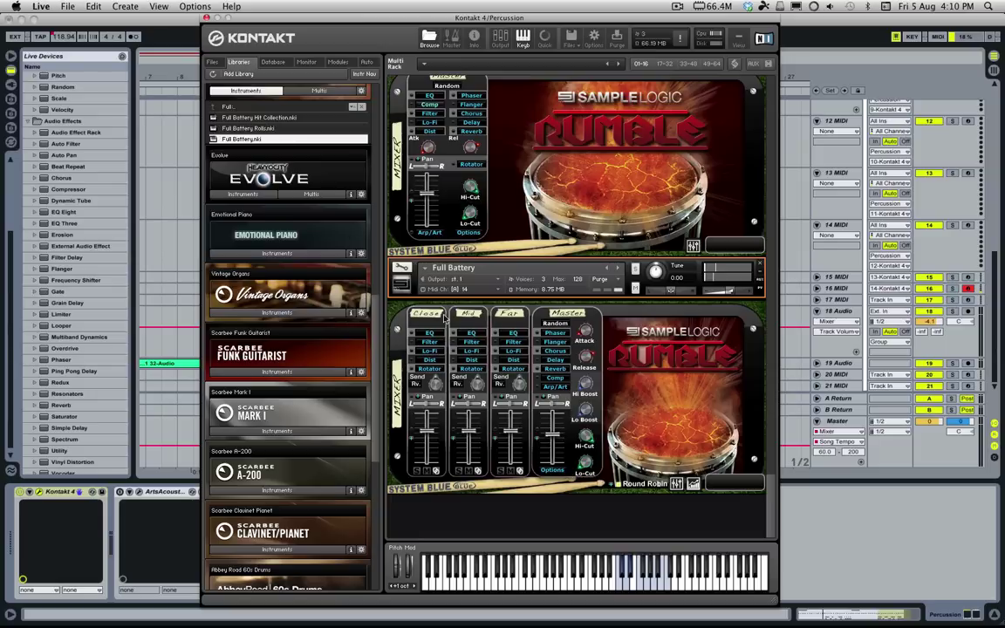
pyautogui.press('Up')
pyautogui.press('Up')
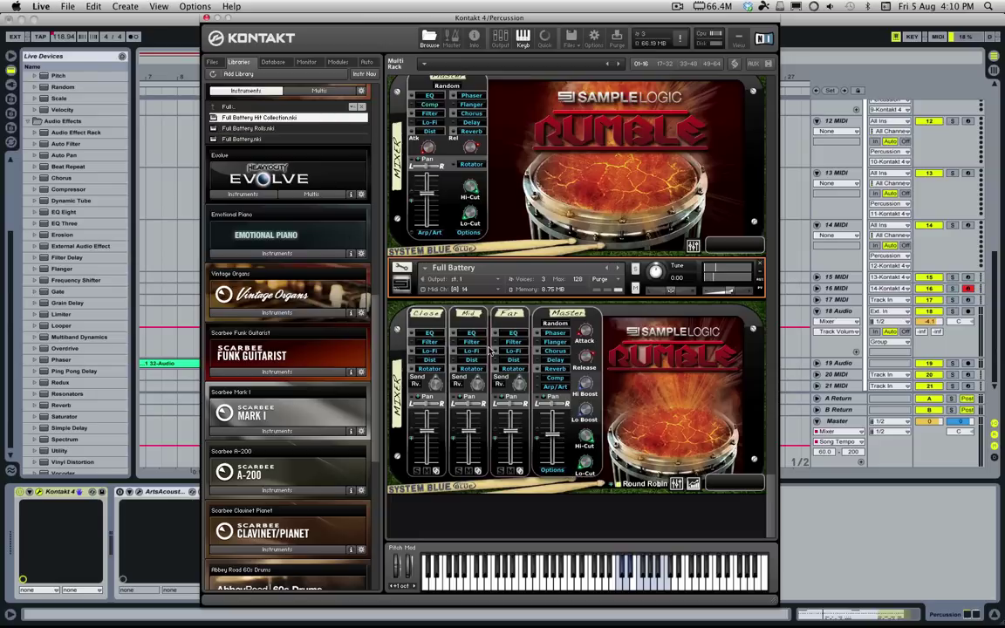
pyautogui.doubleClick(259, 122)
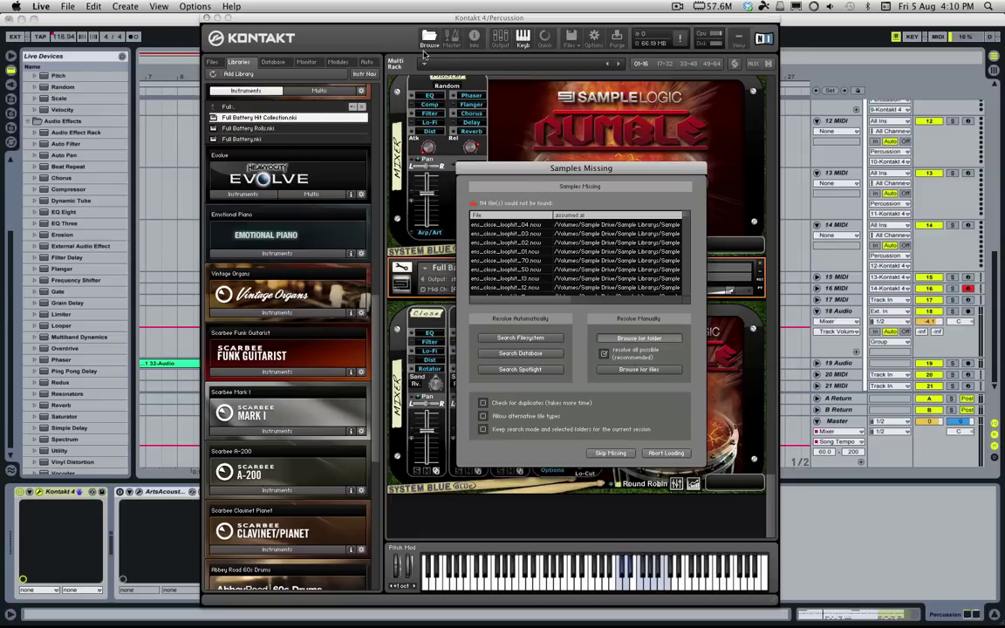
pyautogui.click(374, 120)
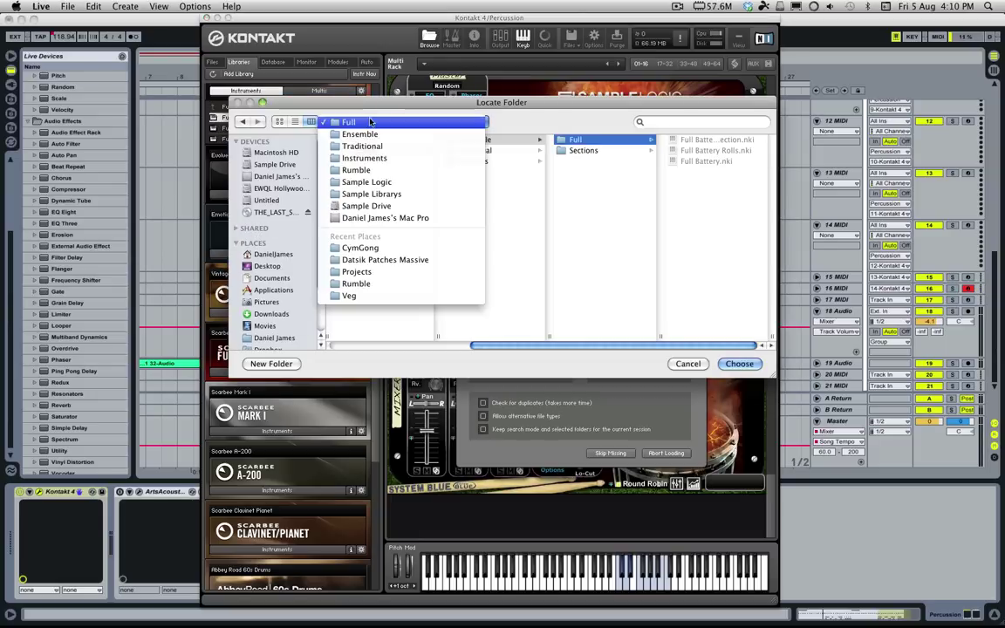
pyautogui.click(365, 170)
pyautogui.press('Return')
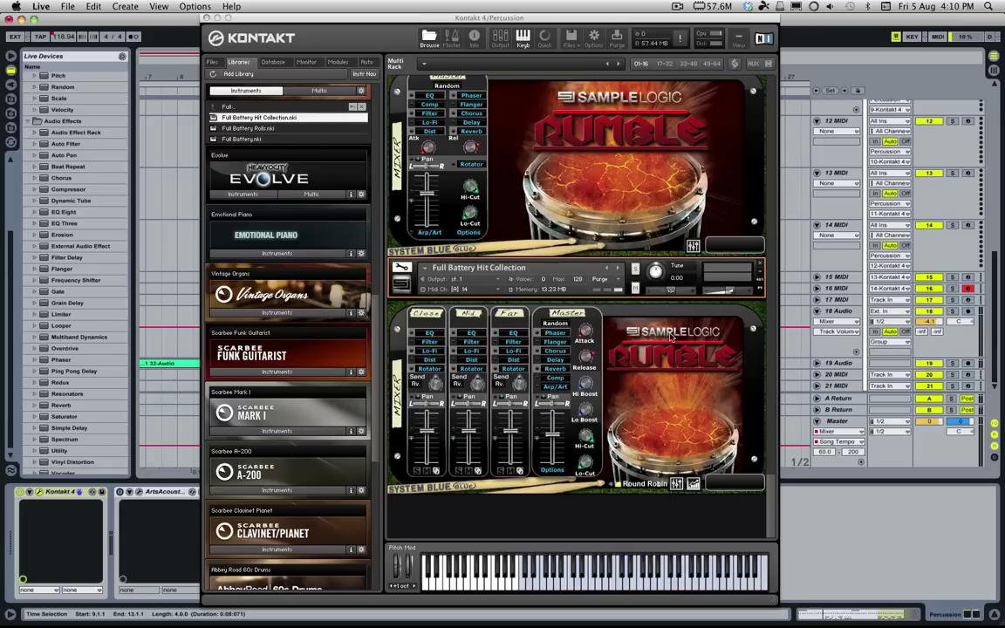
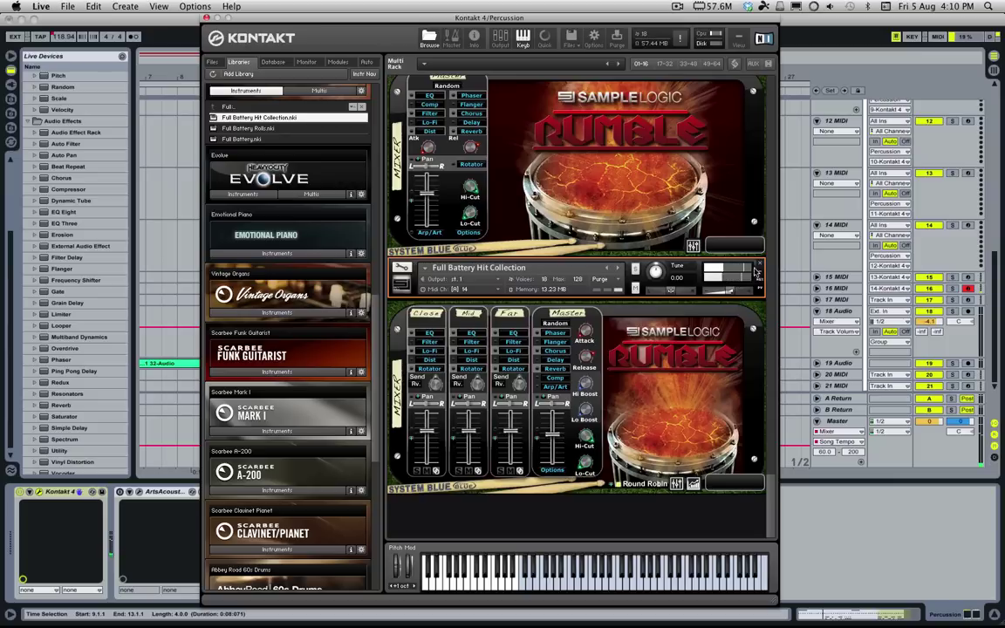
# Remove Full Battery Hit Collection from the rack and open the Sections folder of the Traditional Ensemble instruments
pyautogui.click(759, 262)
pyautogui.click(249, 109)
pyautogui.click(250, 110)
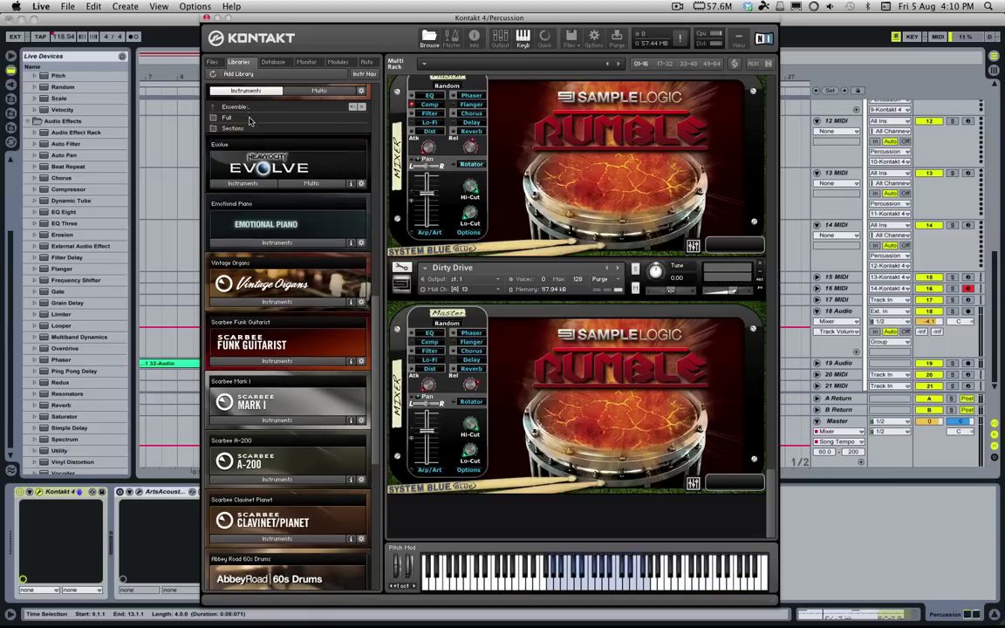
pyautogui.click(244, 131)
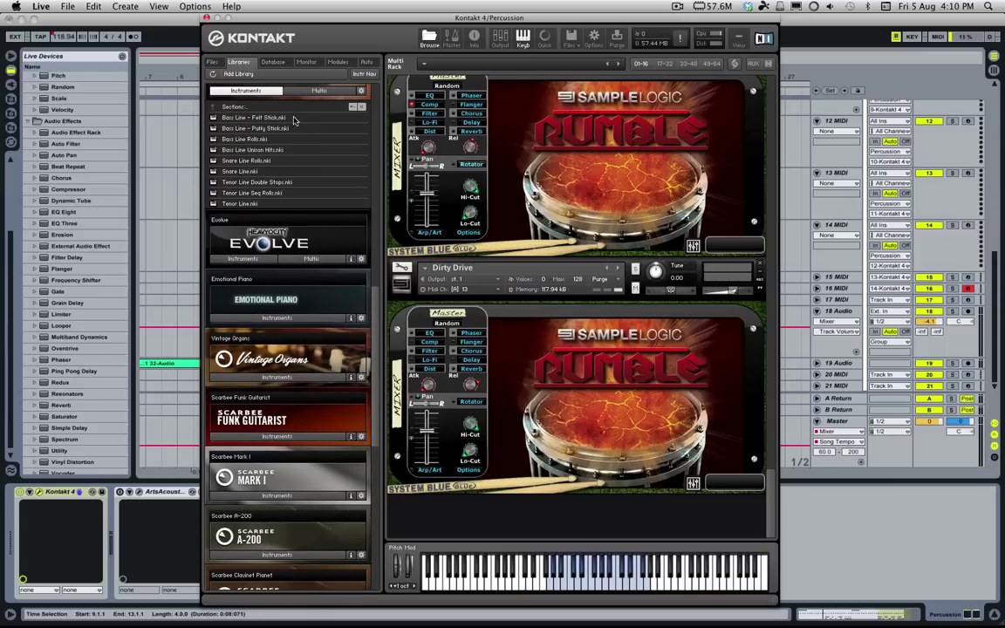
# Load Snare Line, locating its missing samples through the Rumble folder
pyautogui.doubleClick(261, 171)
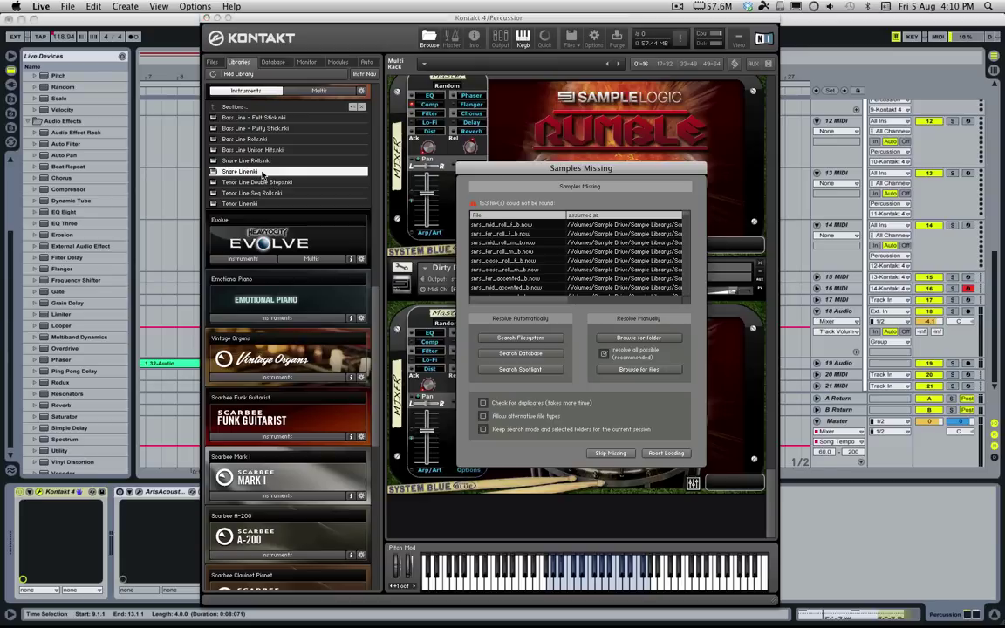
pyautogui.click(618, 337)
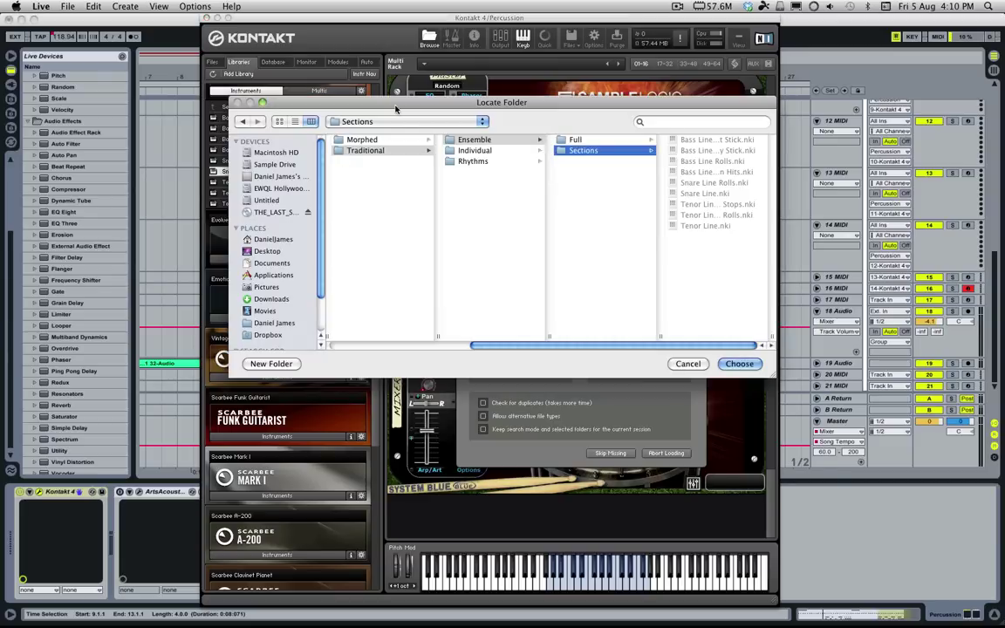
pyautogui.click(384, 122)
pyautogui.click(357, 171)
pyautogui.press('Return')
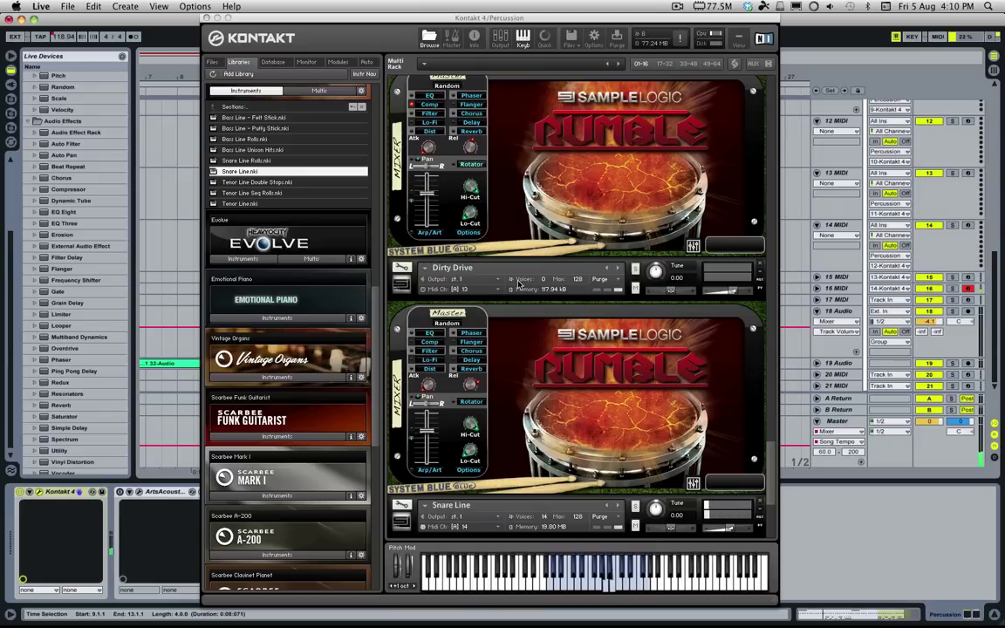
# Rebalance Snare Line's mixer levels with the Master volume at 4.0 dB, and turn on its Spinner effect
pyautogui.click(652, 508)
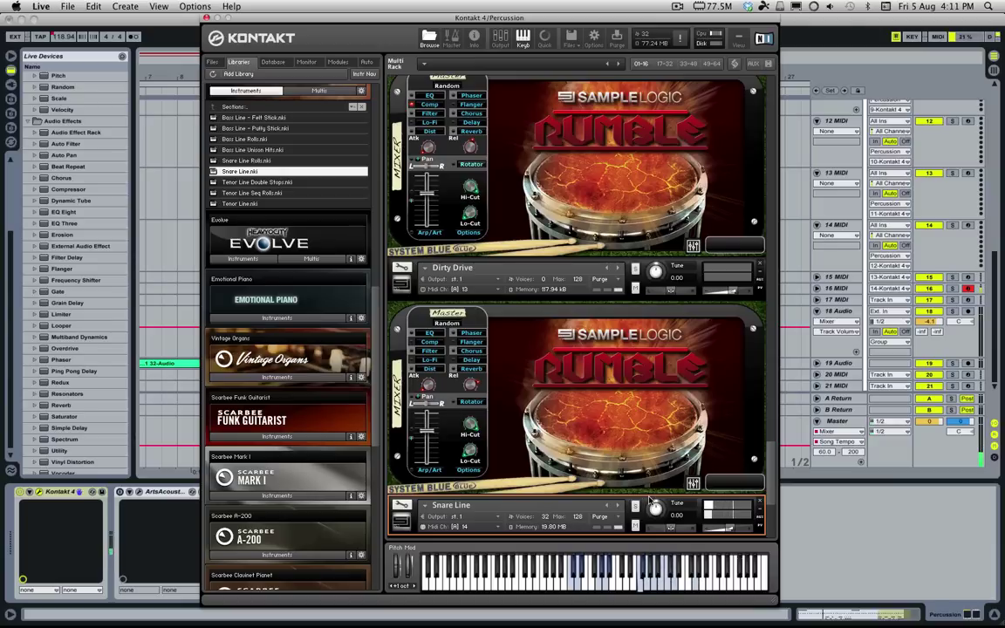
pyautogui.scroll(-3, 610, 418)
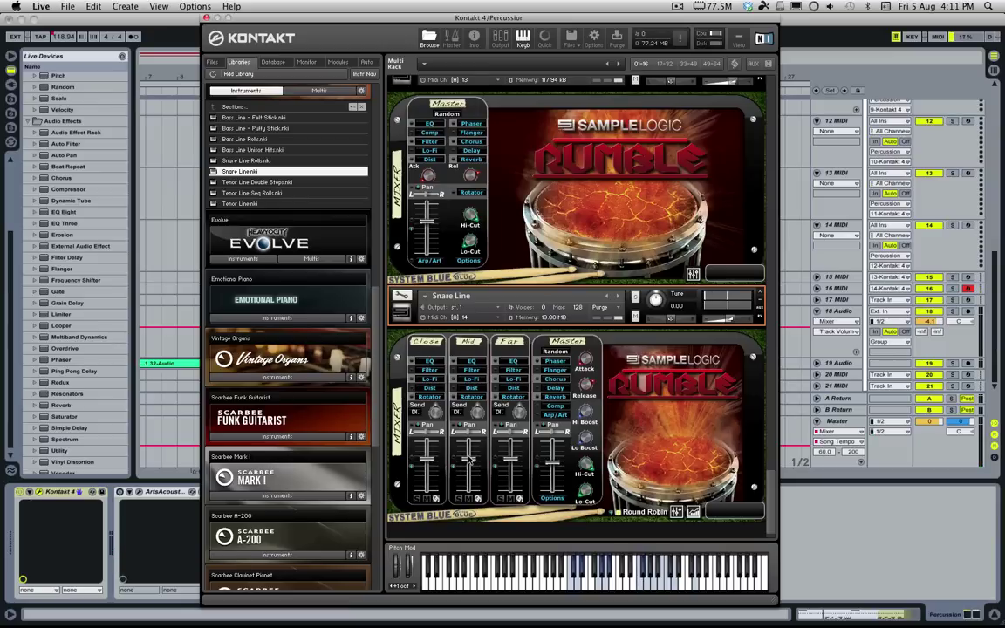
pyautogui.moveTo(469, 459); pyautogui.dragTo(549, 452)
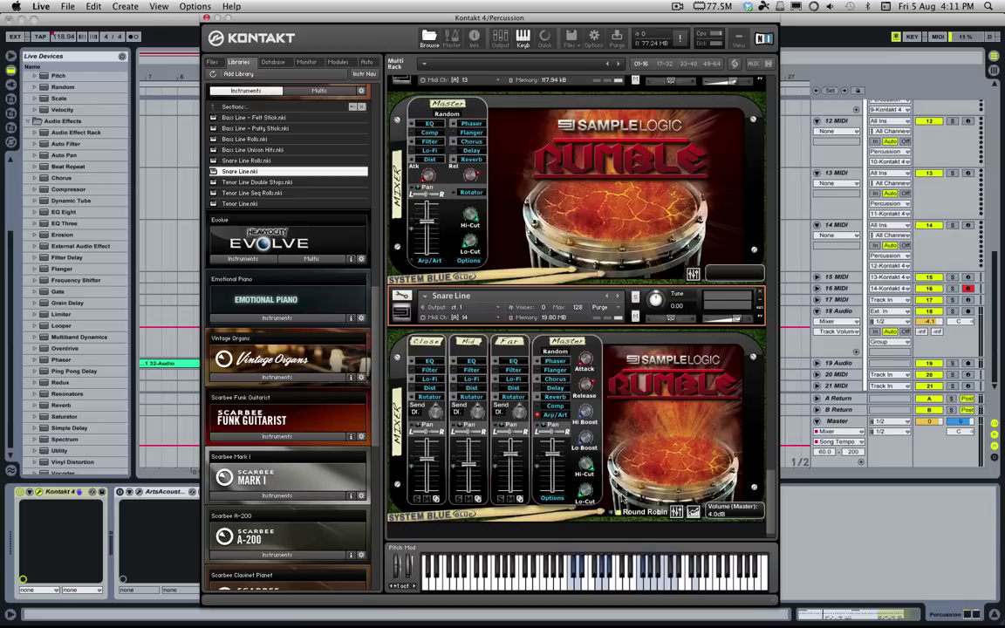
pyautogui.click(691, 513)
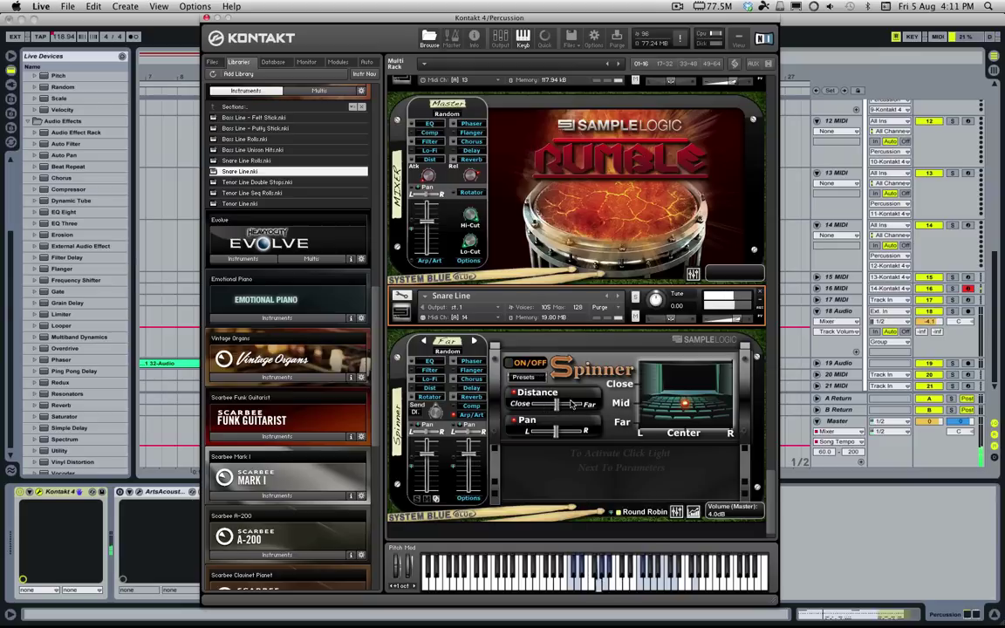
pyautogui.click(509, 364)
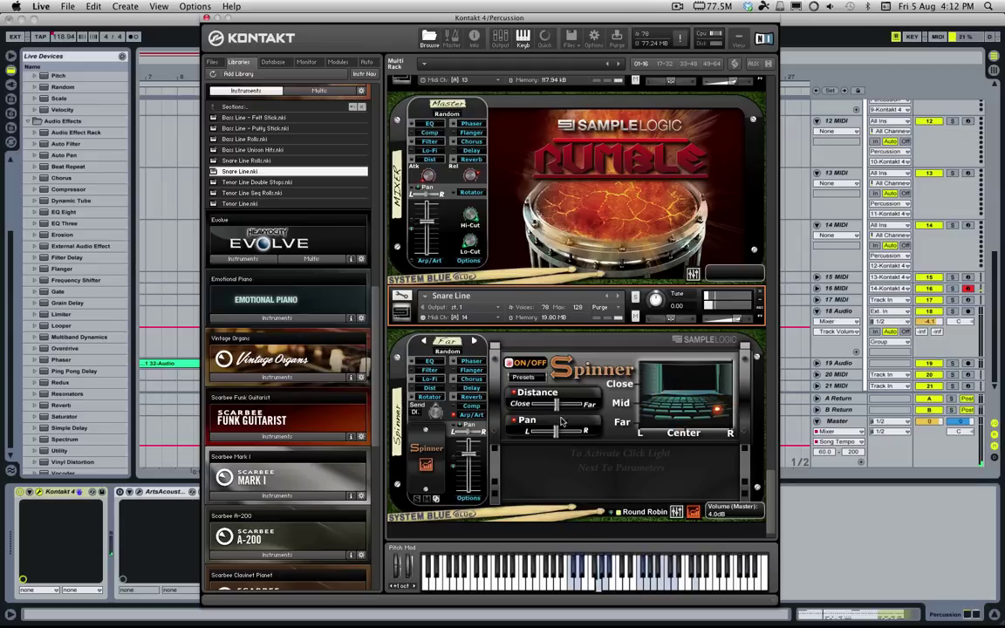
# Replace Snare Line with Bass Line - Puffy Stick, locating its missing samples through the Rumble folder
pyautogui.scroll(1, 560, 412)
pyautogui.scroll(1, 558, 409)
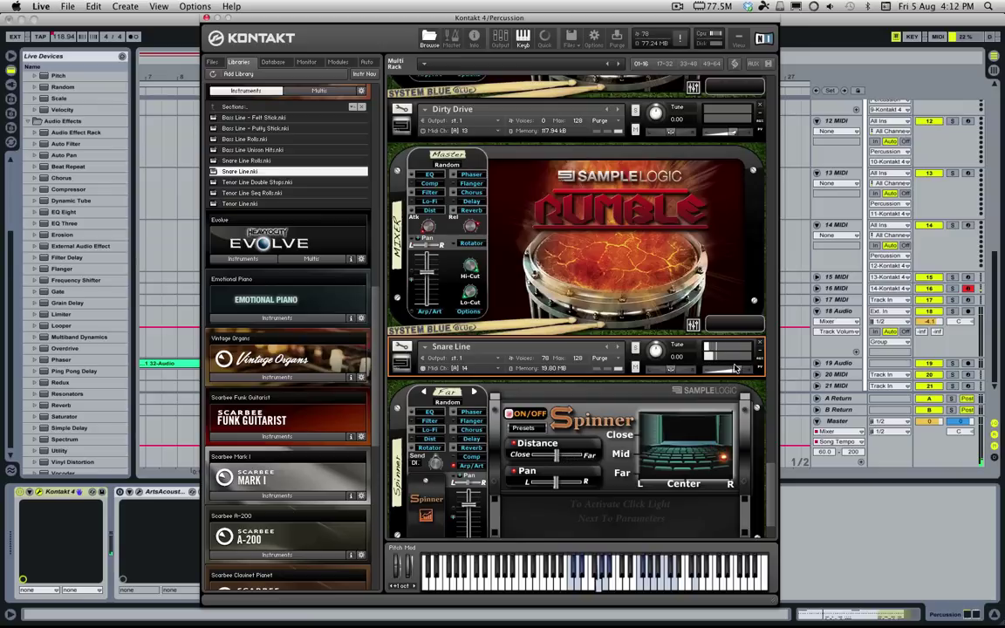
pyautogui.click(760, 341)
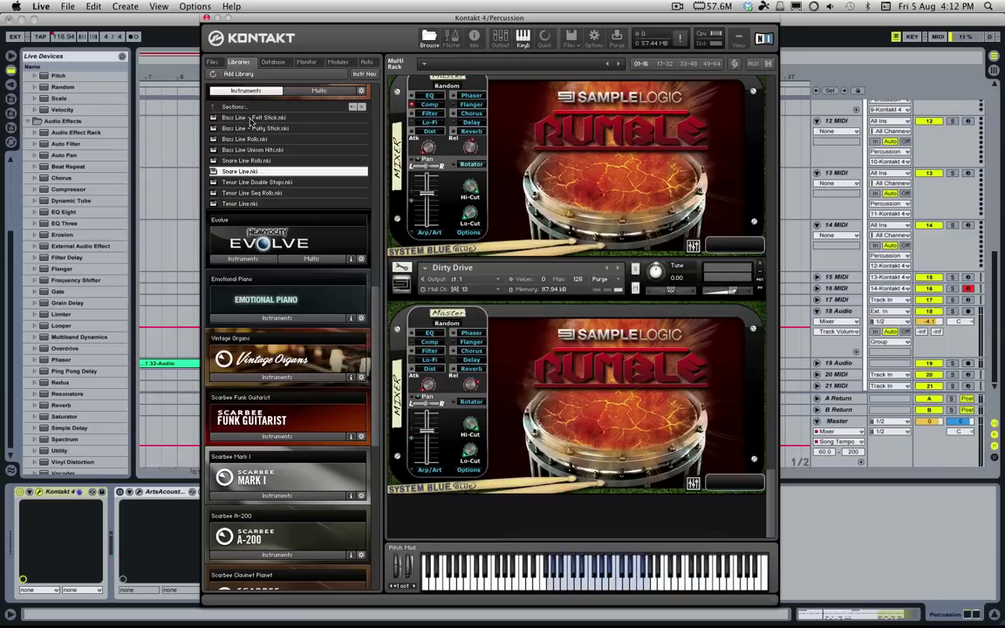
pyautogui.scroll(1, 251, 139)
pyautogui.doubleClick(241, 146)
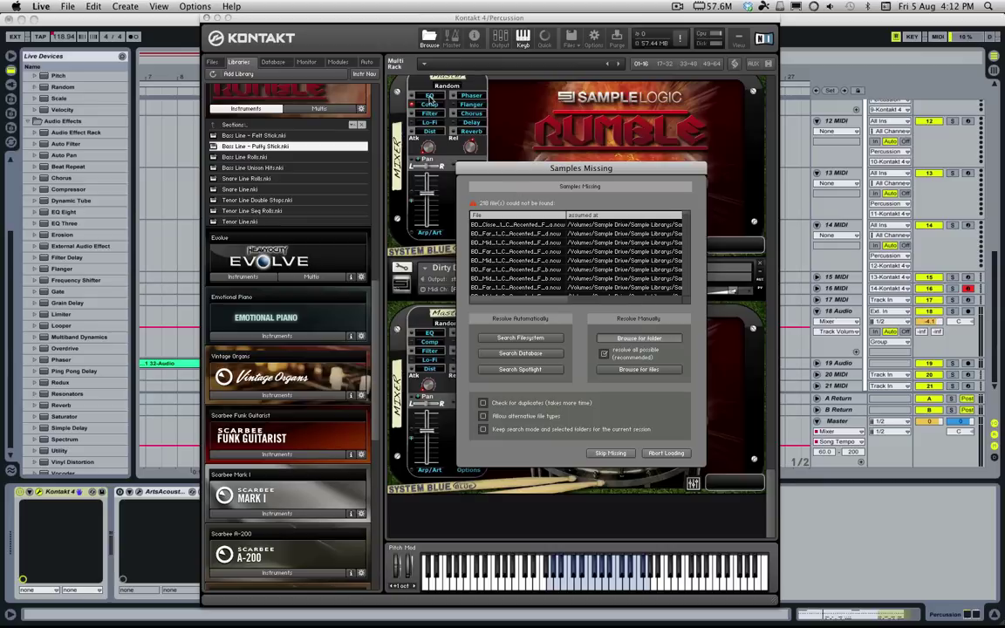
pyautogui.click(623, 336)
pyautogui.click(378, 122)
pyautogui.click(356, 171)
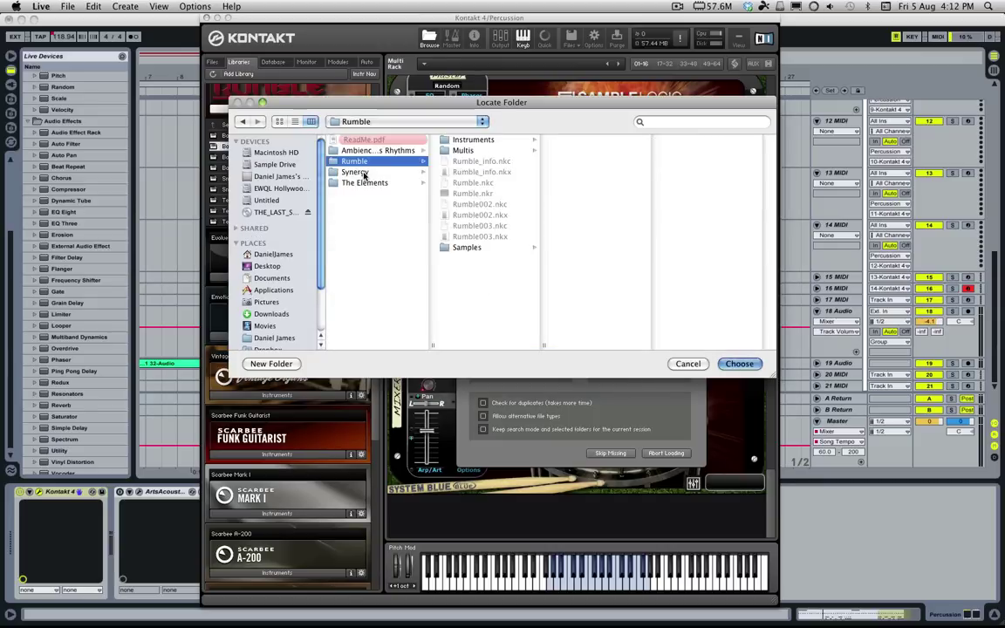
pyautogui.press('Return')
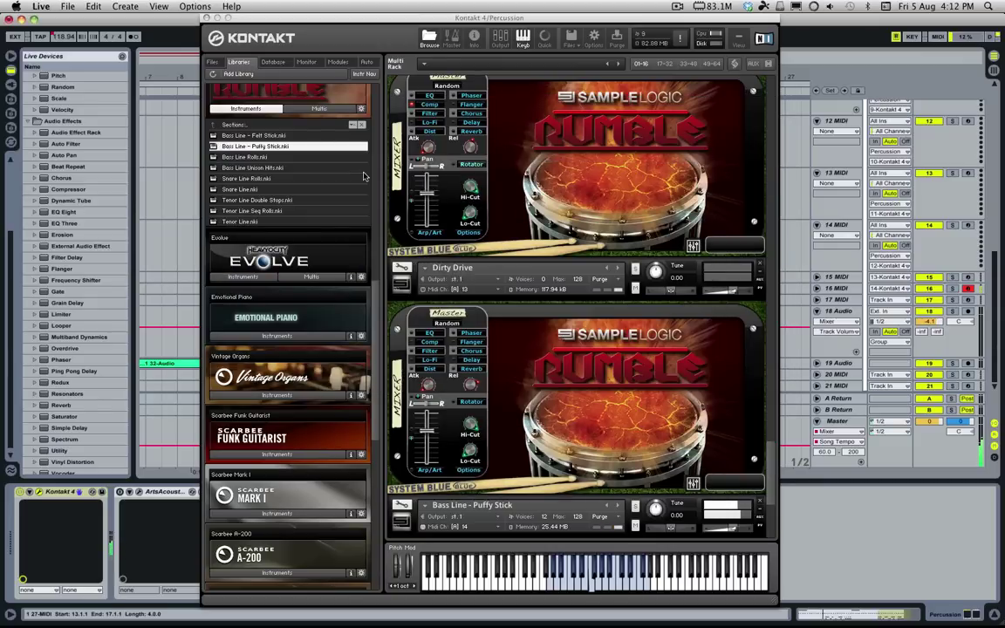
# Remove Bass Line - Puffy Stick and browse the Traditional Individual instruments, viewing the Bass folder and opening the Snare folder
pyautogui.click(759, 502)
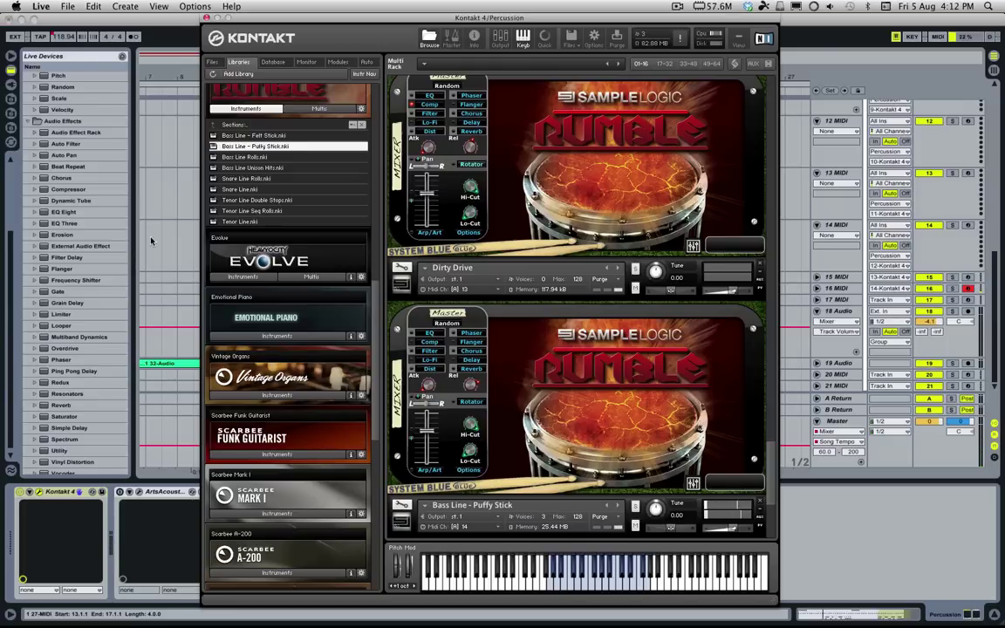
pyautogui.click(244, 125)
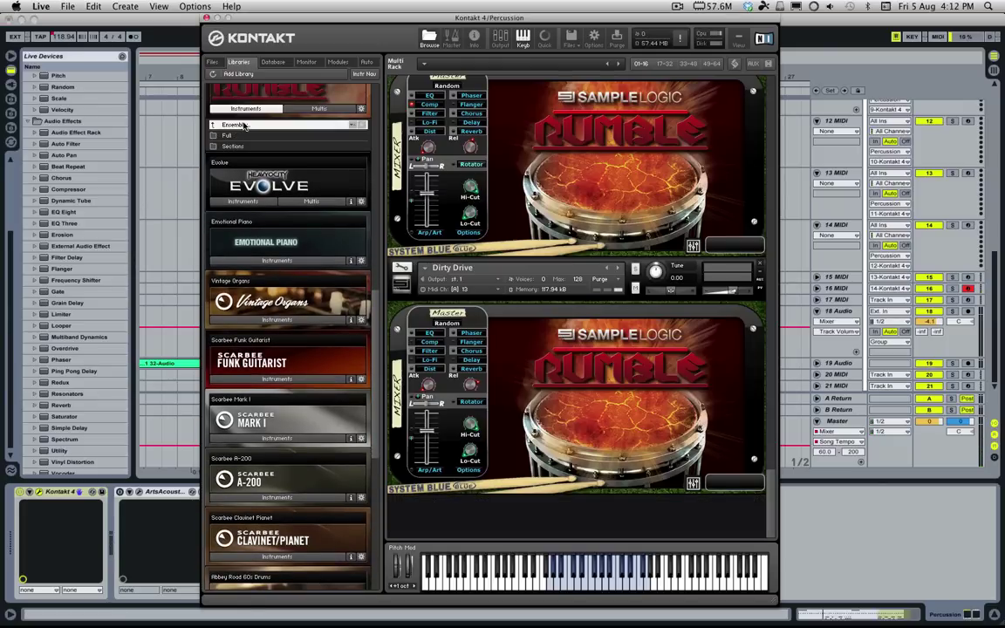
pyautogui.click(243, 146)
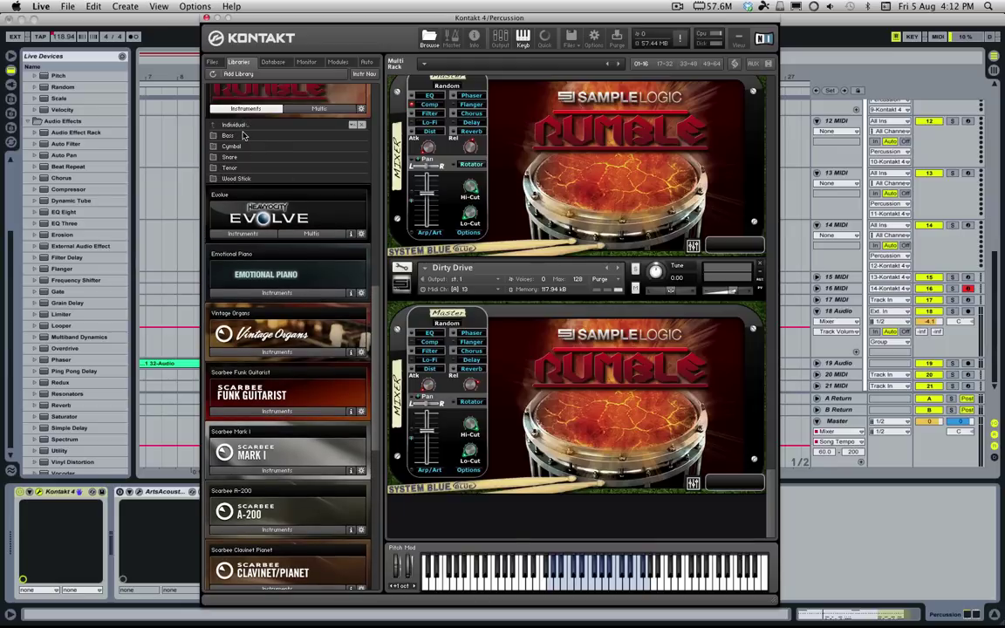
pyautogui.click(244, 135)
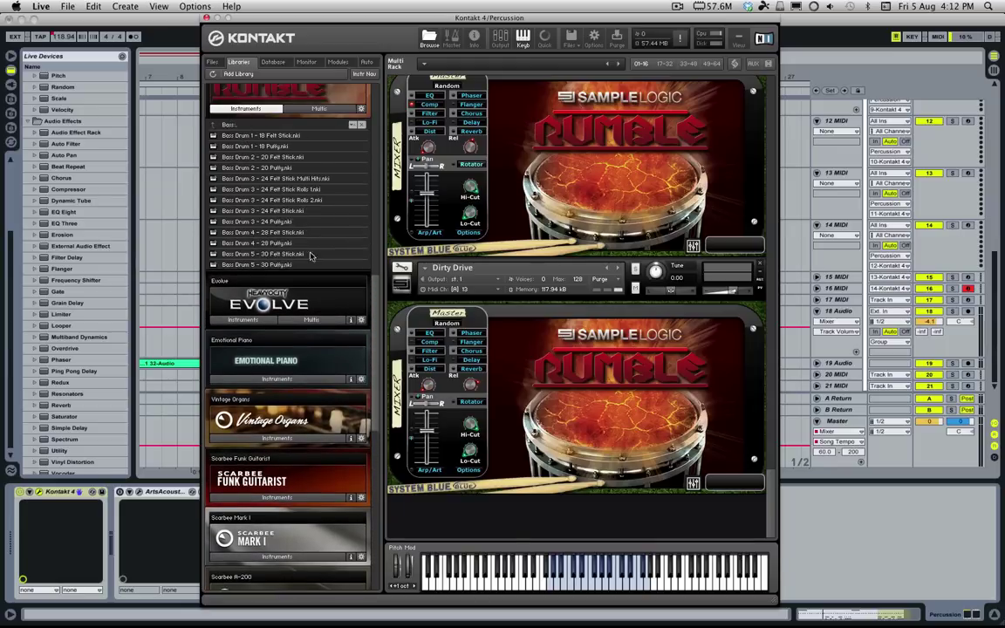
pyautogui.click(229, 124)
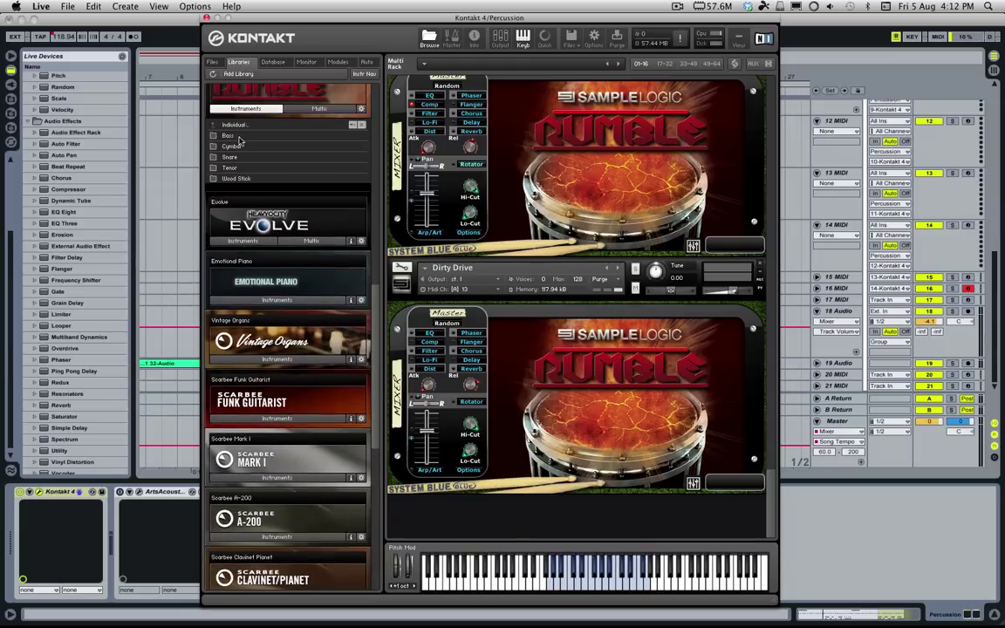
pyautogui.click(227, 145)
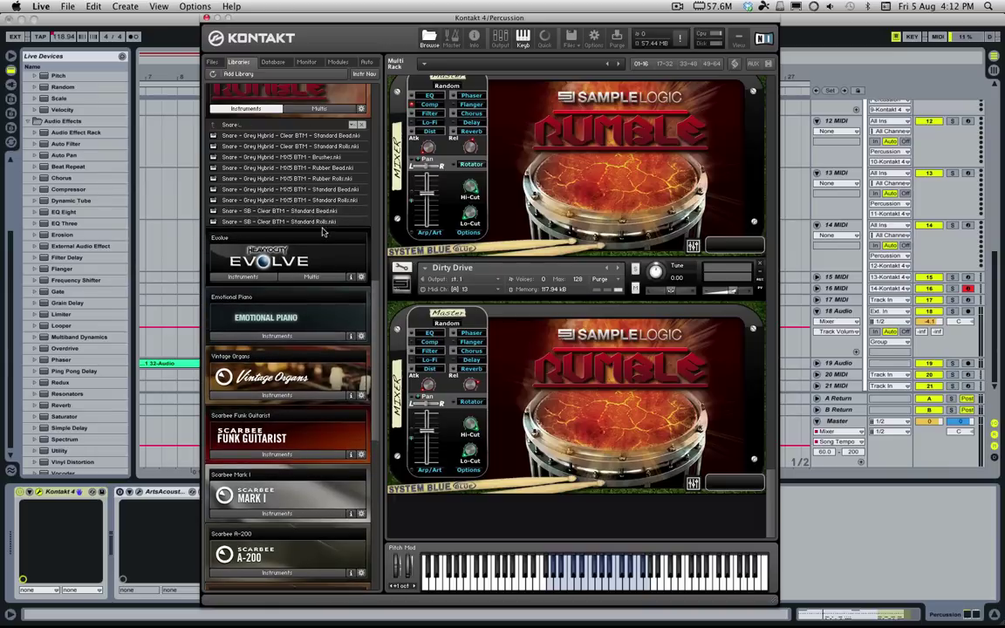
# Load Snare - Grey Hybrid - MX5 BTM - Brushes, locating its missing samples through the Rumble folder, and switch off its solo
pyautogui.doubleClick(270, 157)
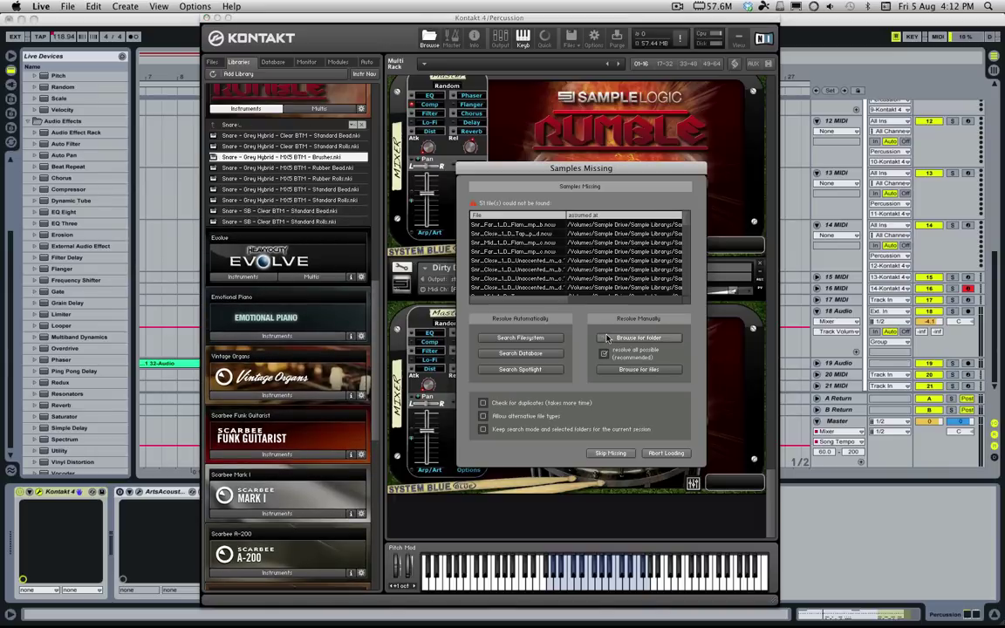
pyautogui.press('Return')
pyautogui.click(366, 121)
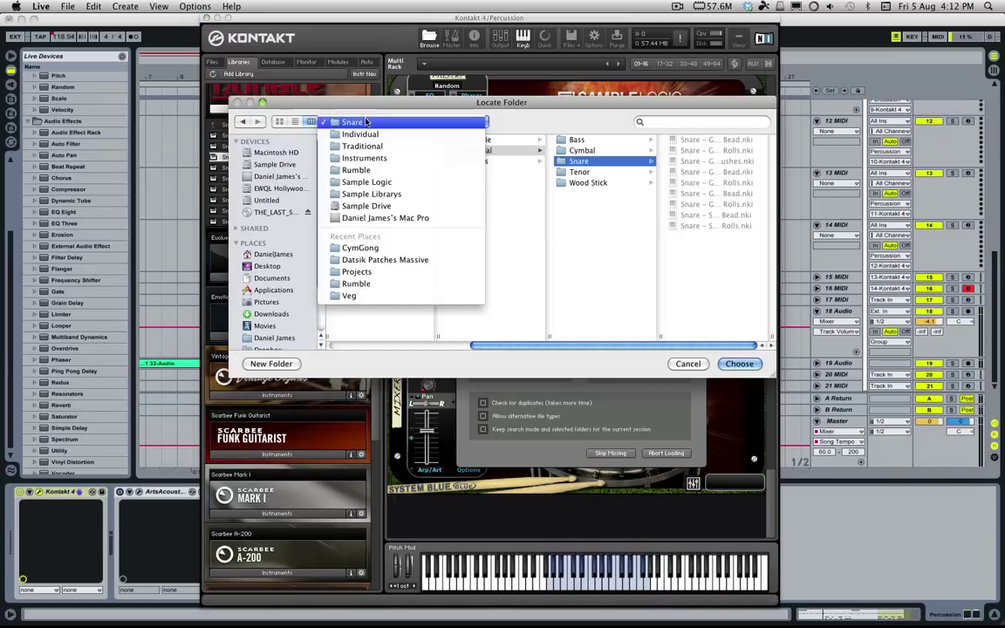
pyautogui.click(361, 169)
pyautogui.press('Return')
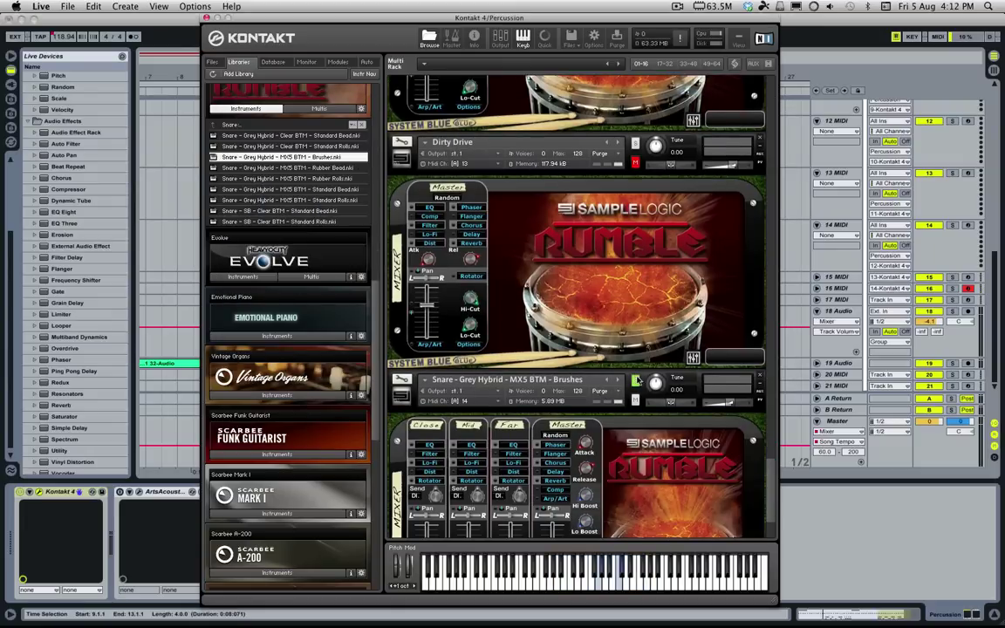
pyautogui.click(643, 380)
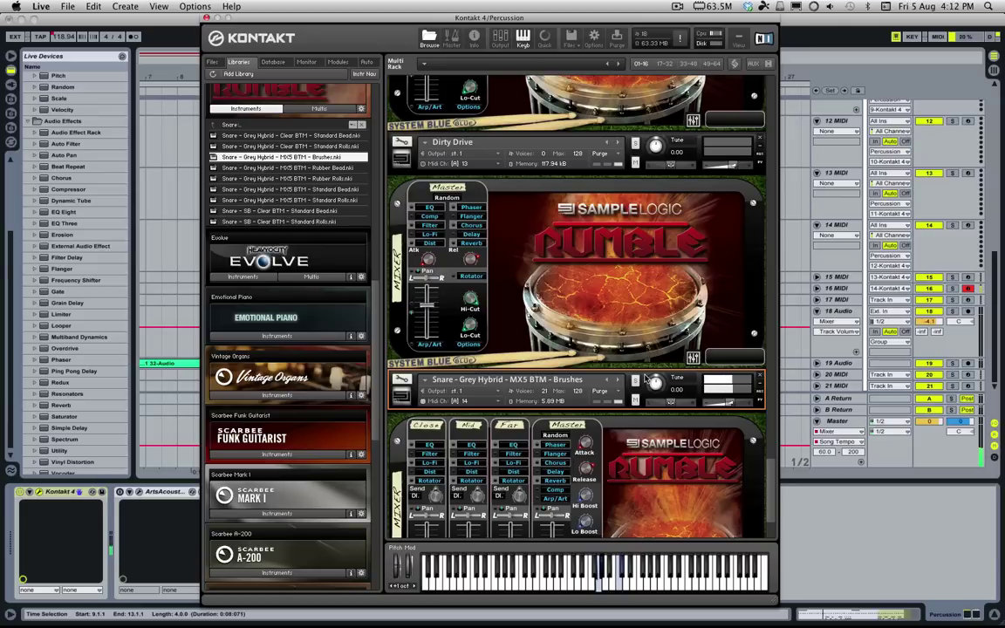
# Remove the Brushes snare from the rack and open the Cymbal folder of the Individual instruments
pyautogui.click(761, 376)
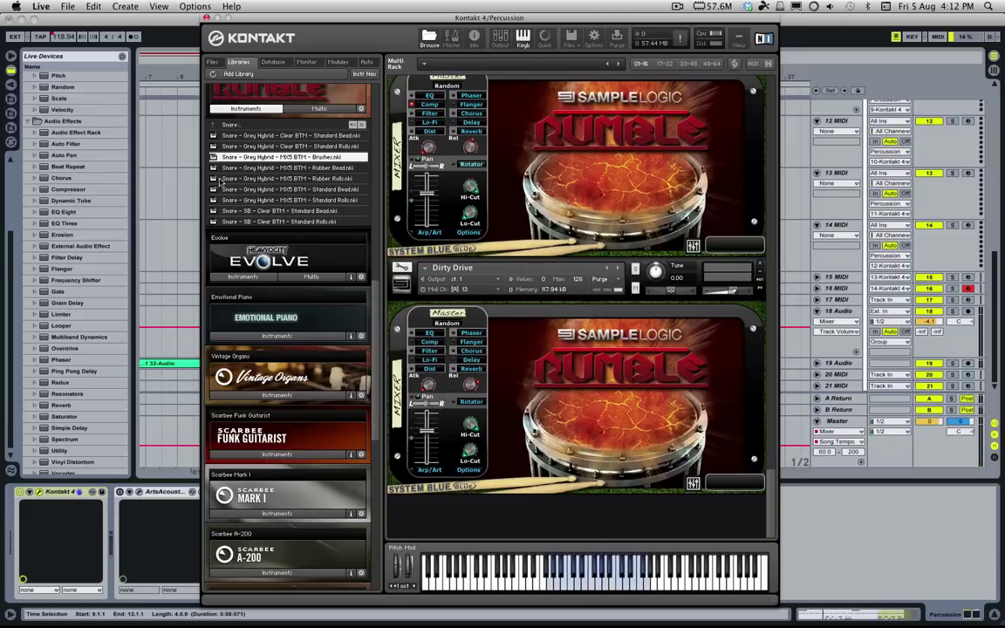
pyautogui.click(212, 125)
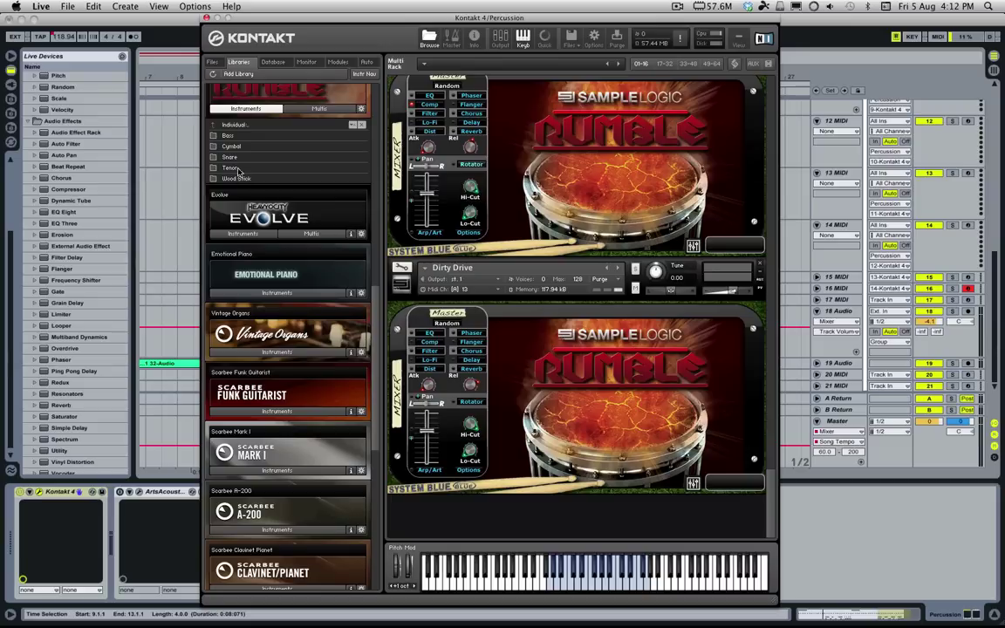
pyautogui.doubleClick(240, 157)
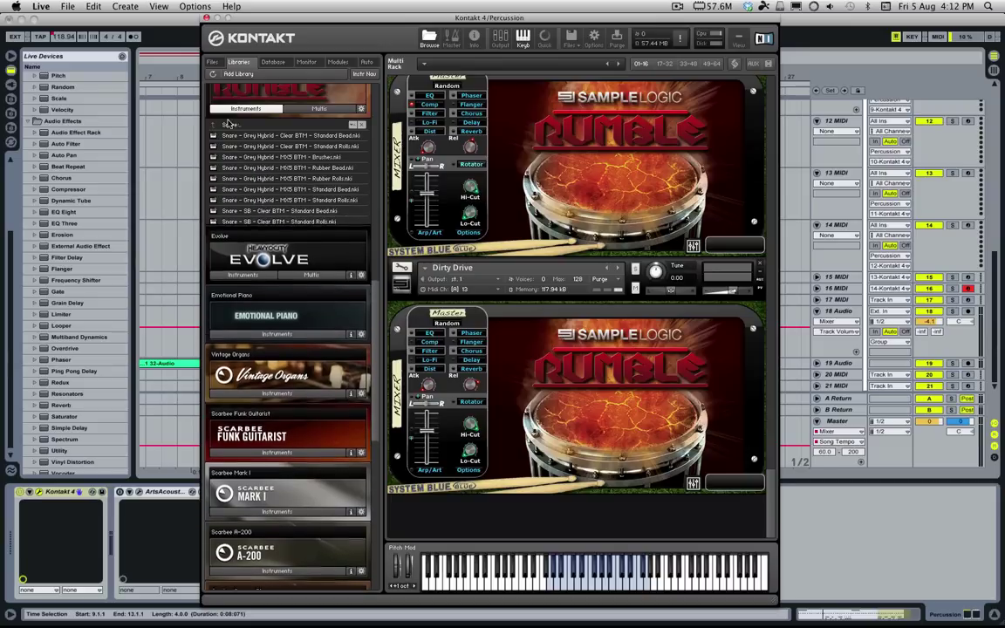
pyautogui.doubleClick(229, 124)
pyautogui.click(243, 146)
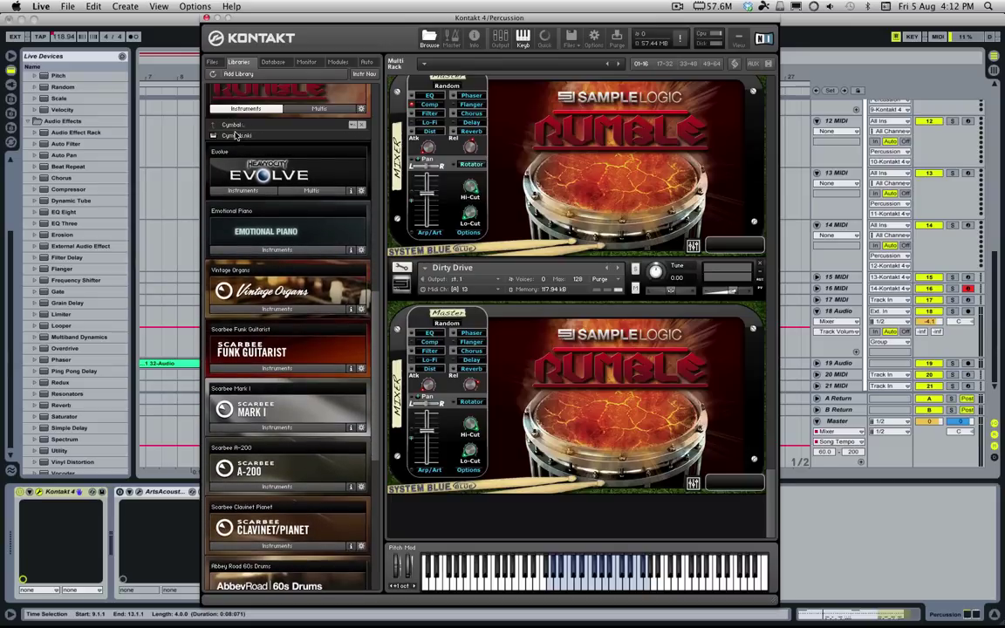
# Load Cymbals, locating its missing samples through the Rumble folder, and bring its mixer into view
pyautogui.doubleClick(235, 135)
pyautogui.click(639, 338)
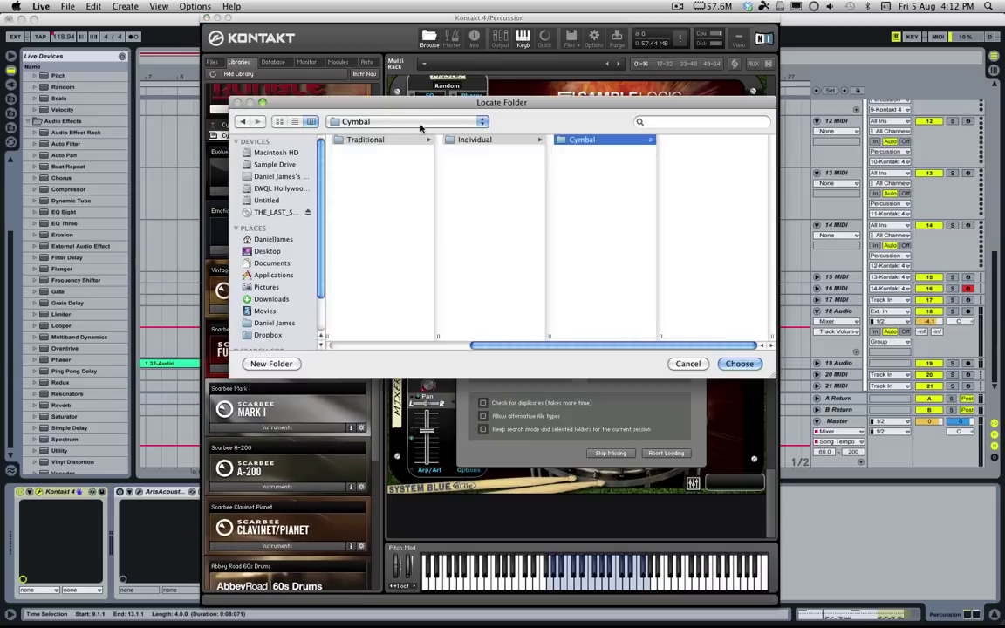
pyautogui.click(381, 123)
pyautogui.click(381, 169)
pyautogui.press('Return')
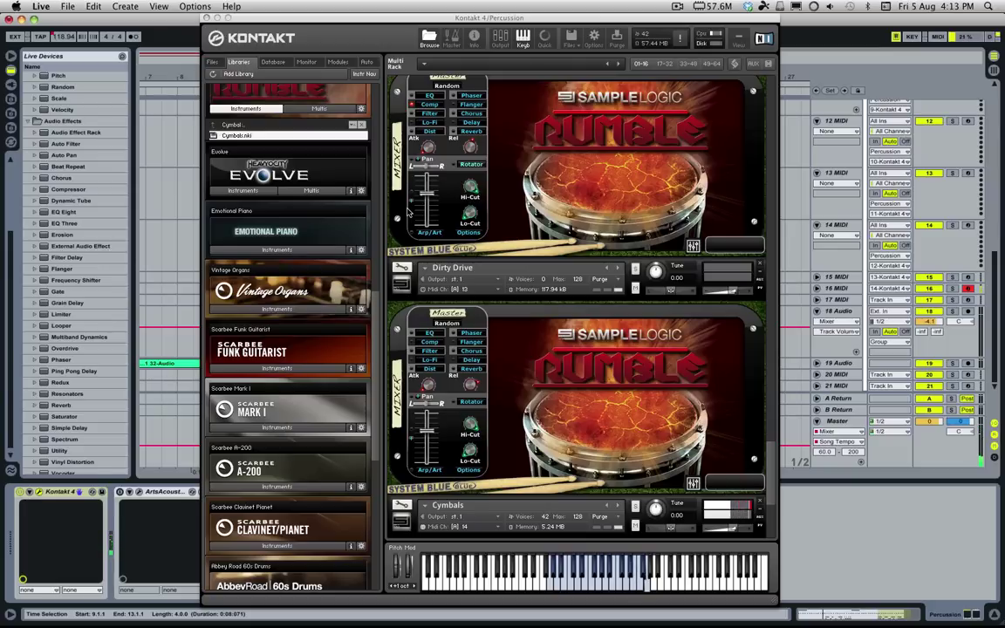
pyautogui.scroll(-5, 759, 397)
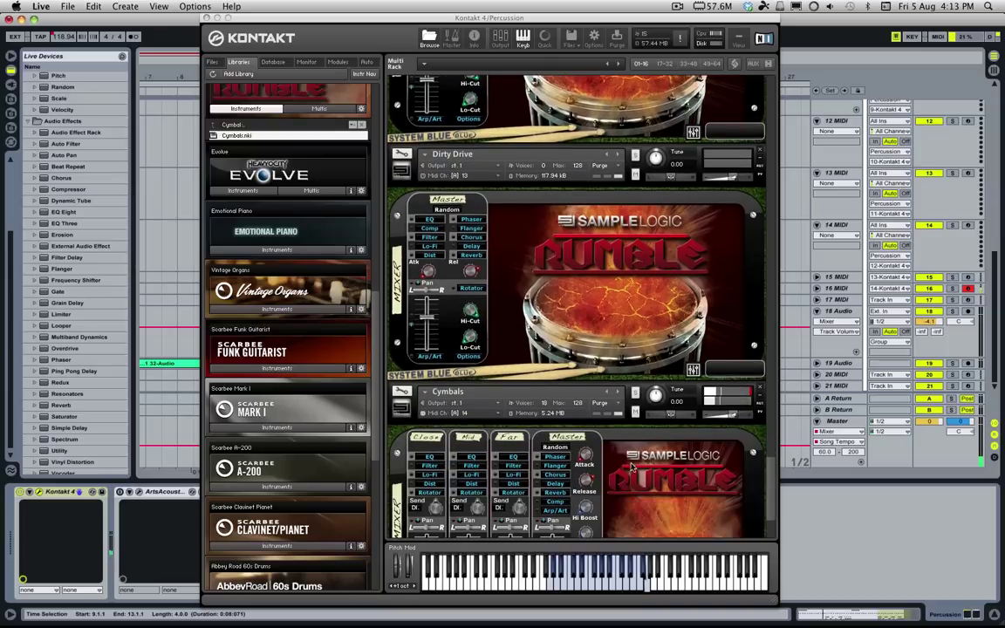
pyautogui.scroll(-1, 536, 484)
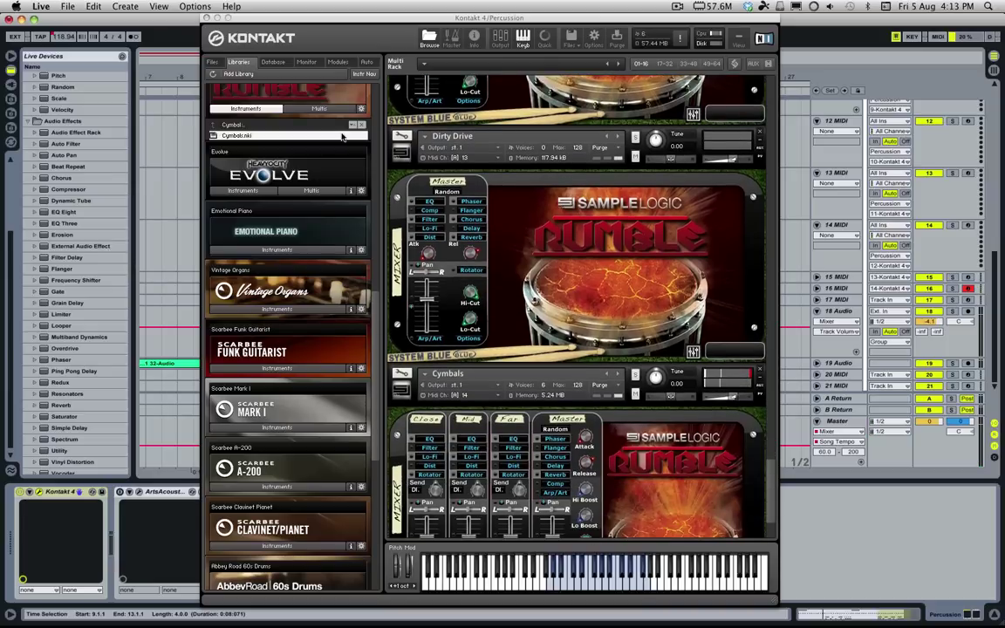
# Remove Cymbals from the rack and open the Rhythms folder of the Traditional instruments
pyautogui.click(760, 372)
pyautogui.click(233, 125)
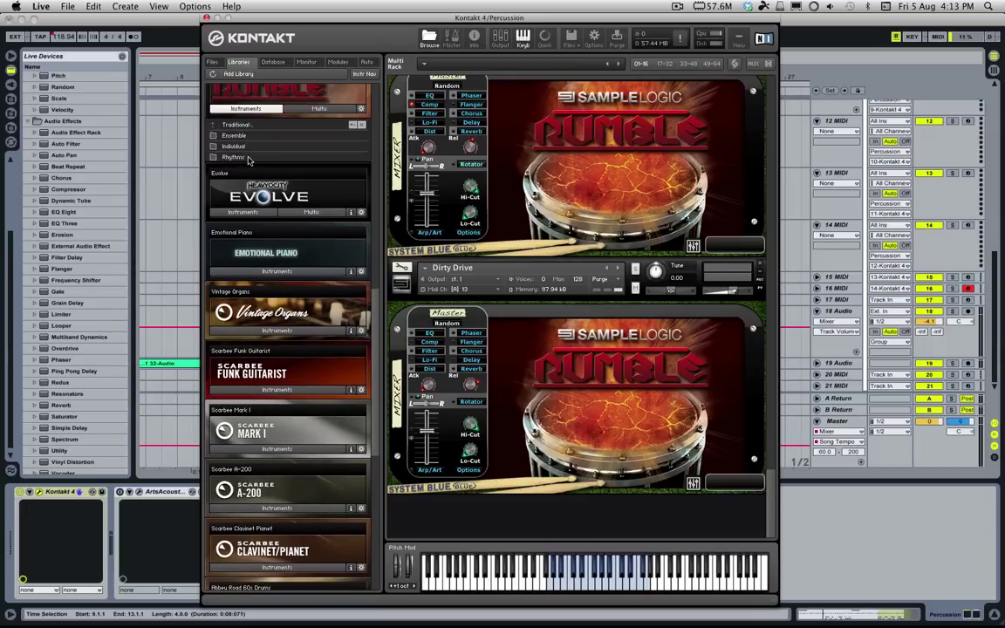
pyautogui.click(248, 159)
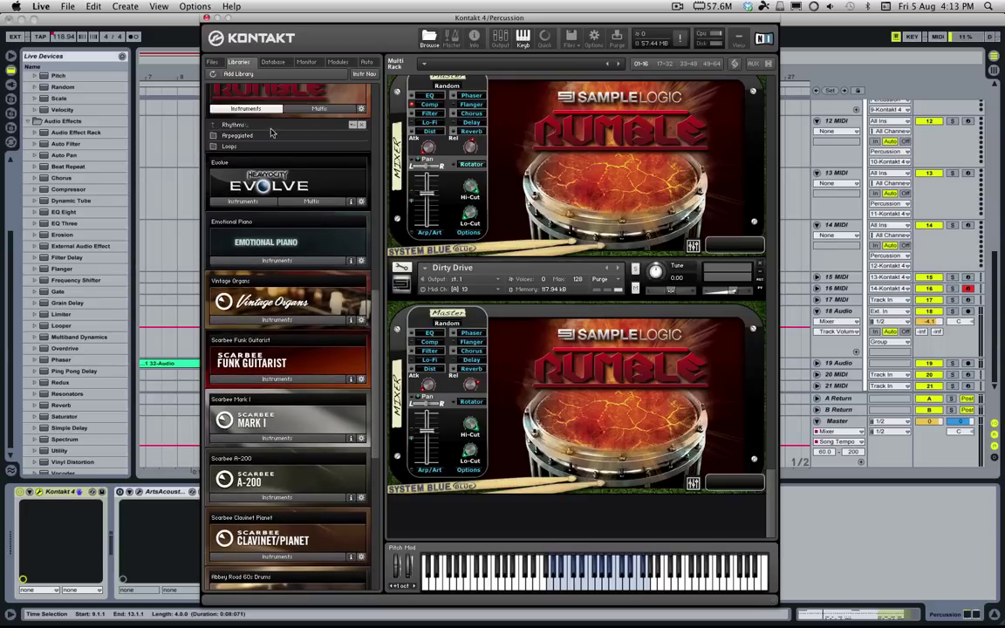
# Open the Loops folder and load 16th Accent 3 4-4, locating its missing sample through the Rumble folder
pyautogui.click(230, 146)
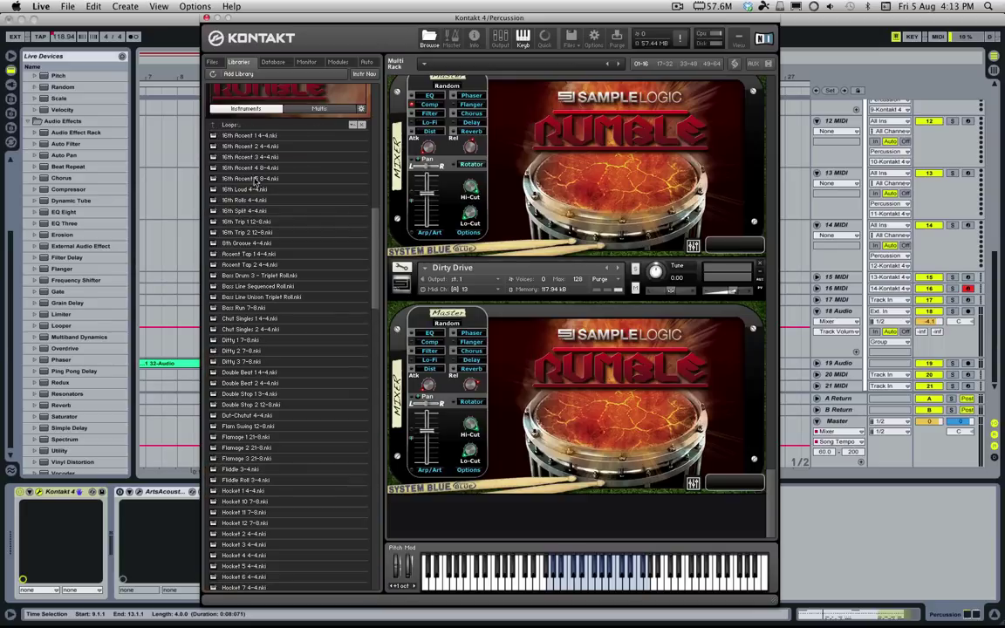
pyautogui.scroll(5, 358, 264)
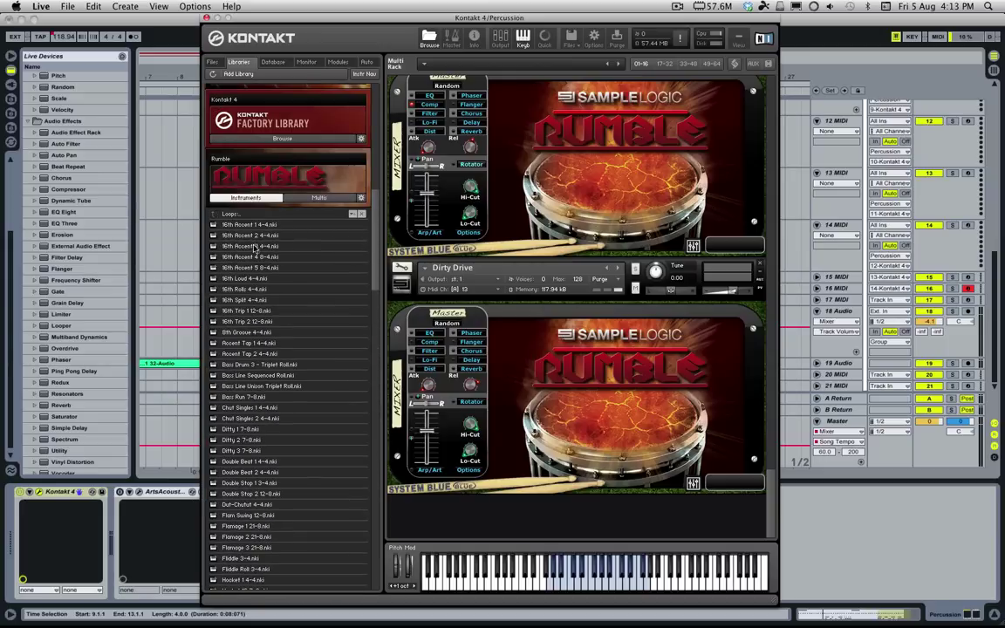
pyautogui.doubleClick(246, 247)
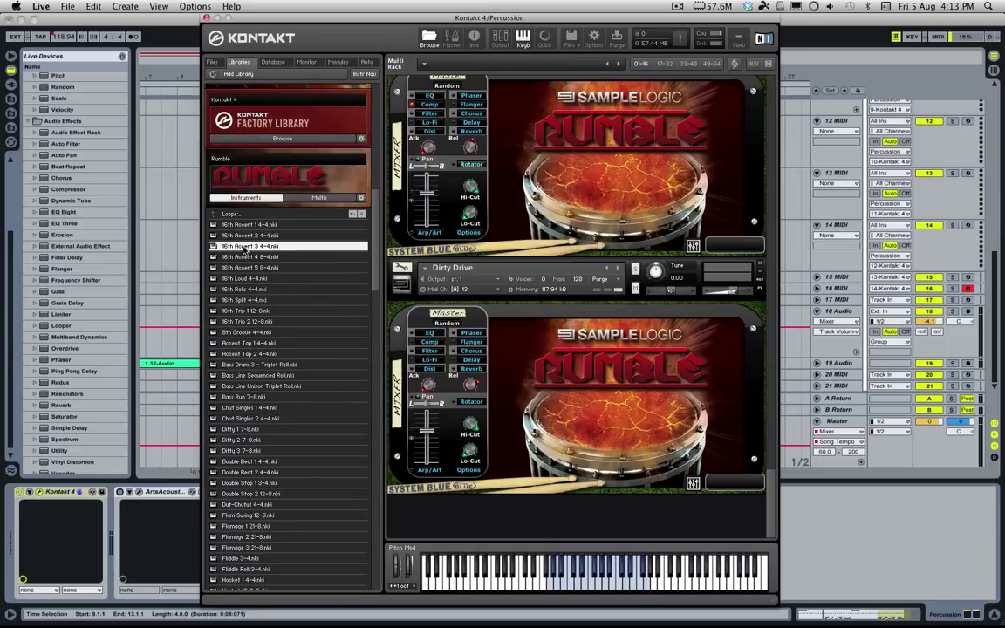
pyautogui.click(639, 337)
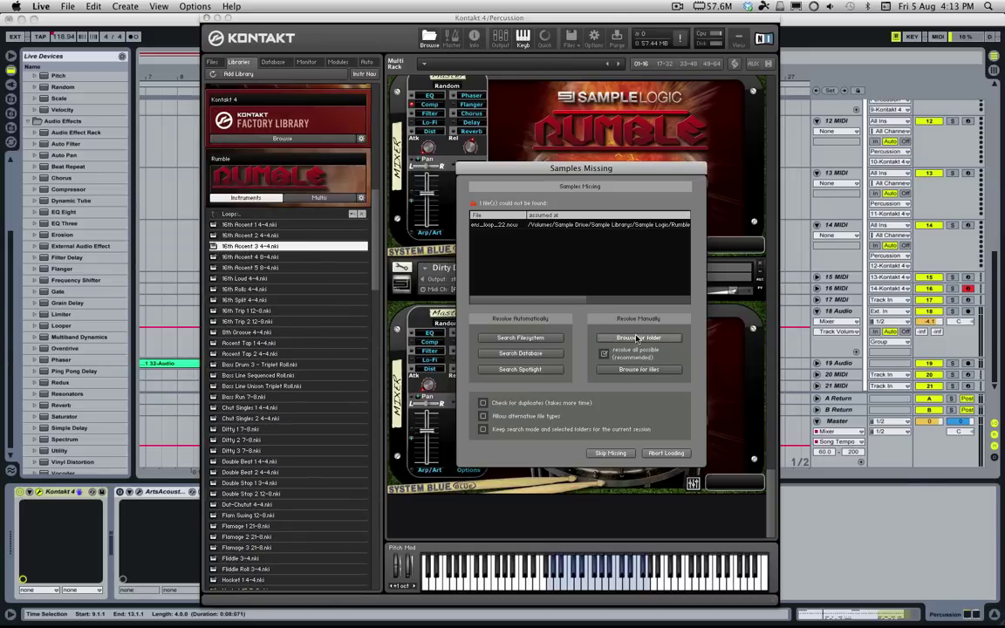
pyautogui.click(391, 123)
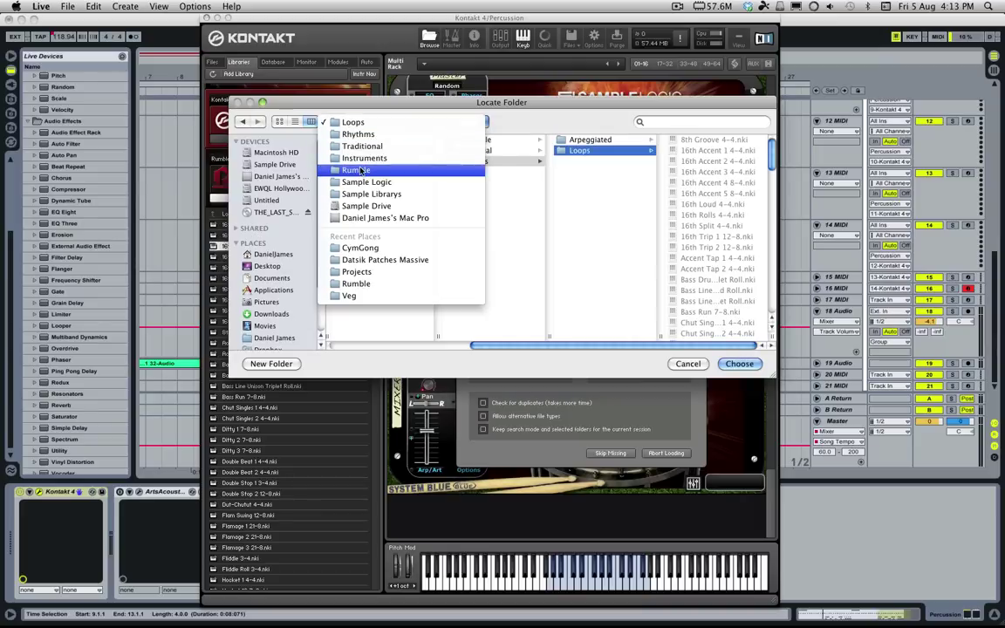
pyautogui.click(358, 170)
pyautogui.press('Return')
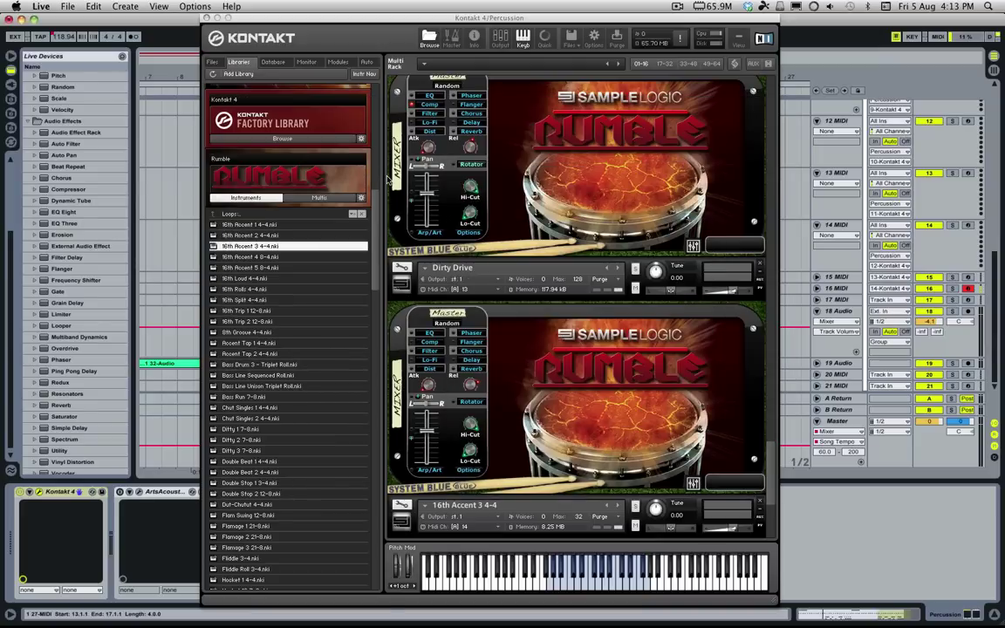
# Enable distortion and EQ on 16th Accent 3 4-4, randomize its loop, and open its Volume page with the sequencer
pyautogui.scroll(-3, 380, 181)
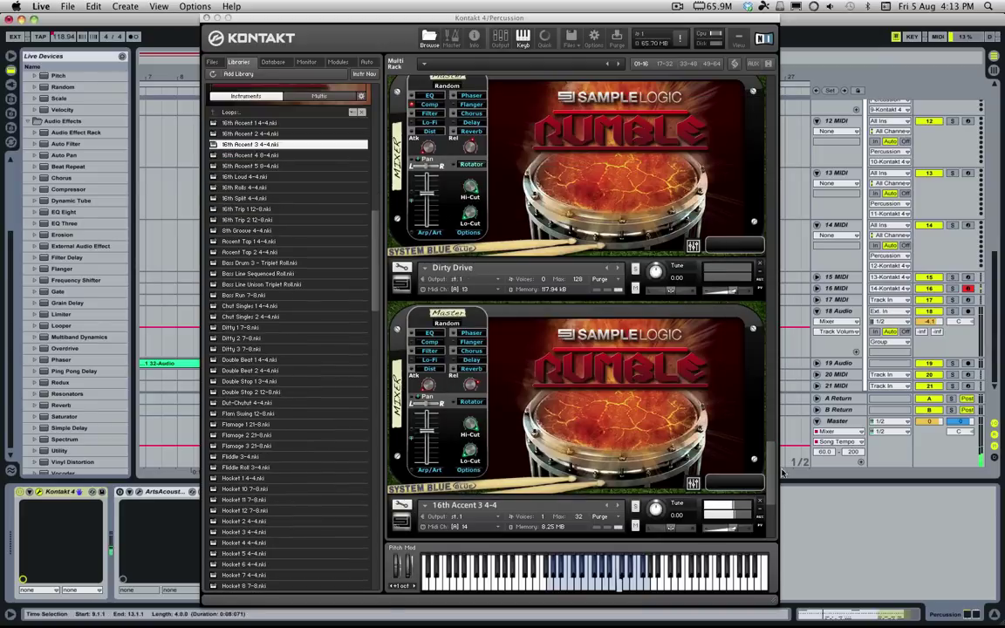
pyautogui.click(774, 485)
pyautogui.scroll(-5, 773, 485)
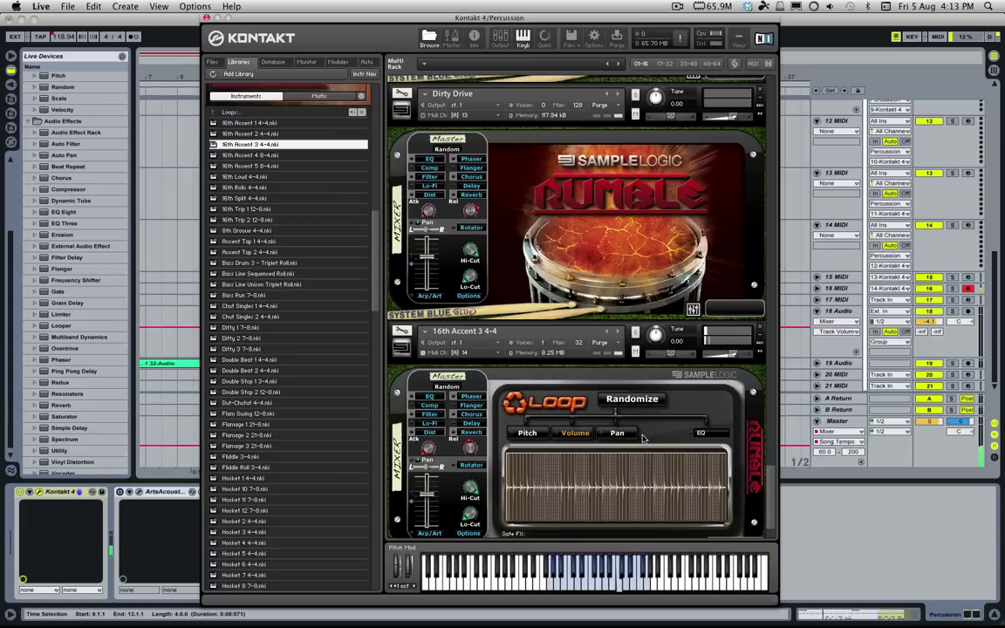
pyautogui.click(630, 326)
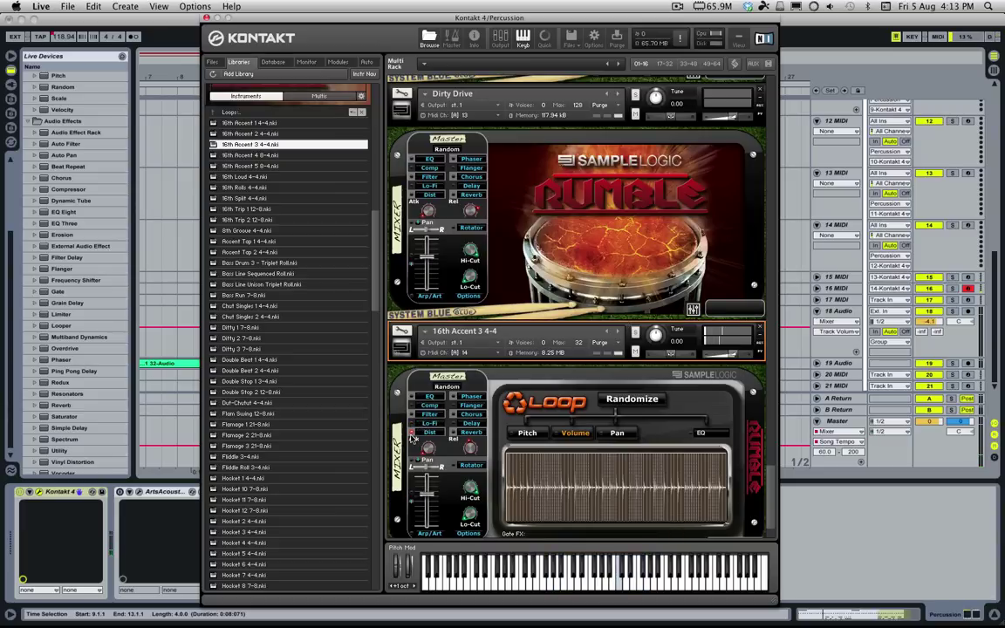
pyautogui.click(627, 402)
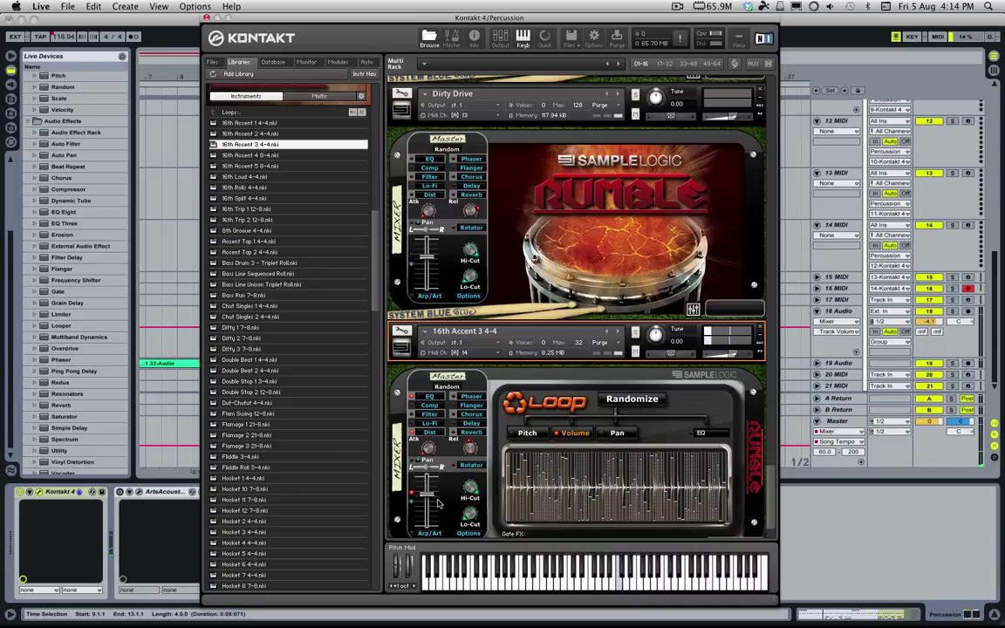
pyautogui.click(410, 504)
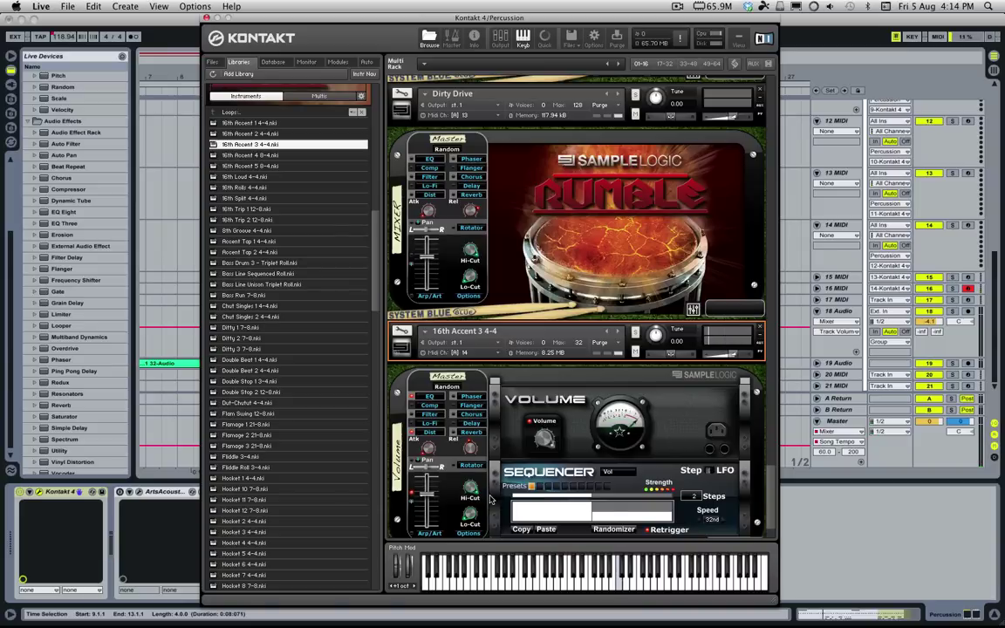
# Replace 16th Accent 3 4-4 in the rack with Fliddle Roll 3-4, locating its missing sample through the Rumble folder
pyautogui.click(759, 327)
pyautogui.scroll(-1, 262, 398)
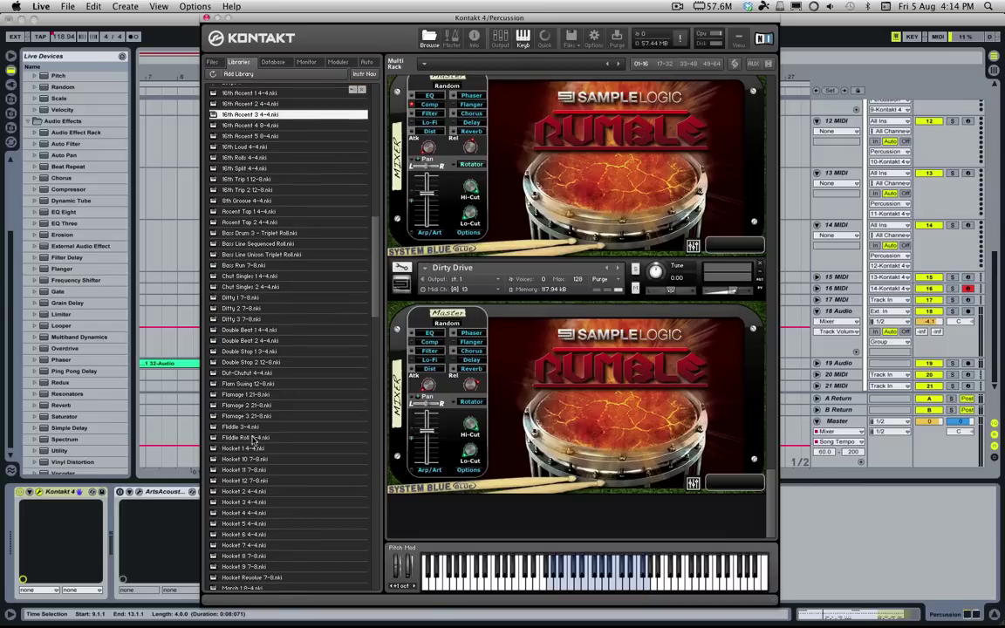
pyautogui.doubleClick(253, 438)
pyautogui.click(637, 338)
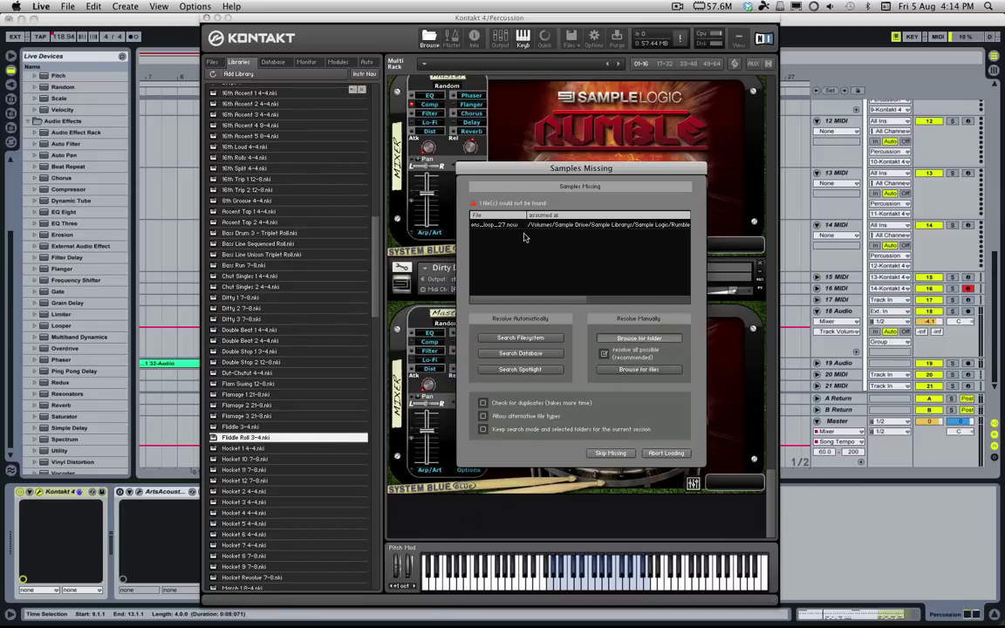
pyautogui.click(460, 348)
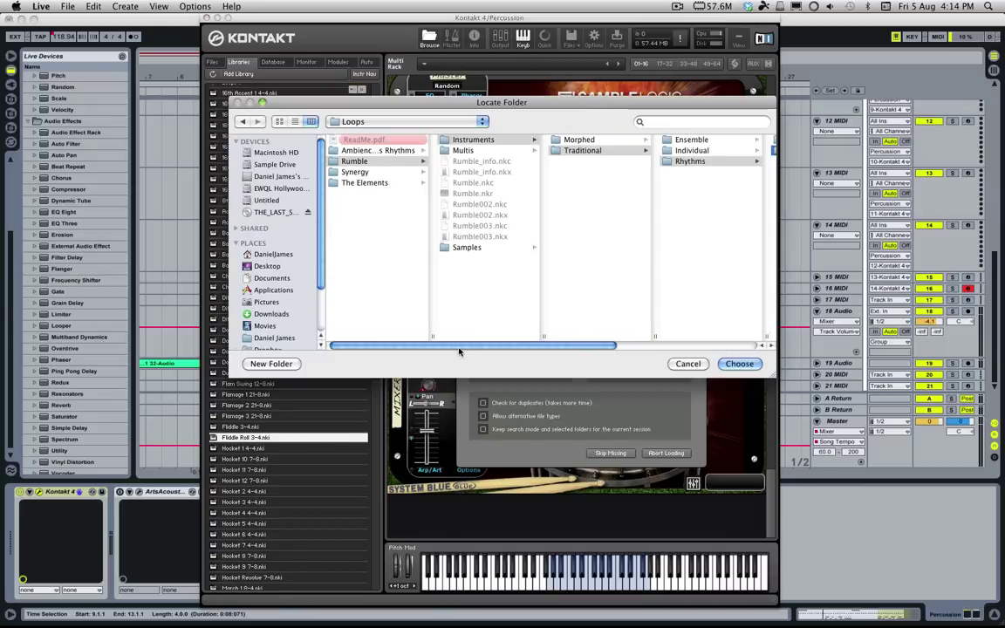
pyautogui.click(365, 163)
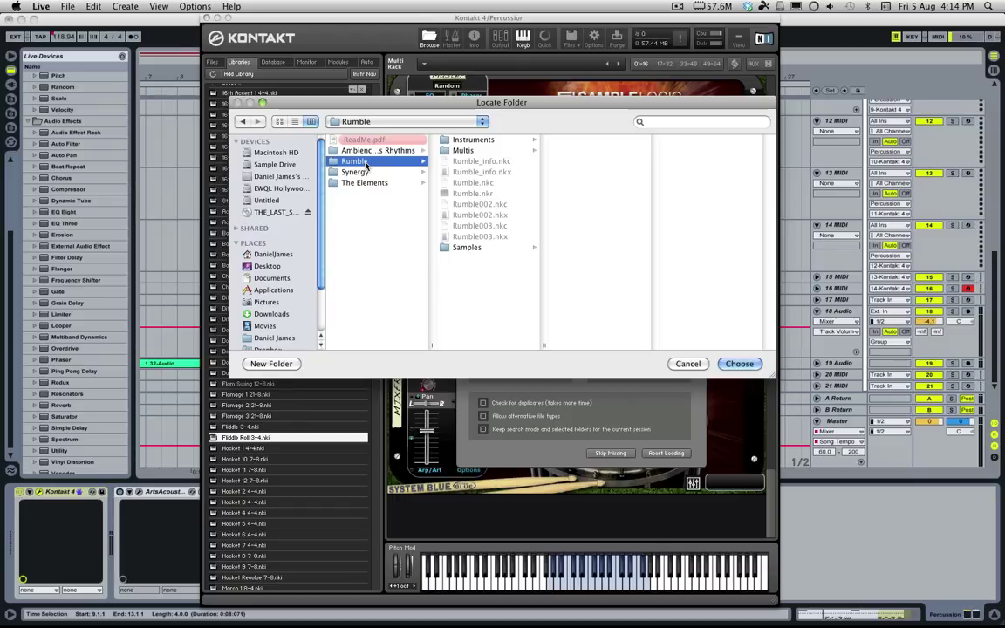
pyautogui.press('Return')
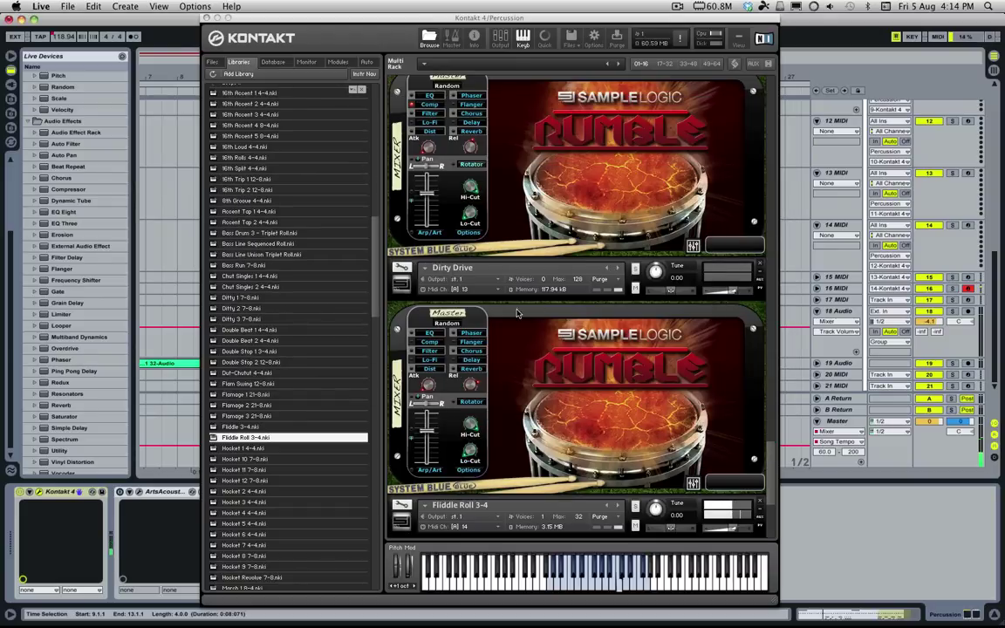
pyautogui.scroll(-5, 291, 447)
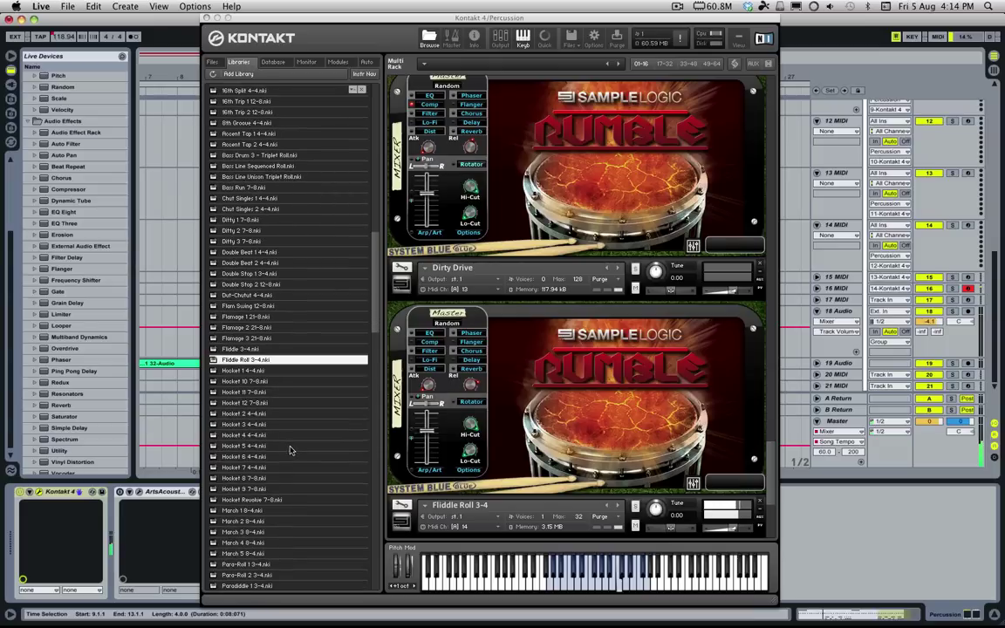
# Replace Fliddle Roll 3-4 in the rack with Paradiddle 2 3-4, locating its missing sample through the Rumble folder
pyautogui.click(703, 462)
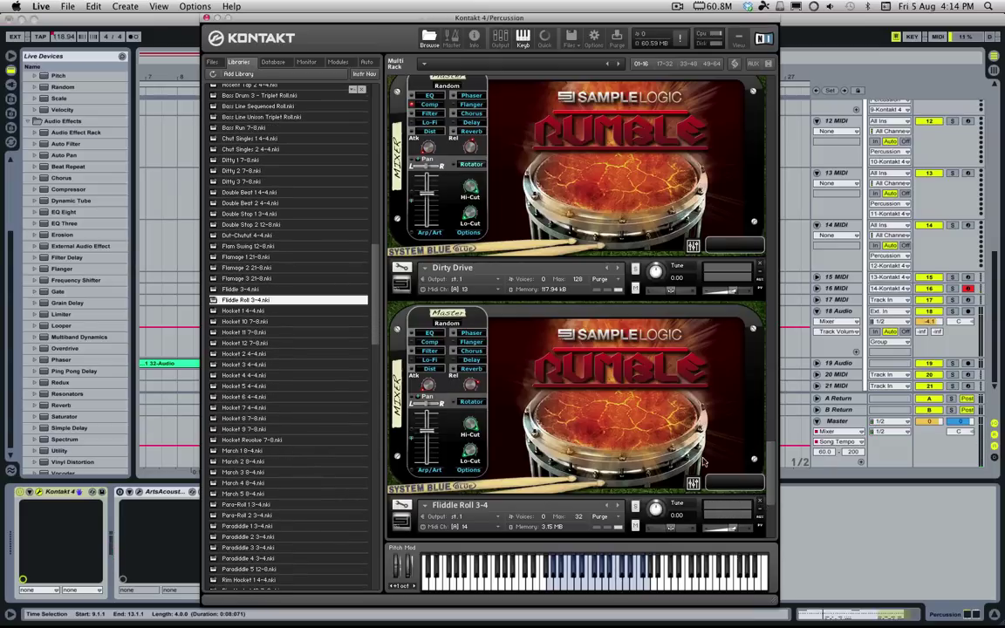
pyautogui.click(759, 501)
pyautogui.doubleClick(258, 538)
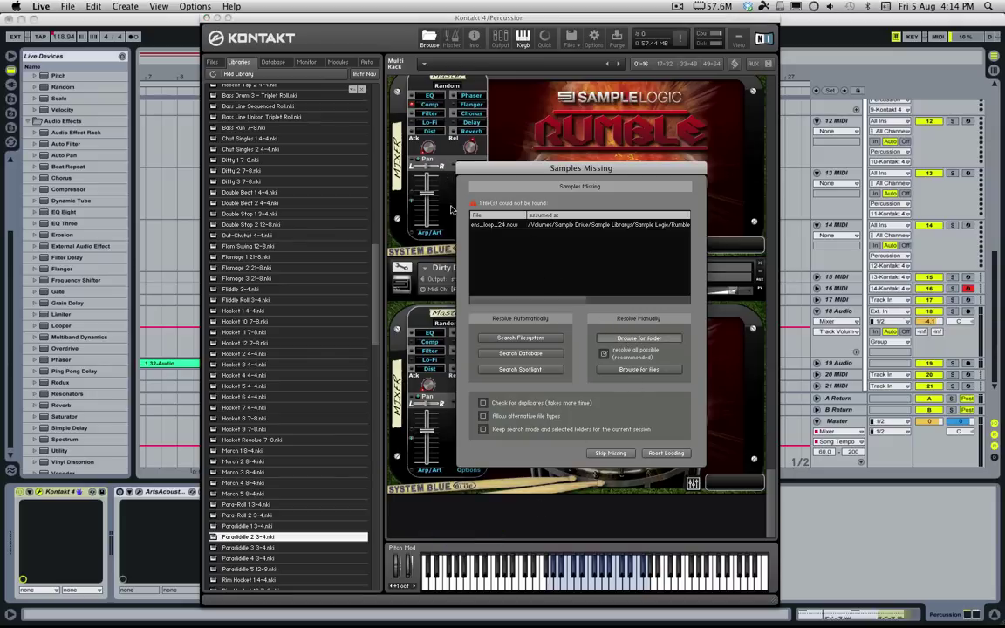
pyautogui.click(630, 338)
pyautogui.click(367, 122)
pyautogui.click(360, 172)
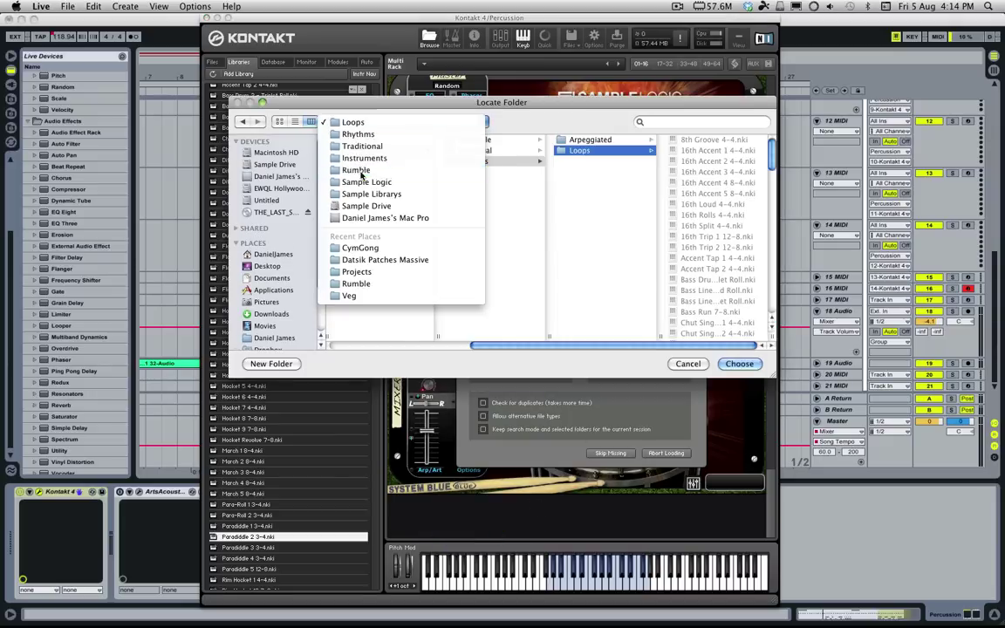
pyautogui.press('Return')
# Select Pan in the loop controls of Paradiddle 2 3-4, then remove the instrument from the rack
pyautogui.scroll(-8, 652, 336)
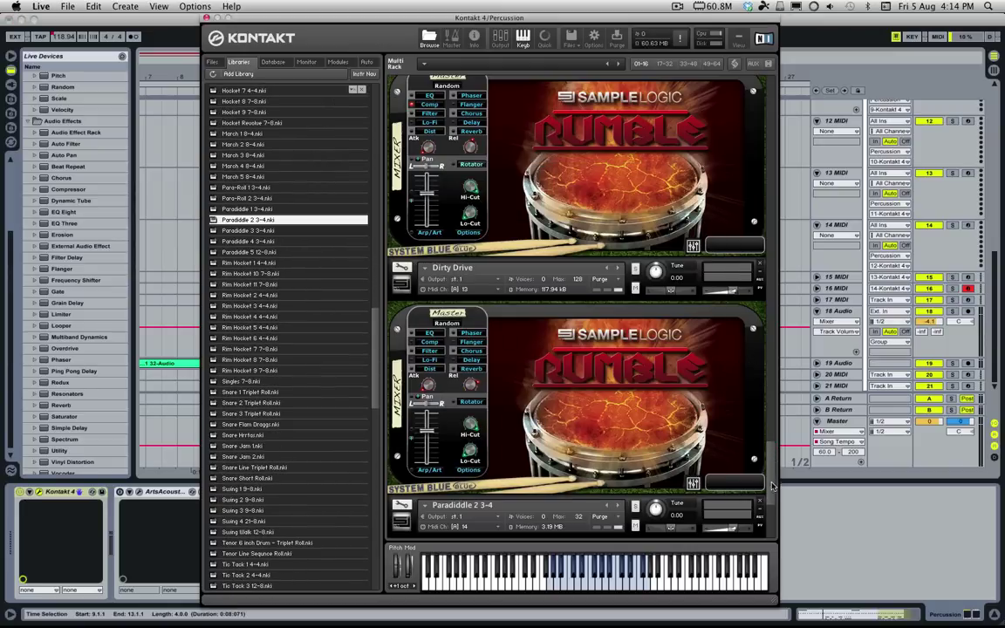
pyautogui.scroll(-5, 771, 485)
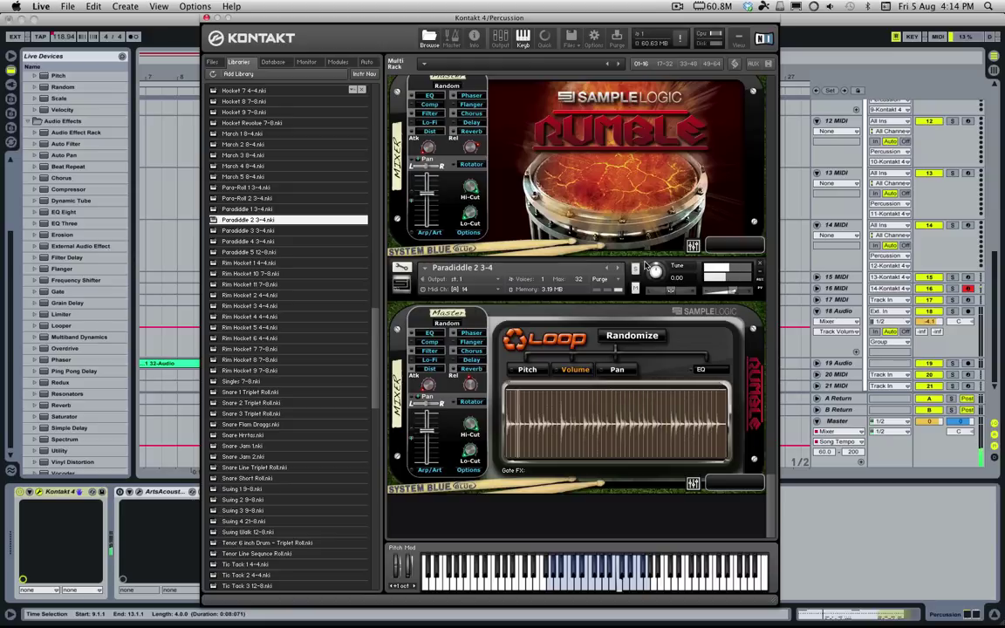
pyautogui.click(616, 370)
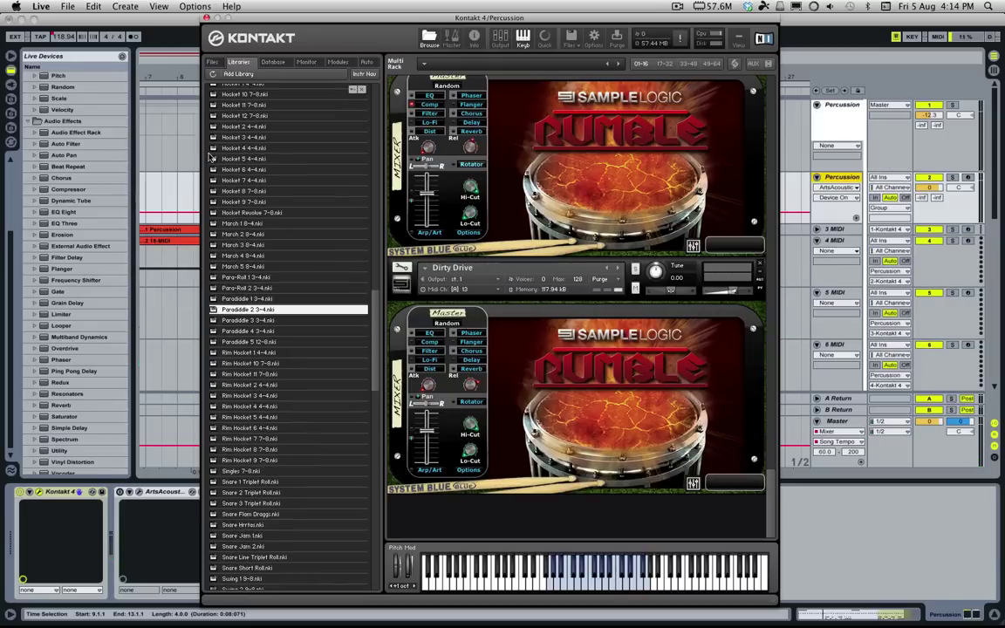
# Leave the Loops folder and open the Arpeggiated folder of the Traditional Rhythms
pyautogui.scroll(15, 210, 157)
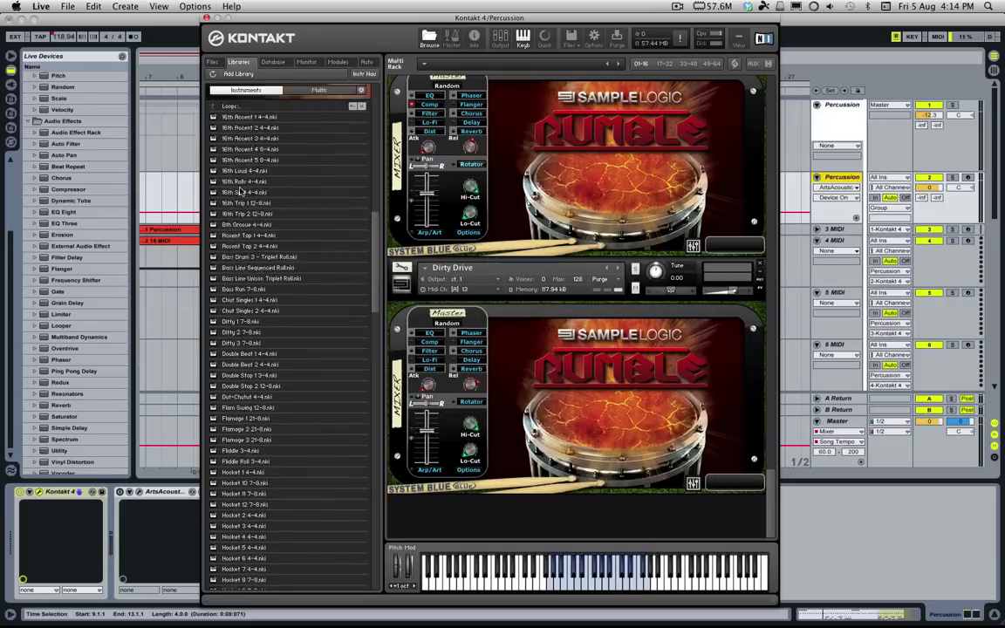
pyautogui.click(231, 317)
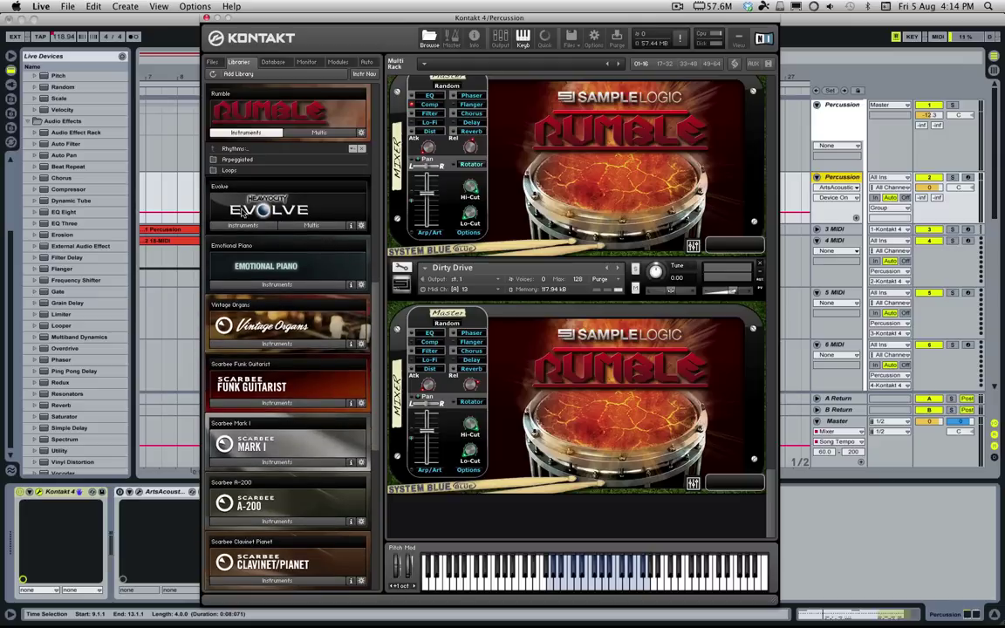
pyautogui.click(236, 149)
pyautogui.scroll(-4, 238, 164)
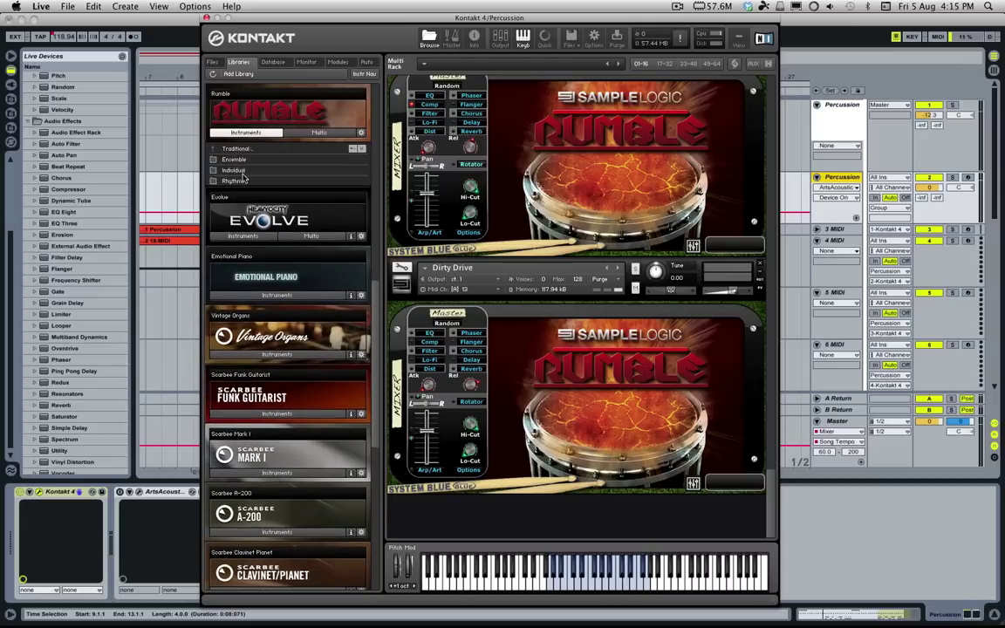
pyautogui.click(236, 160)
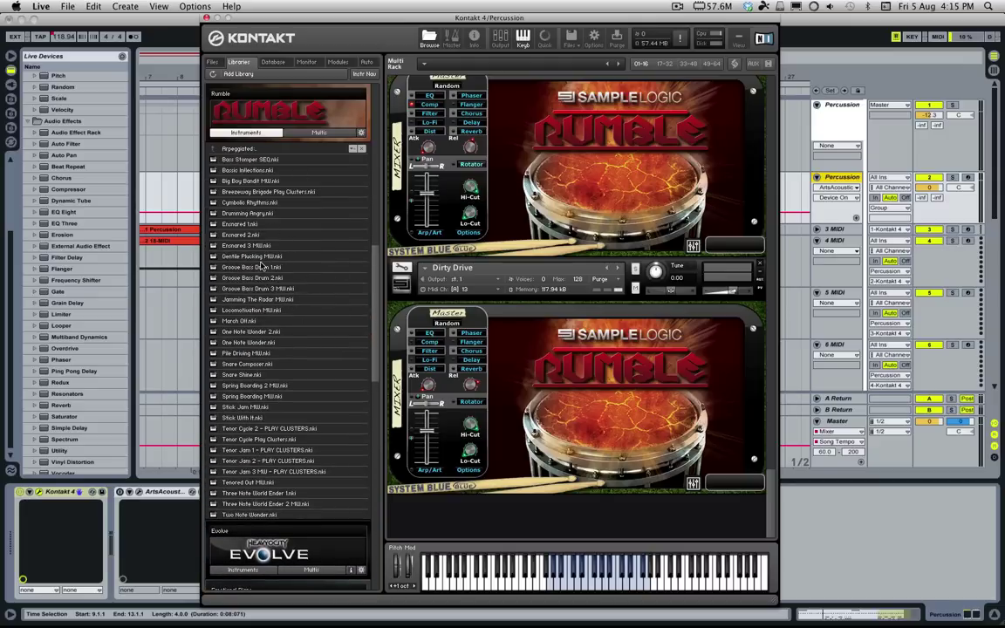
# Load Groove Bass Drum 1, locating its missing samples through the Rumble folder, and toggle its solo on and off
pyautogui.doubleClick(260, 267)
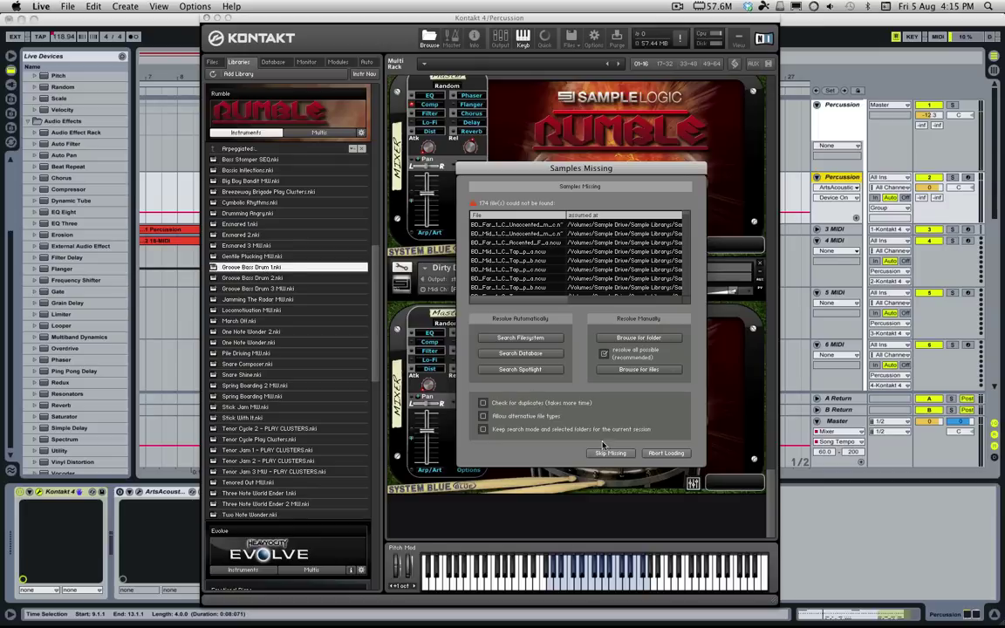
pyautogui.click(638, 338)
pyautogui.click(375, 122)
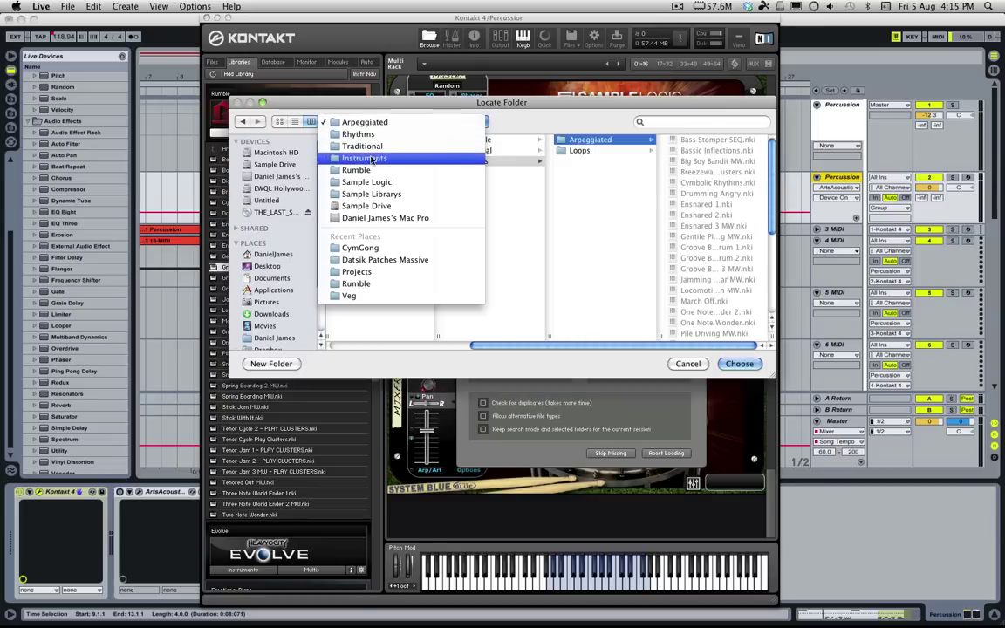
pyautogui.click(369, 170)
pyautogui.press('Return')
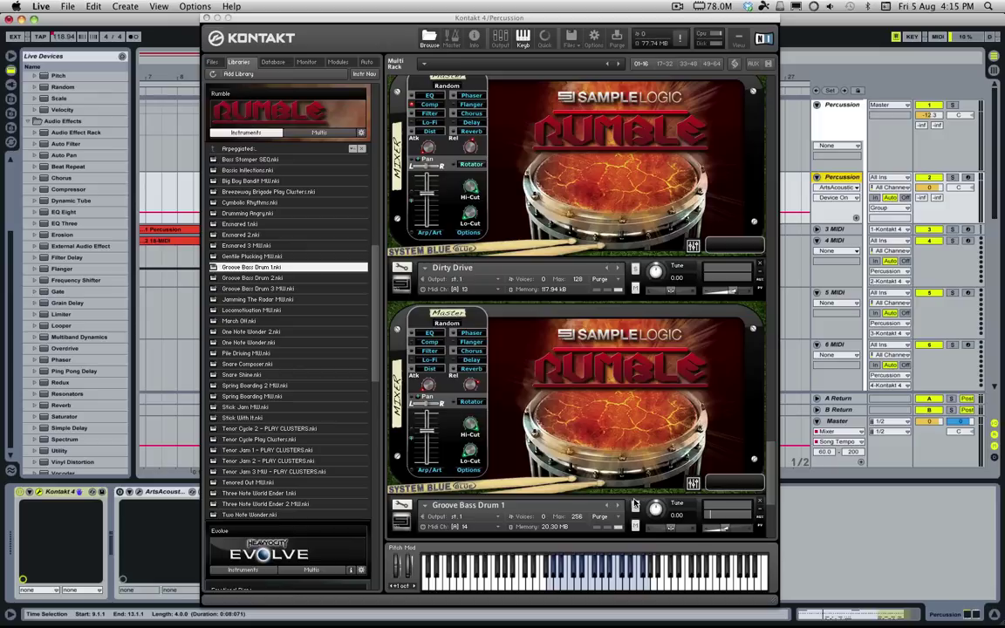
pyautogui.click(634, 504)
pyautogui.click(633, 505)
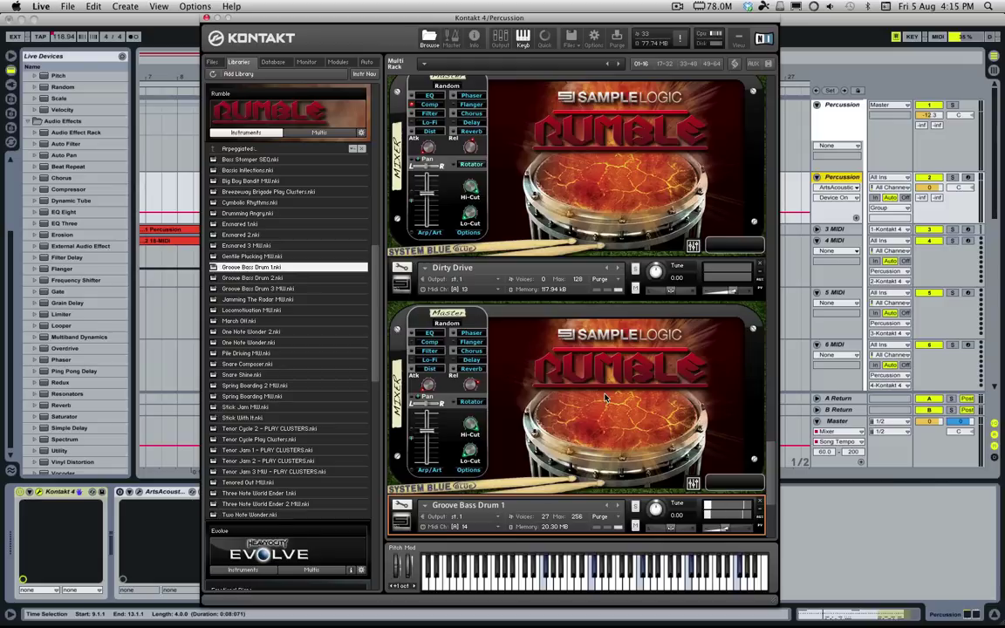
# Remove Groove Bass Drum 1 from the rack and load Stick With It, locating its missing samples through the Rumble folder
pyautogui.scroll(-5, 687, 517)
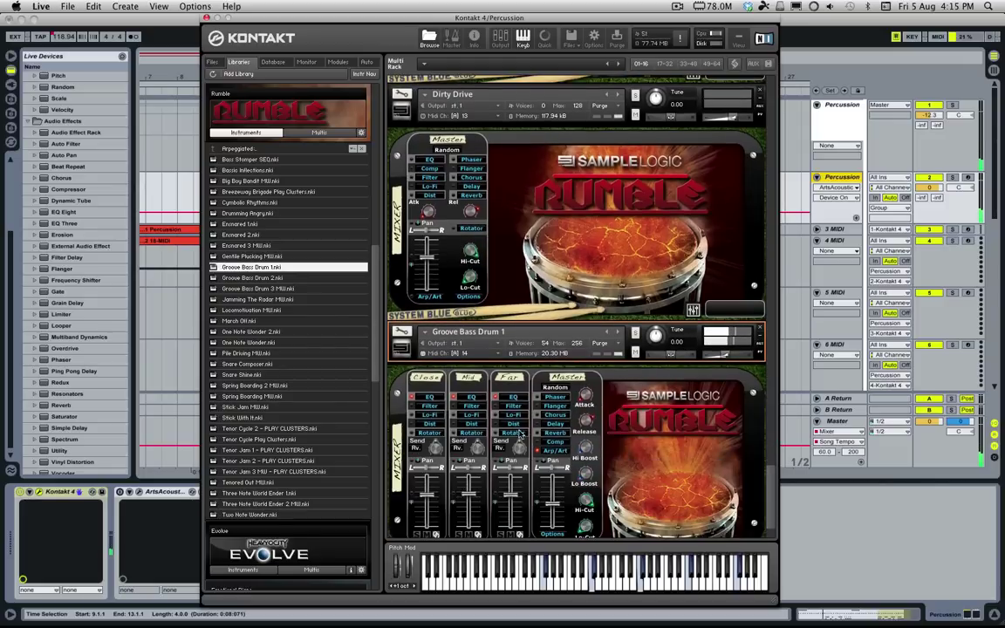
pyautogui.click(759, 331)
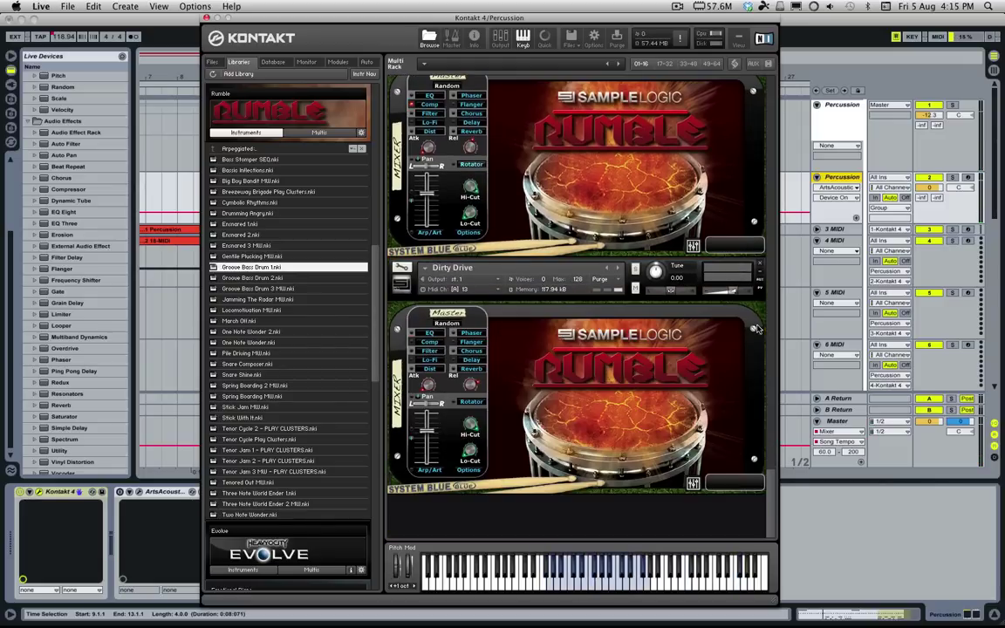
pyautogui.doubleClick(266, 418)
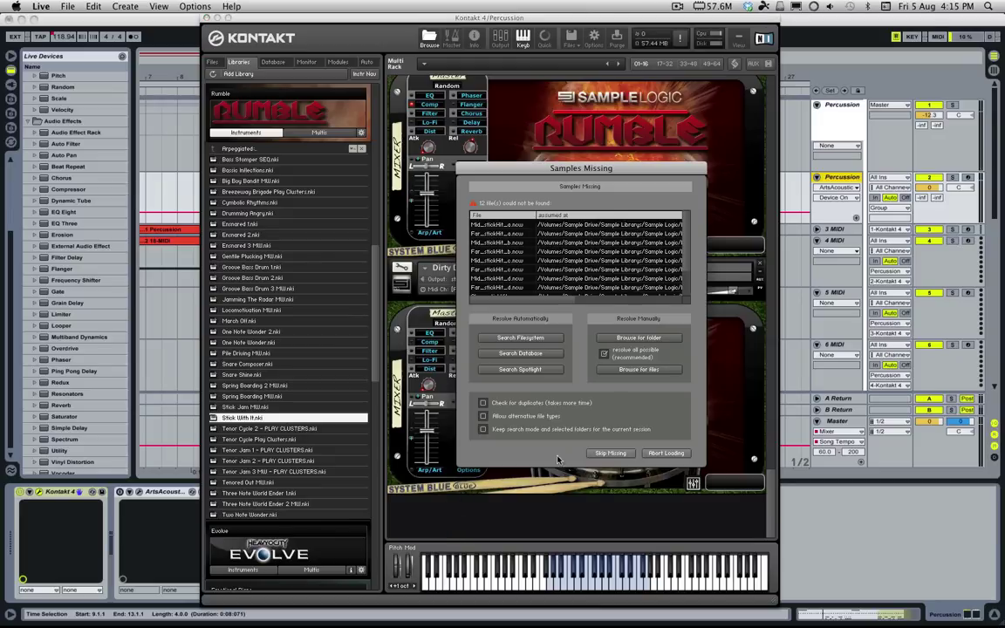
pyautogui.click(631, 338)
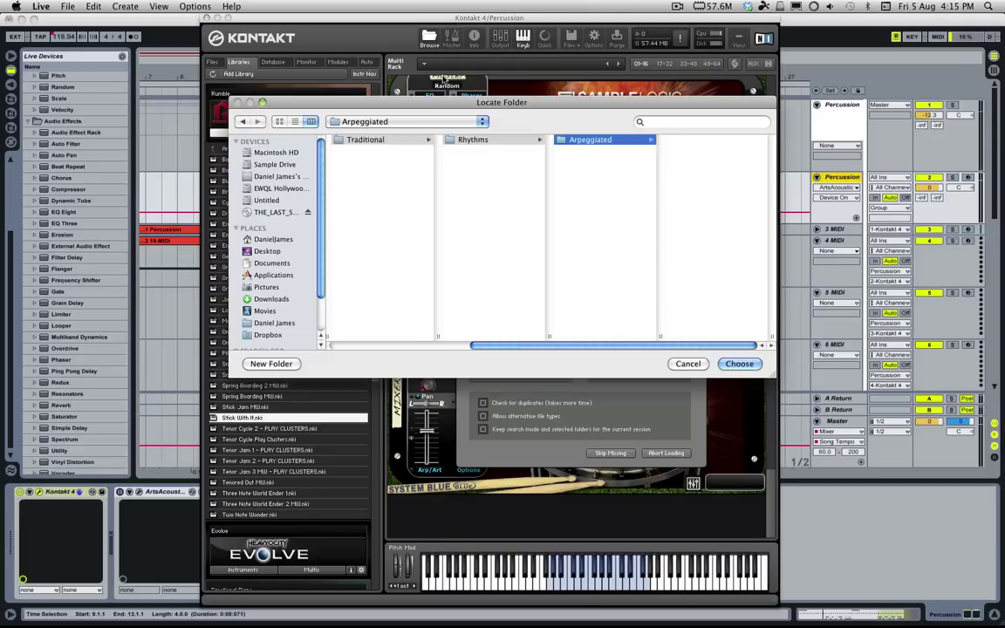
pyautogui.click(399, 121)
pyautogui.click(382, 169)
pyautogui.click(738, 364)
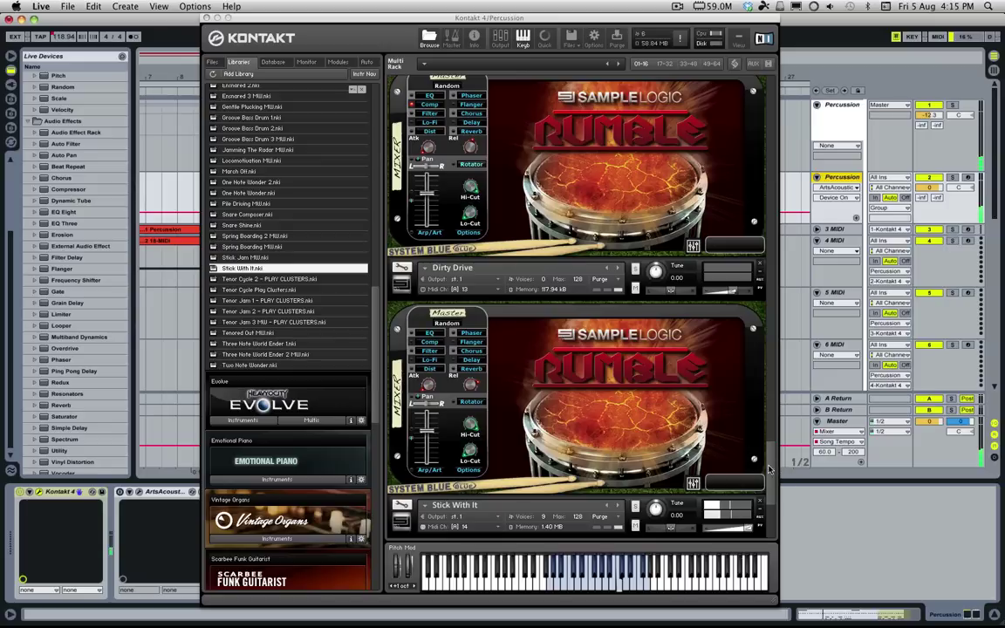
# Open the Arp/Art settings of Stick With It and set the arpeggiator speed to 16th
pyautogui.moveTo(769, 504); pyautogui.dragTo(773, 543)
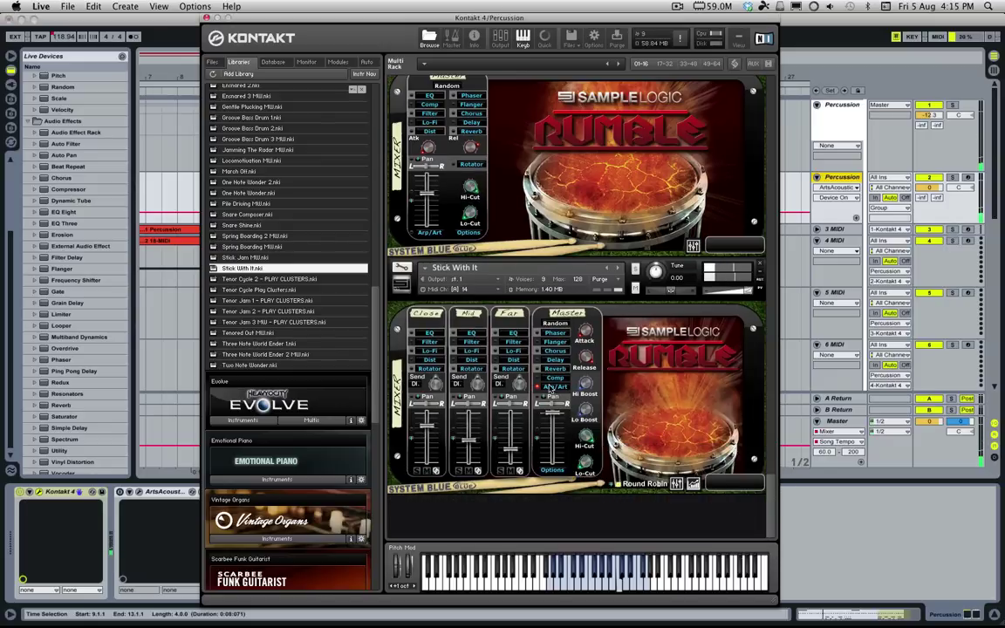
pyautogui.click(551, 387)
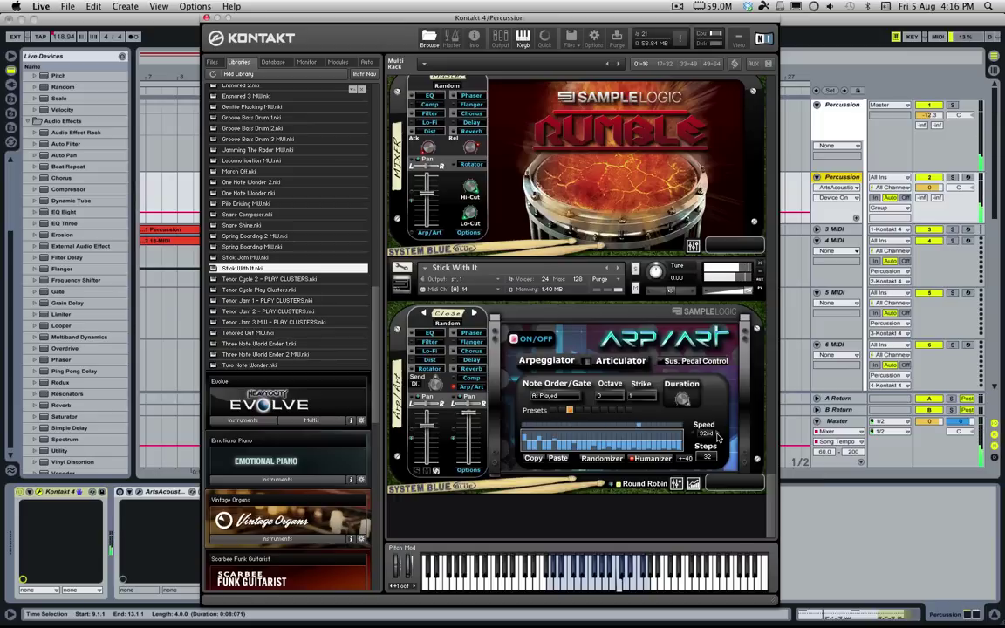
pyautogui.click(717, 434)
pyautogui.click(717, 435)
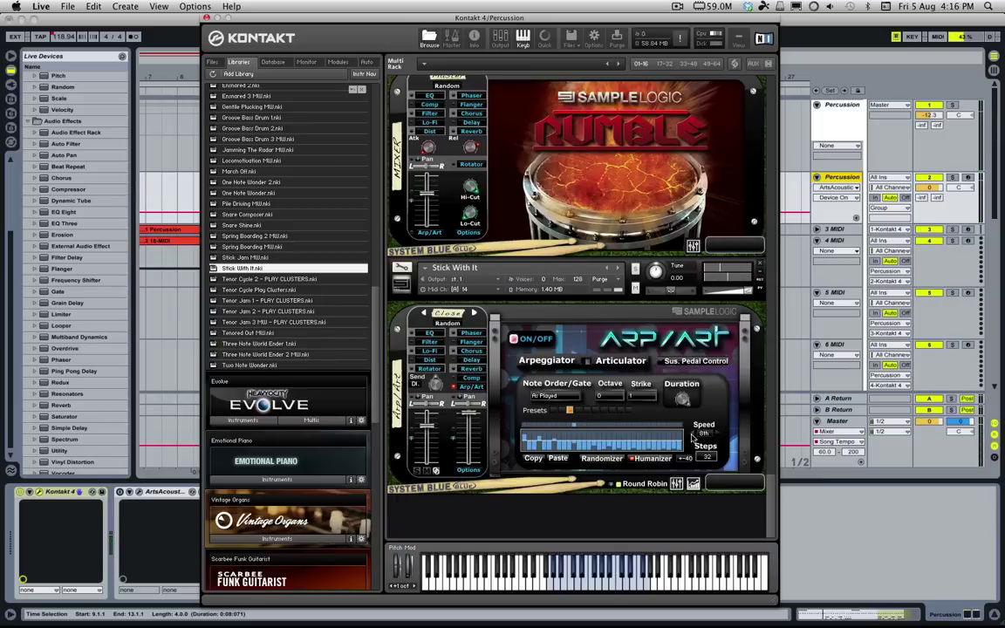
pyautogui.click(692, 436)
# Set the arpeggiator of Stick With It to 8 steps, keeping a final speed of 16th
pyautogui.moveTo(705, 494); pyautogui.dragTo(714, 625)
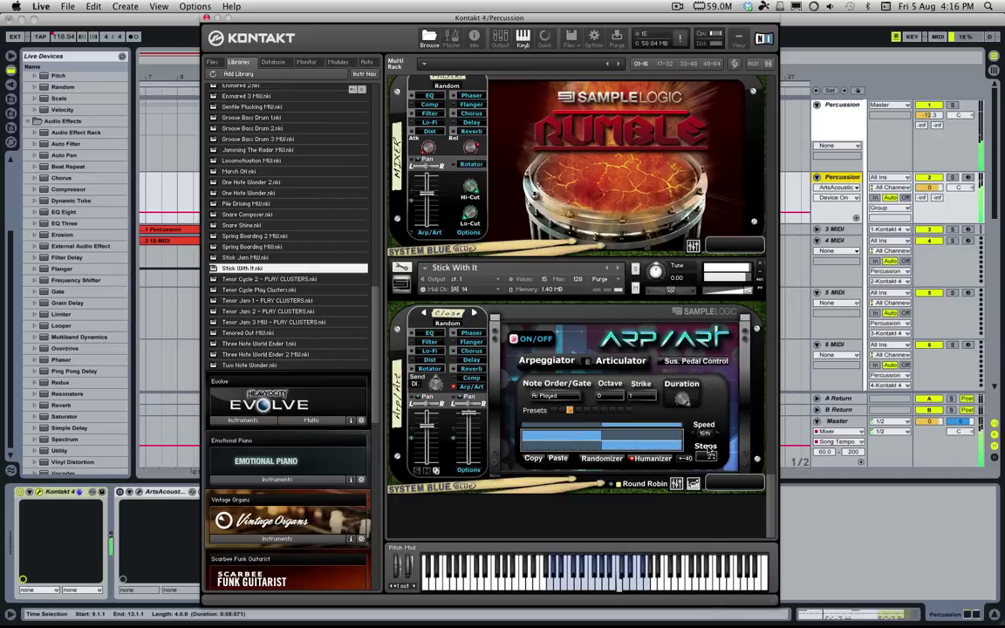
pyautogui.moveTo(708, 453); pyautogui.dragTo(707, 442)
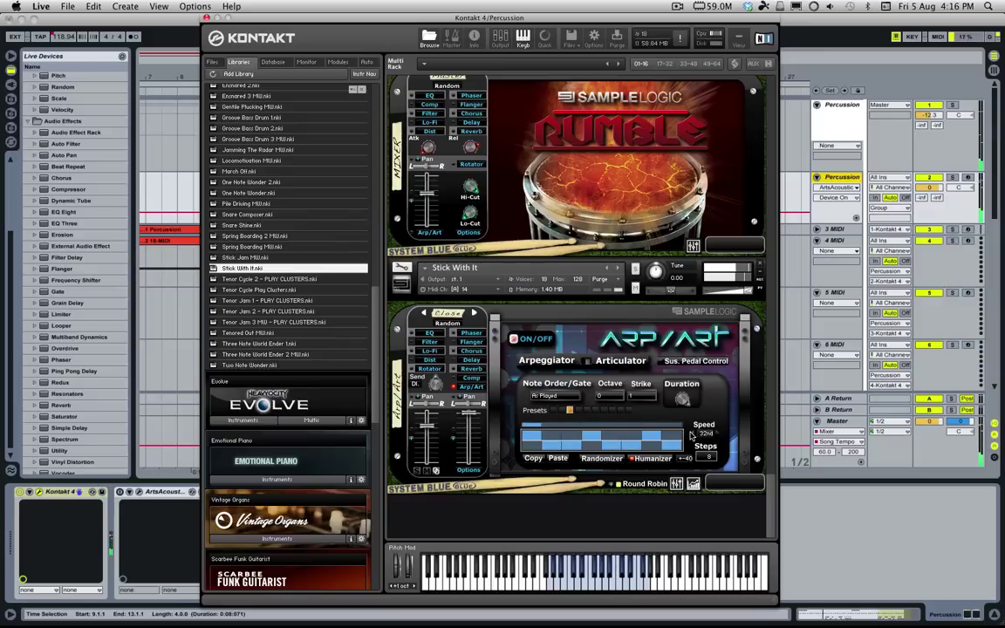
pyautogui.click(691, 433)
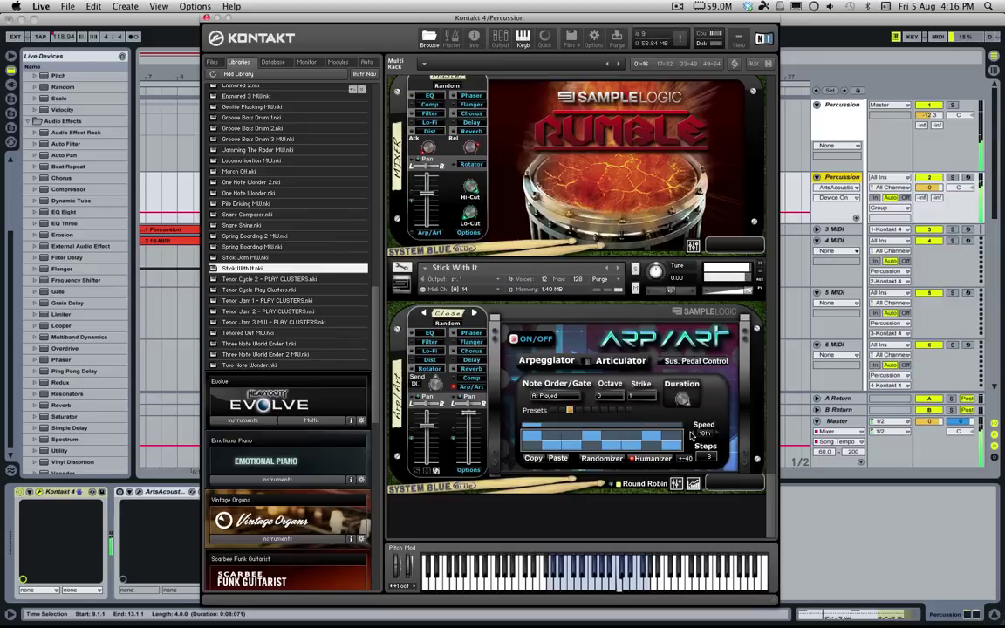
pyautogui.click(632, 459)
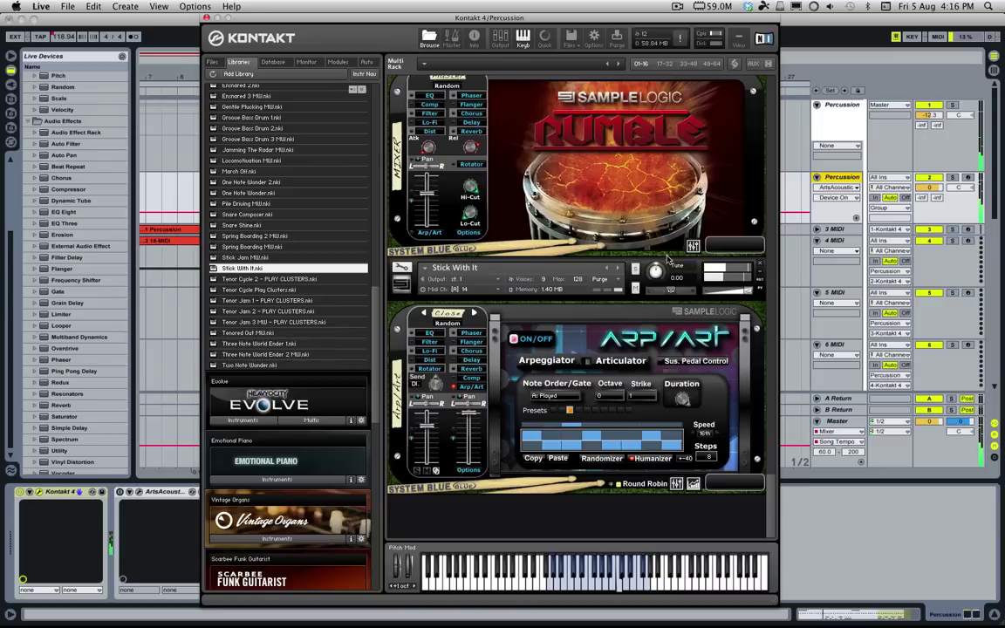
# Replace Stick With It in the rack with Two Note Wonder, locating its missing samples through the Rumble folder
pyautogui.click(762, 266)
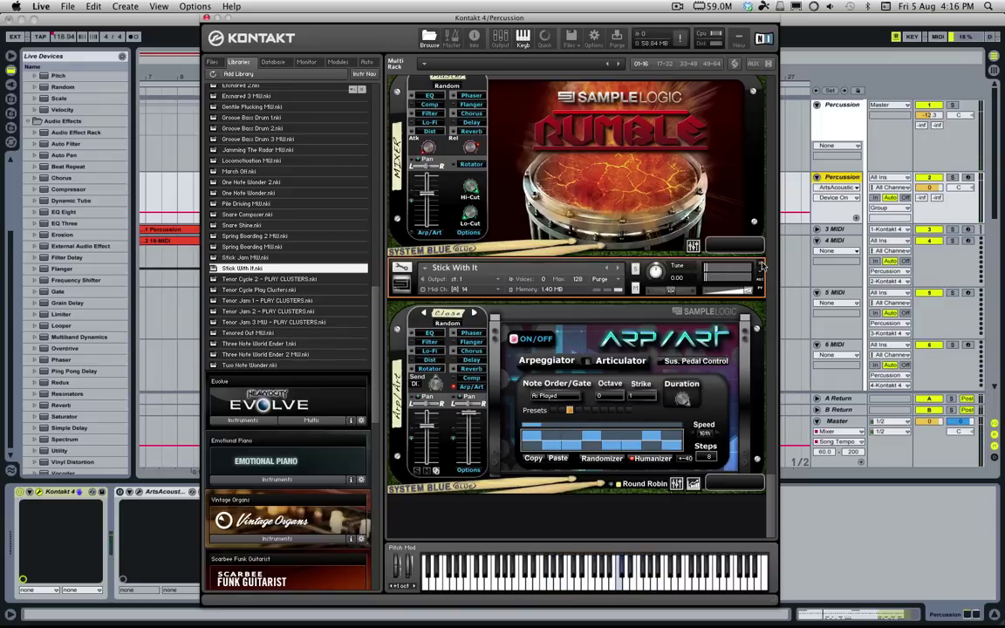
pyautogui.click(759, 264)
pyautogui.moveTo(289, 363); pyautogui.dragTo(477, 531)
pyautogui.click(638, 337)
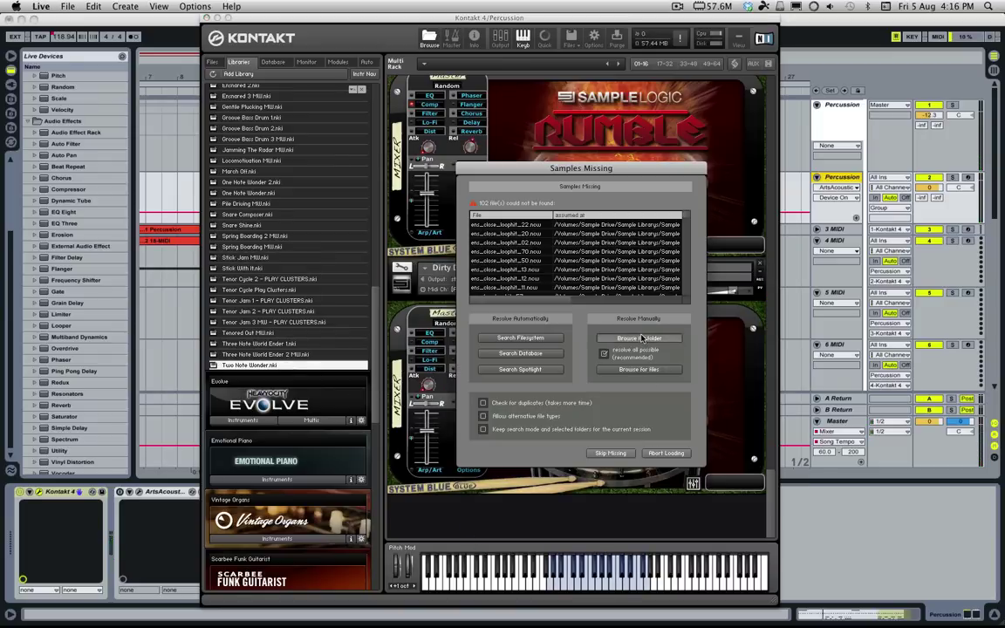
pyautogui.click(366, 121)
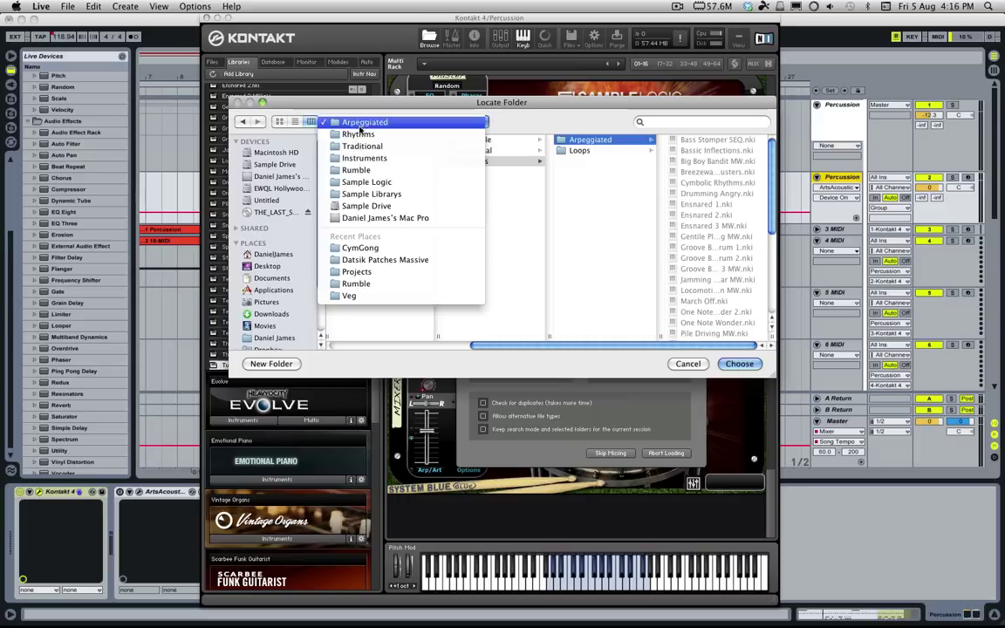
pyautogui.click(348, 174)
pyautogui.press('Return')
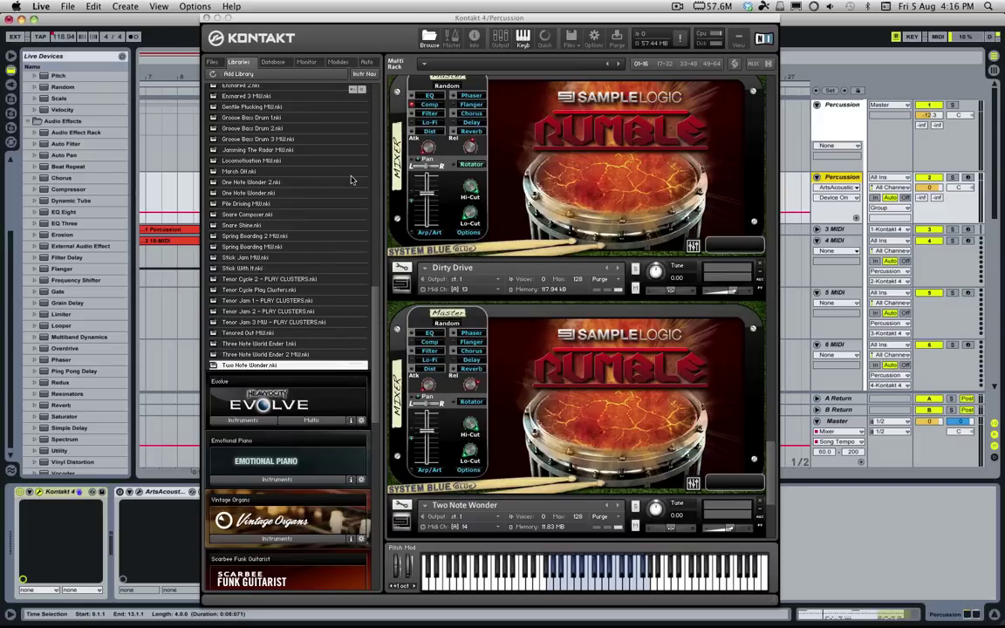
# Open the Arp/Art settings of Two Note Wonder
pyautogui.scroll(-3, 692, 420)
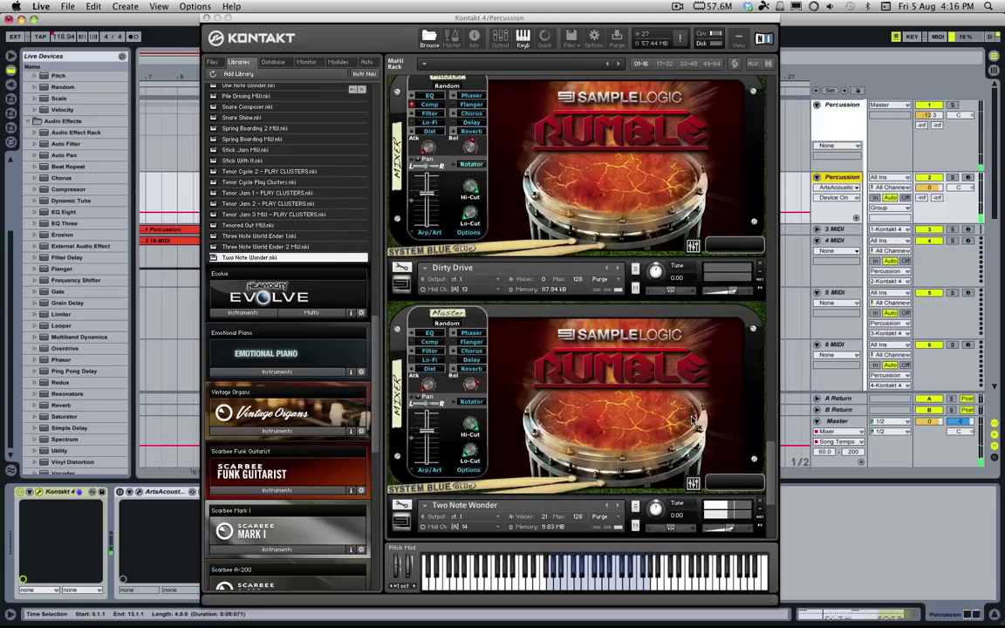
pyautogui.click(624, 500)
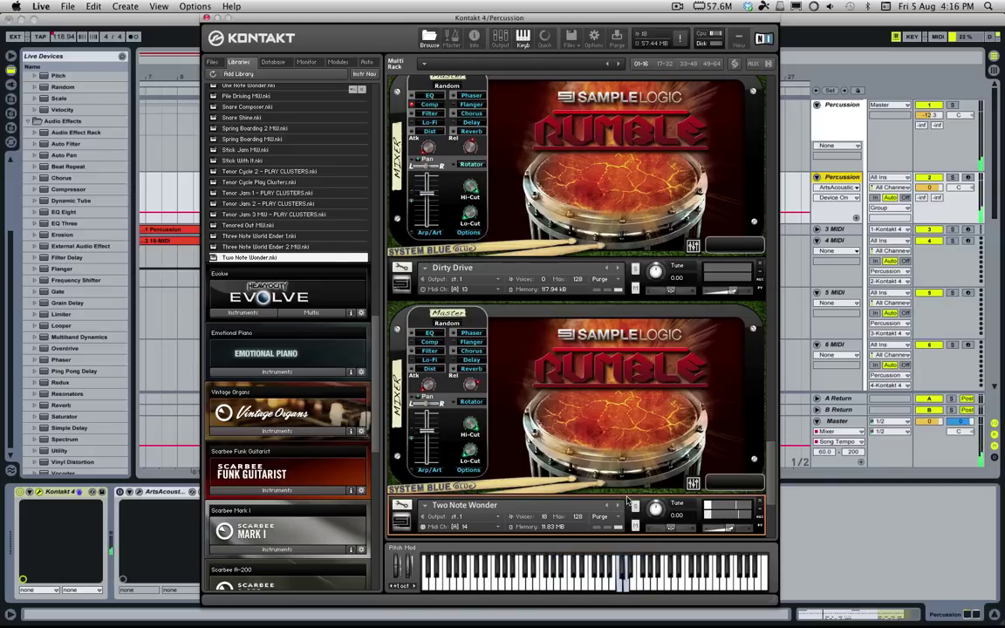
pyautogui.moveTo(771, 476); pyautogui.dragTo(764, 519)
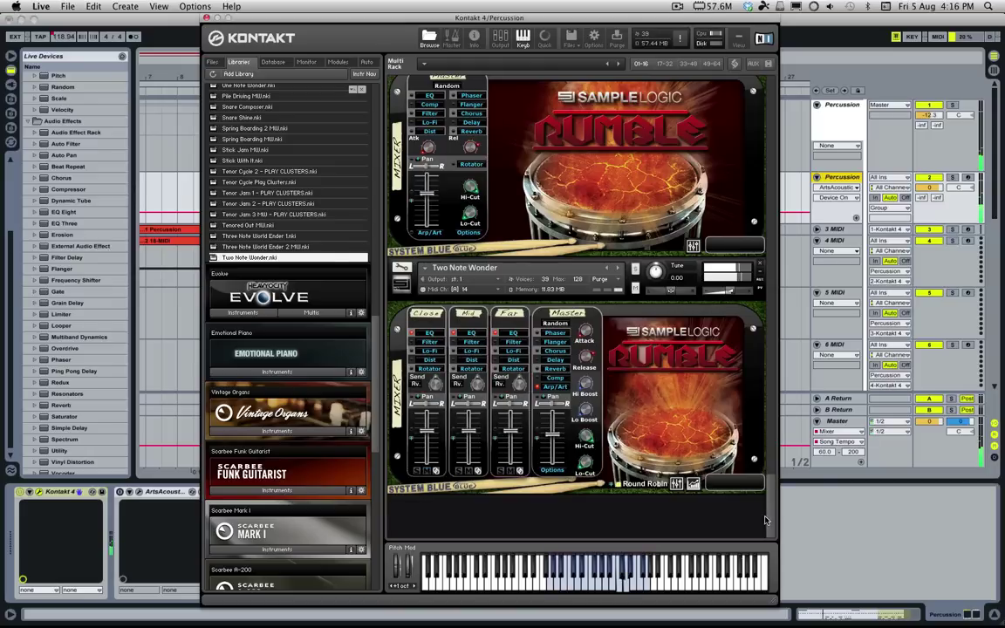
pyautogui.click(548, 388)
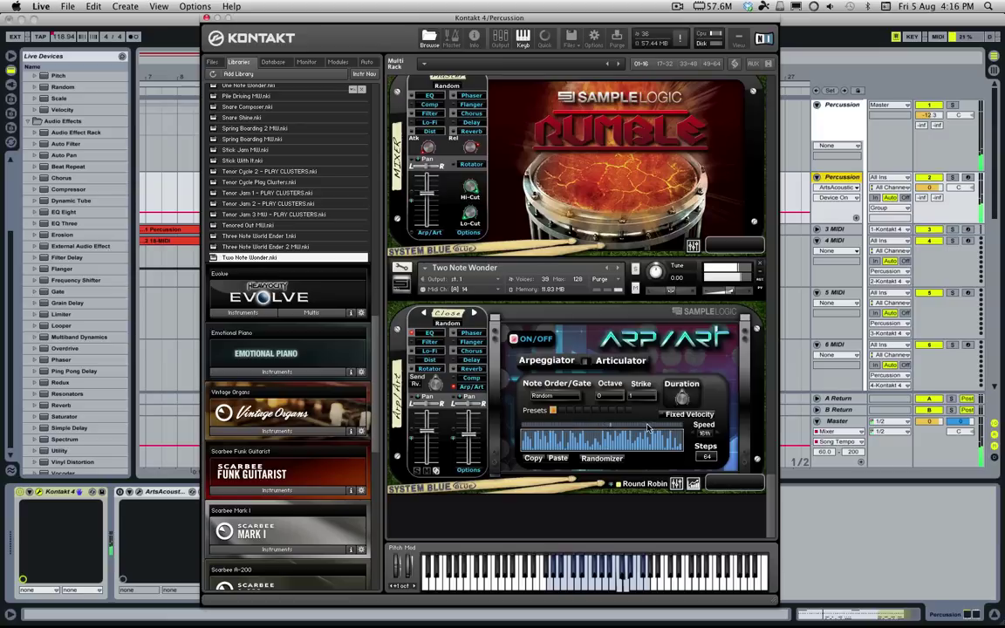
# Randomize the arpeggiator pattern of Two Note Wonder several times, then set it to 41 steps and redraw the step bars
pyautogui.click(612, 462)
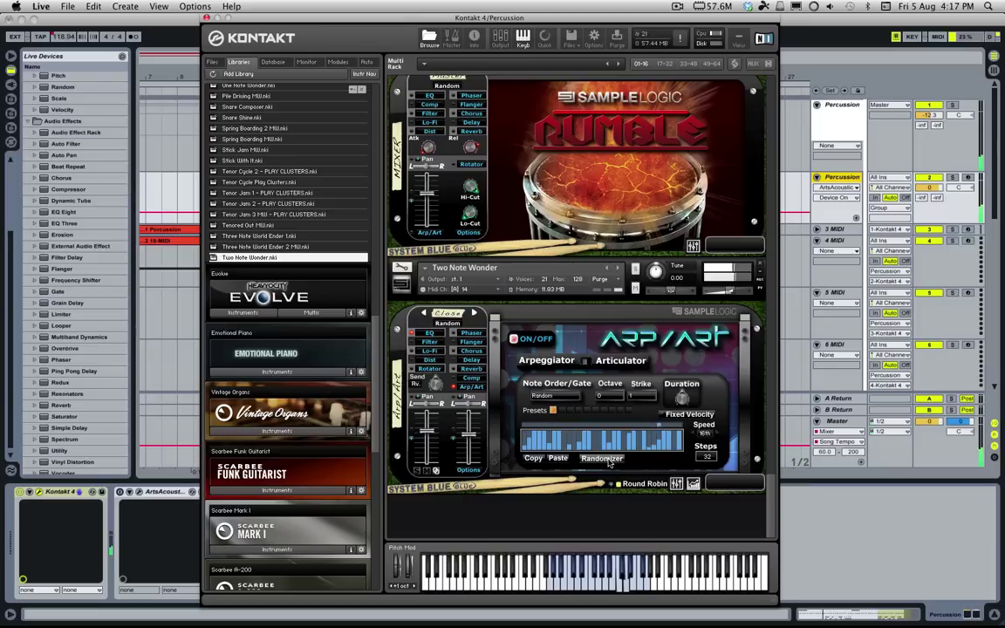
pyautogui.click(609, 461)
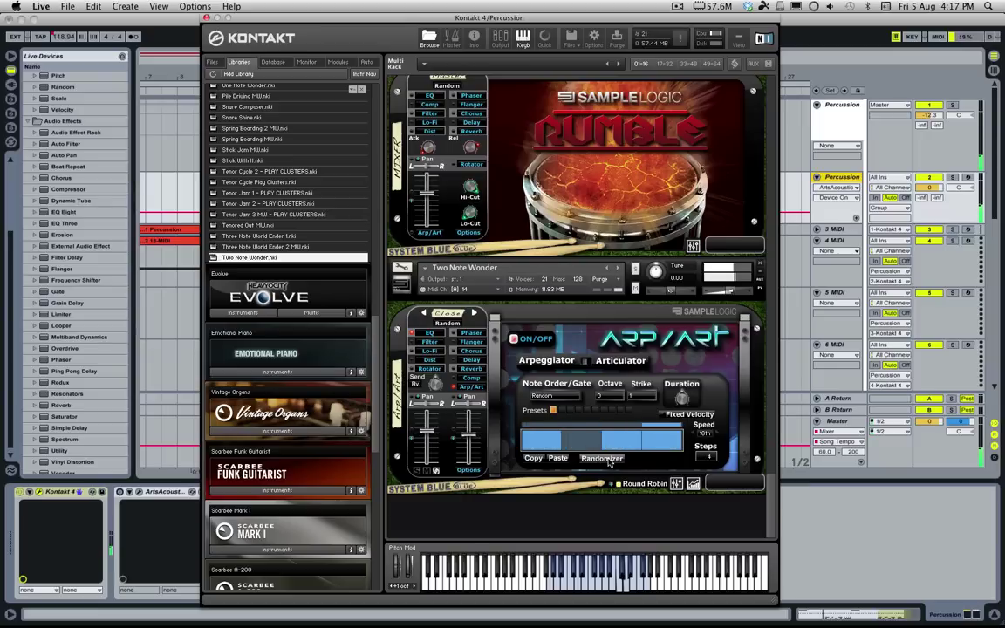
pyautogui.click(609, 462)
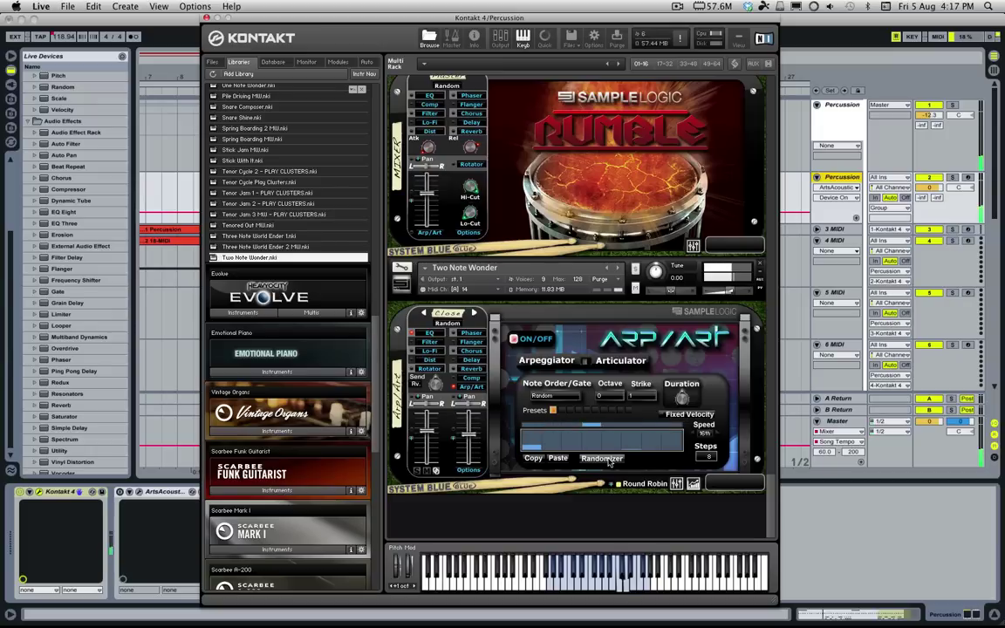
pyautogui.click(608, 461)
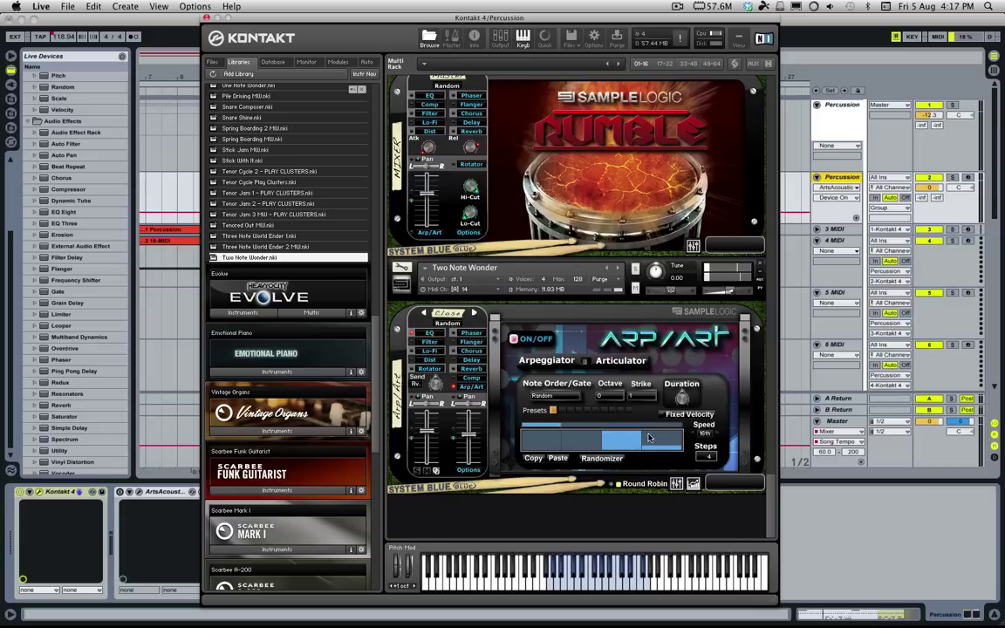
pyautogui.click(599, 460)
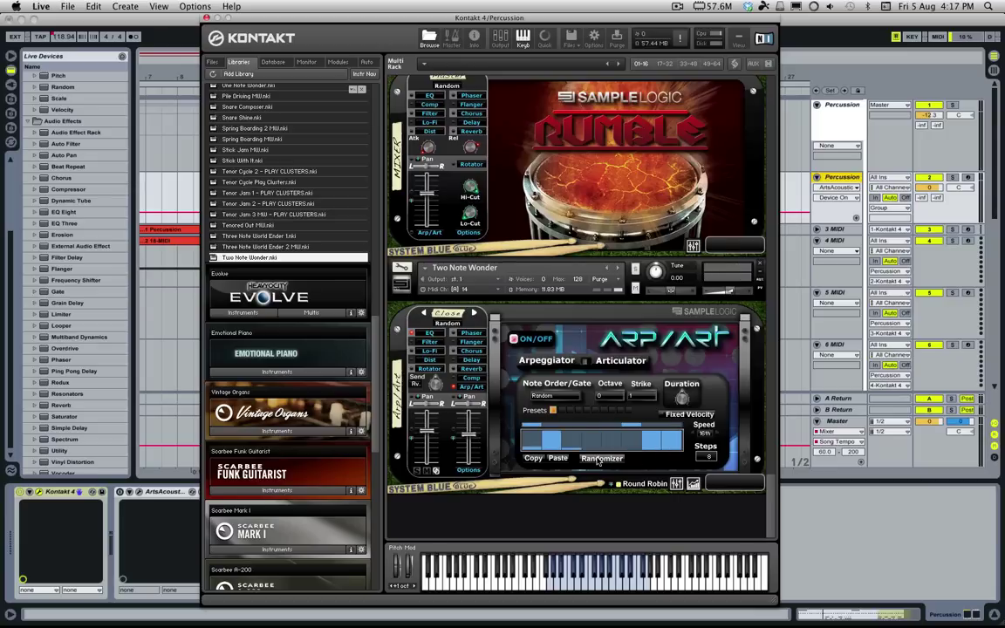
pyautogui.click(600, 461)
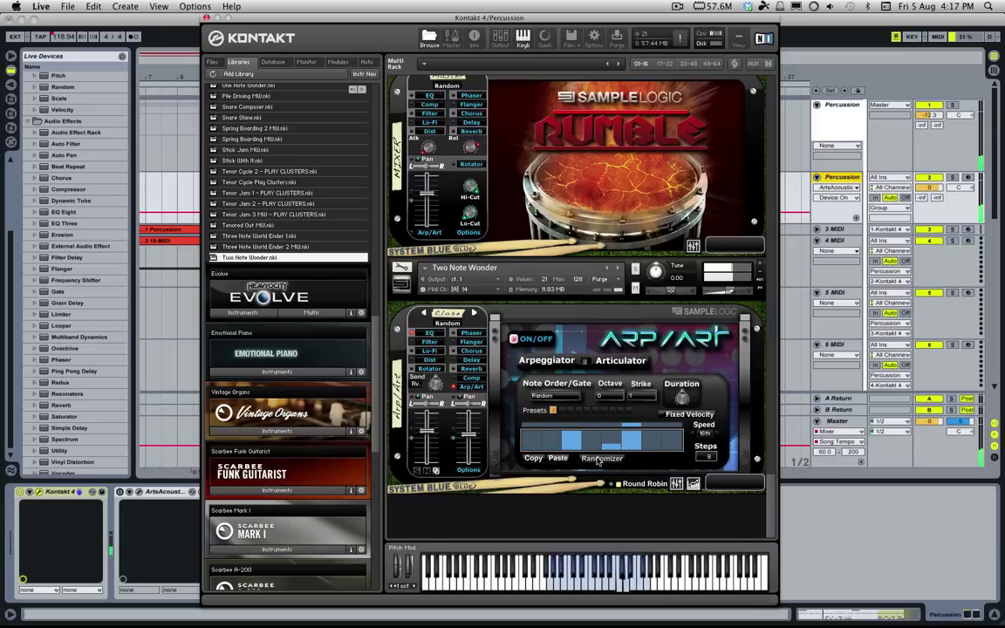
pyautogui.click(599, 460)
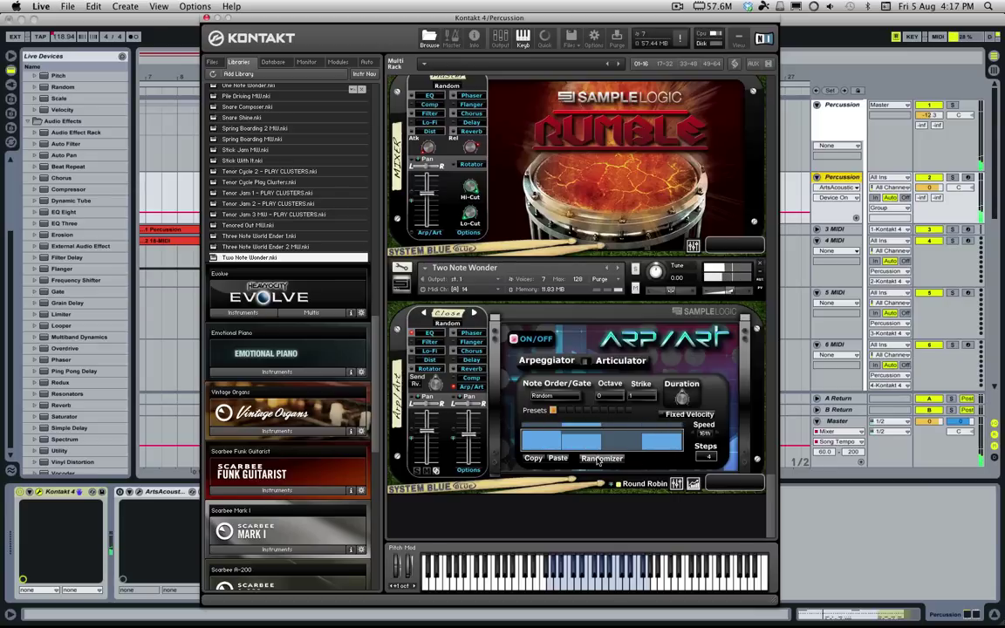
pyautogui.moveTo(705, 456)
pyautogui.mouseDown()
pyautogui.moveTo(707, 419)
pyautogui.moveTo(685, 434)
pyautogui.moveTo(656, 423)
pyautogui.moveTo(575, 438)
pyautogui.moveTo(528, 475)
pyautogui.mouseUp()
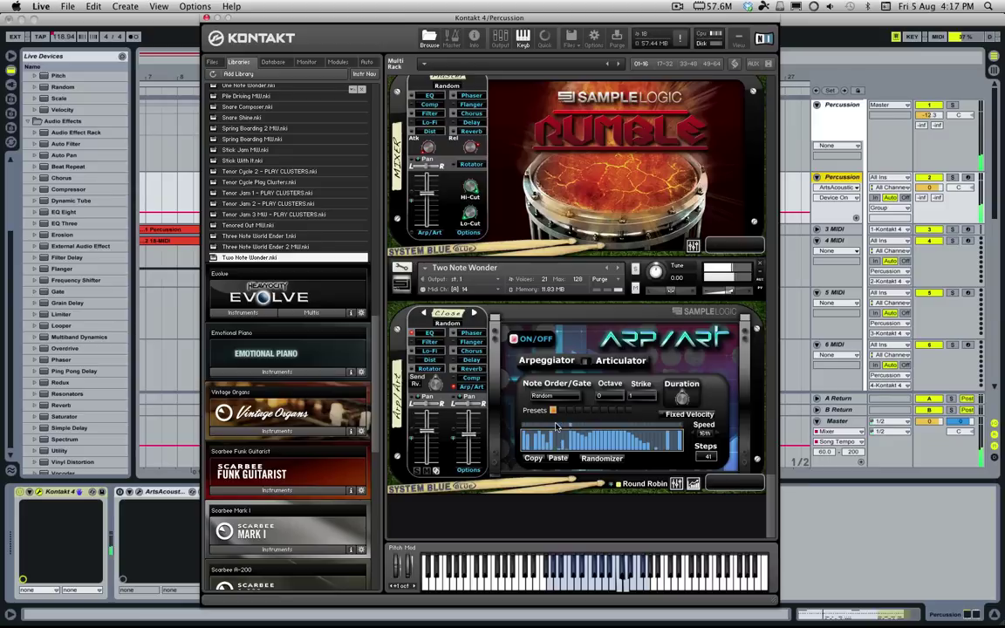
# Leave the Arpeggiated folder and open the Tenor folder of the Traditional Individual instruments
pyautogui.scroll(8, 258, 198)
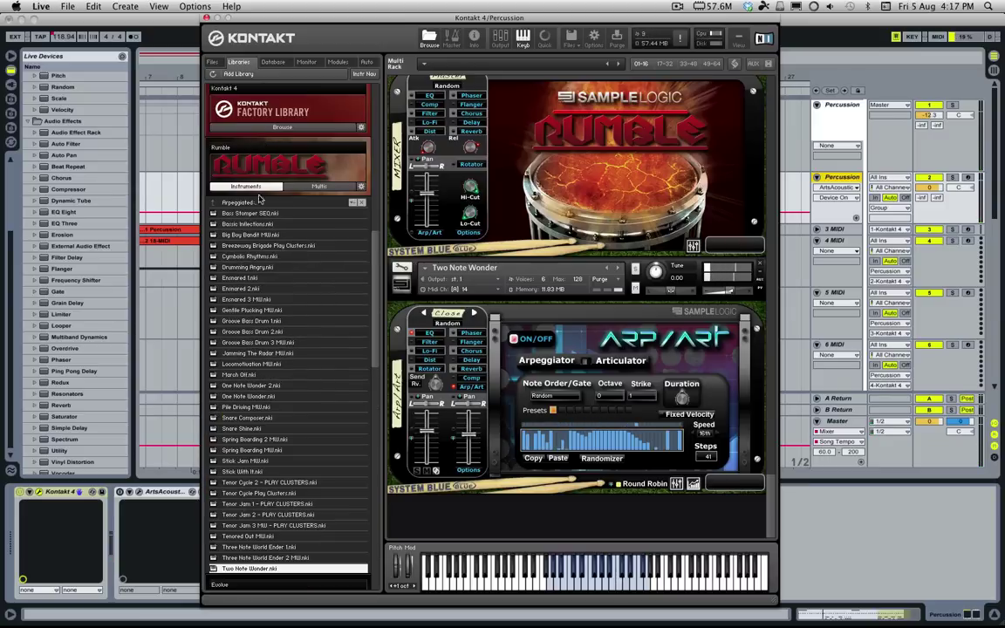
pyautogui.click(246, 203)
pyautogui.click(242, 206)
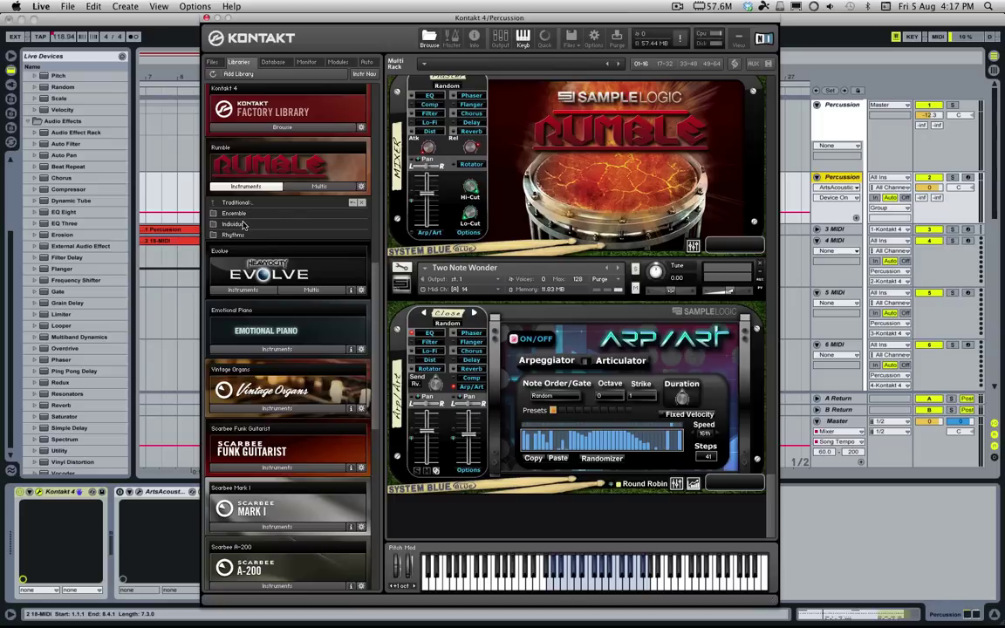
pyautogui.click(244, 224)
pyautogui.doubleClick(244, 247)
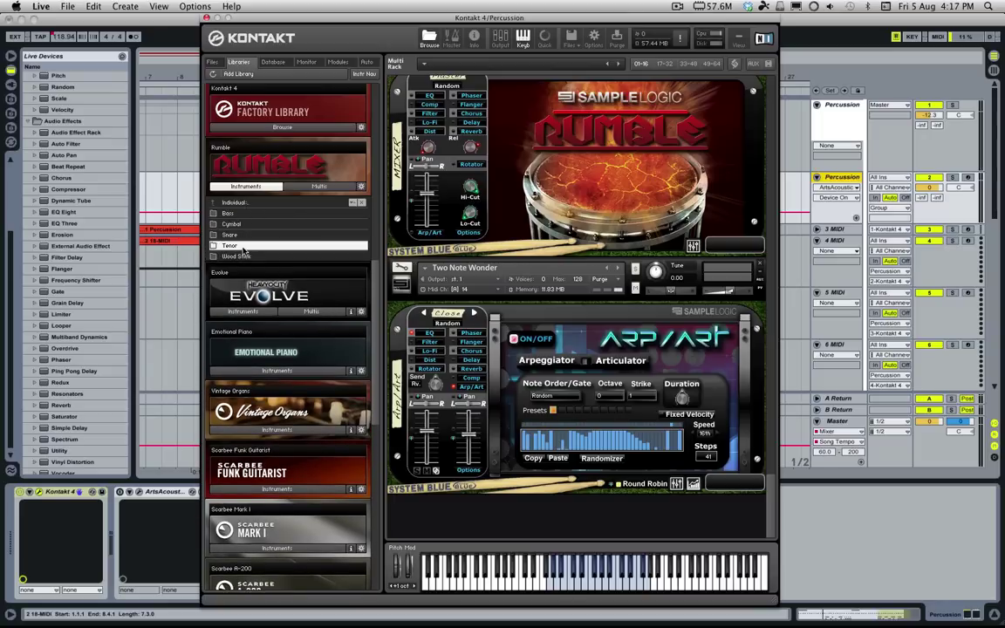
# Load Tenor - SB Heads - Nylon Stick, locating its missing samples through the Rumble folder, and remove Two Note Wonder from the rack
pyautogui.moveTo(260, 258); pyautogui.dragTo(502, 522)
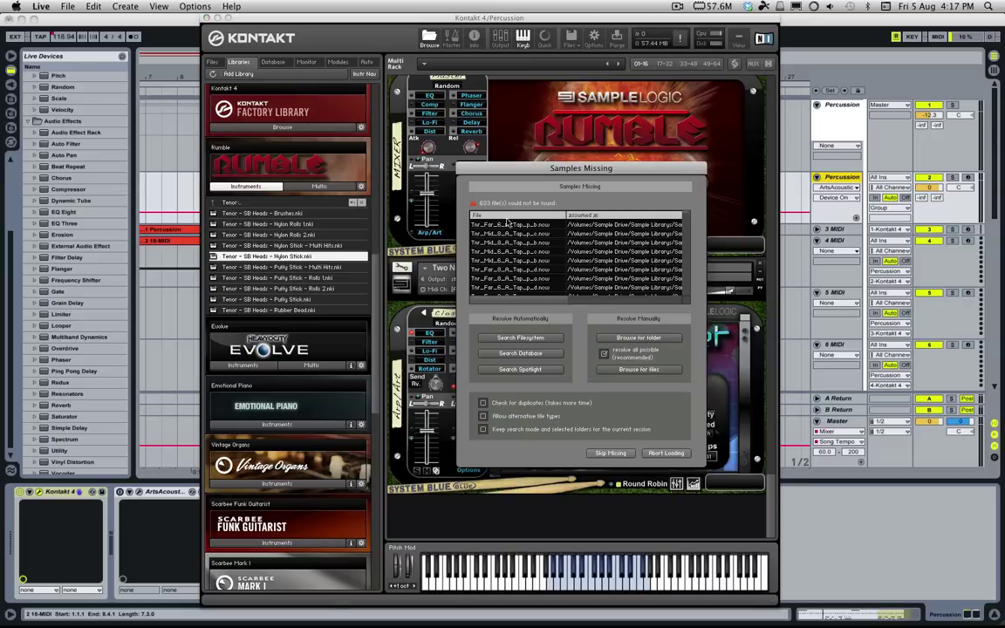
pyautogui.click(639, 337)
pyautogui.click(401, 122)
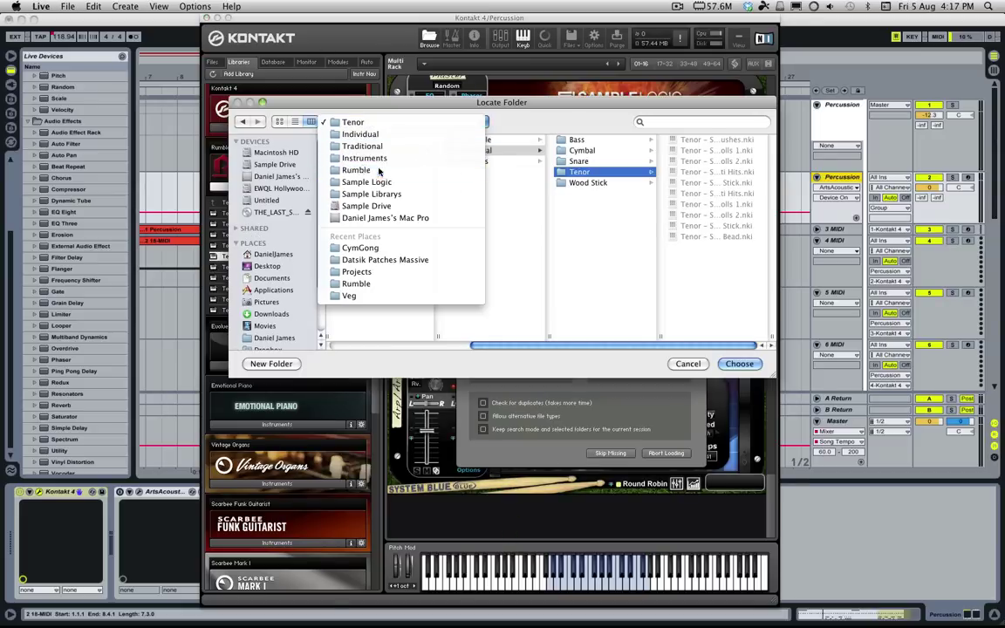
pyautogui.click(382, 169)
pyautogui.press('Return')
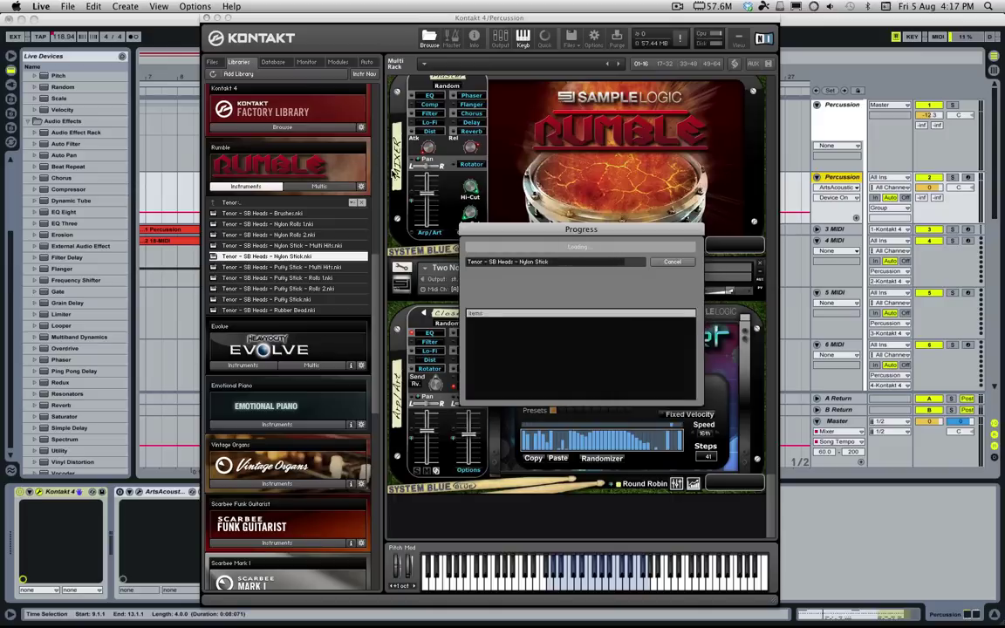
pyautogui.click(758, 262)
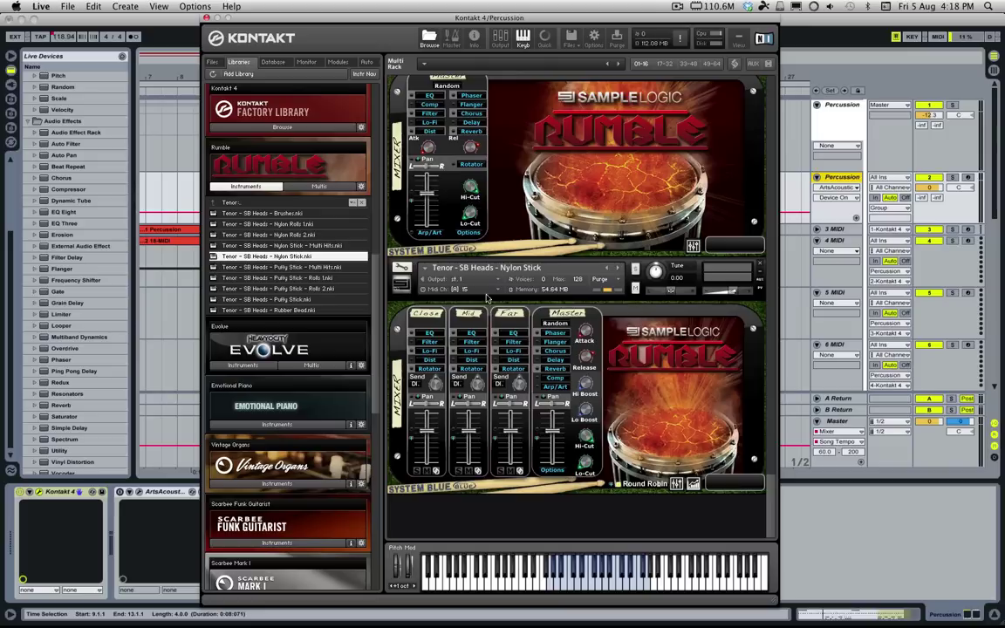
# Set the MIDI channel of Tenor - SB Heads - Nylon Stick to Port A channel 14 and return to the Individual folder
pyautogui.click(497, 291)
pyautogui.moveTo(511, 311)
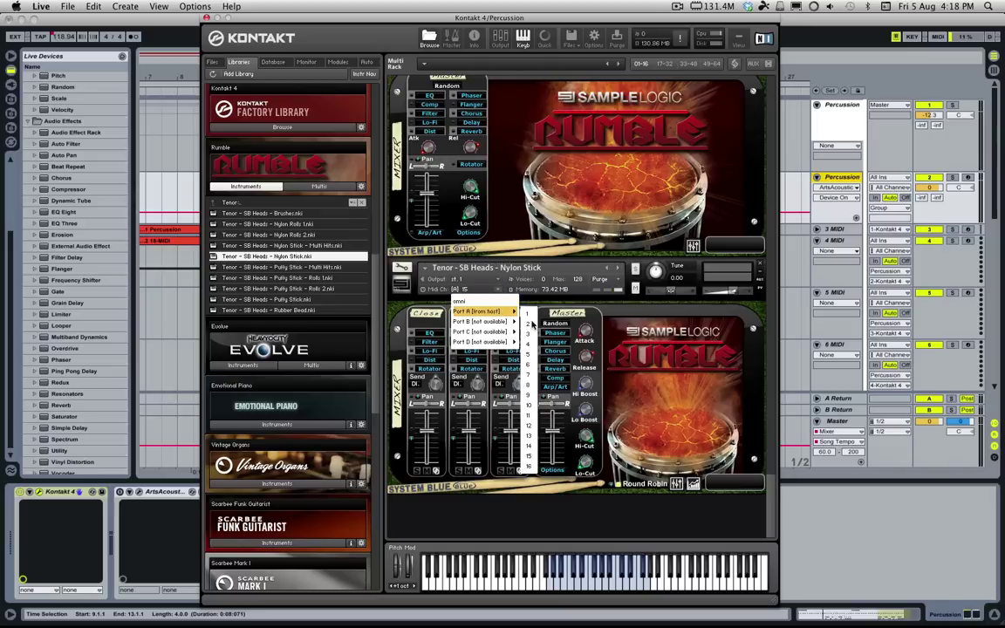
pyautogui.click(531, 447)
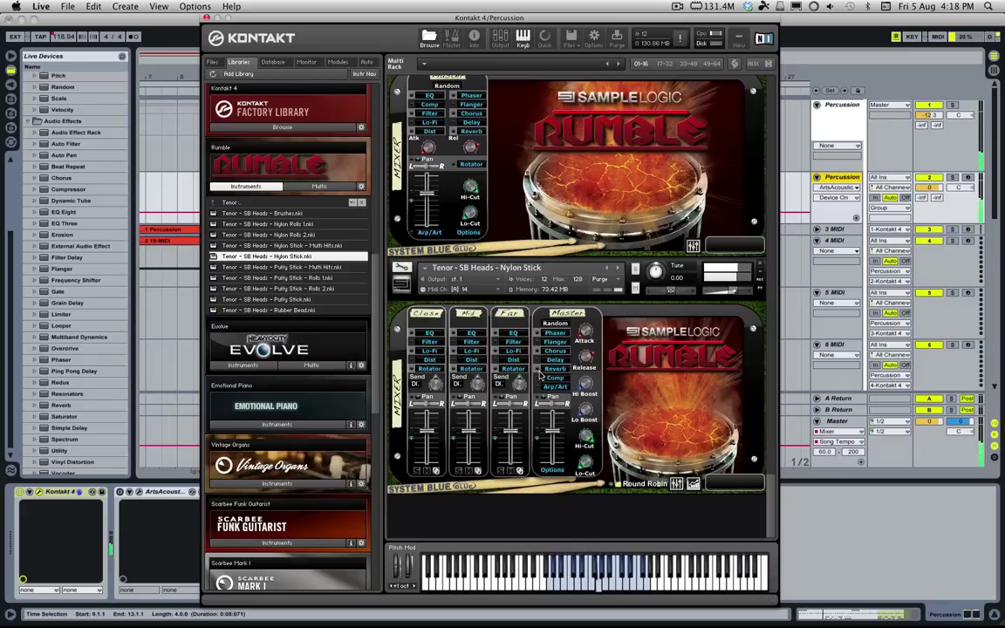
pyautogui.click(238, 205)
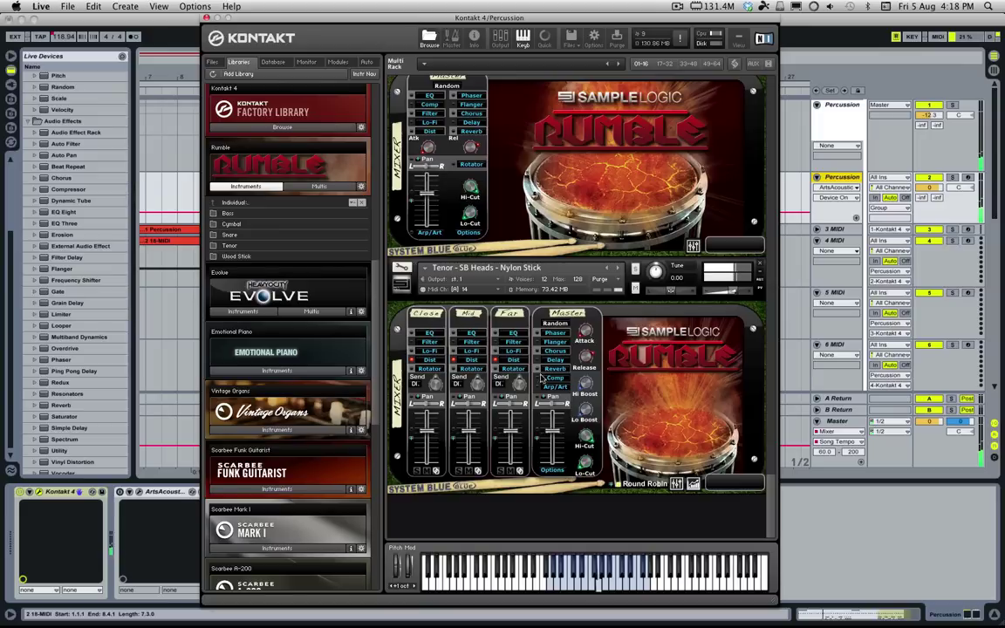
# Set the Tenor's Far volume sequencer to 2 steps at 32nd speed with the second step lowered, and choose the flanger send
pyautogui.click(537, 438)
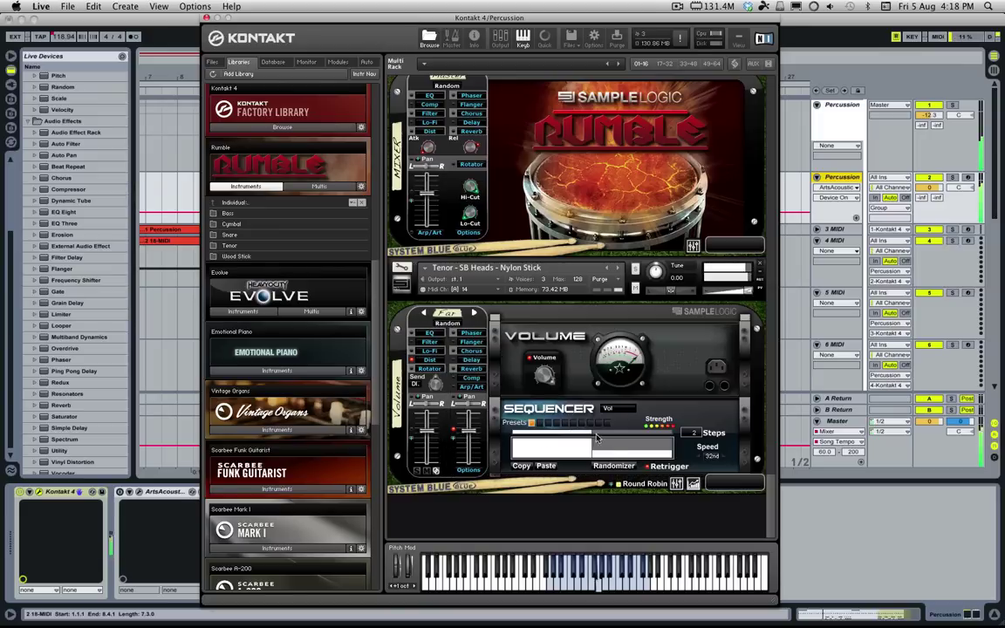
pyautogui.click(613, 454)
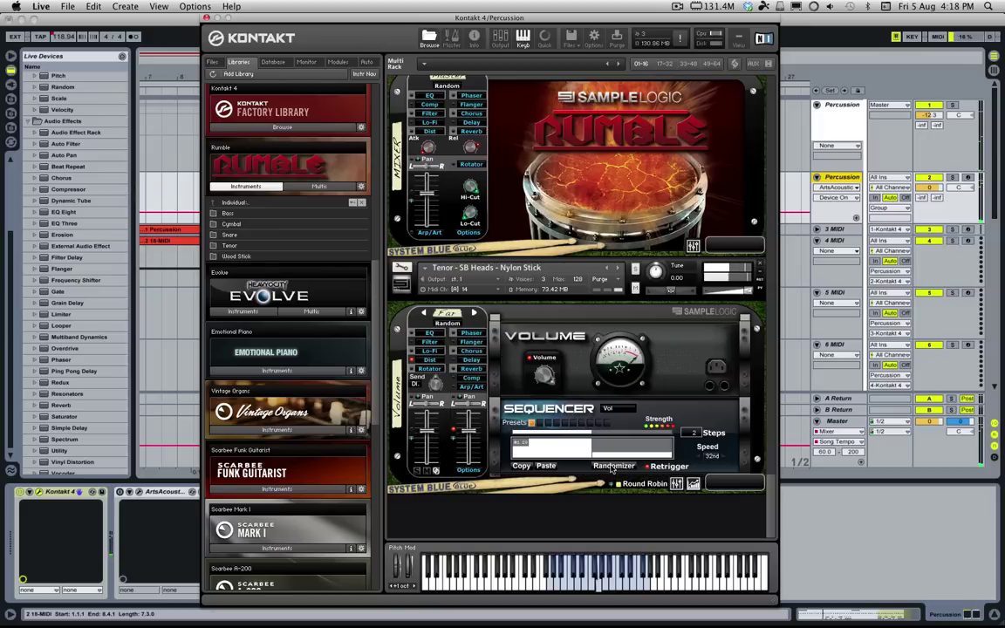
pyautogui.click(453, 342)
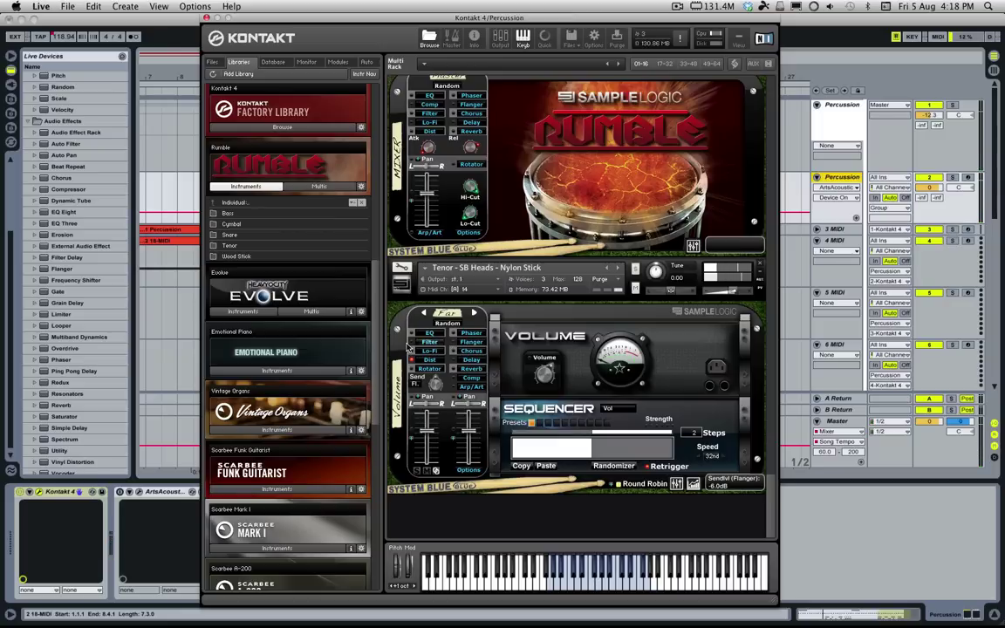
# Enable the filter on the Tenor's Far channel, lower its Hi-Cut to 160.1 Hz and activate the Hi-Cut sequencer
pyautogui.click(412, 342)
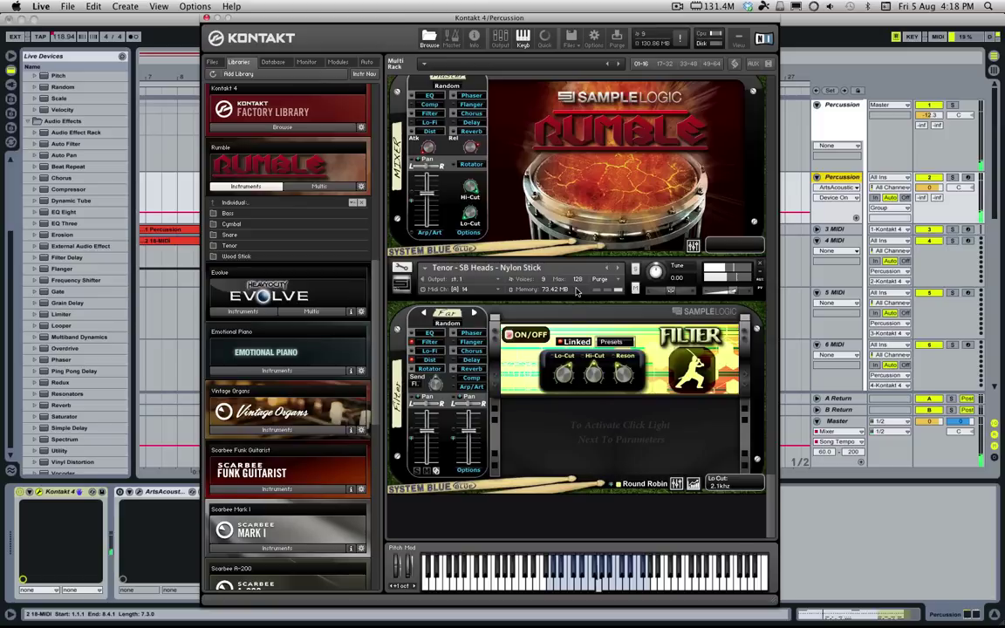
pyautogui.moveTo(585, 339); pyautogui.dragTo(590, 415)
pyautogui.click(583, 355)
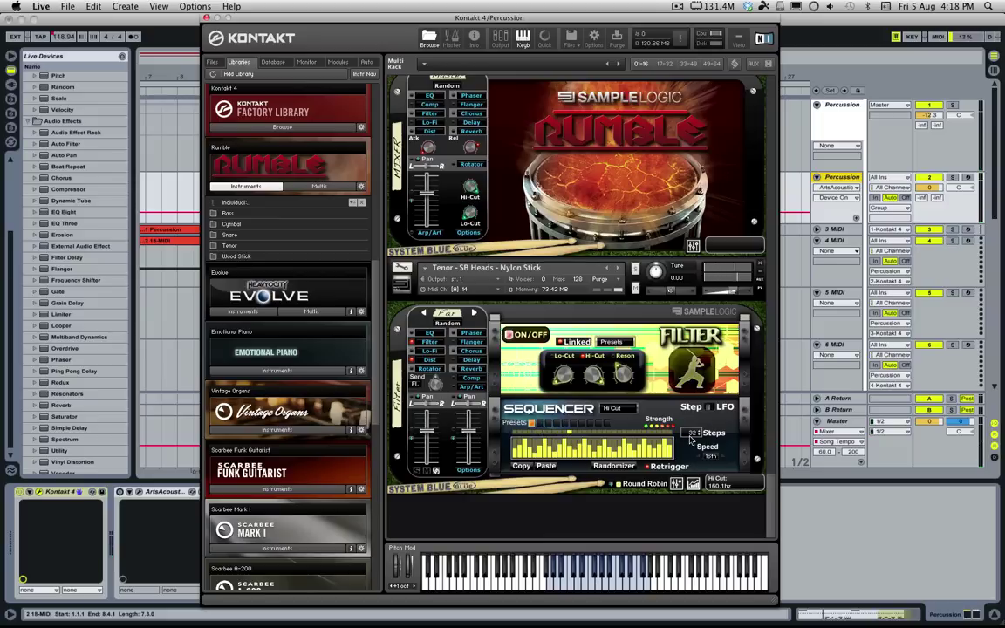
# Reduce the Far filter's Hi-Cut sequencer to 2 steps, with the first step at full height and the second at zero
pyautogui.moveTo(694, 432); pyautogui.dragTo(691, 543)
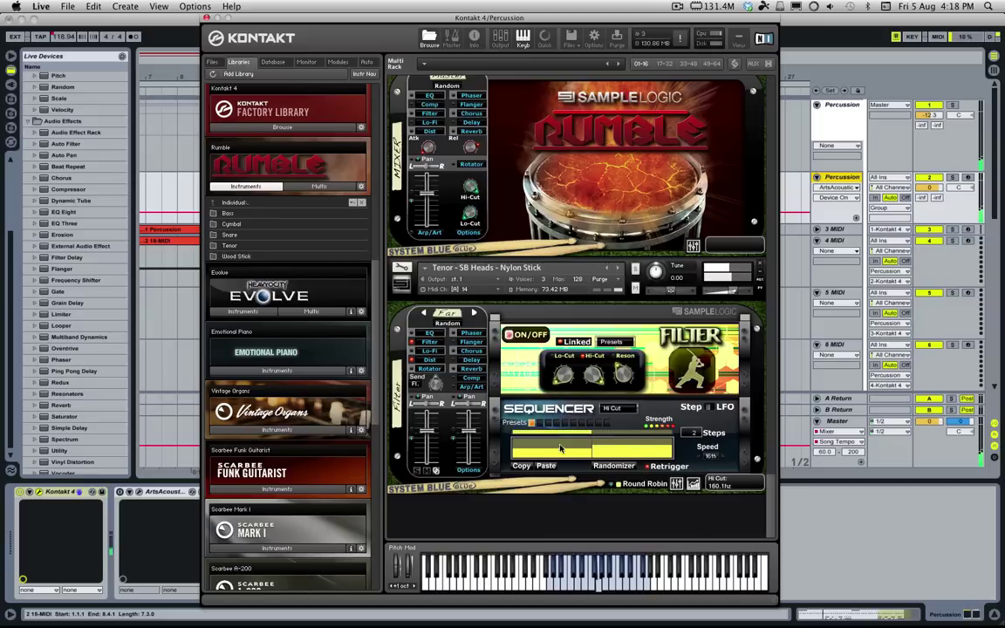
pyautogui.moveTo(567, 443); pyautogui.dragTo(571, 433)
pyautogui.click(598, 457)
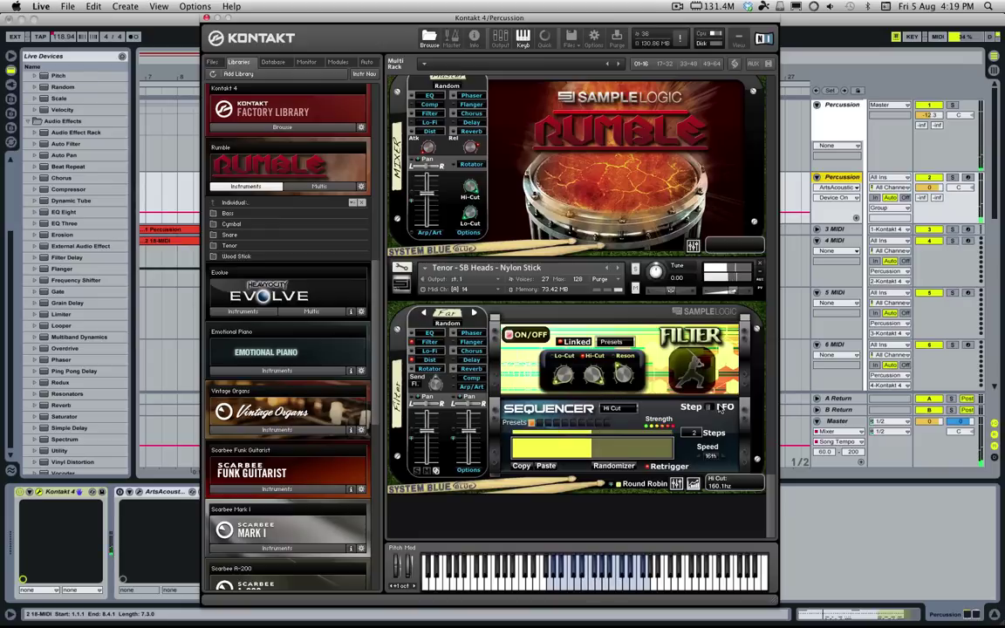
# Remove Tenor - SB Heads - Nylon Stick from the rack and look through the remaining instruments from Brain Punch 1 to Dirty Drive
pyautogui.click(760, 264)
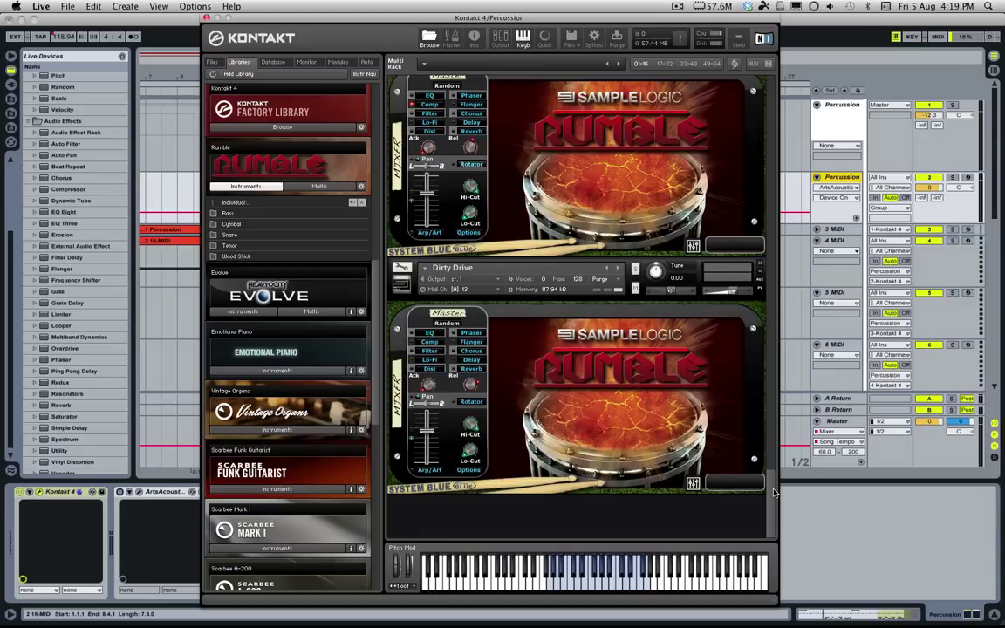
pyautogui.moveTo(773, 492); pyautogui.dragTo(716, 48)
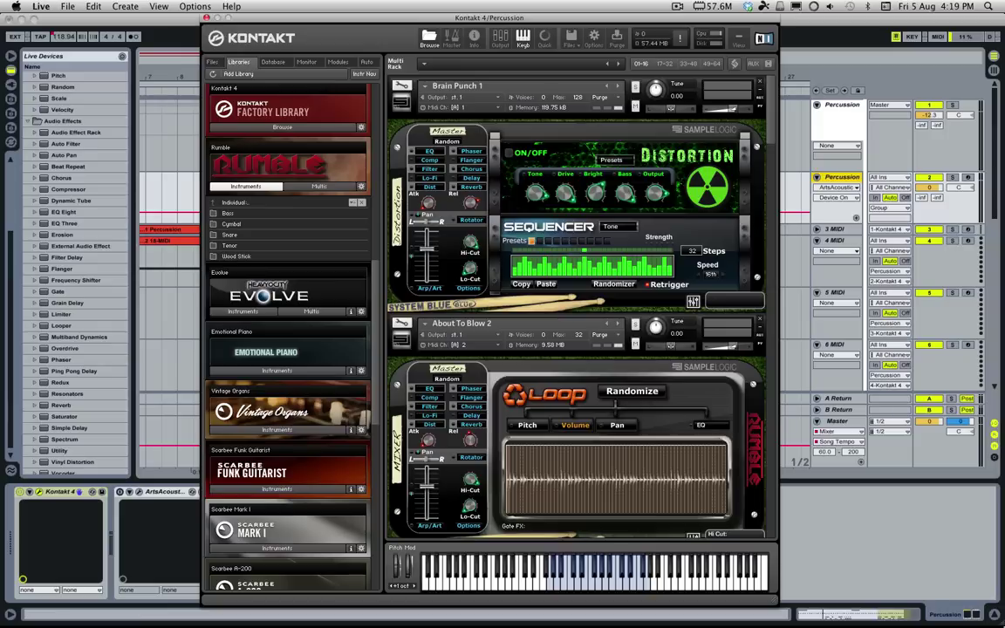
pyautogui.scroll(-10, 463, 249)
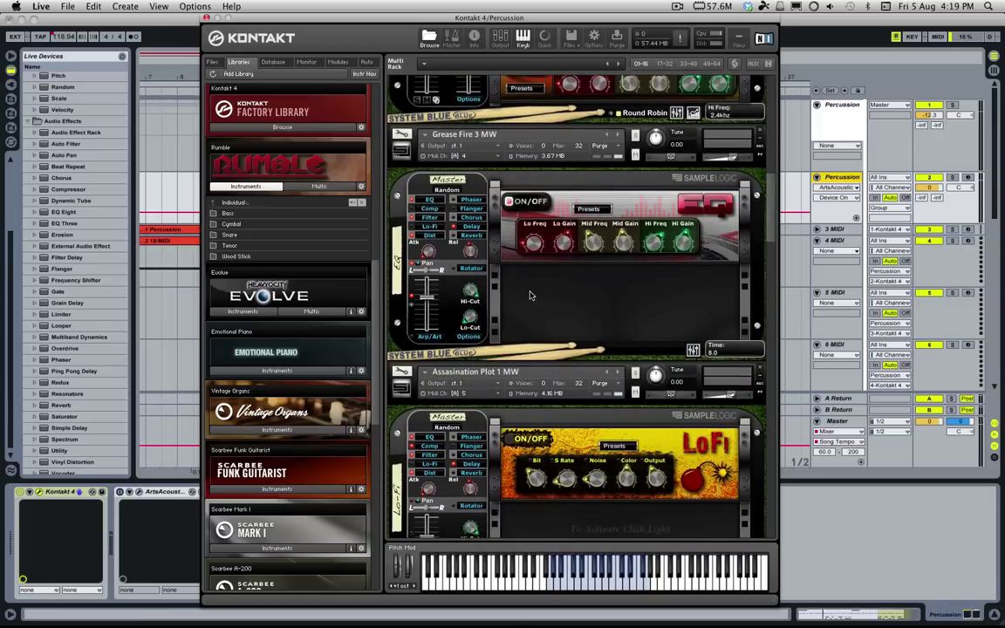
pyautogui.scroll(-5, 550, 280)
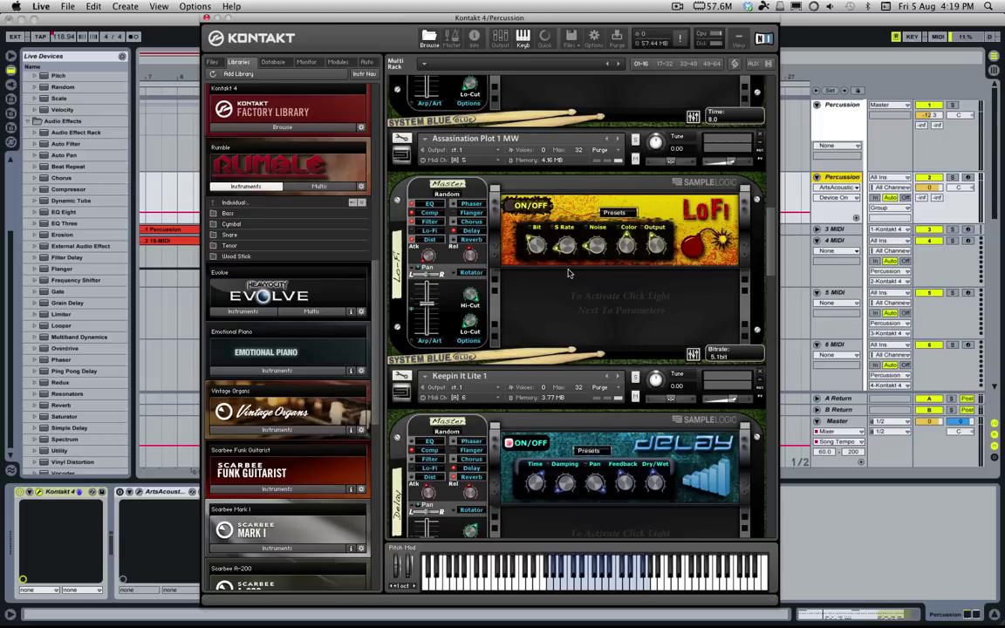
pyautogui.scroll(-10, 552, 327)
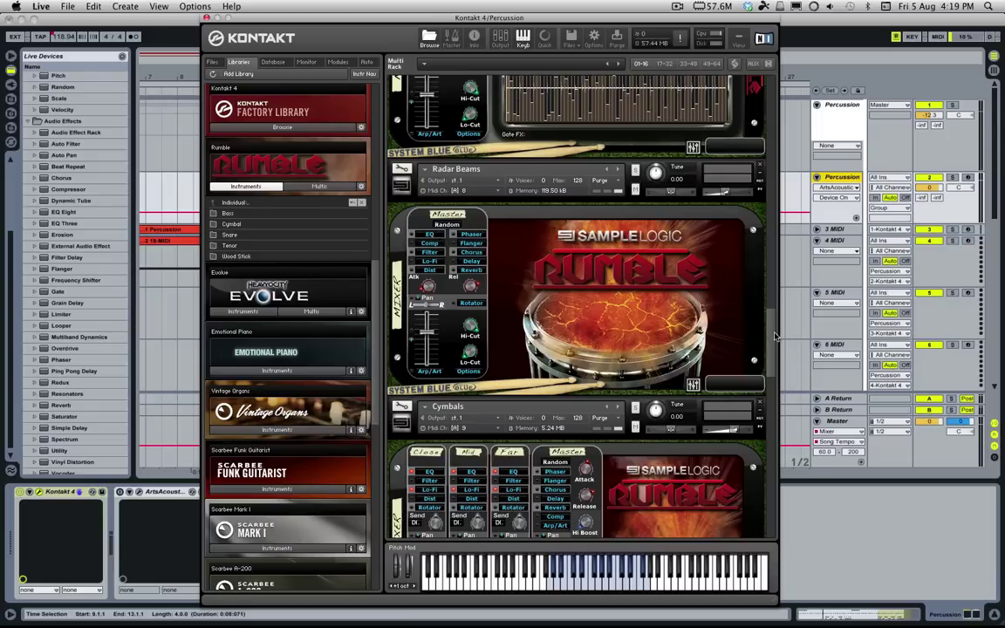
pyautogui.scroll(-10, 750, 493)
pyautogui.scroll(-1, 750, 494)
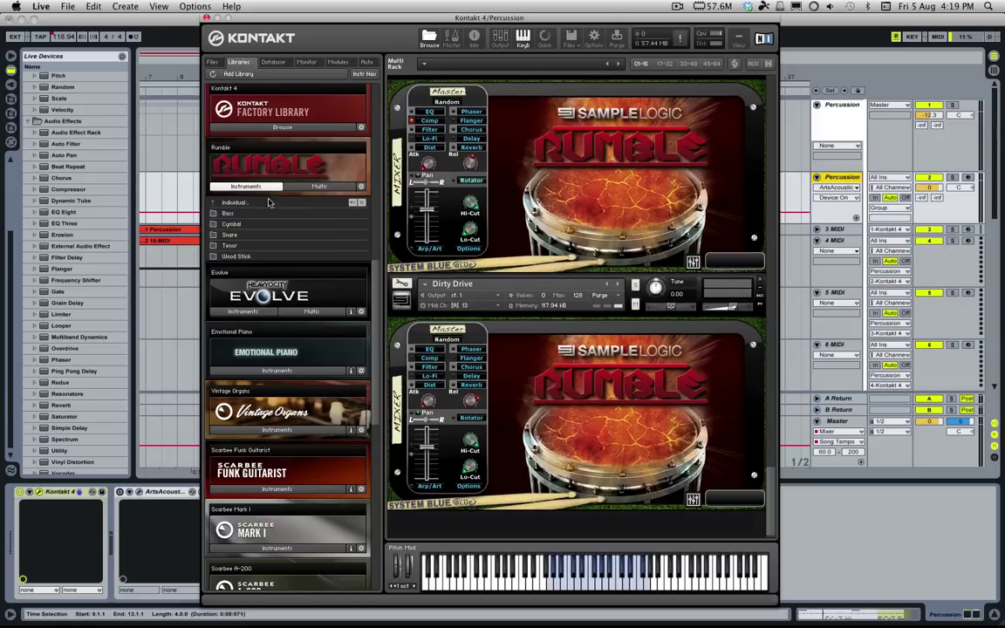
# Return the Rumble library browser to its top-level Morphed and Traditional folders, looking briefly into Morphed
pyautogui.click(236, 205)
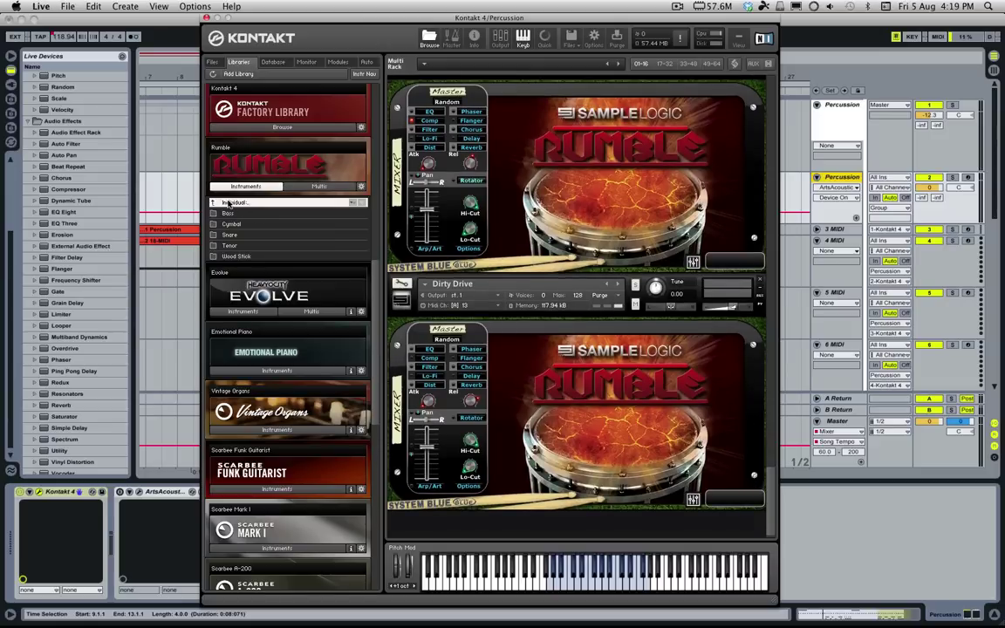
pyautogui.click(233, 203)
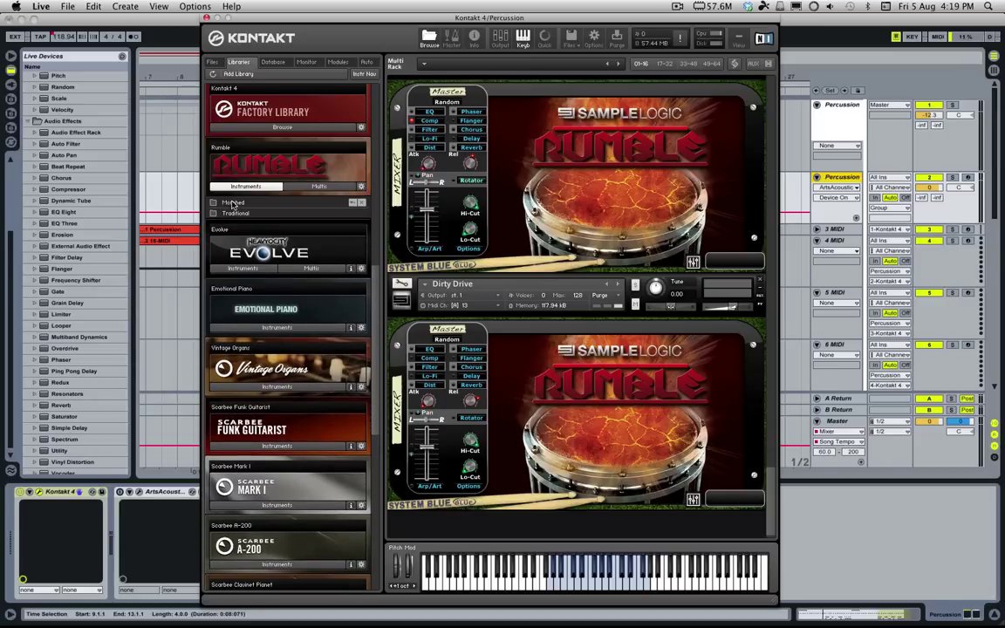
pyautogui.click(228, 188)
pyautogui.click(233, 202)
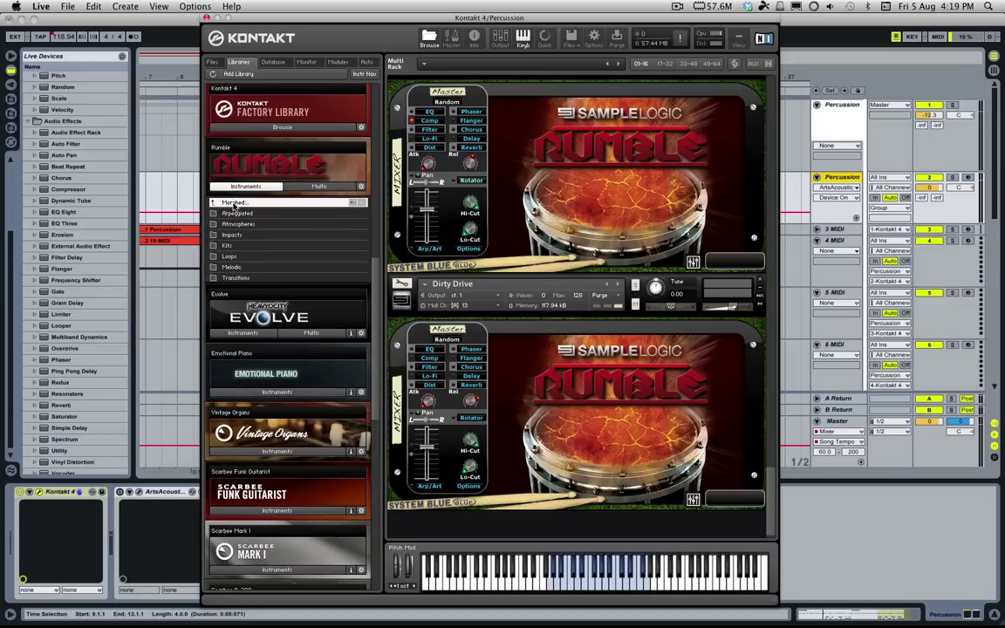
pyautogui.scroll(-1, 678, 370)
pyautogui.scroll(5, 678, 370)
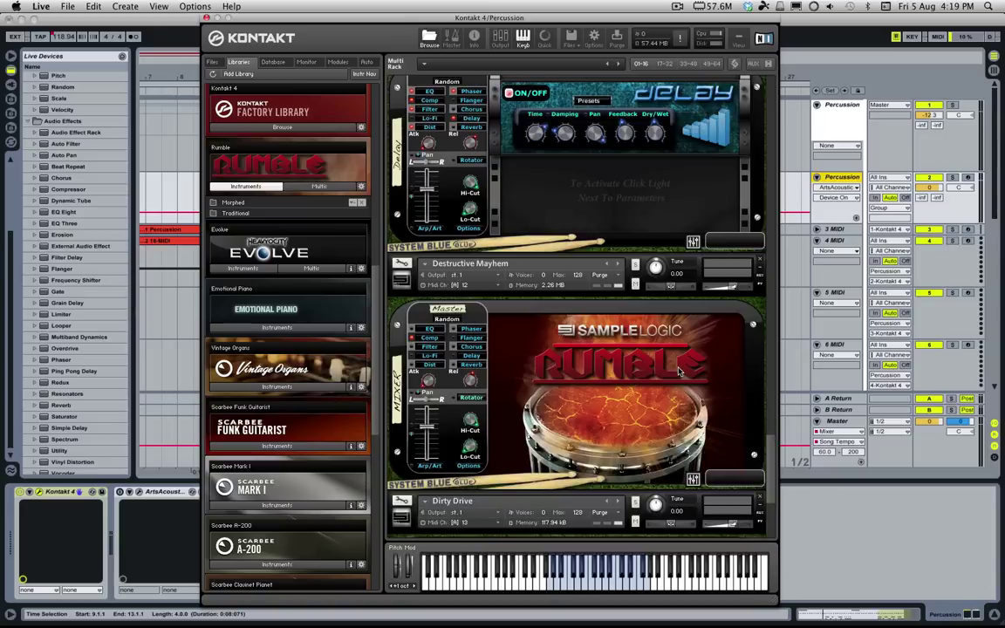
pyautogui.scroll(10, 679, 370)
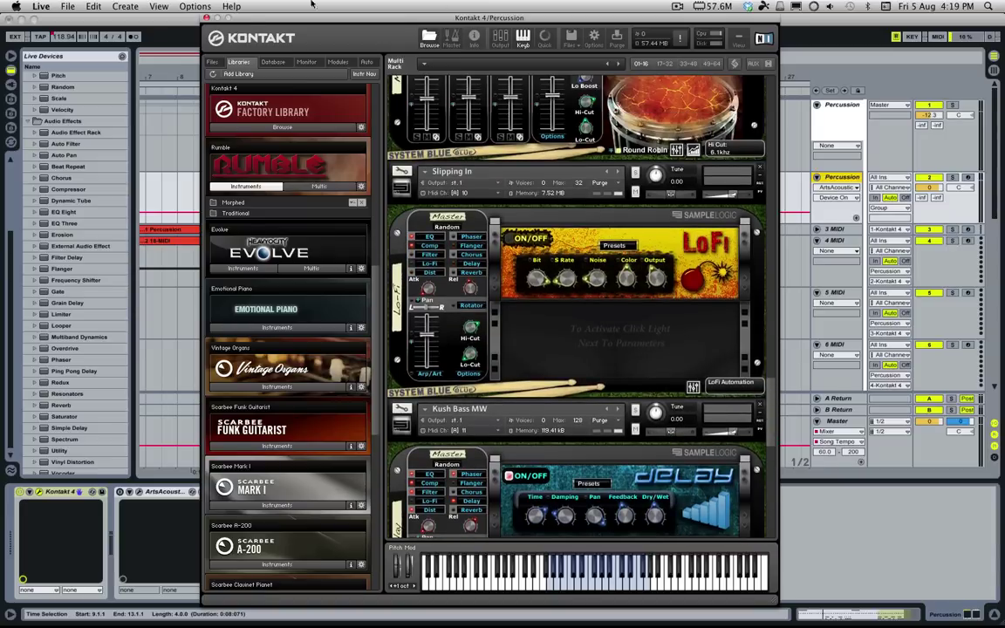
# Close the Kontakt window and zoom out the Arrangement to show the whole song
pyautogui.click(205, 19)
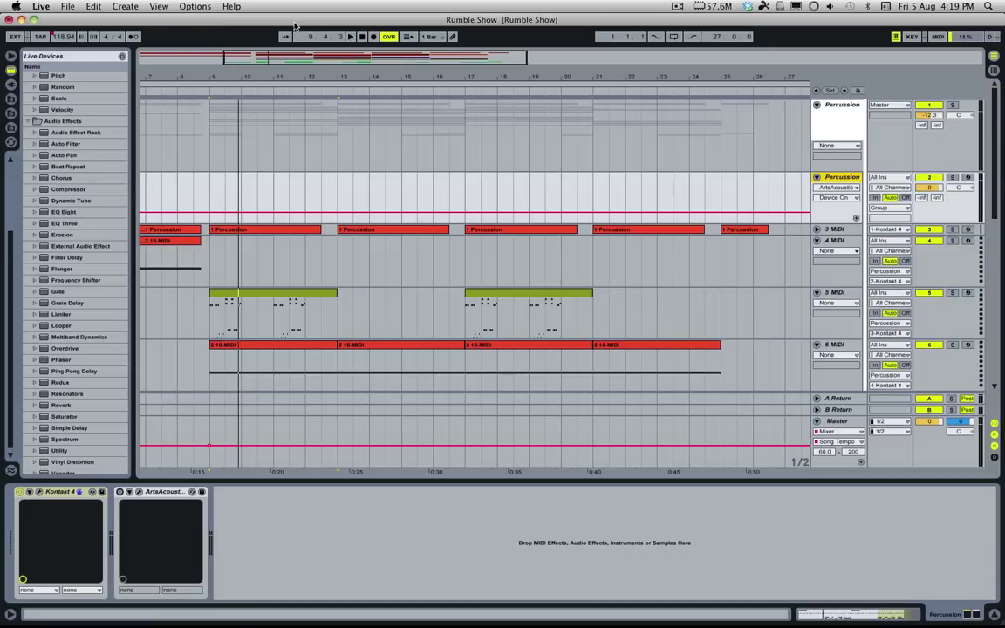
pyautogui.press('-')
pyautogui.scroll(-10, 348, 197)
pyautogui.scroll(1, 348, 197)
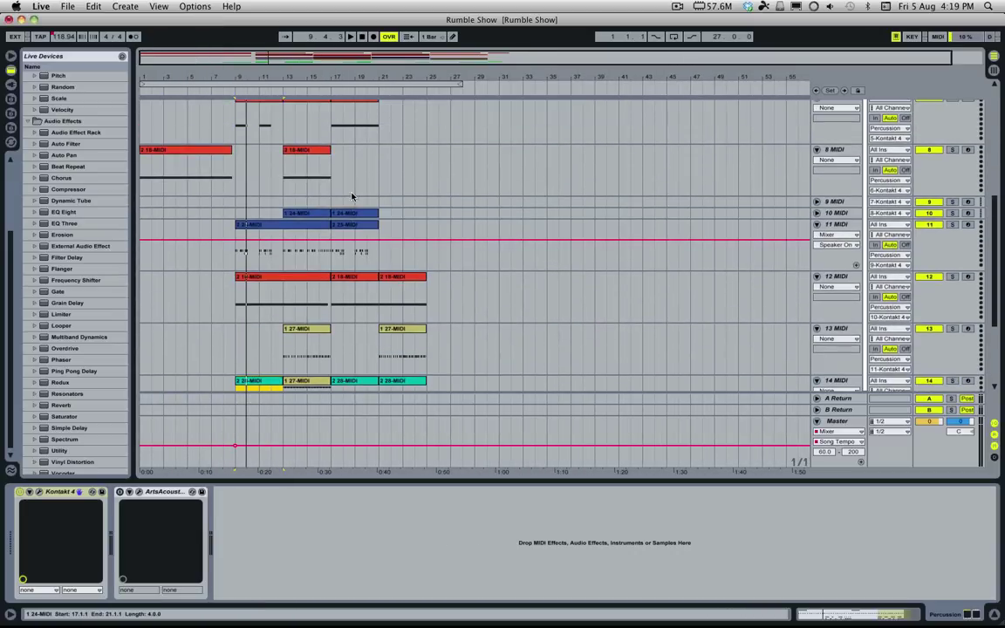
# Fold MIDI tracks 11 to 14 and audio track 18 in the Arrangement
pyautogui.click(817, 225)
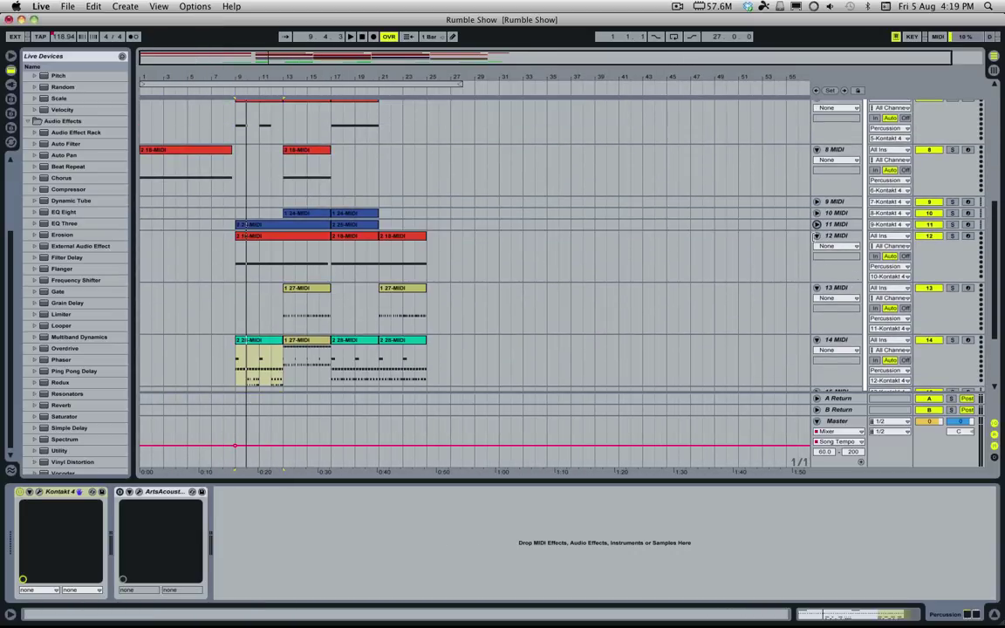
pyautogui.click(818, 236)
pyautogui.click(817, 247)
pyautogui.click(818, 258)
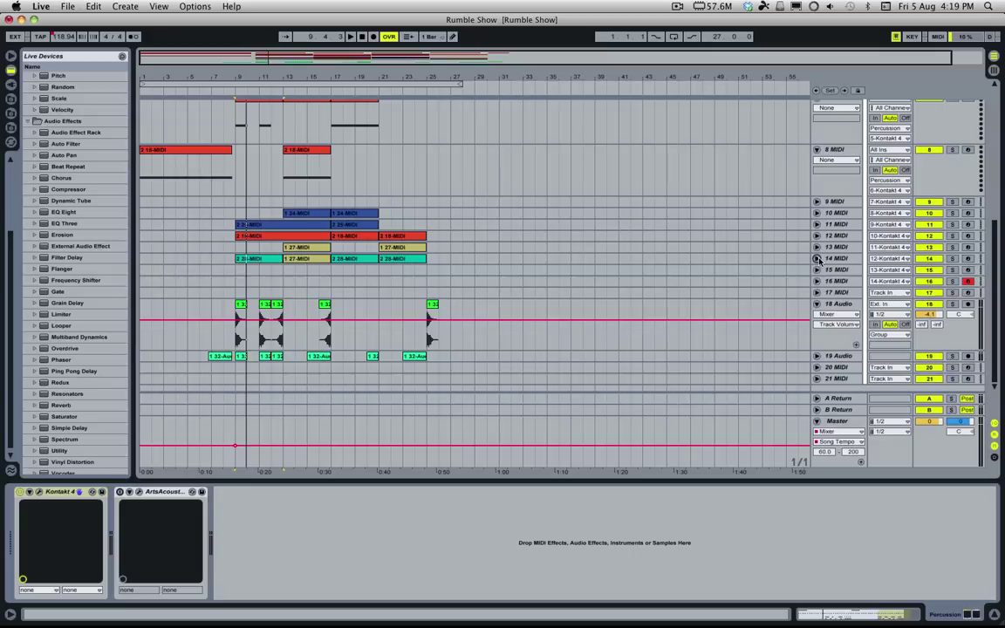
pyautogui.click(817, 303)
# Fold MIDI tracks 5 to 8 in the Arrangement
pyautogui.scroll(5, 769, 217)
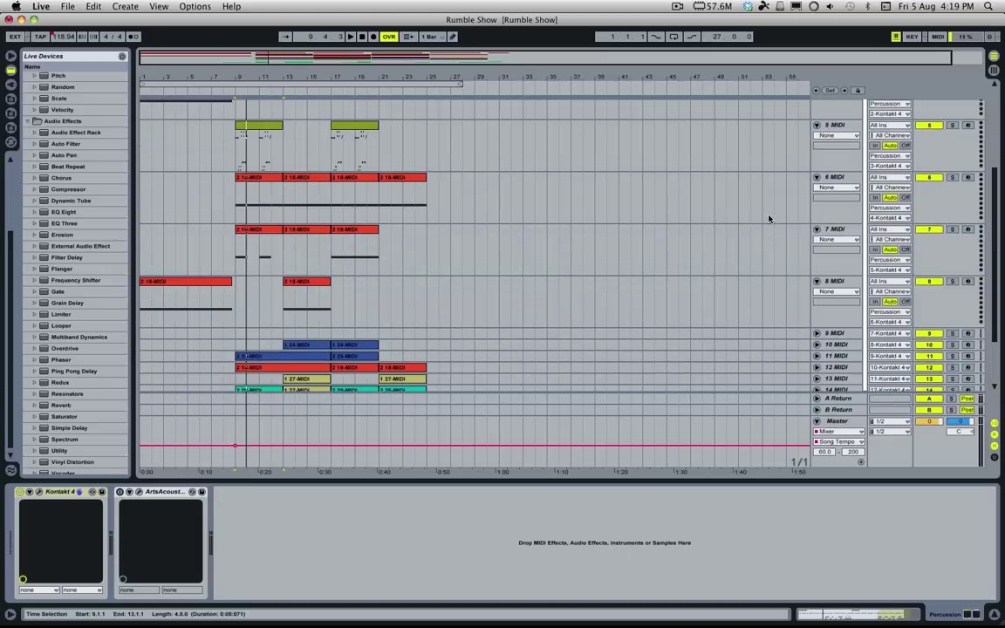
pyautogui.click(817, 178)
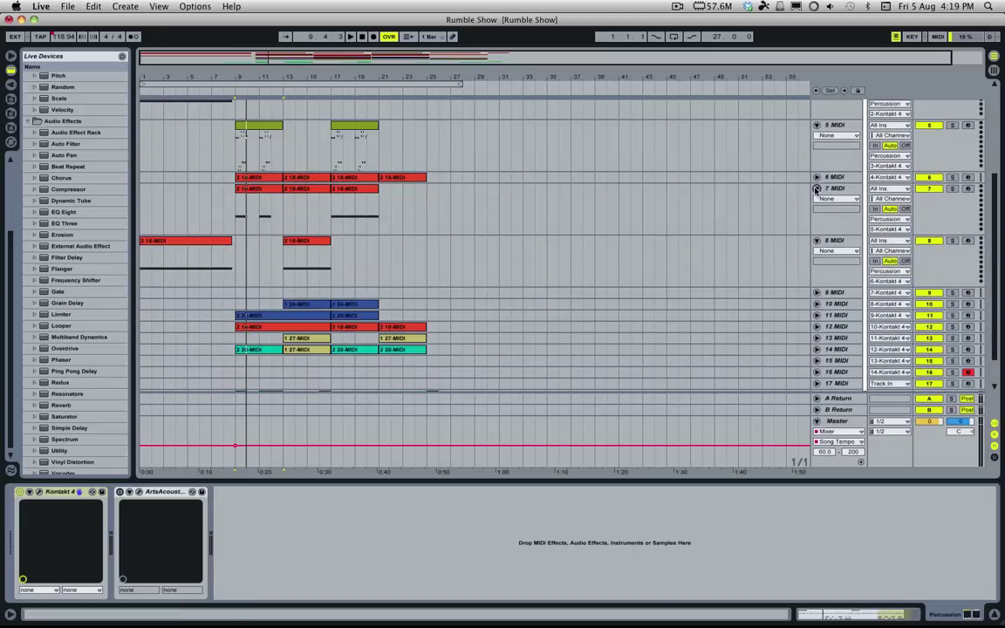
pyautogui.click(817, 188)
pyautogui.click(817, 200)
pyautogui.scroll(5, 820, 209)
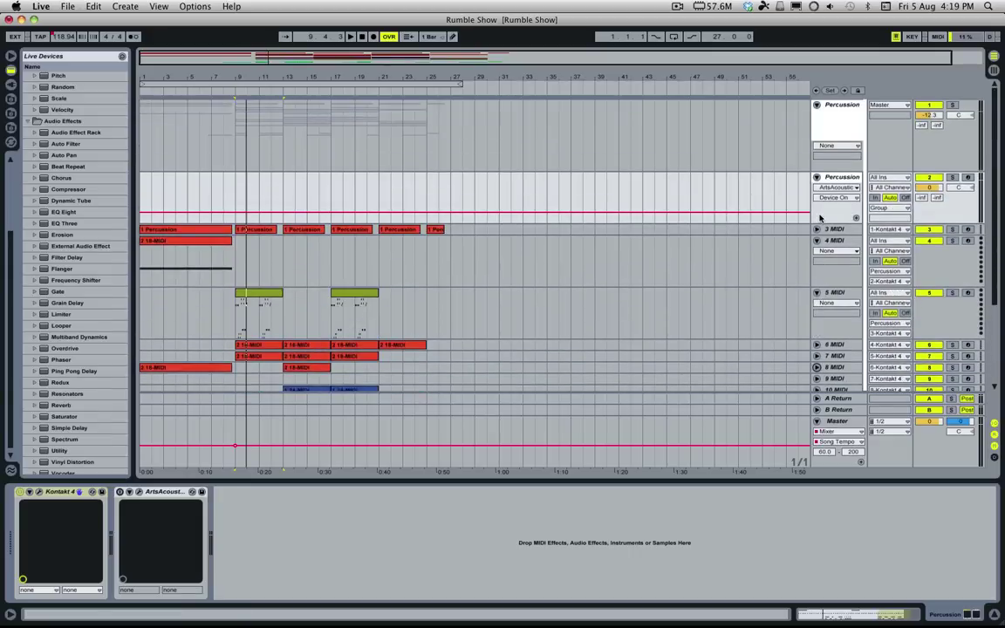
pyautogui.click(817, 293)
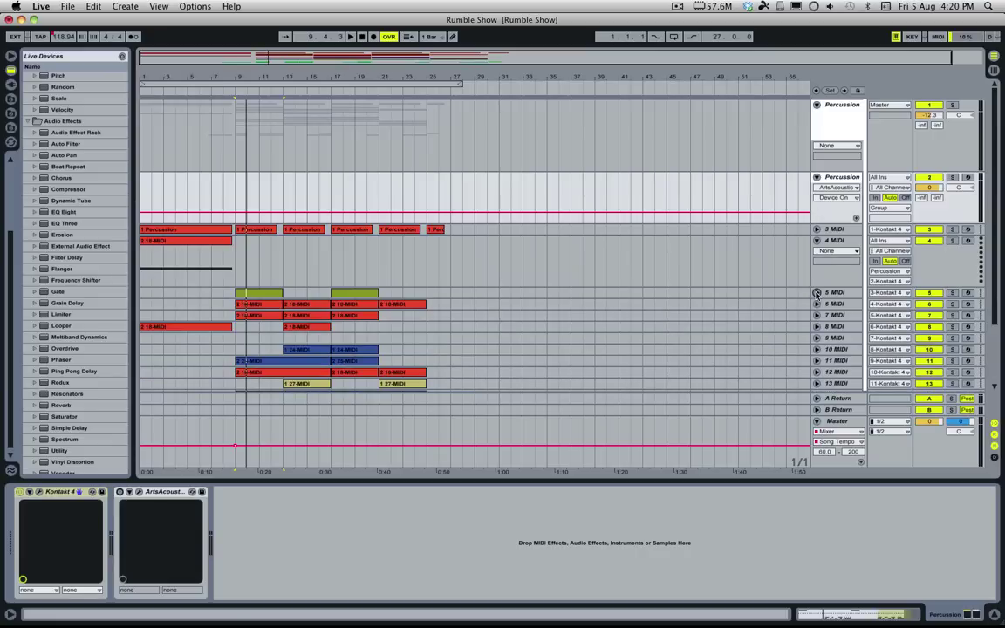
pyautogui.scroll(-2, 794, 162)
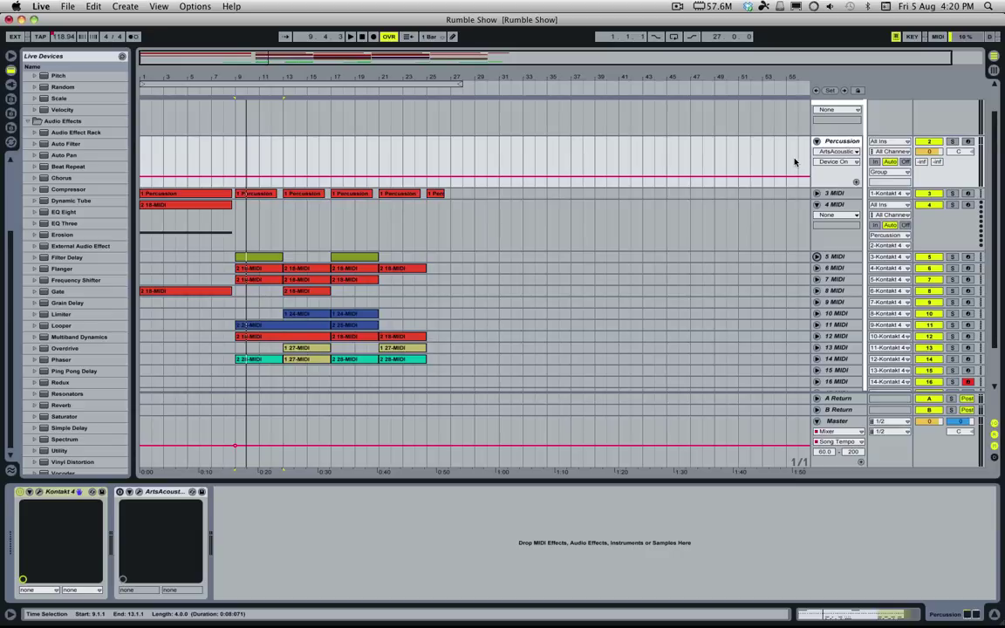